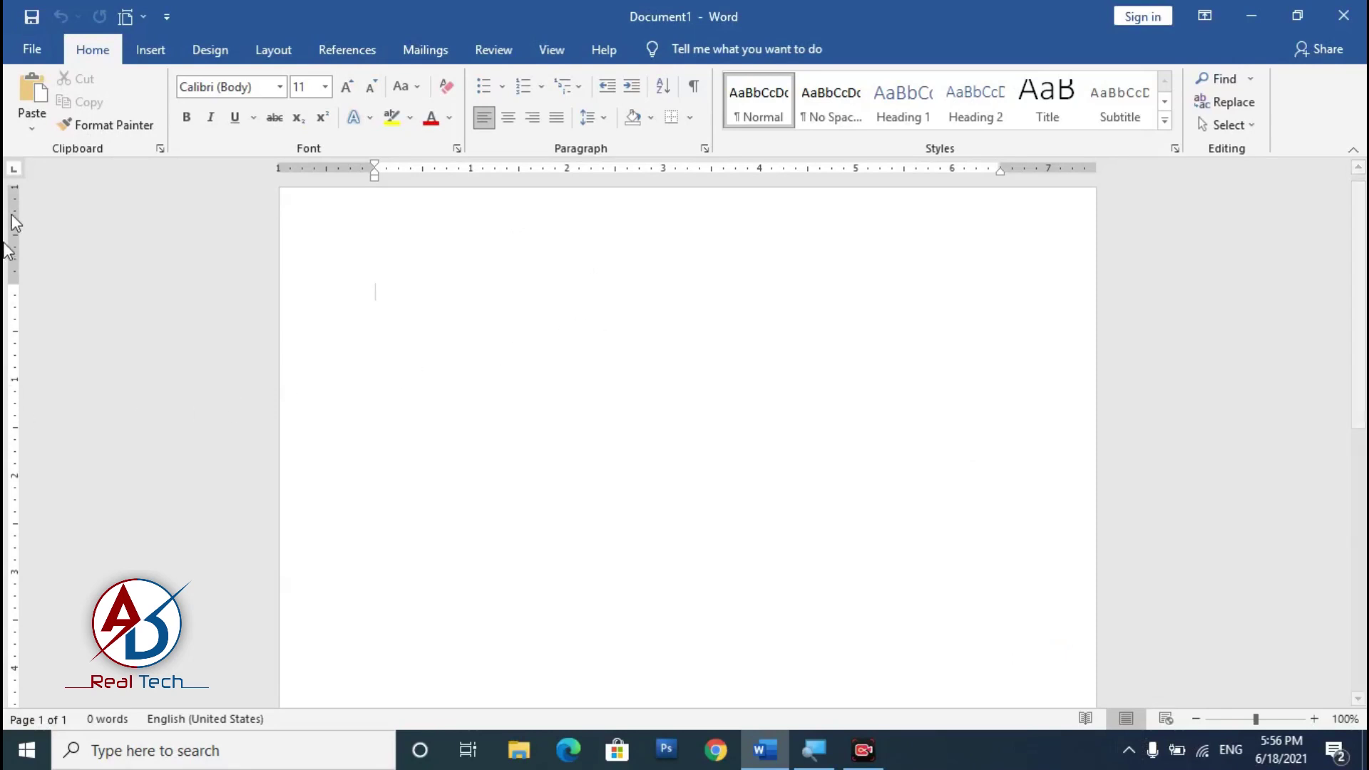
- Apply the Narrow margin preset (0.5-inch margins) to the page
scroll(834, 397, down, 5)
scroll(733, 453, up, 4)
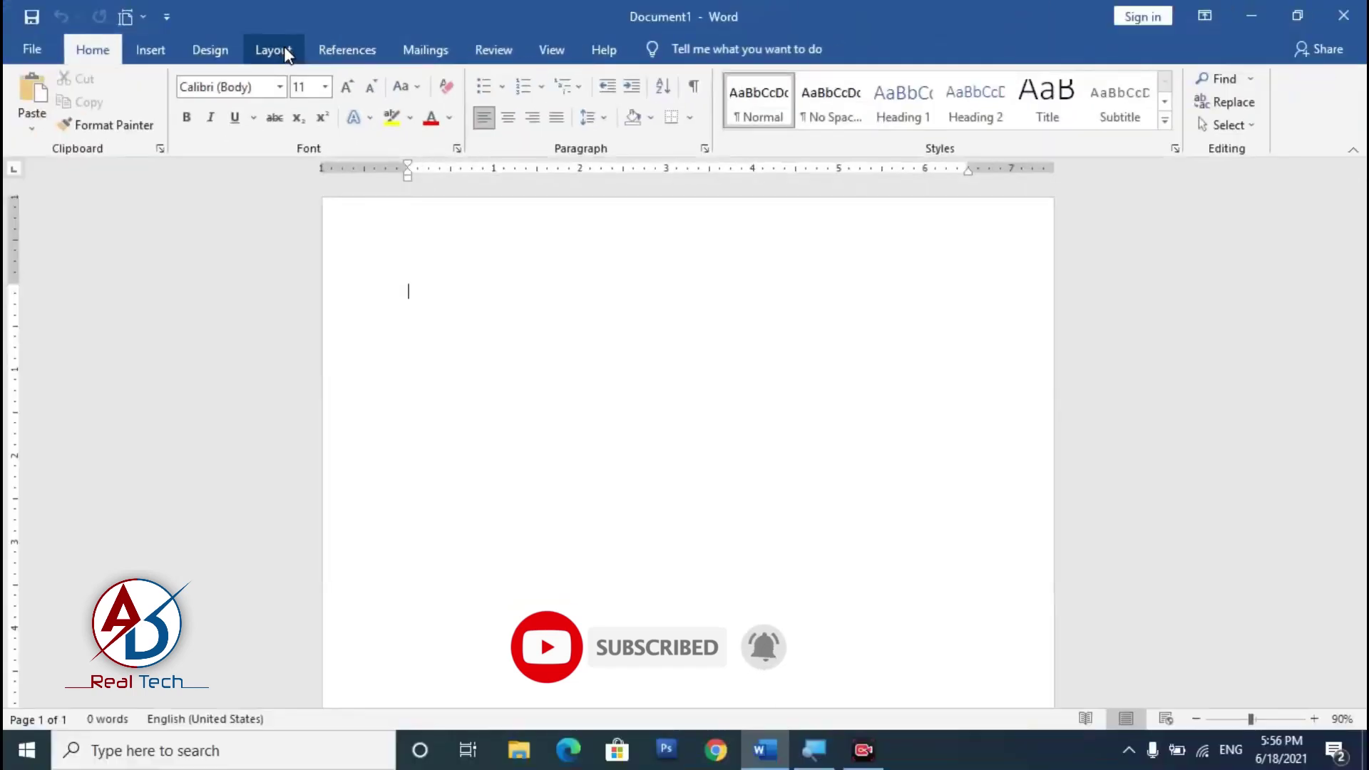
click(275, 50)
click(32, 107)
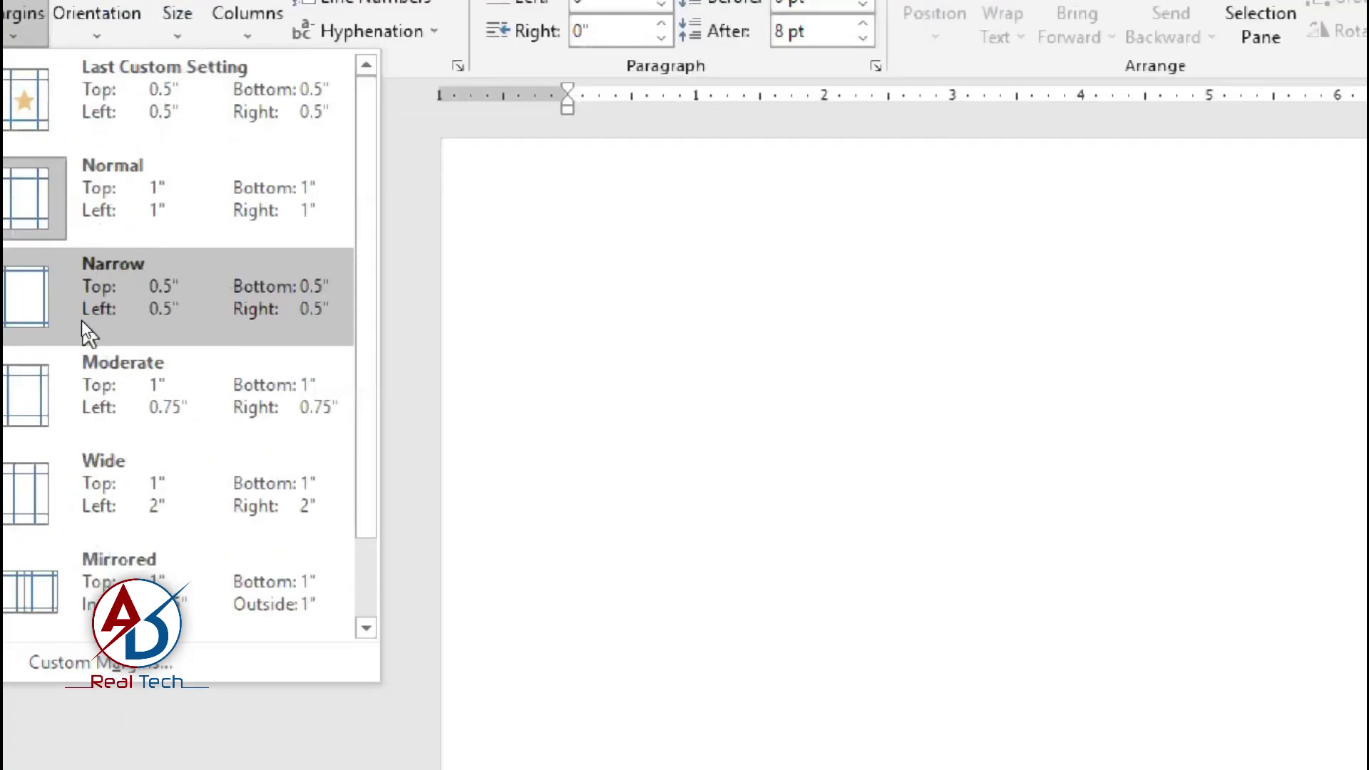
click(83, 325)
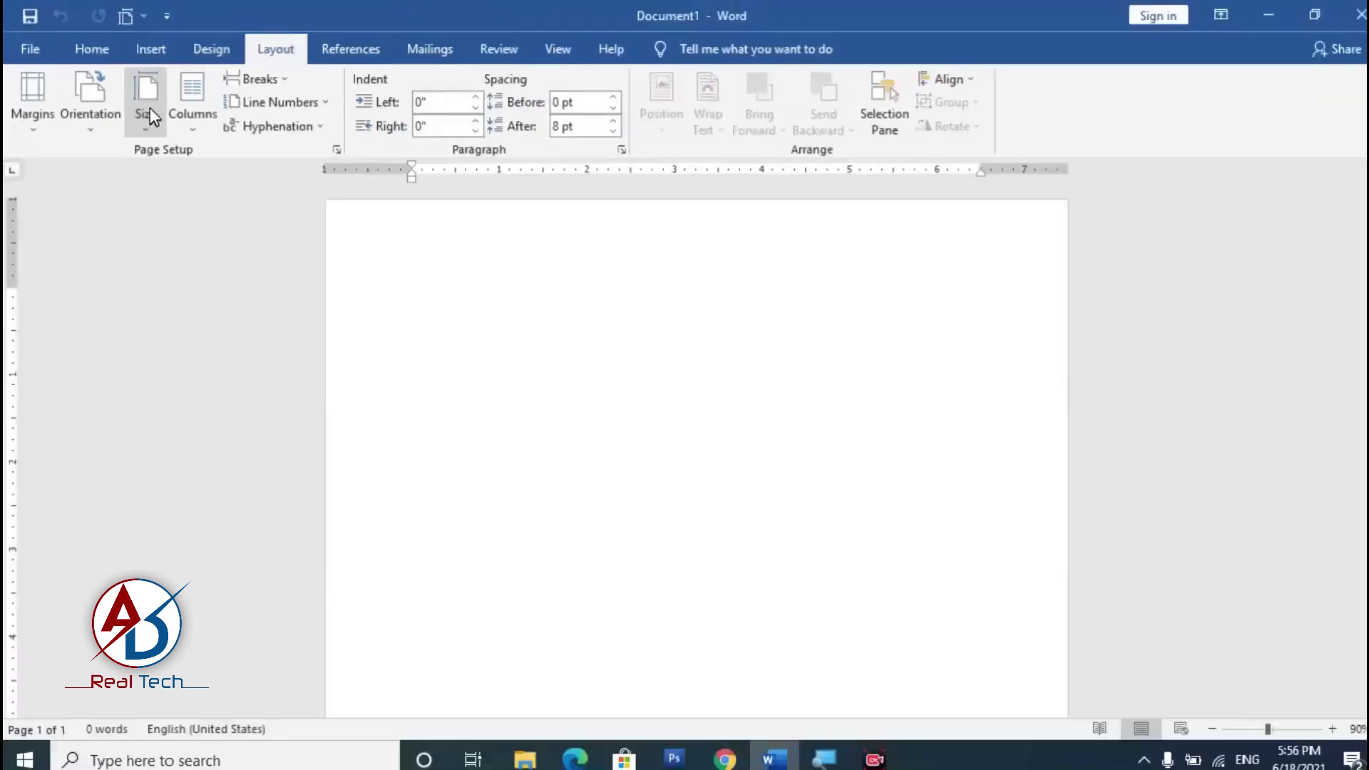
- Change the paper size to A4, 8.27" x 11.69"
click(150, 108)
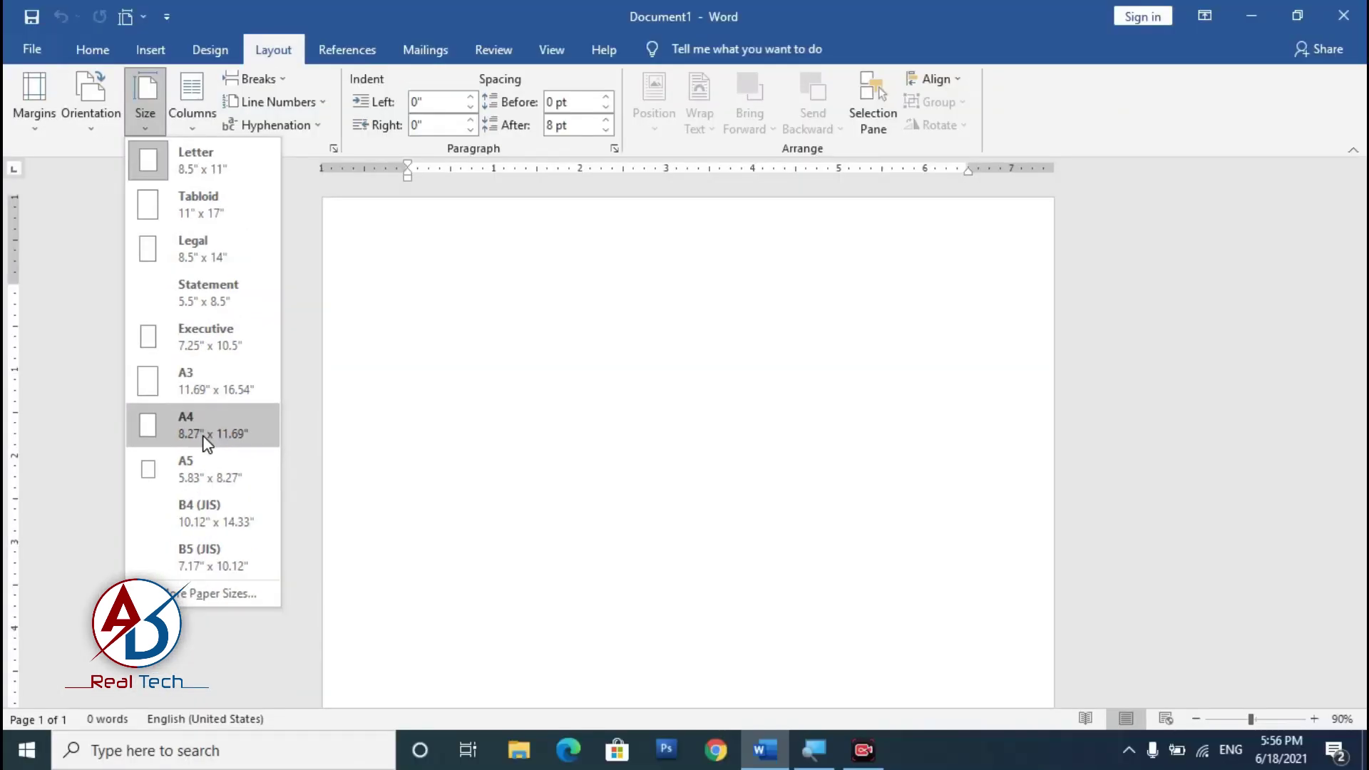
click(202, 436)
ctrl+scroll(694, 303, down, 1)
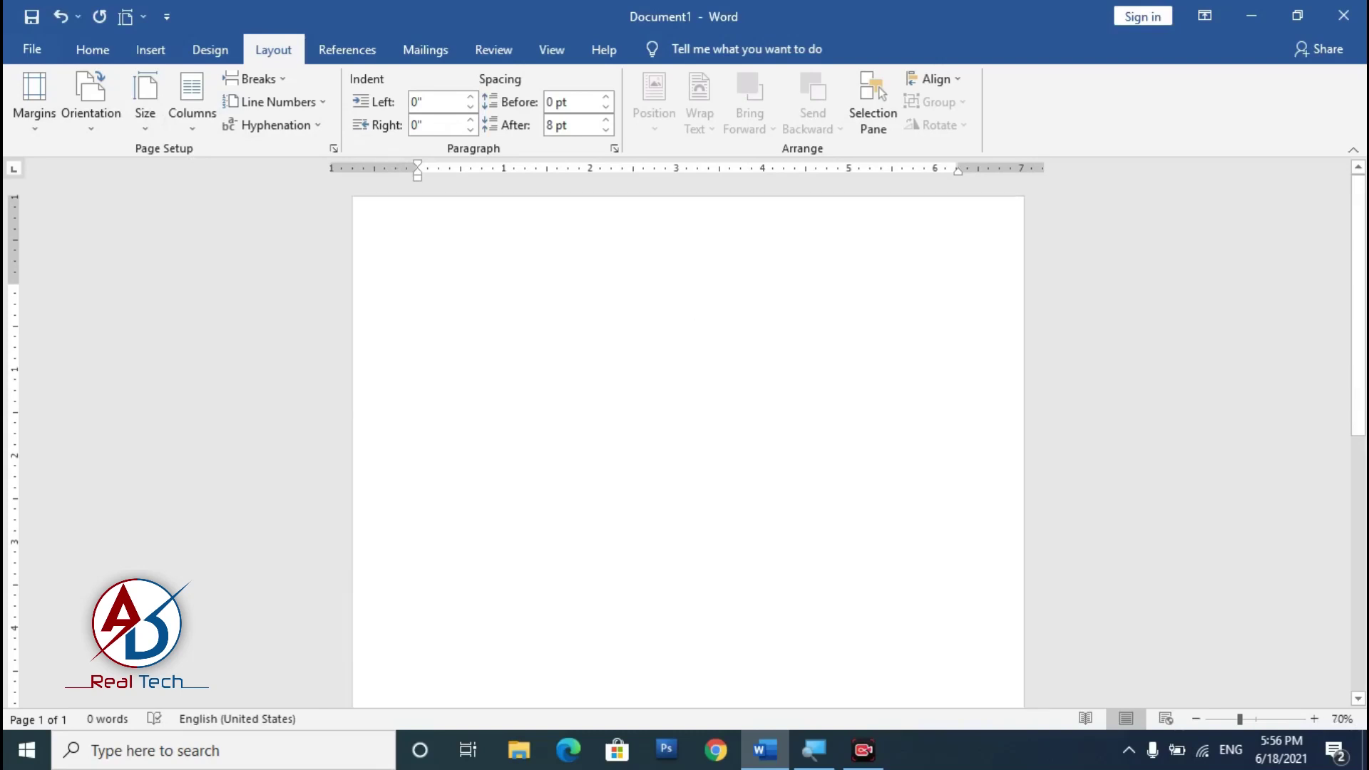
ctrl+scroll(695, 303, down, 3)
ctrl+scroll(695, 303, down, 3)
ctrl+scroll(689, 655, up, 8)
ctrl+scroll(687, 428, up, 1)
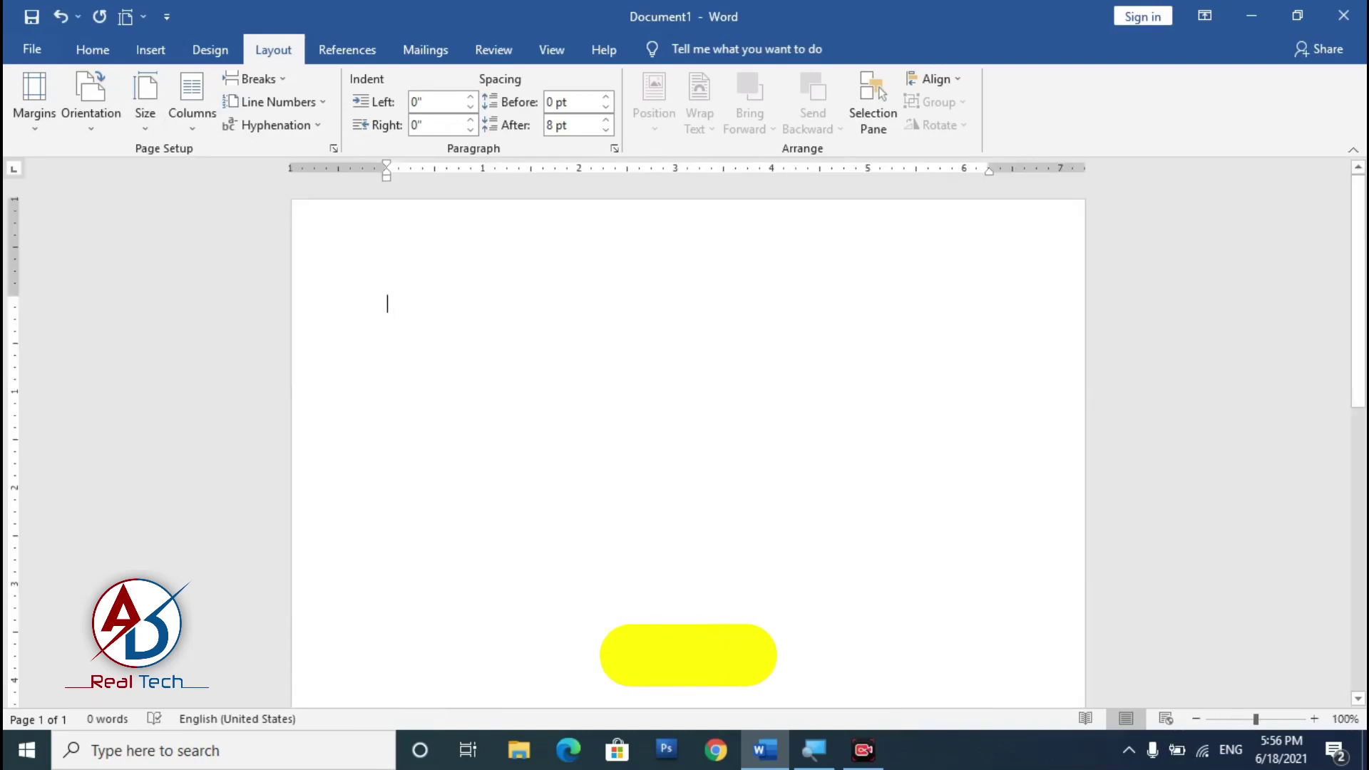
ctrl+scroll(687, 428, up, 1)
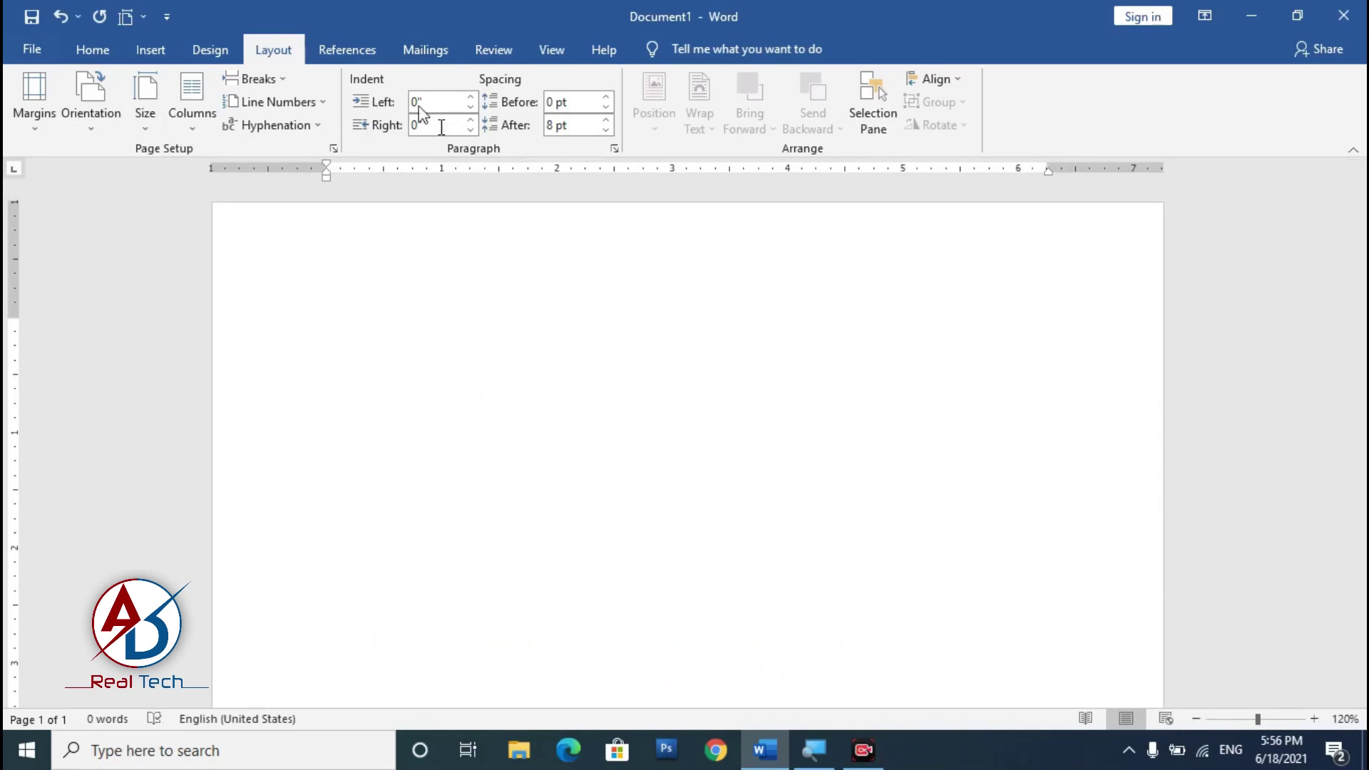
- Draw a small blue rectangle square near the page's top-left
click(161, 53)
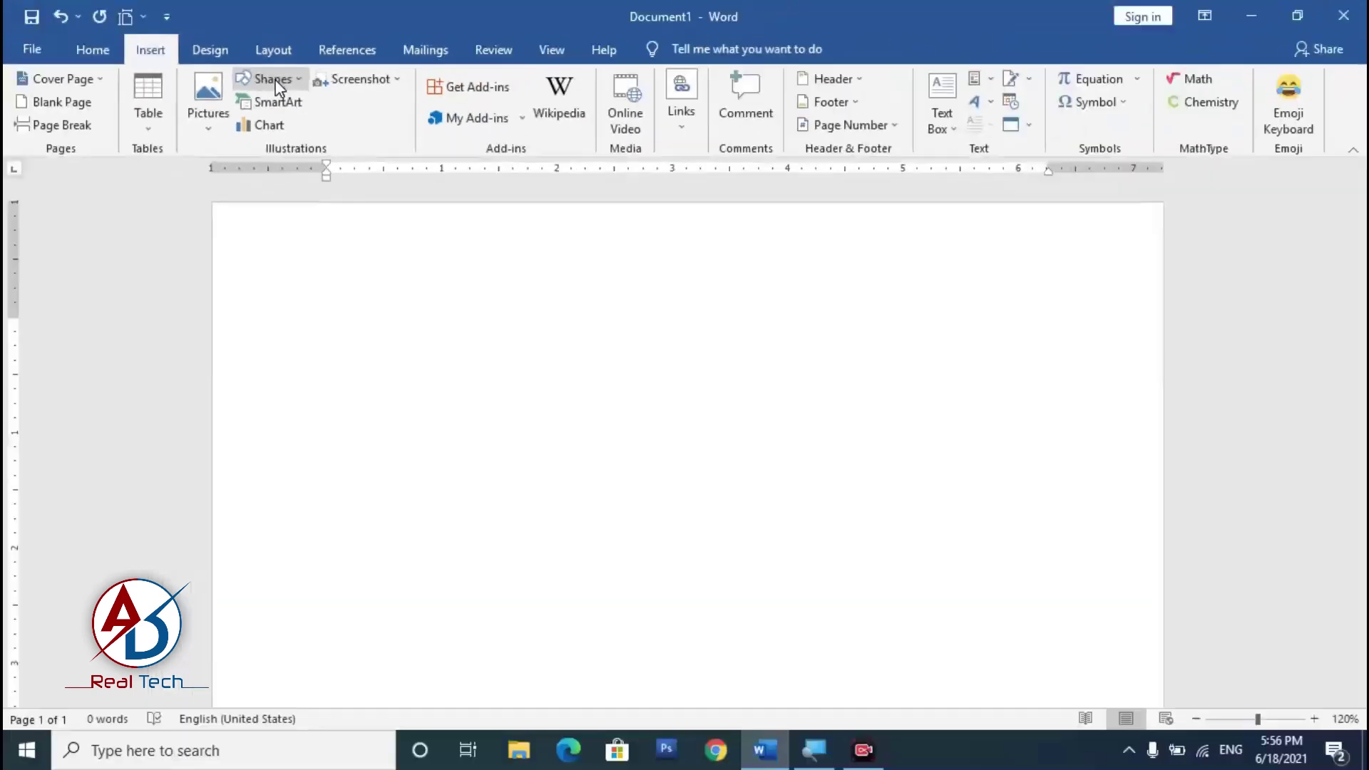
click(274, 80)
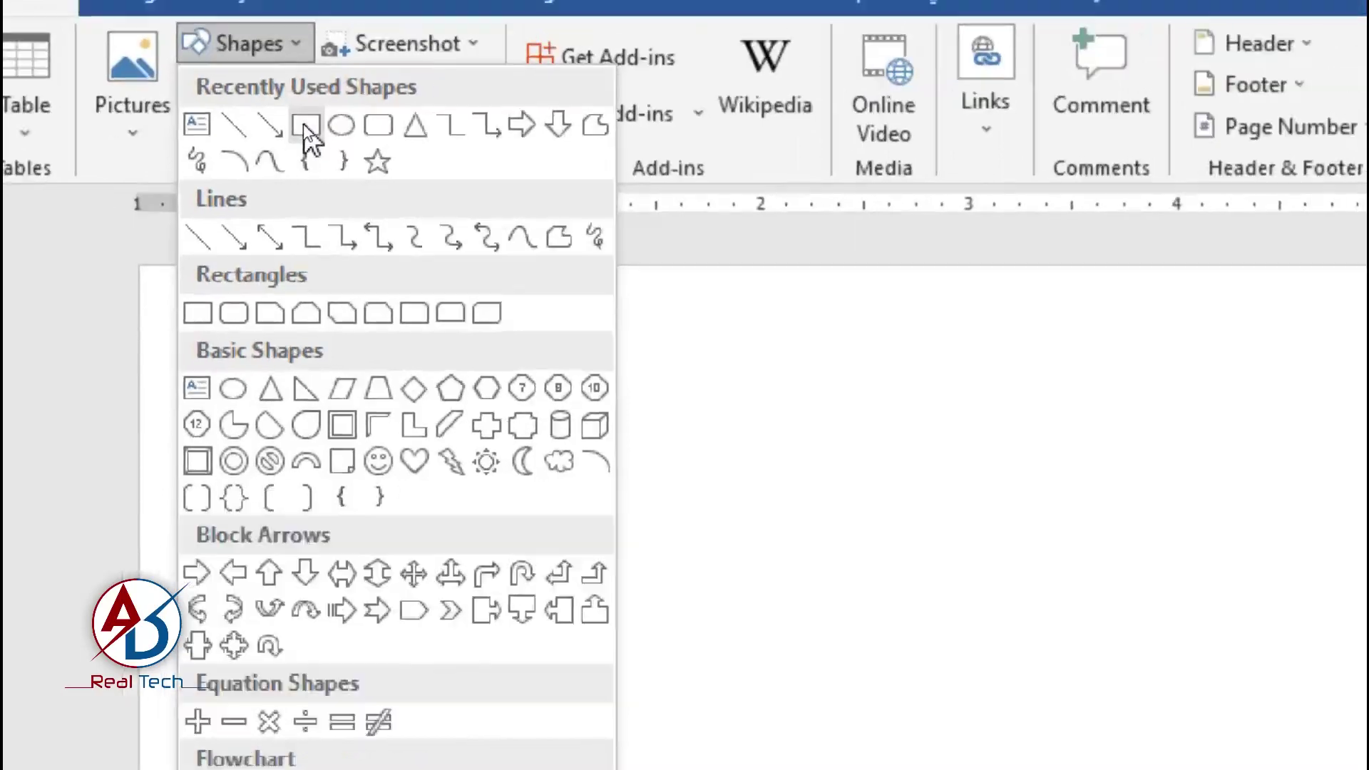
click(304, 125)
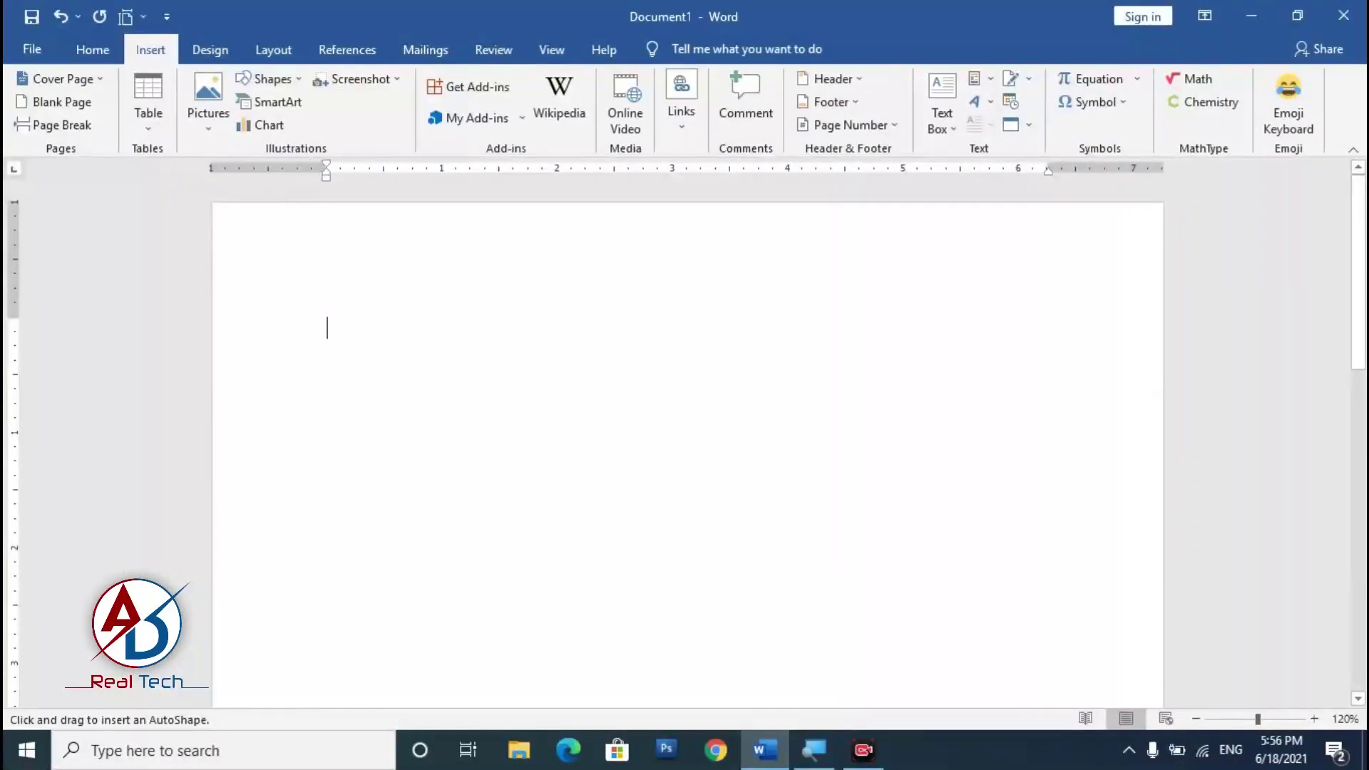
mouse_move(257, 348)
mouse_down()
mouse_move(314, 394)
mouse_move(312, 379)
mouse_up()
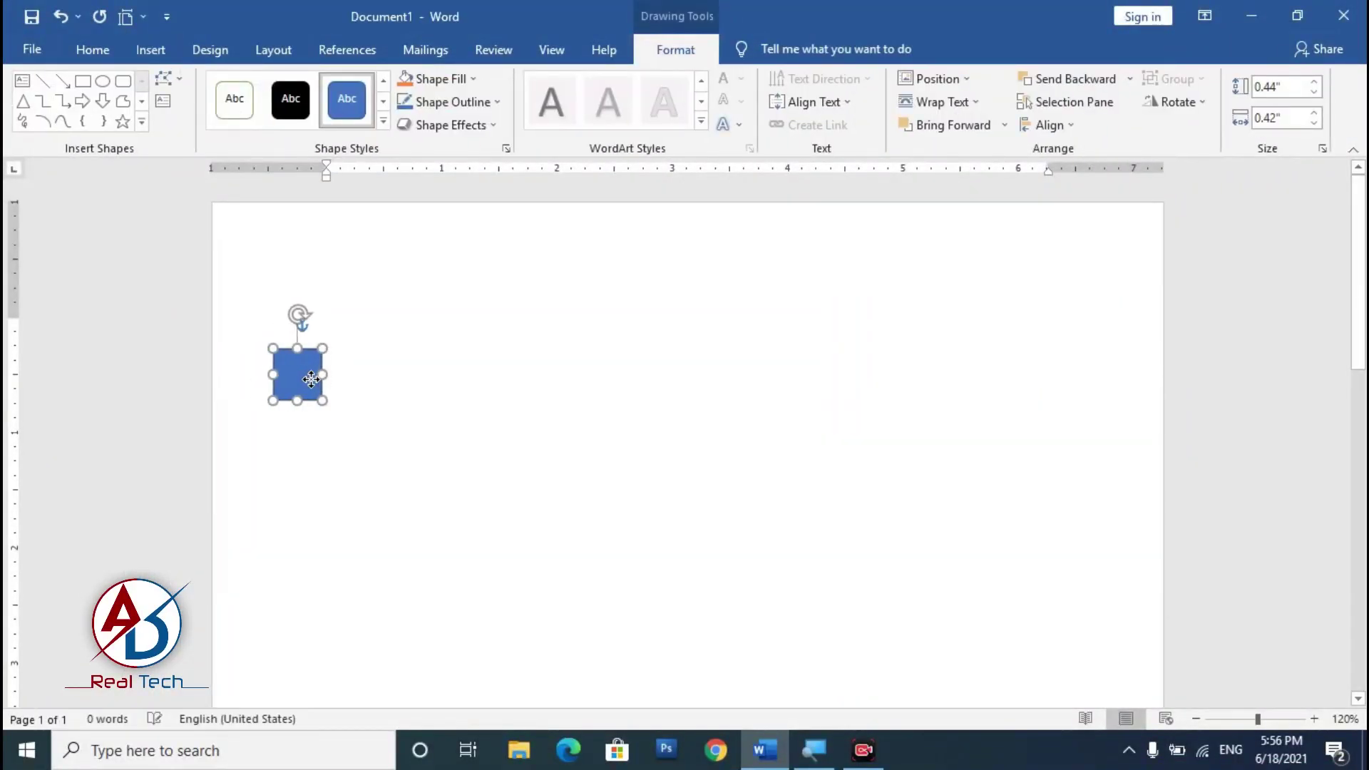
click(300, 322)
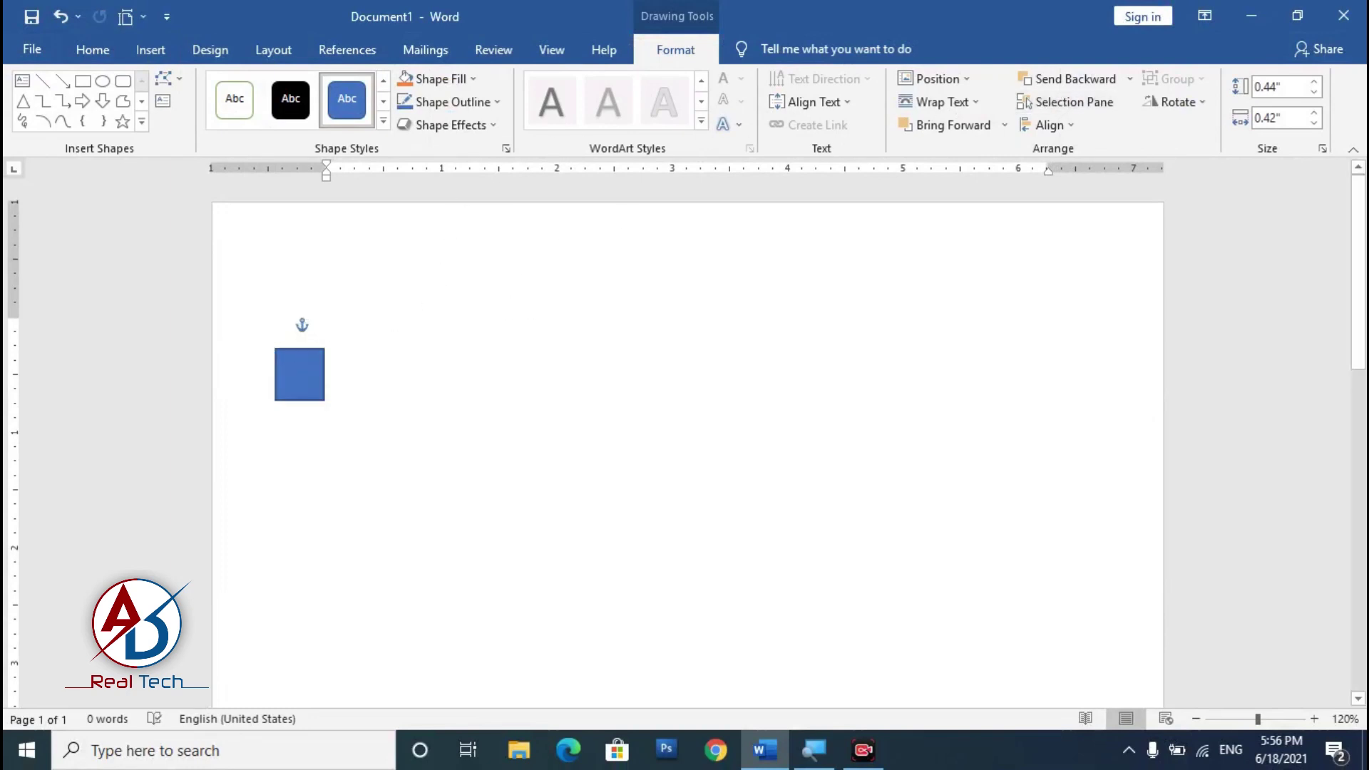
- Insert the 'logo School' picture from the Desktop
click(151, 49)
click(208, 100)
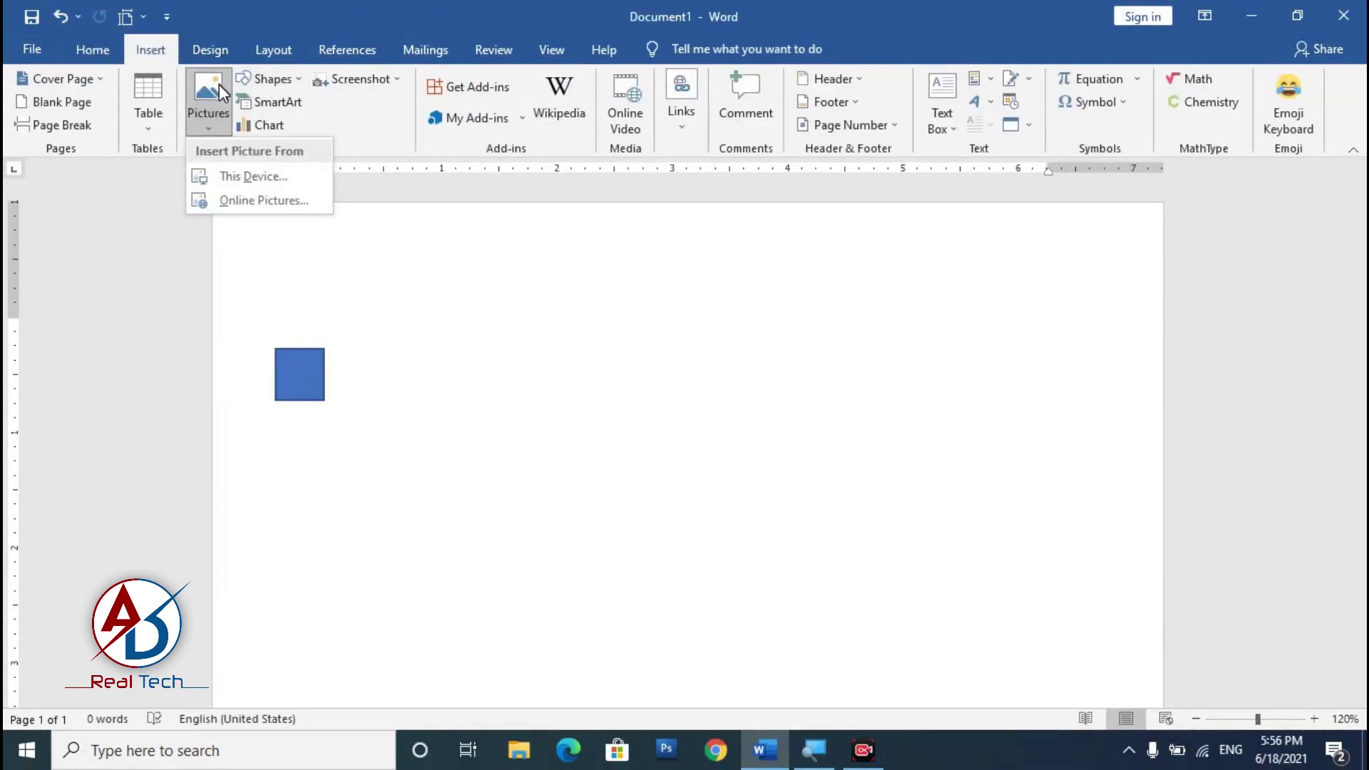
click(264, 180)
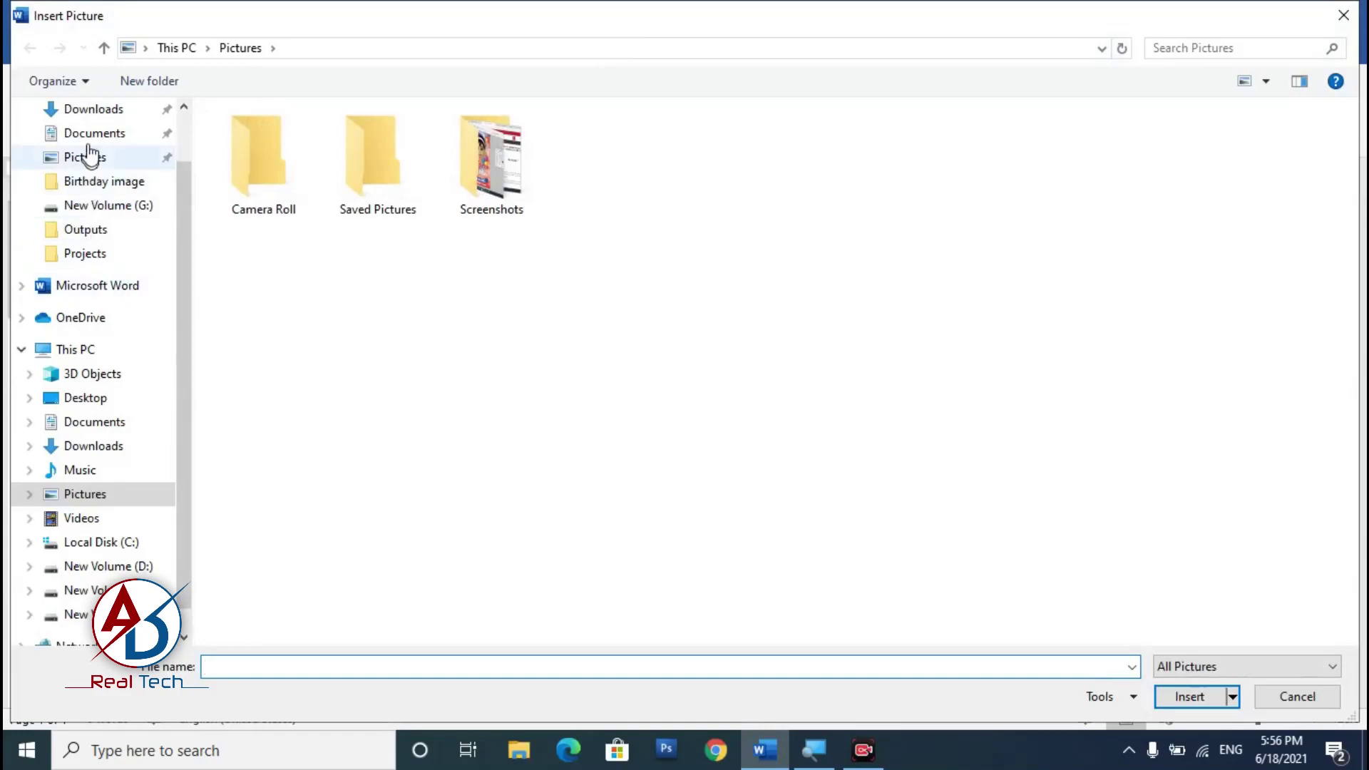
click(89, 397)
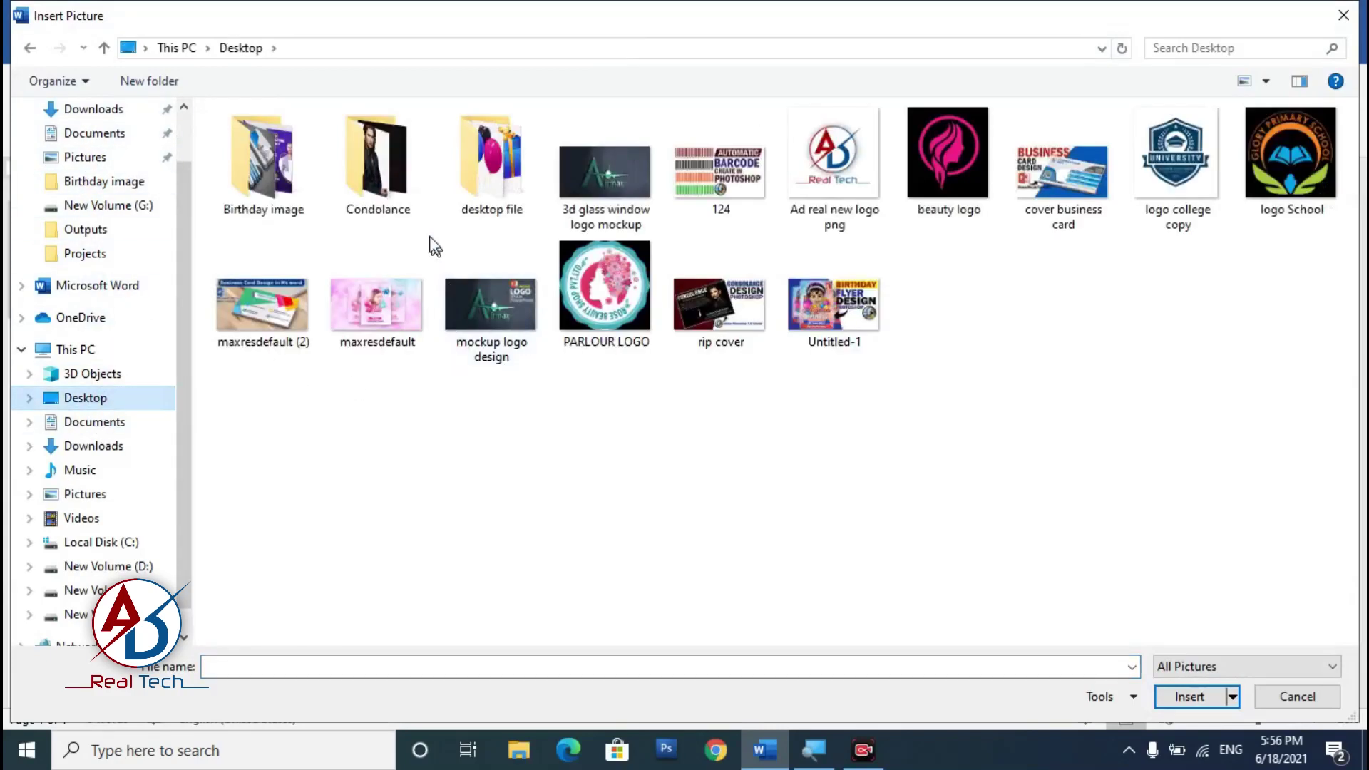
click(1312, 191)
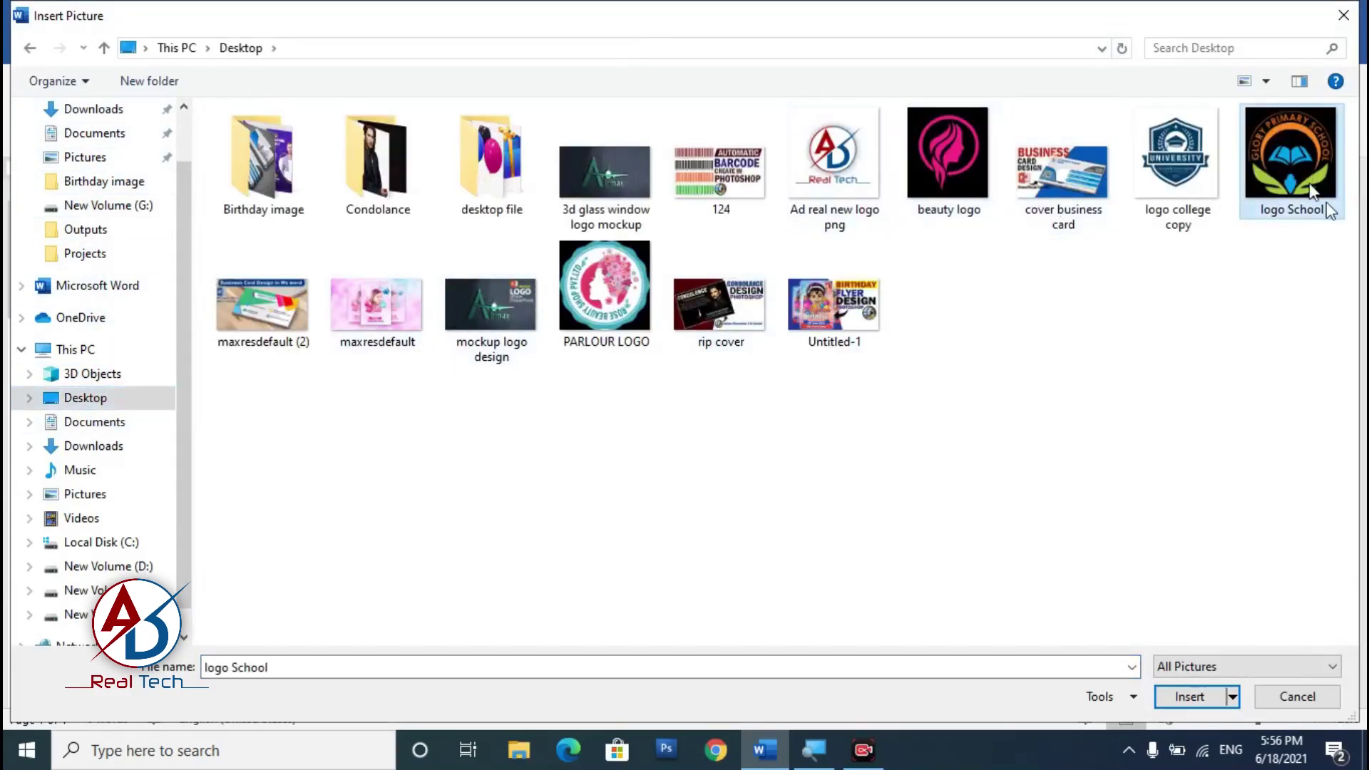
click(1158, 699)
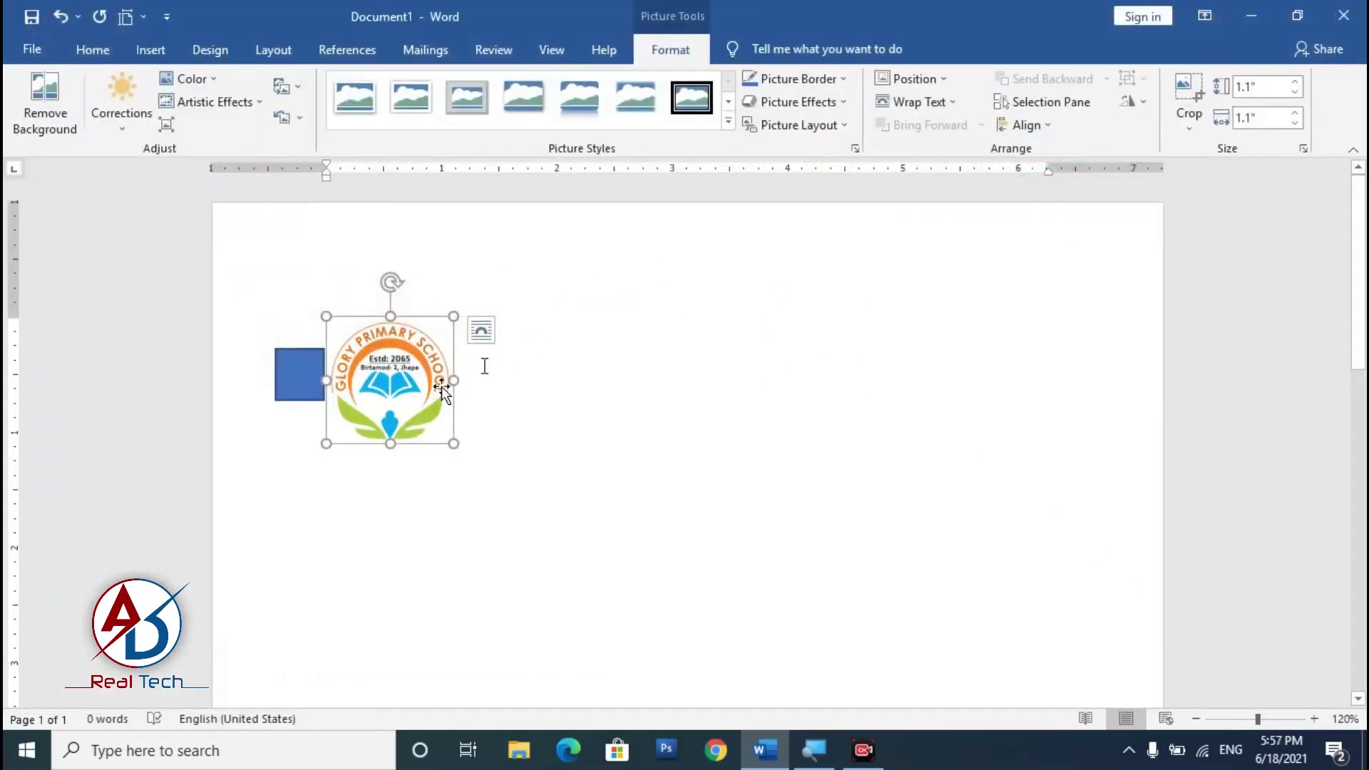
- Set the logo to In Front of Text and move it below the blue square
click(927, 102)
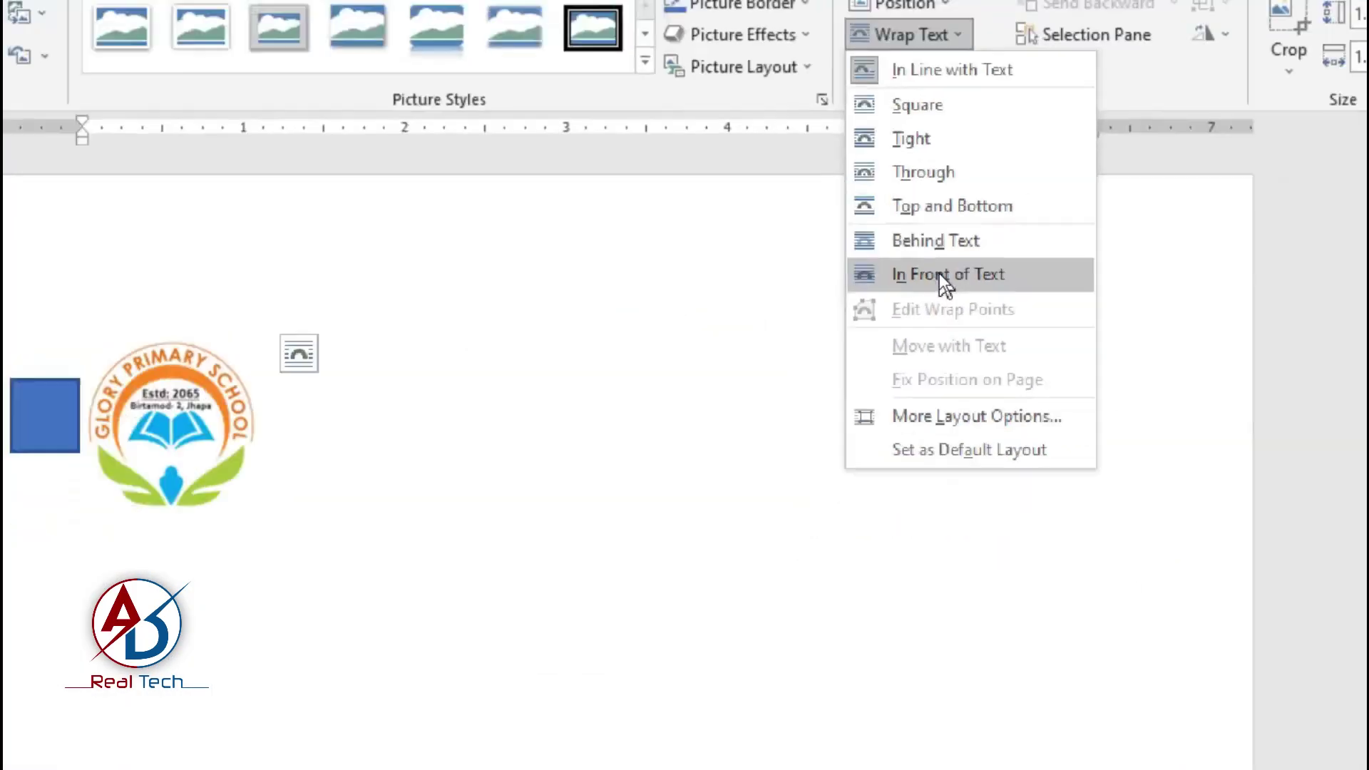
click(942, 273)
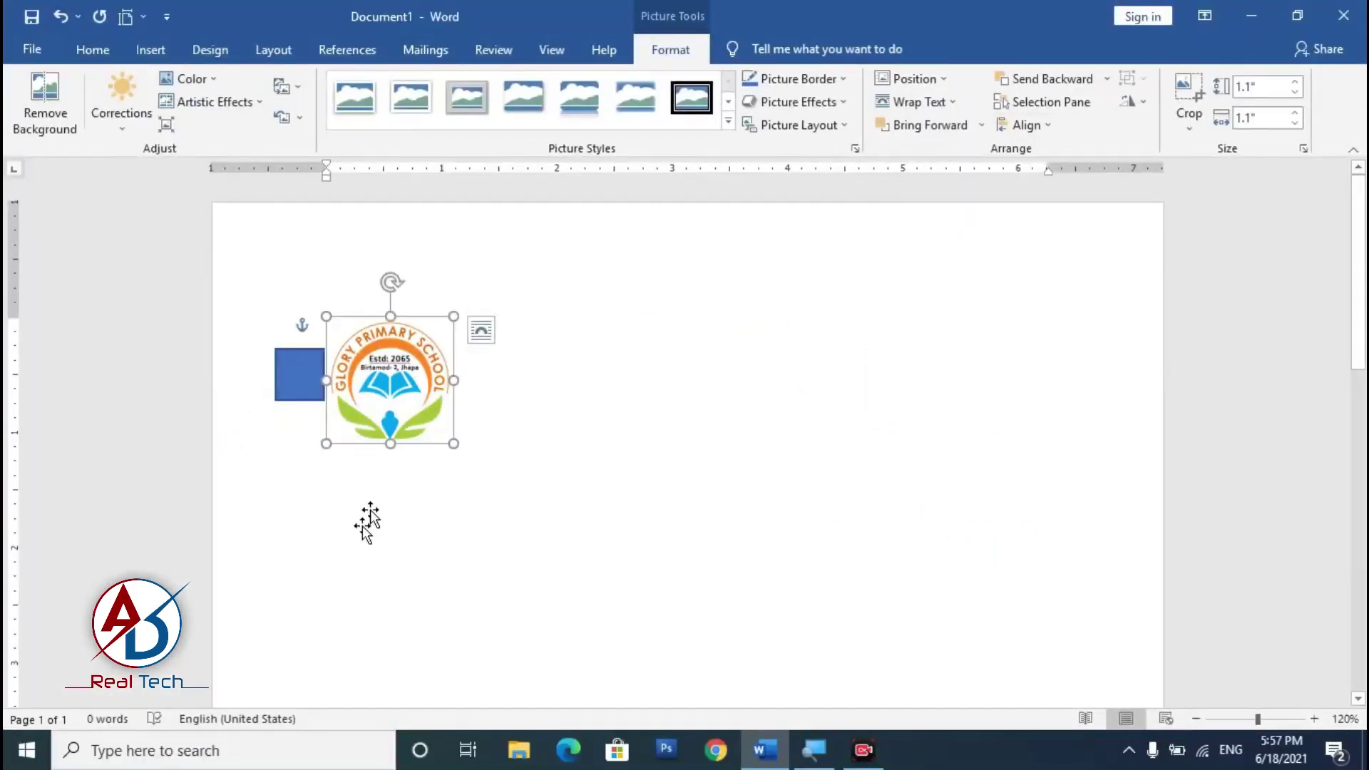
drag(400, 323, 350, 467)
- Remove the square's outline and fill it light blue
click(315, 362)
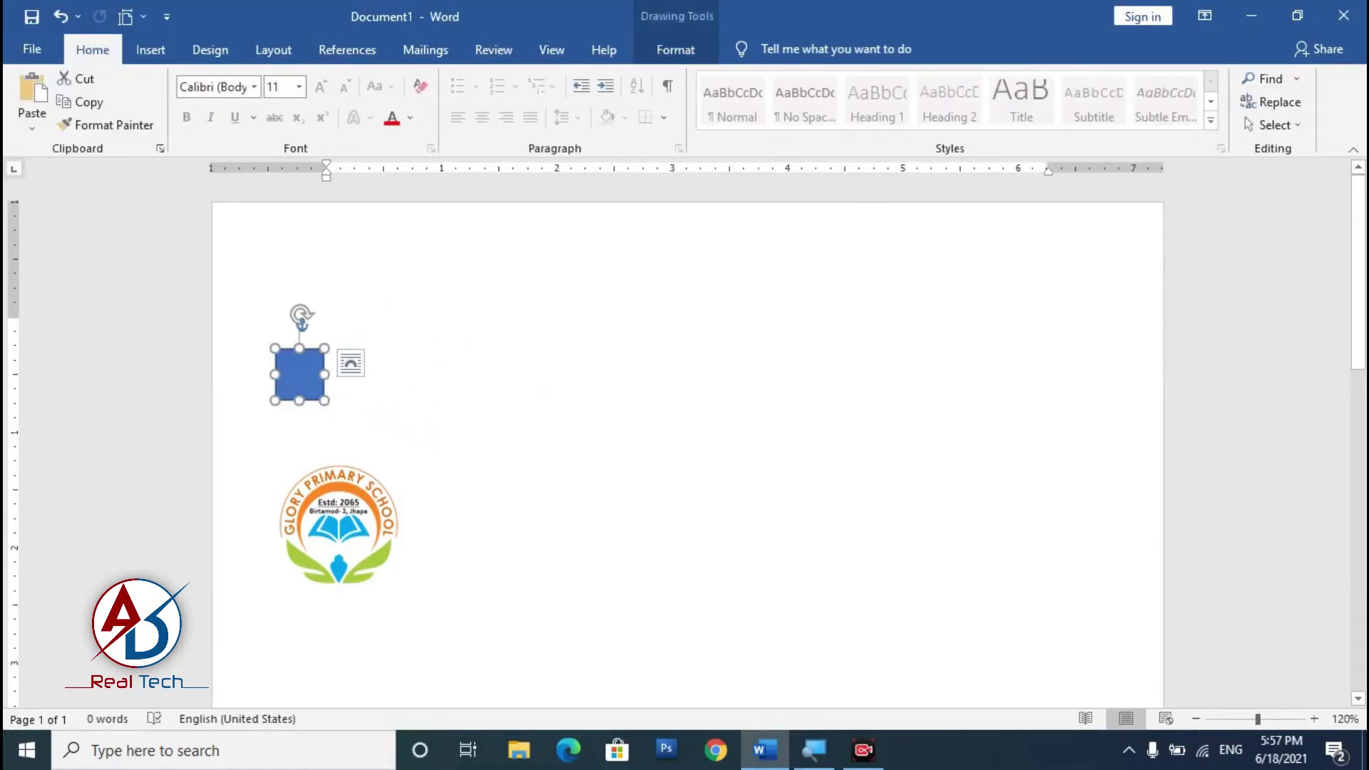
click(675, 50)
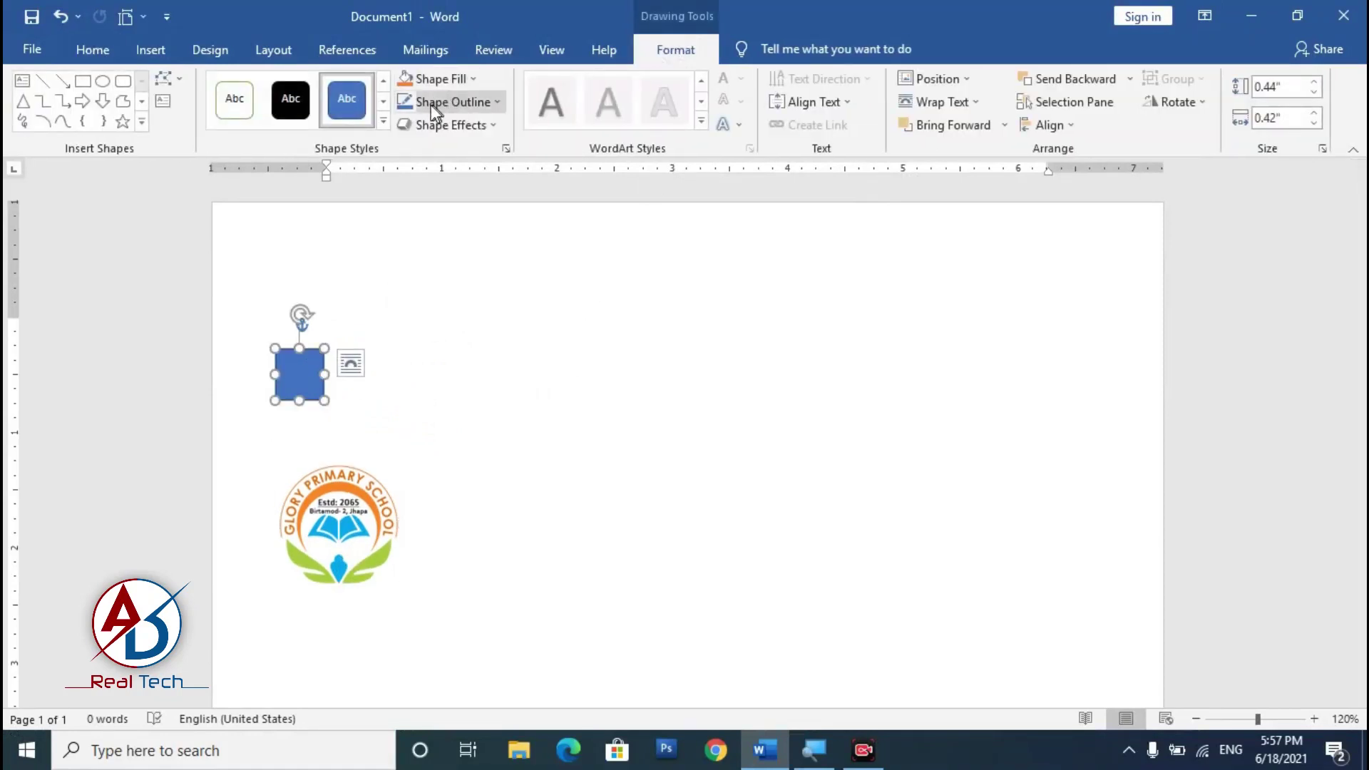
click(439, 100)
click(444, 280)
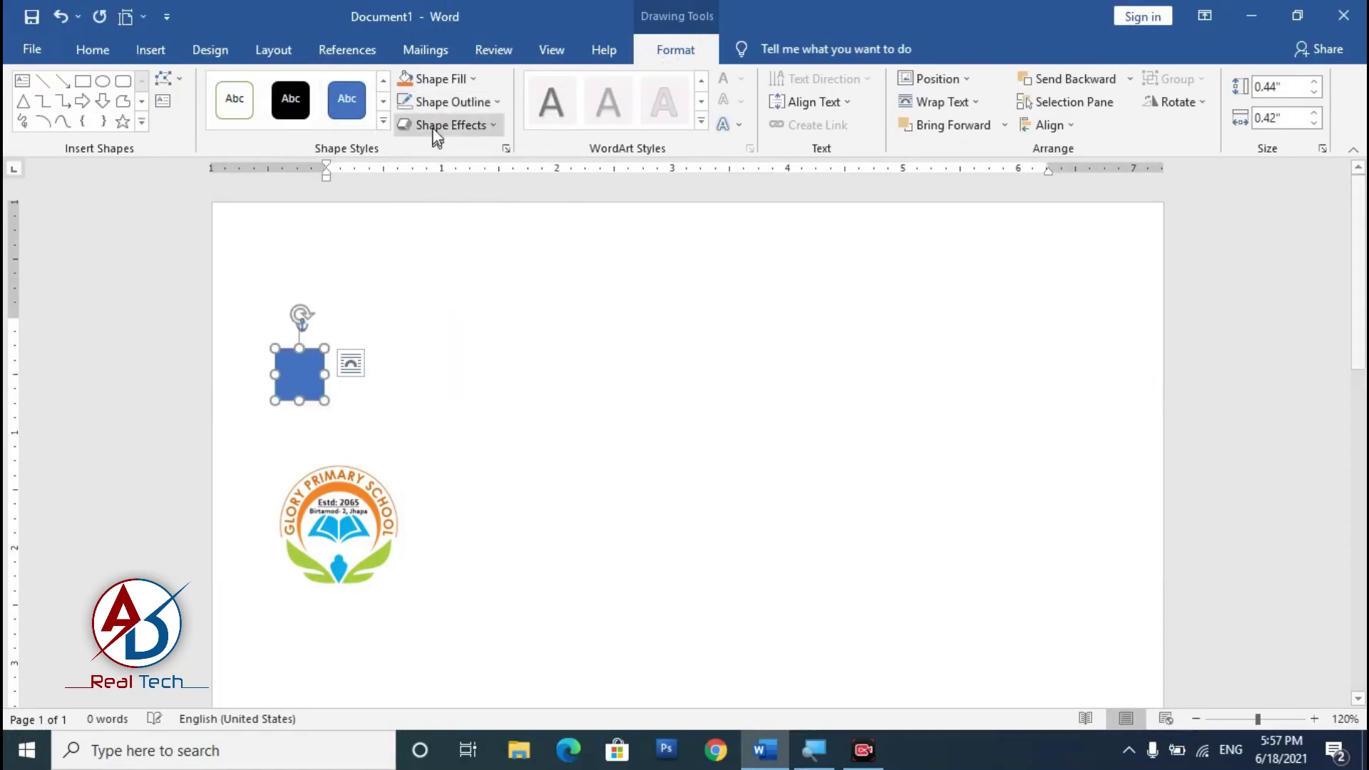
click(442, 79)
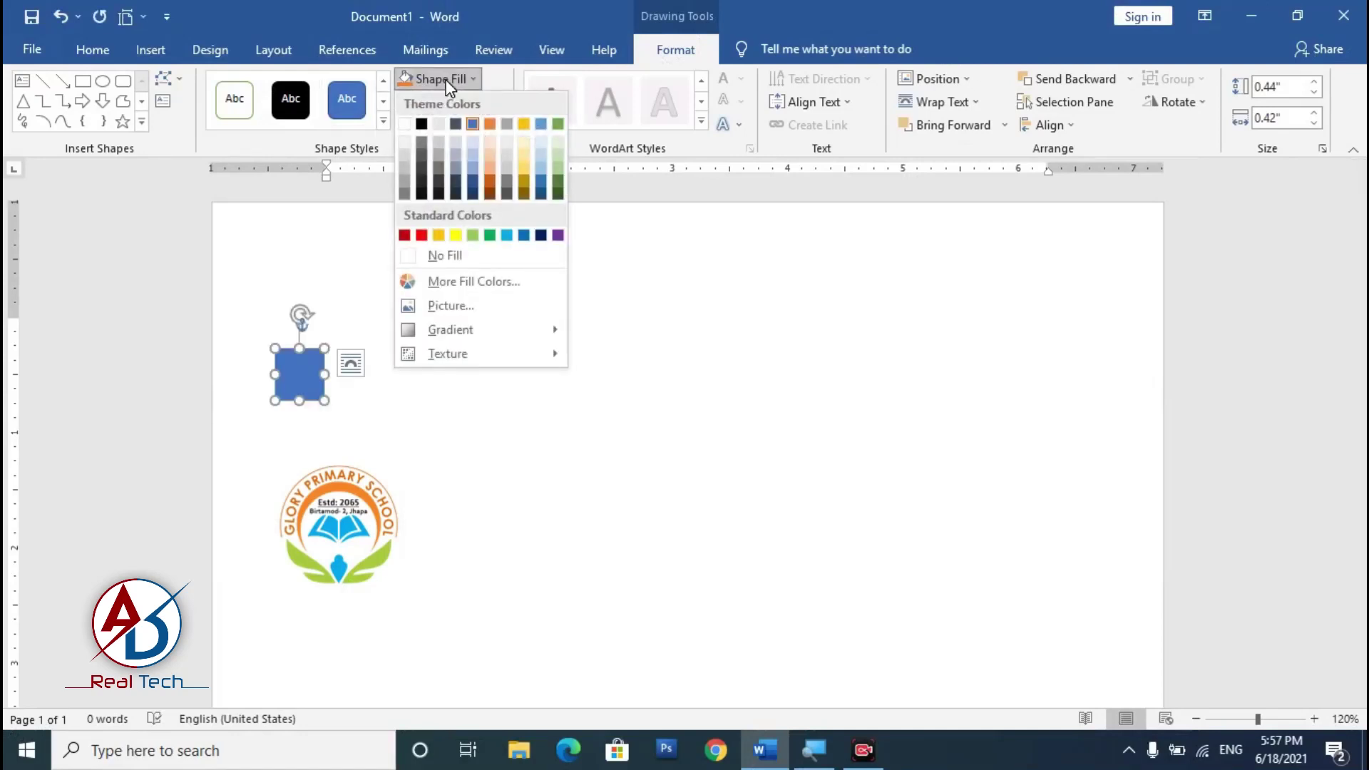
click(507, 235)
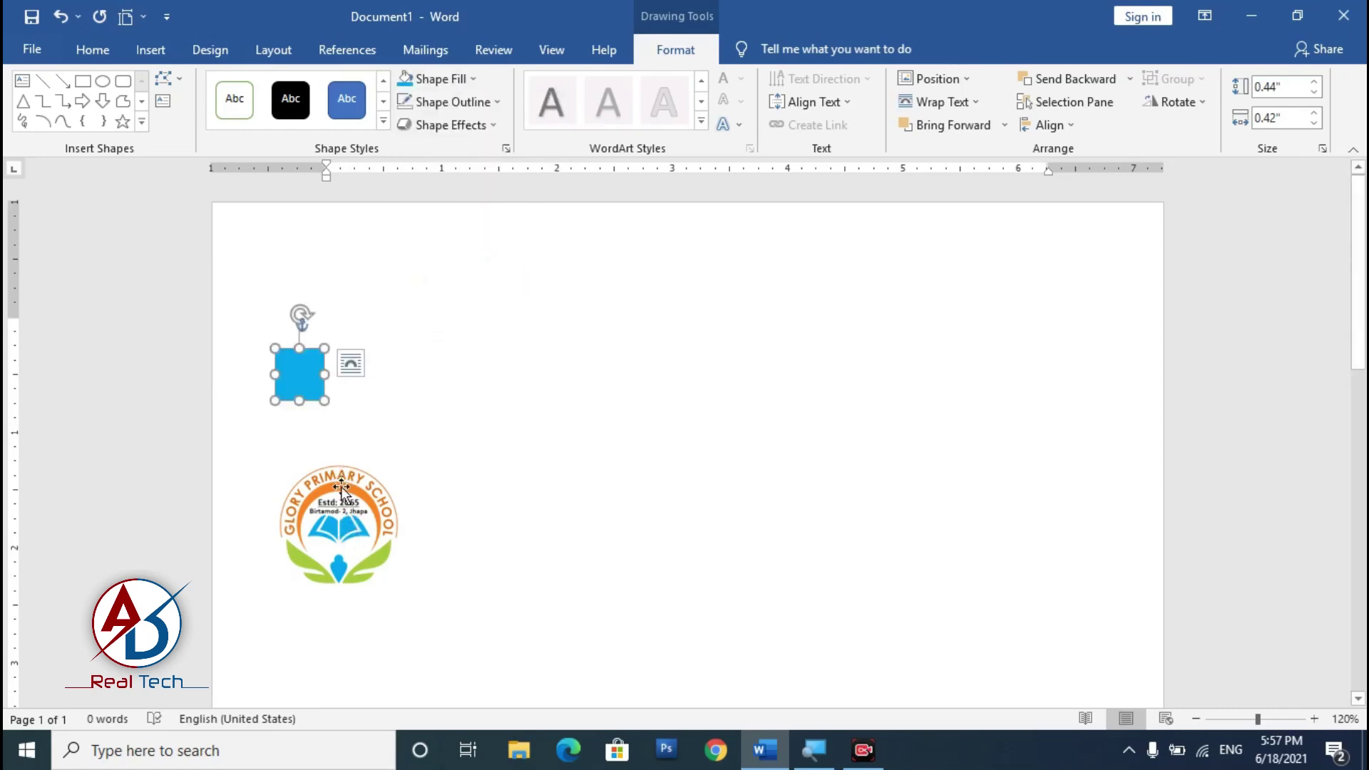
click(389, 432)
- Duplicate the square and stretch the copy into a long, slightly thinner bar beside it
click(309, 386)
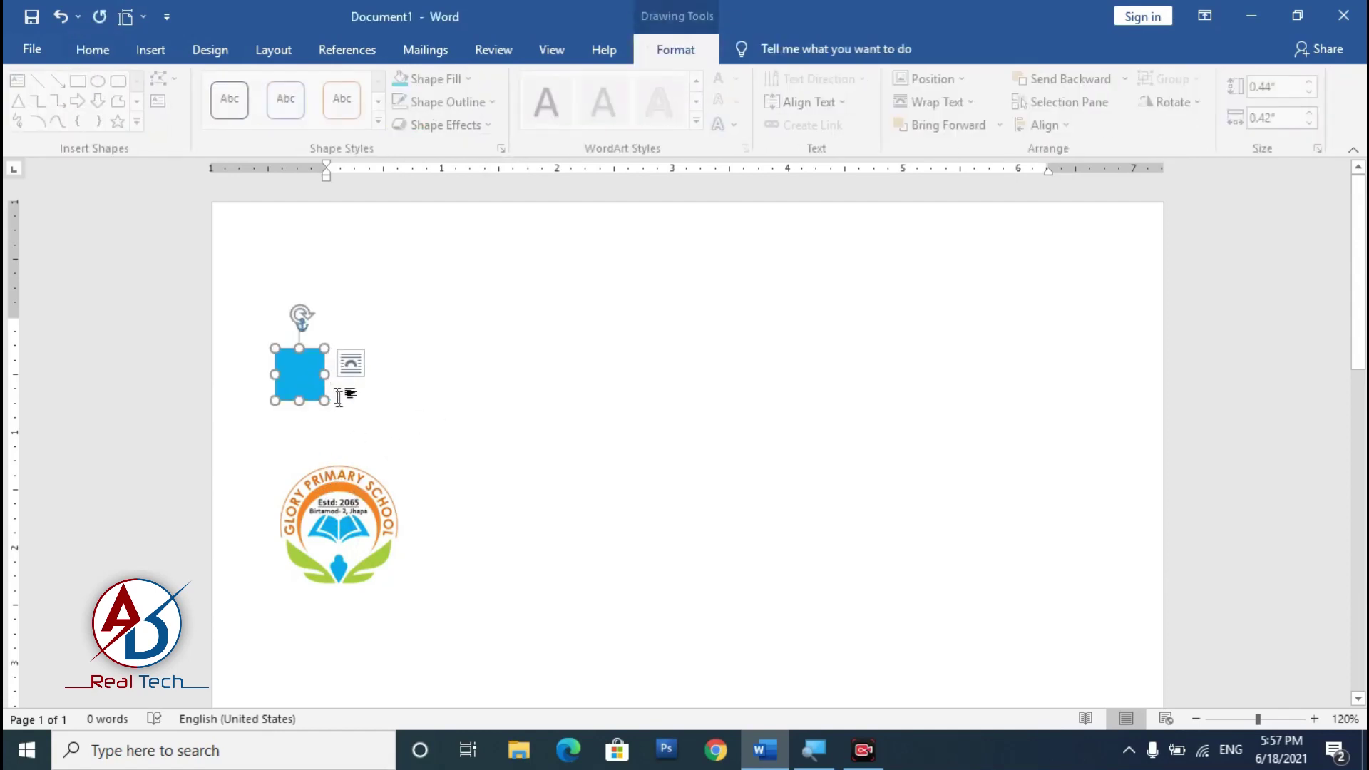
click(350, 363)
click(93, 49)
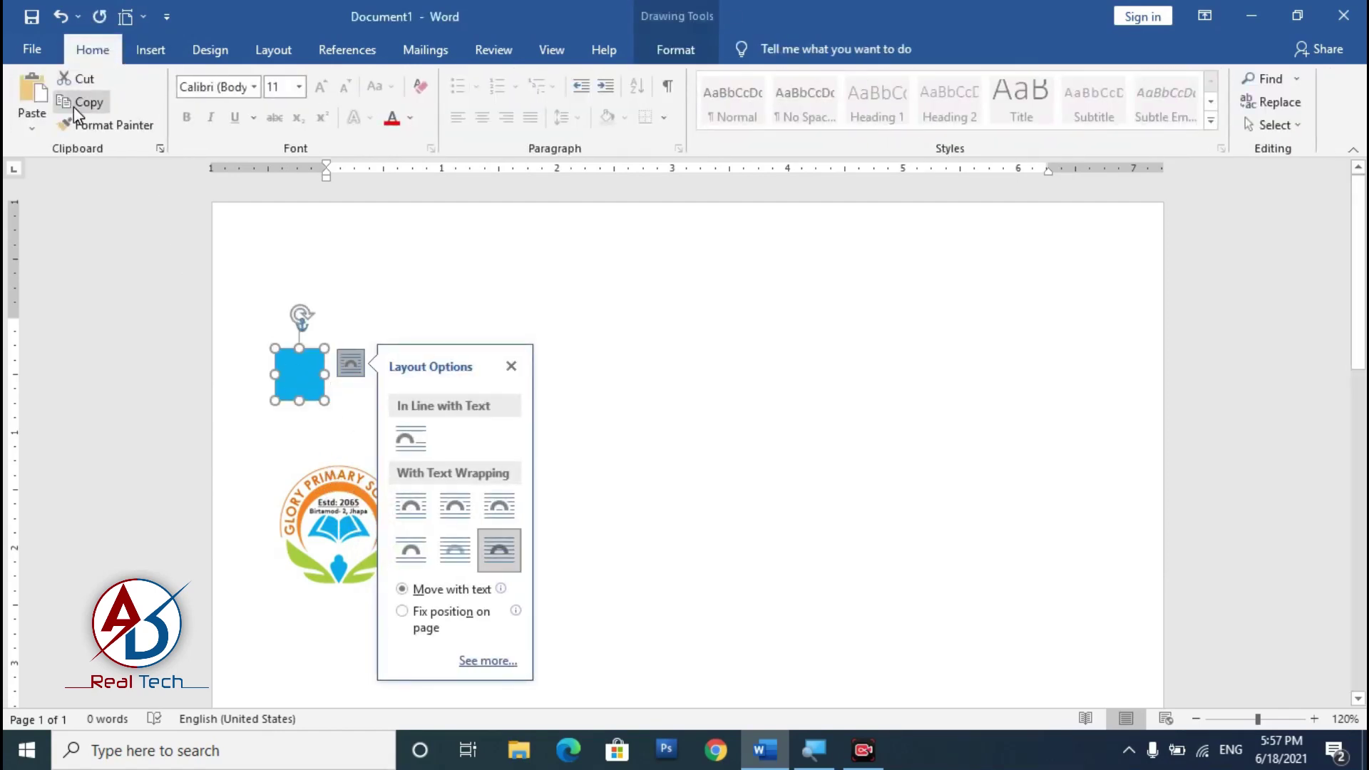
click(37, 111)
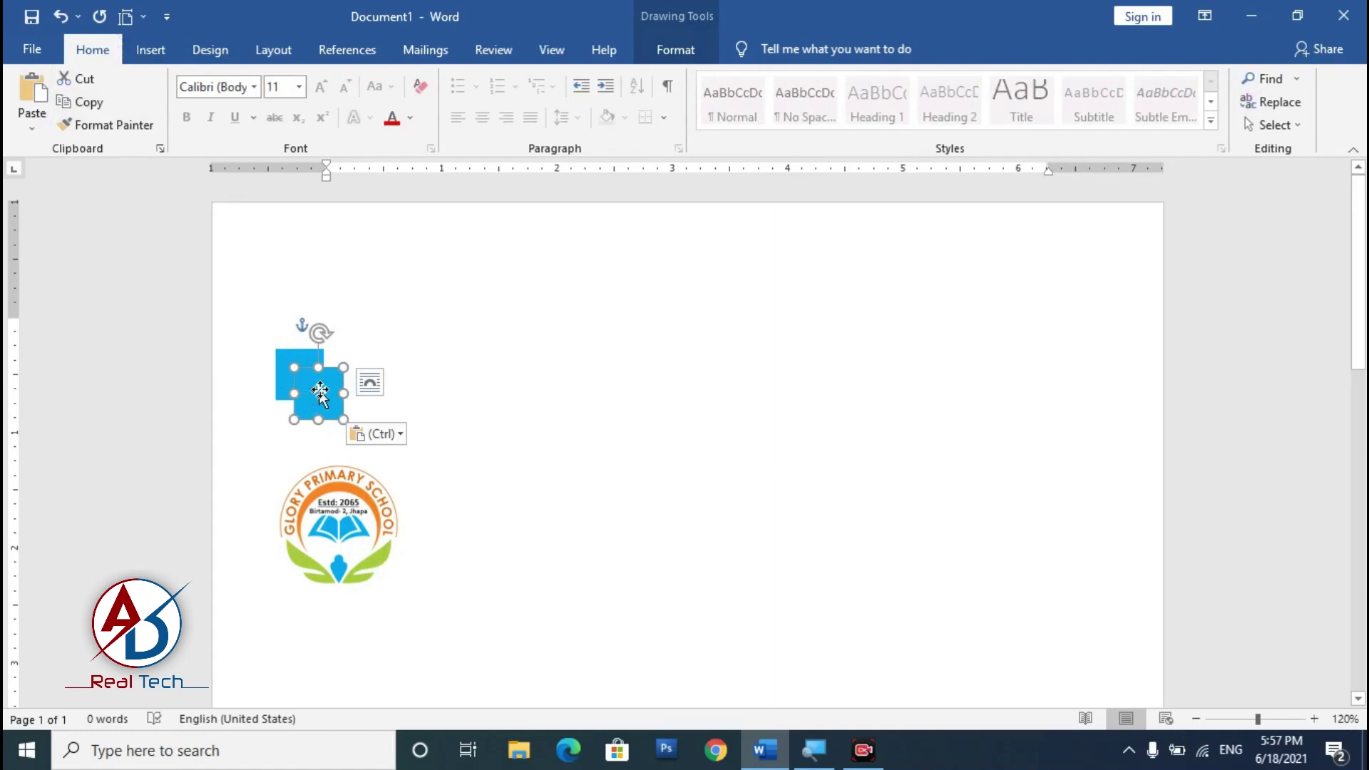
drag(319, 392, 338, 377)
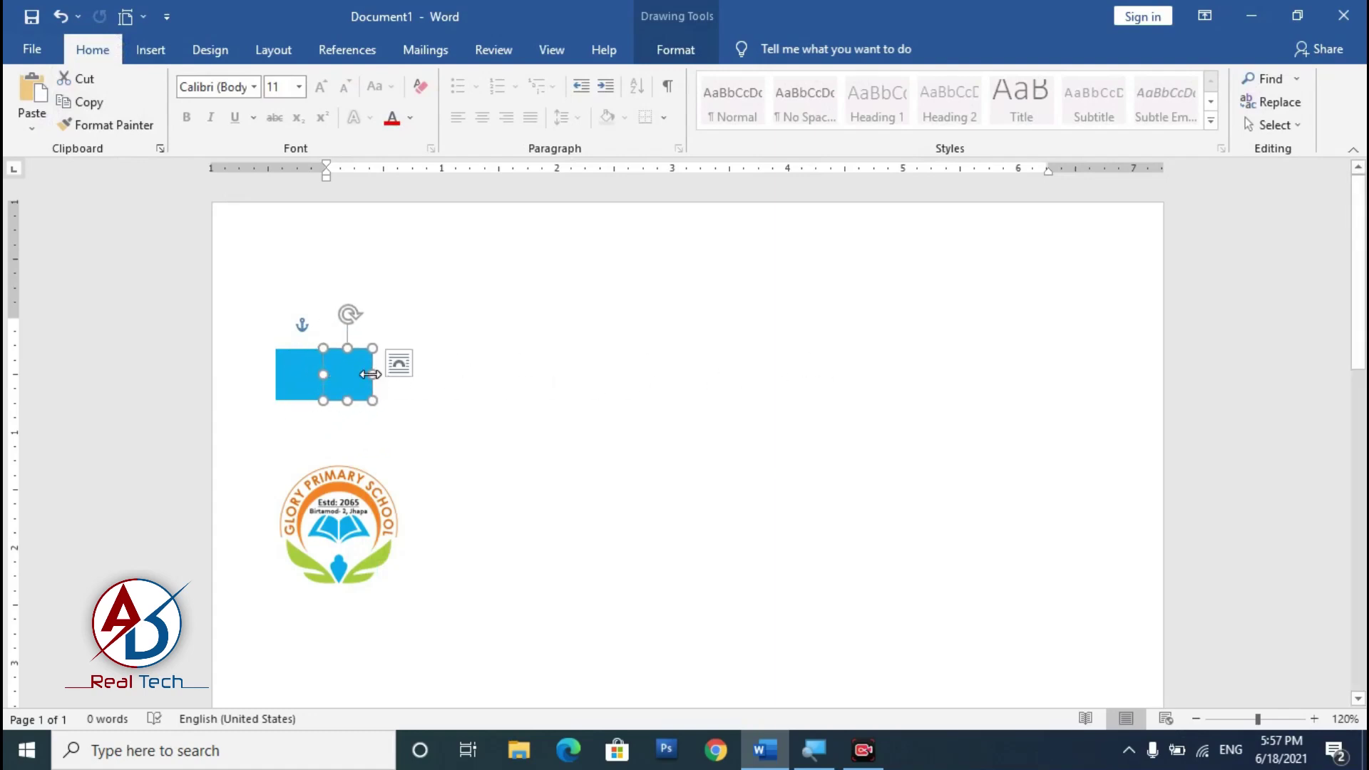
drag(373, 375, 1078, 374)
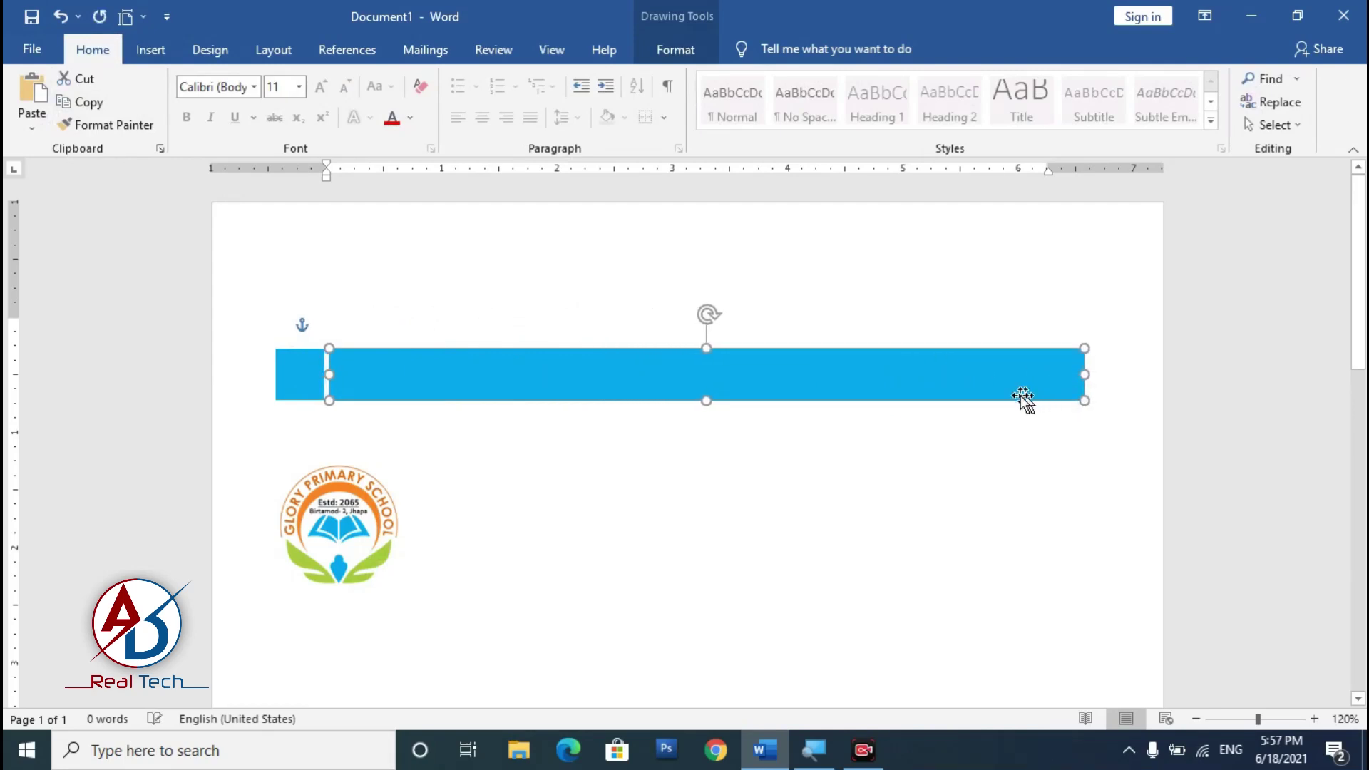
key(Right)
key(Right)
key(Right)
key(Right)
key(Right)
key(Right)
key(Right)
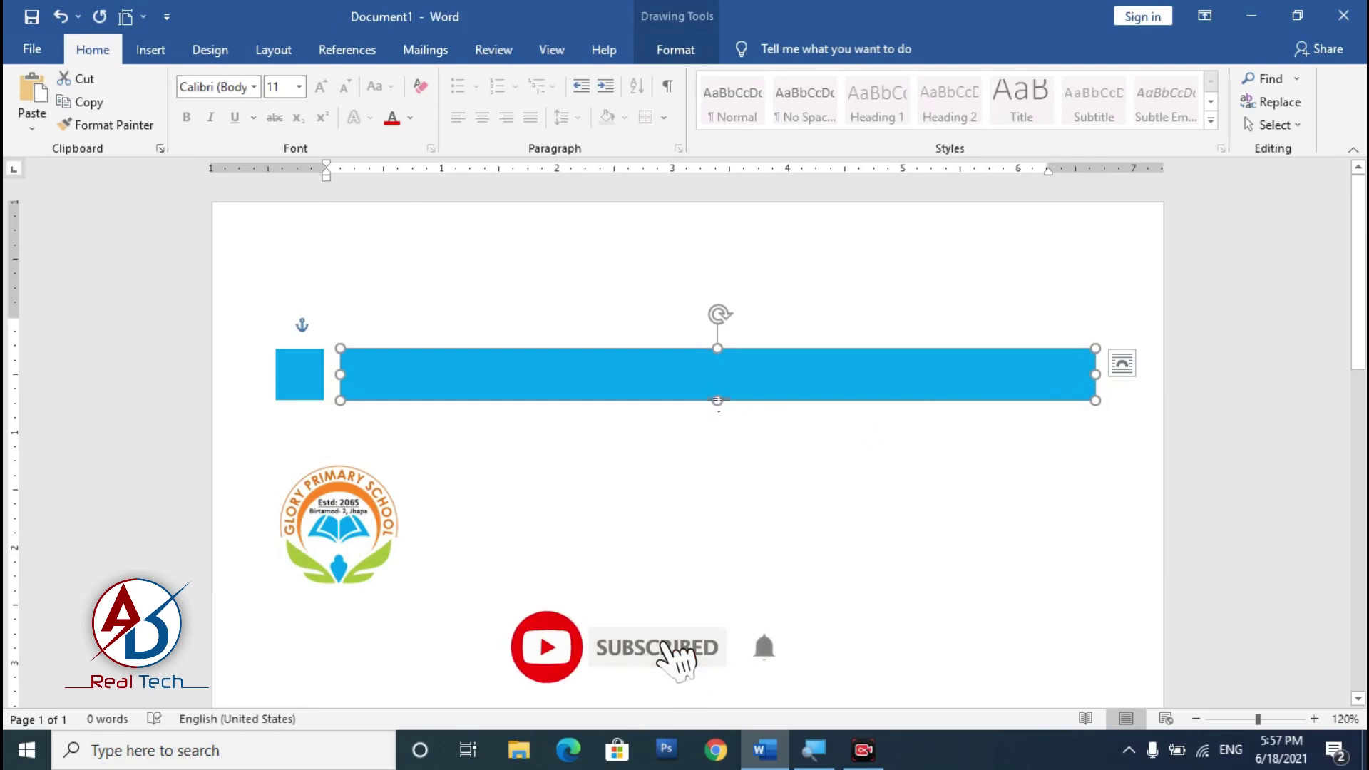
drag(717, 400, 717, 389)
- Shorten the small square to match the bar's height
click(291, 396)
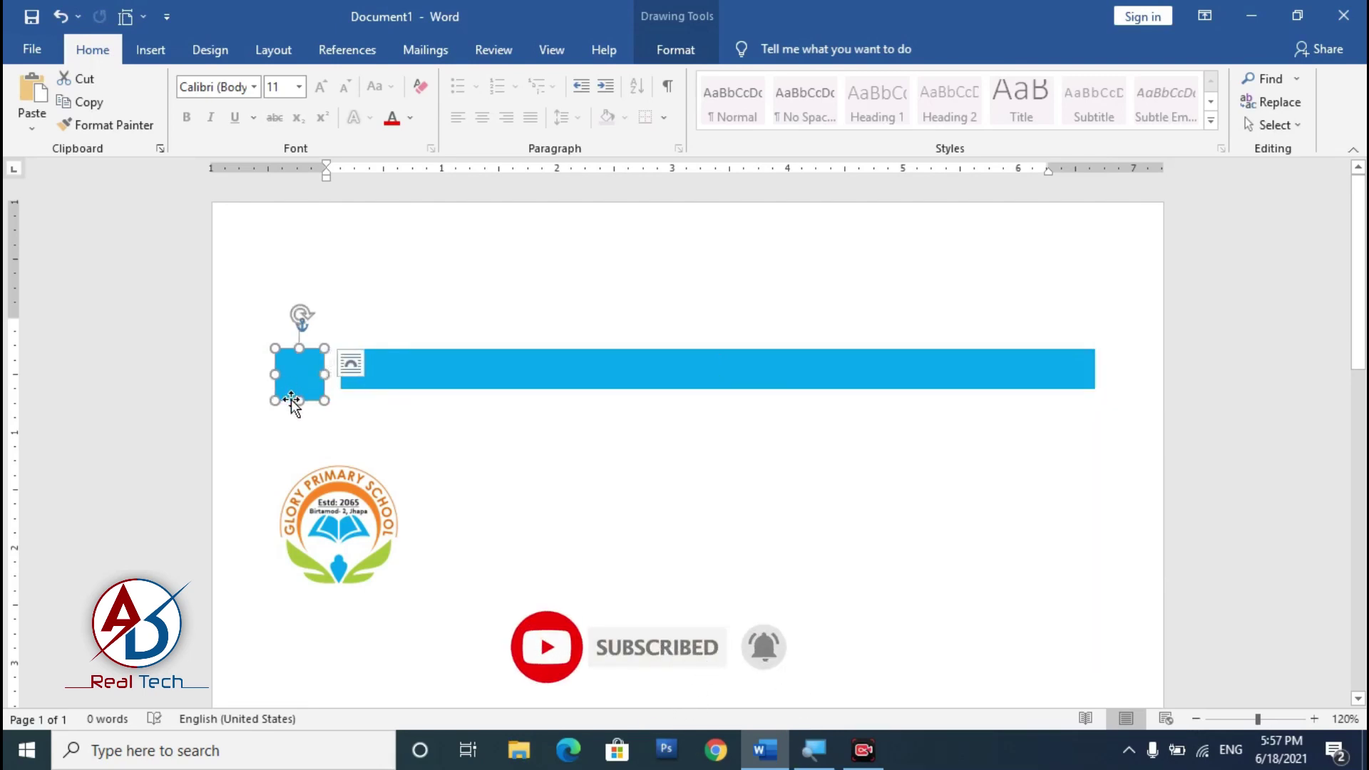
drag(296, 400, 296, 390)
click(464, 416)
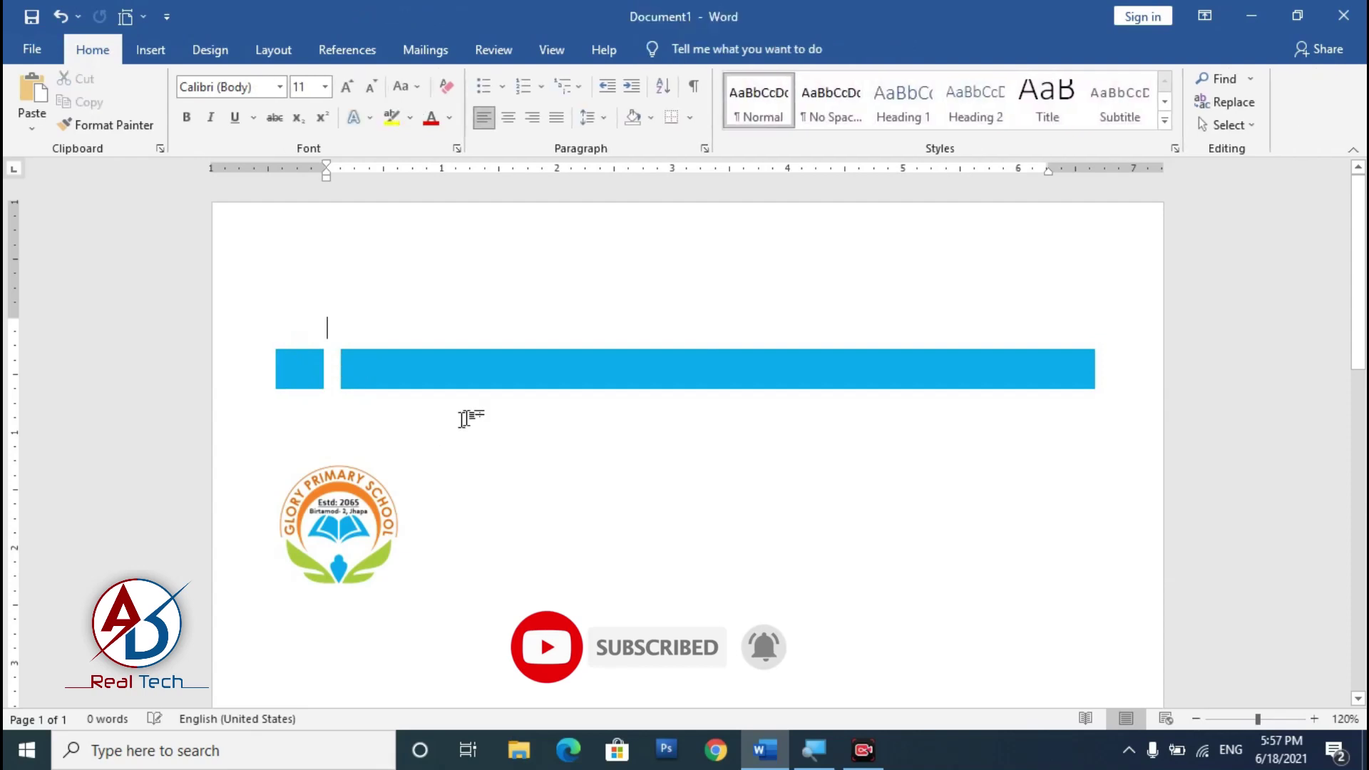
ctrl+scroll(464, 417, down, 1)
ctrl+scroll(464, 416, down, 5)
ctrl+scroll(449, 391, up, 5)
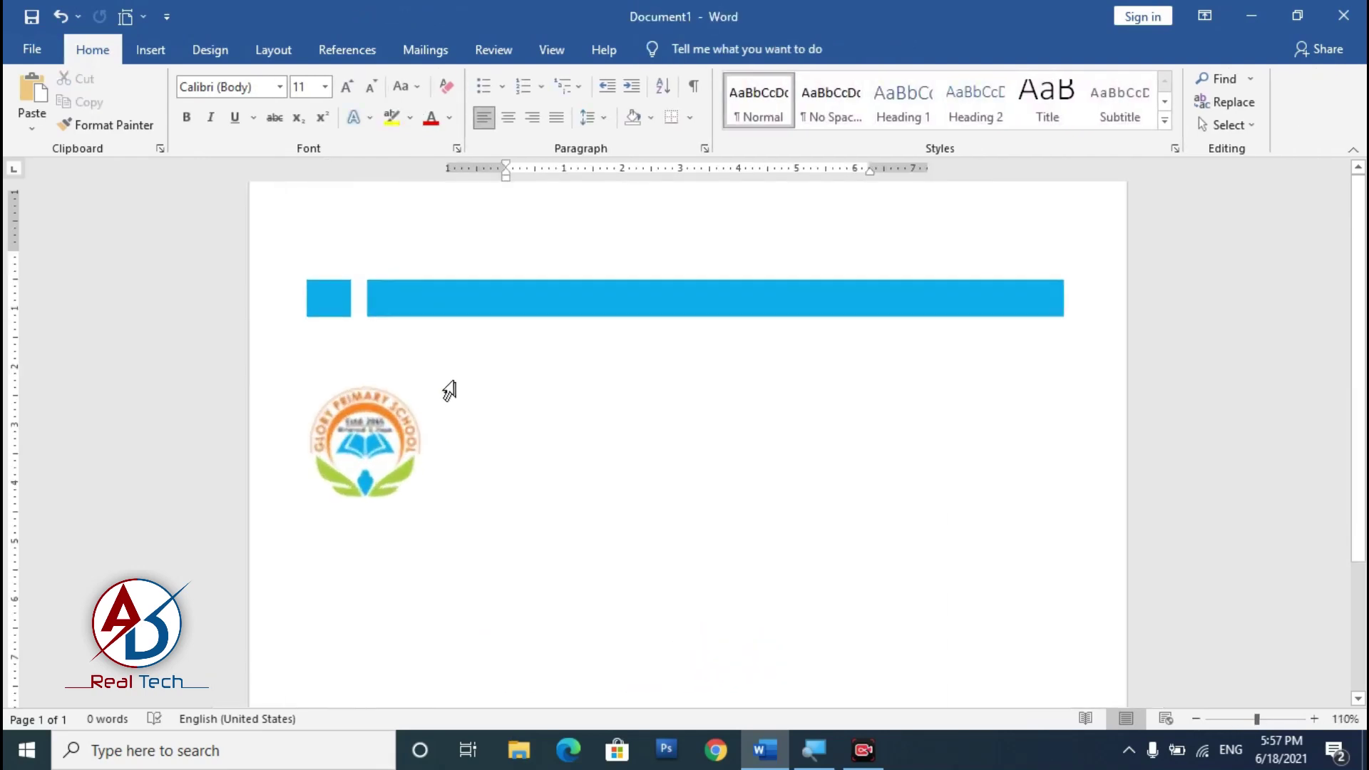
- Nudge the bar and square with arrow keys so they line up side by side
click(334, 303)
click(512, 310)
key(Left)
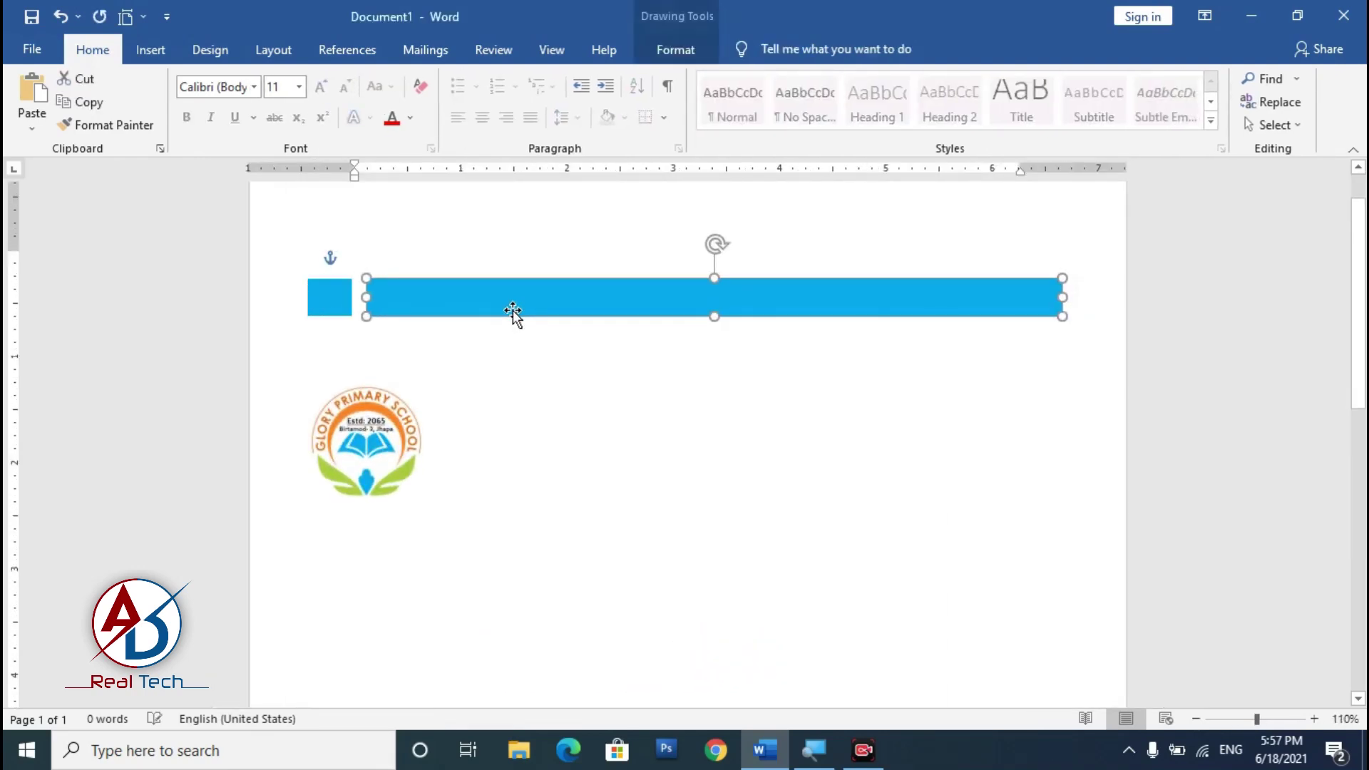
key(Left)
key(Left)
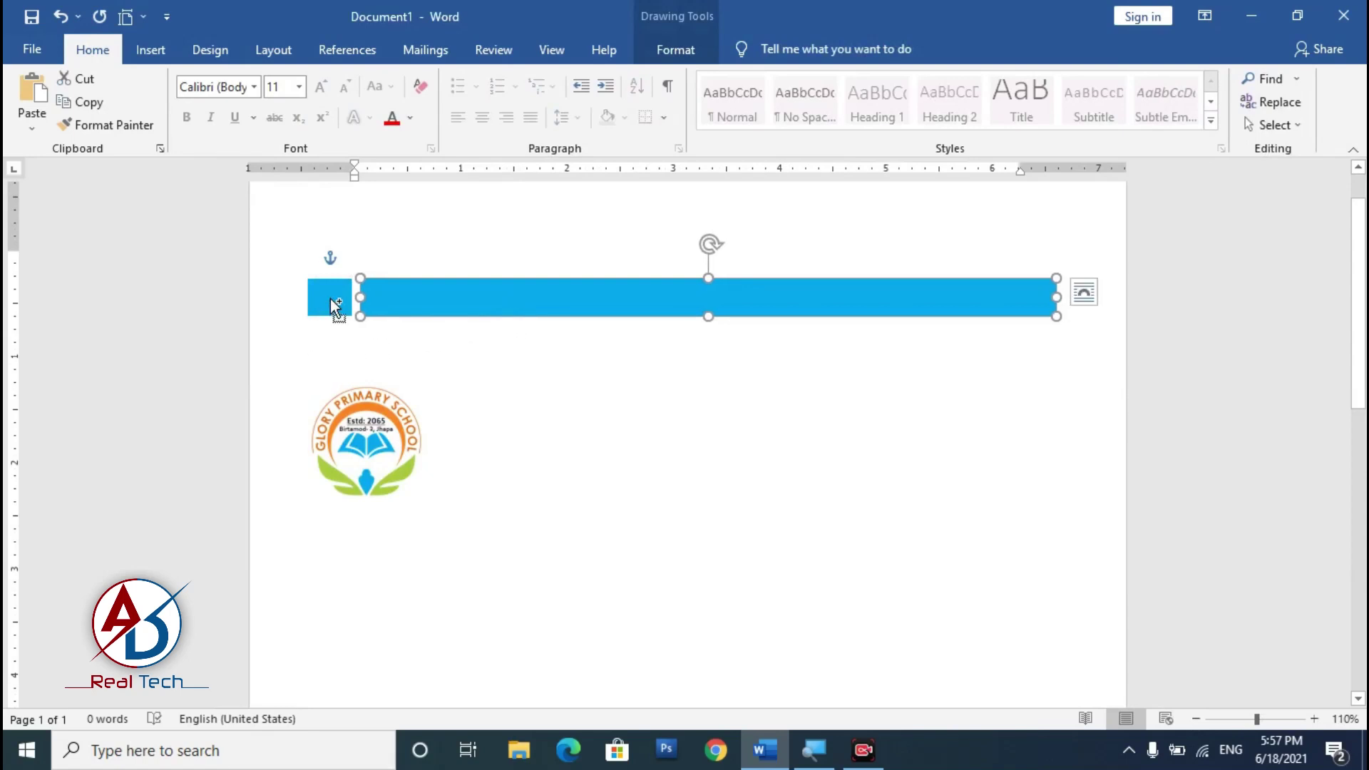
shift+click(330, 302)
key(Right)
key(Right)
key(Right)
key(Right)
key(Right)
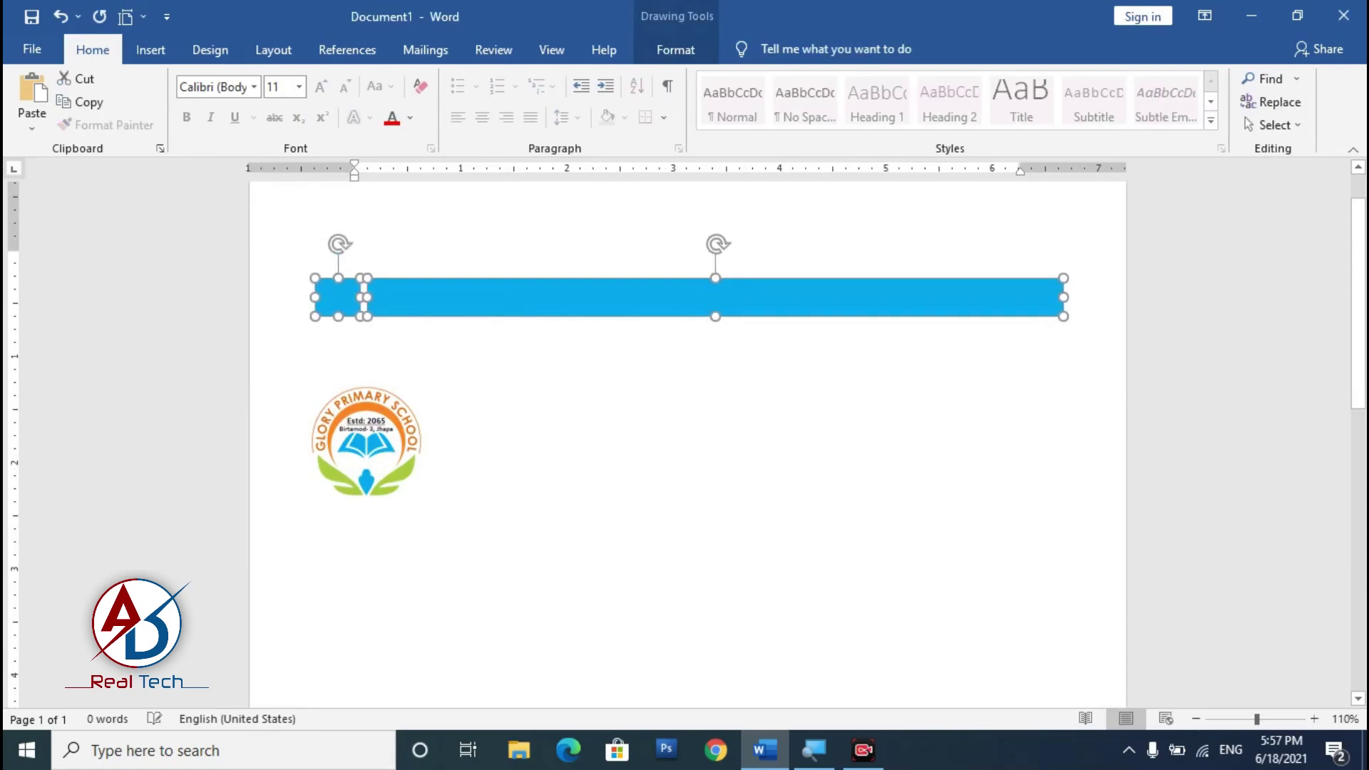
key(Right)
key(Right)
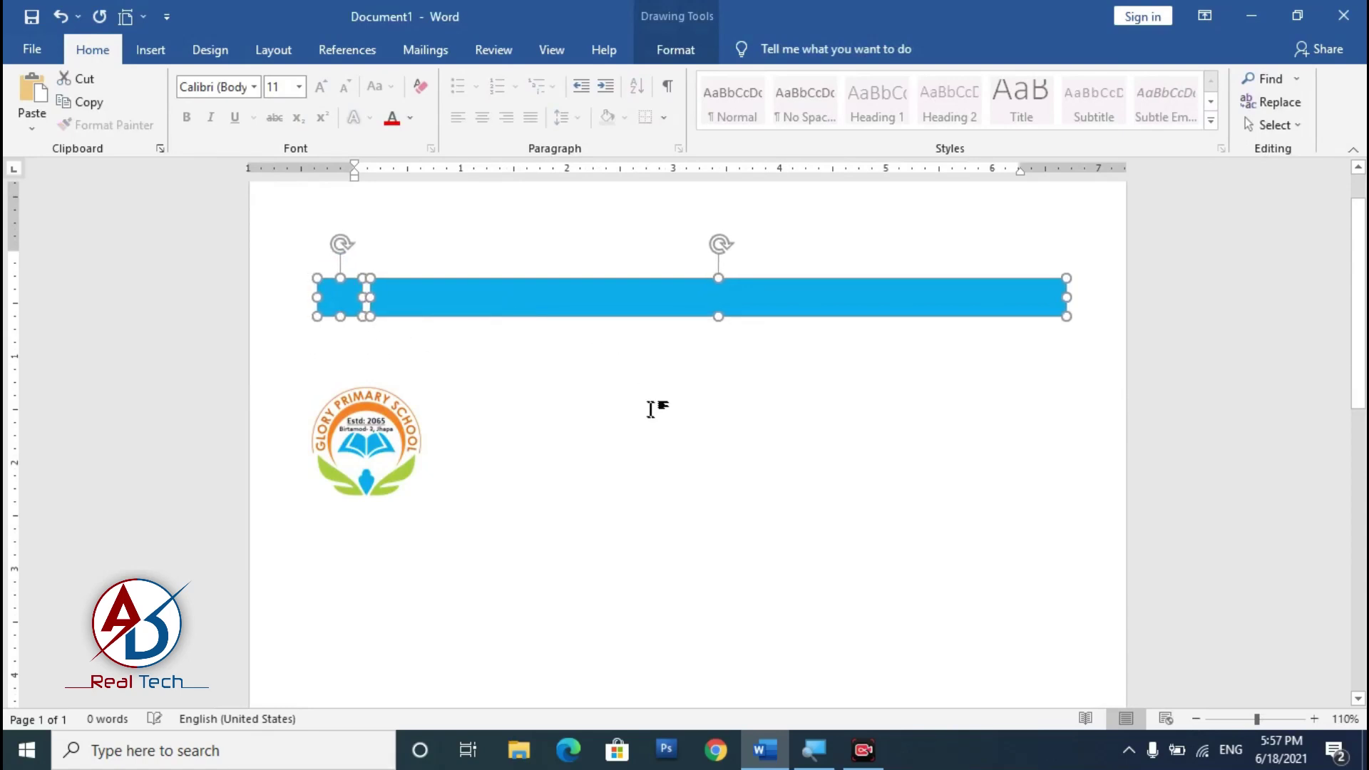
click(651, 406)
scroll(521, 484, up, 1)
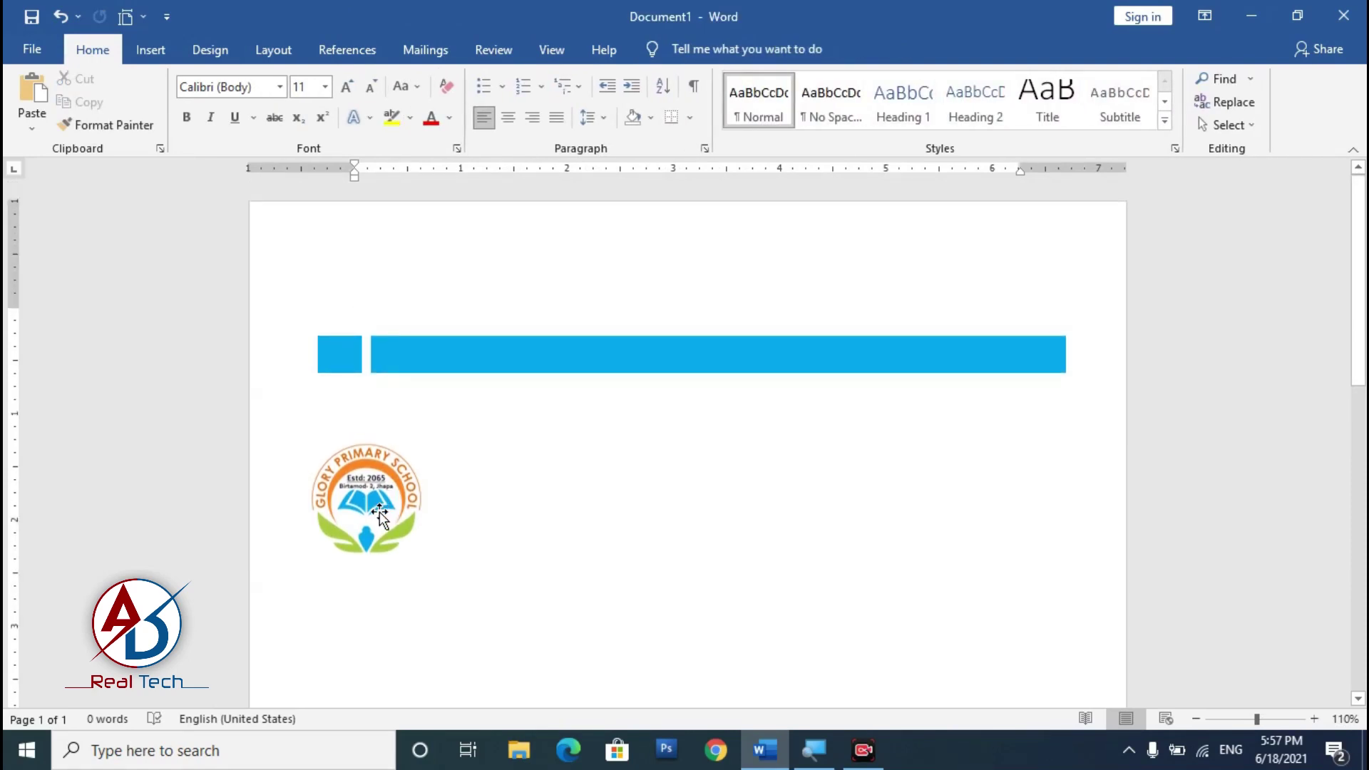
- Move the school logo up above the blue band
mouse_move(378, 514)
mouse_down()
mouse_move(432, 490)
mouse_move(365, 262)
mouse_move(368, 282)
mouse_up()
click(467, 448)
scroll(472, 449, down, 5)
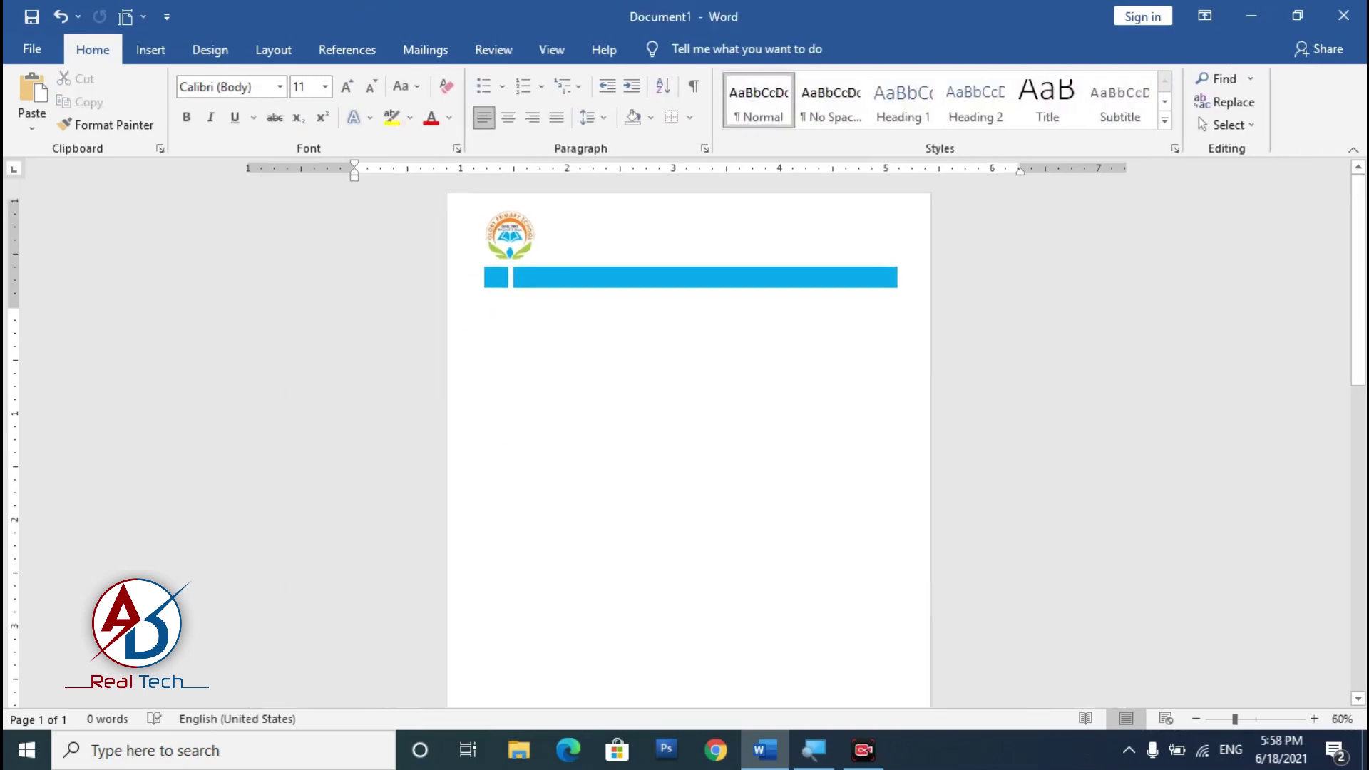
scroll(685, 428, up, 5)
scroll(685, 428, up, 2)
scroll(684, 428, up, 3)
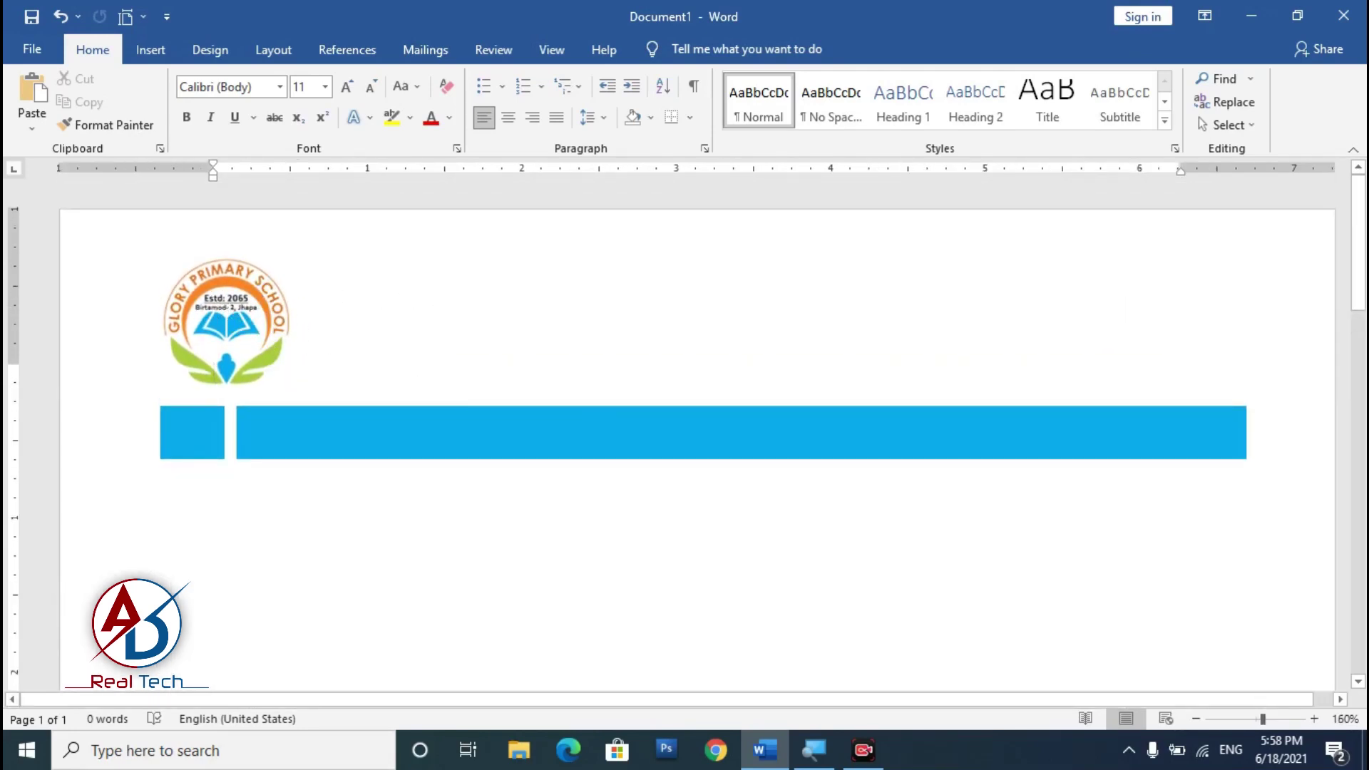
- Add a first-style WordArt box, clear its formatting, apply No Spacing, and place it right of the logo
click(149, 50)
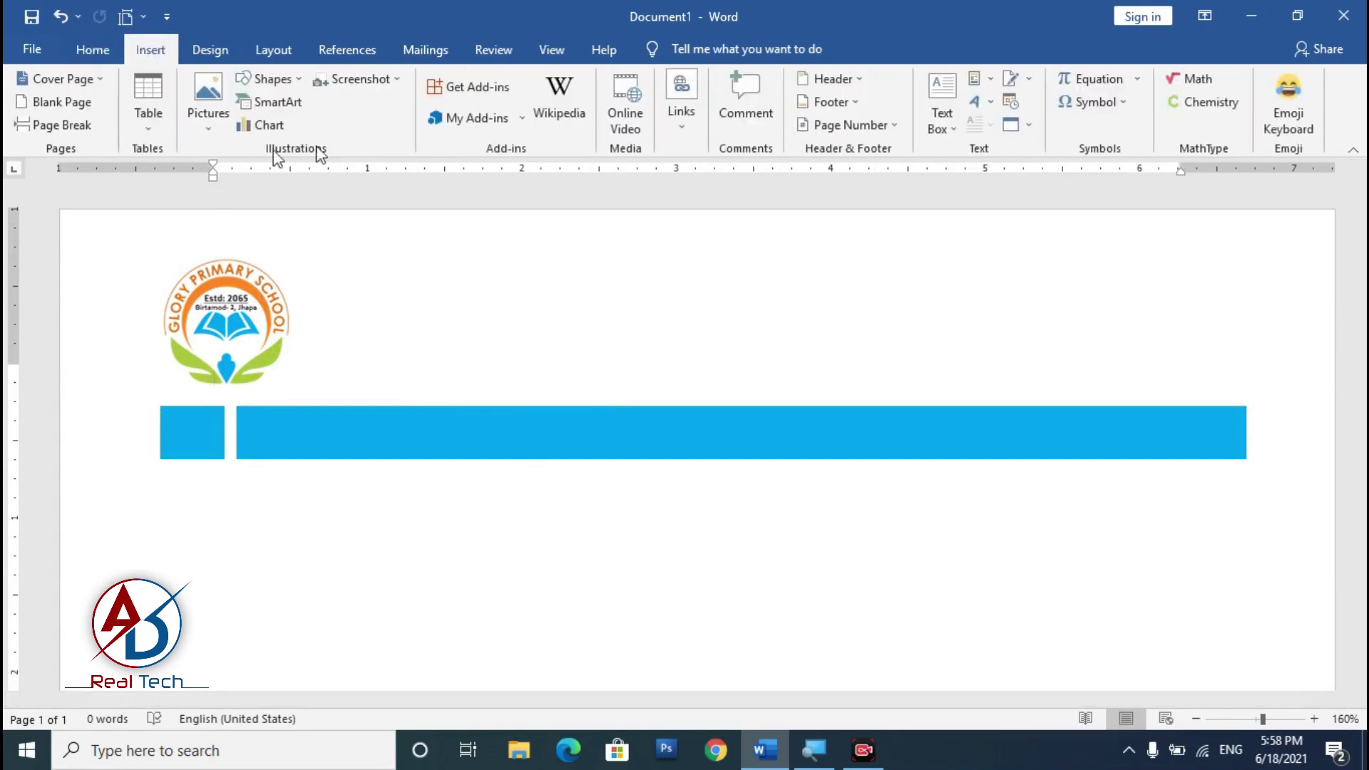
click(991, 106)
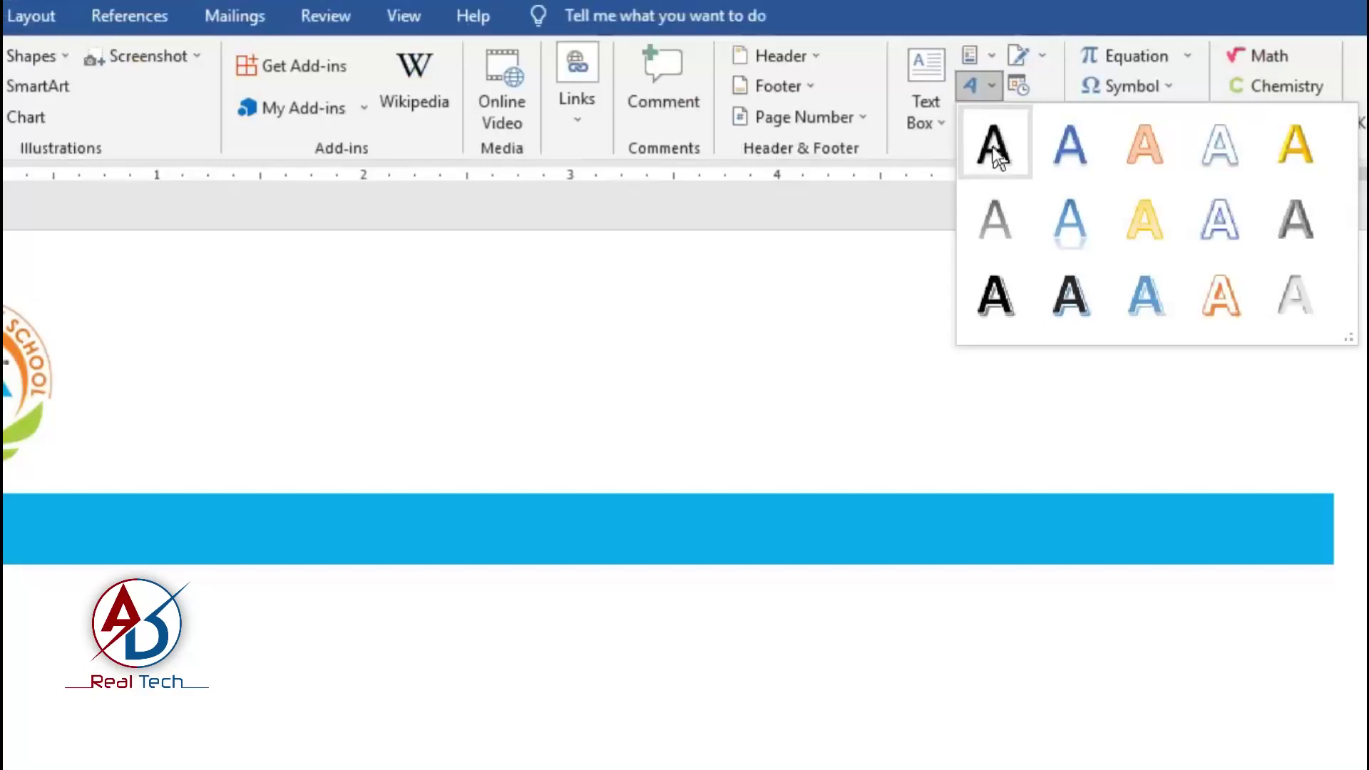
click(993, 148)
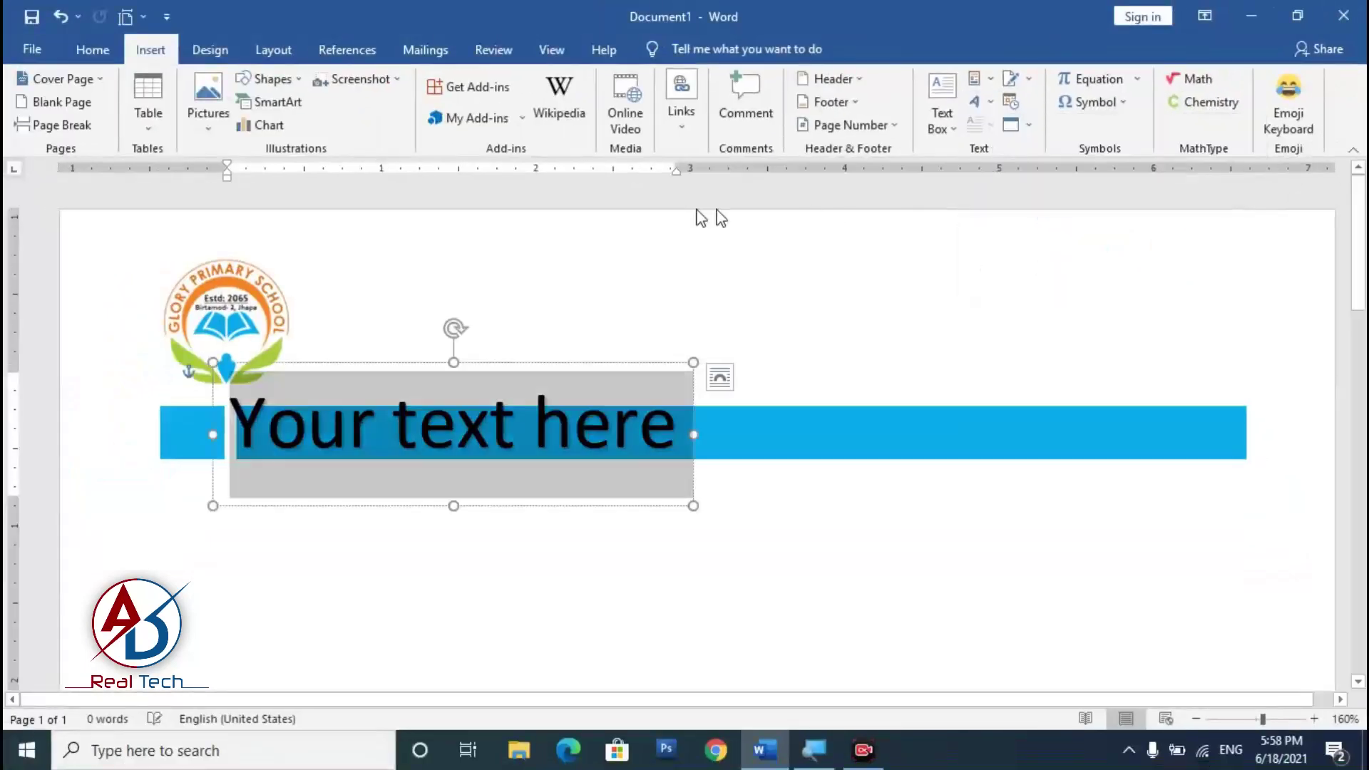
click(92, 50)
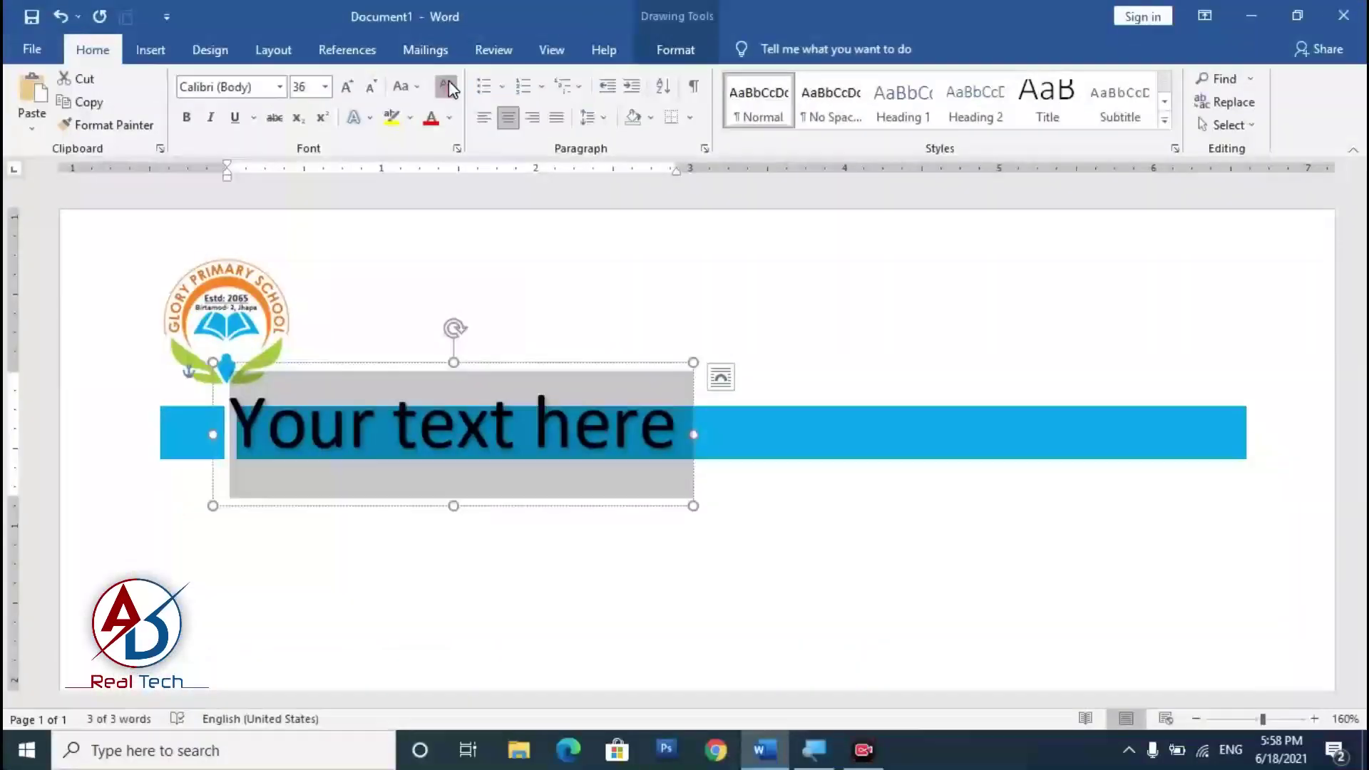
click(450, 88)
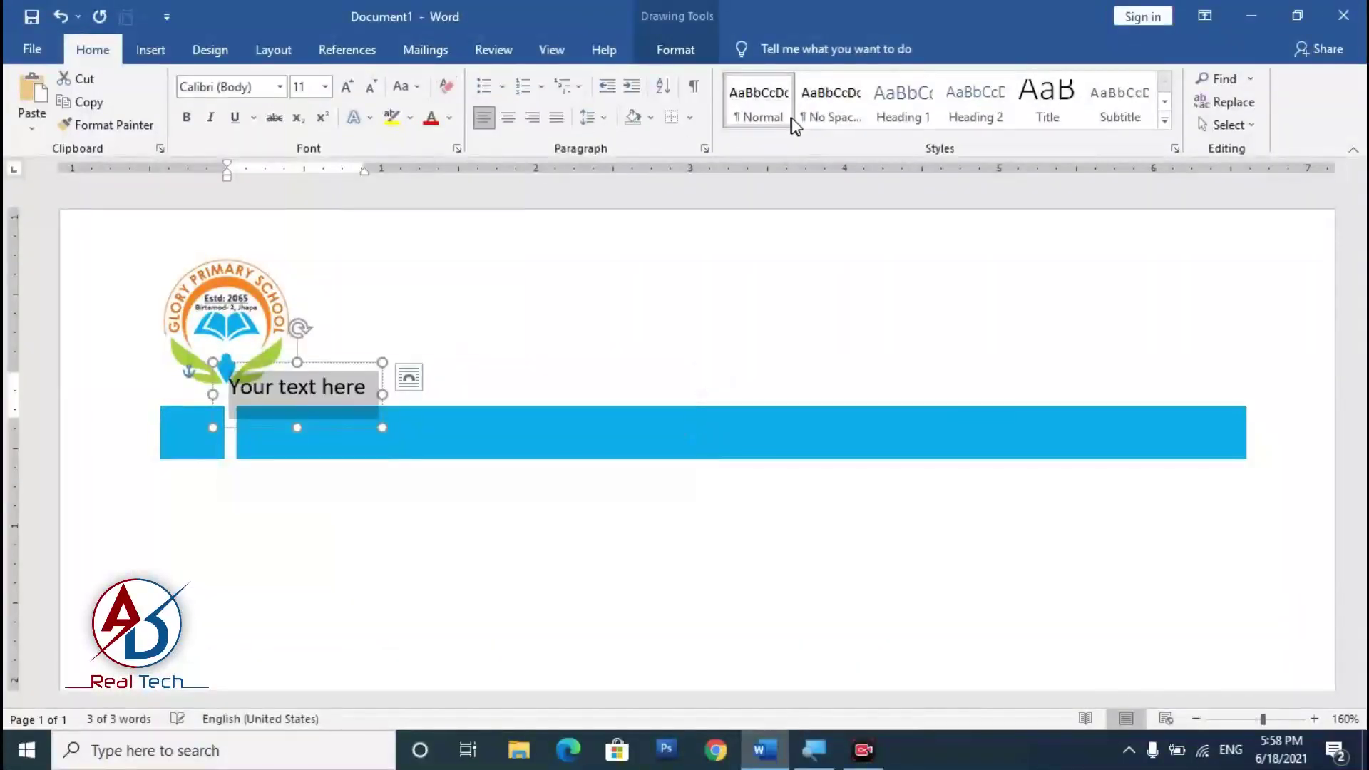
click(814, 118)
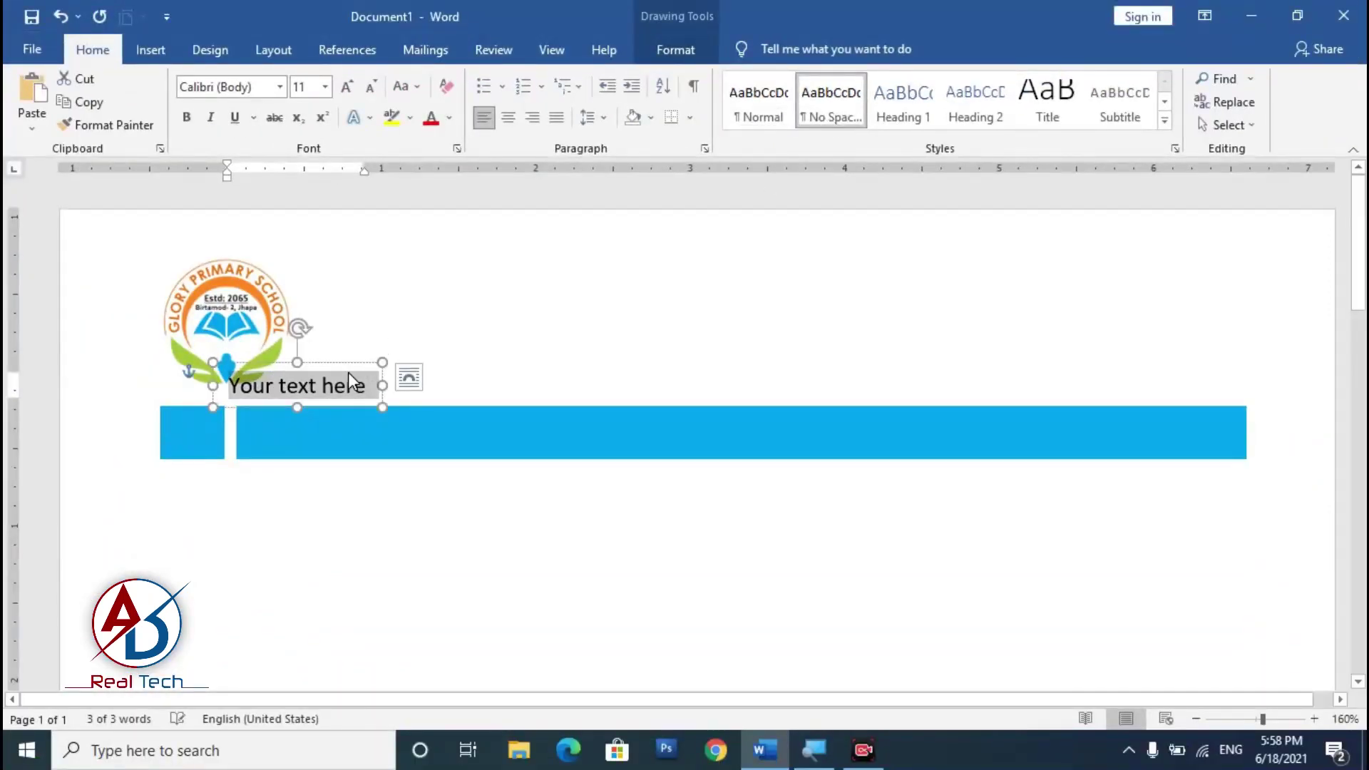
drag(350, 361, 466, 297)
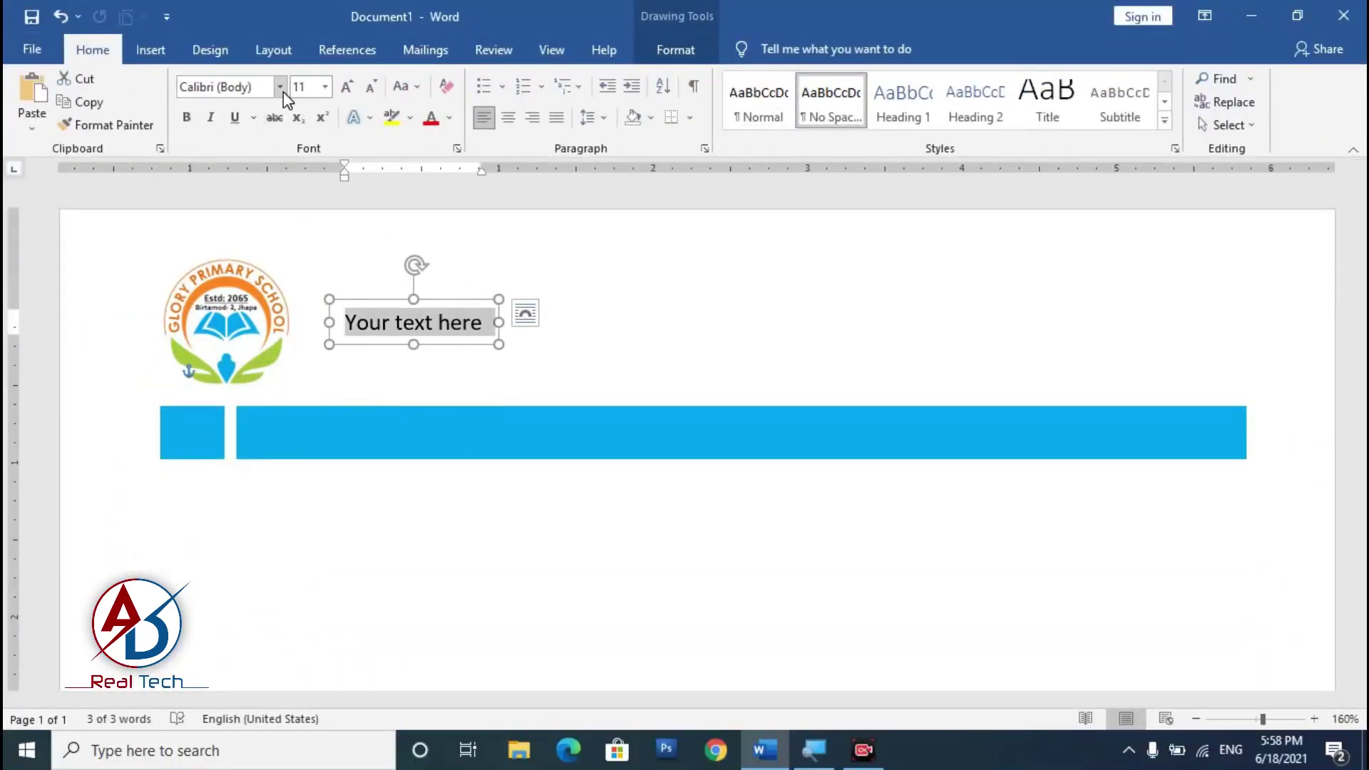
- Type 'GLORY PRIMARY SCHOOL' in uppercase, bold Exo 2.0 Semi Bold
text(glory Primary Sc)
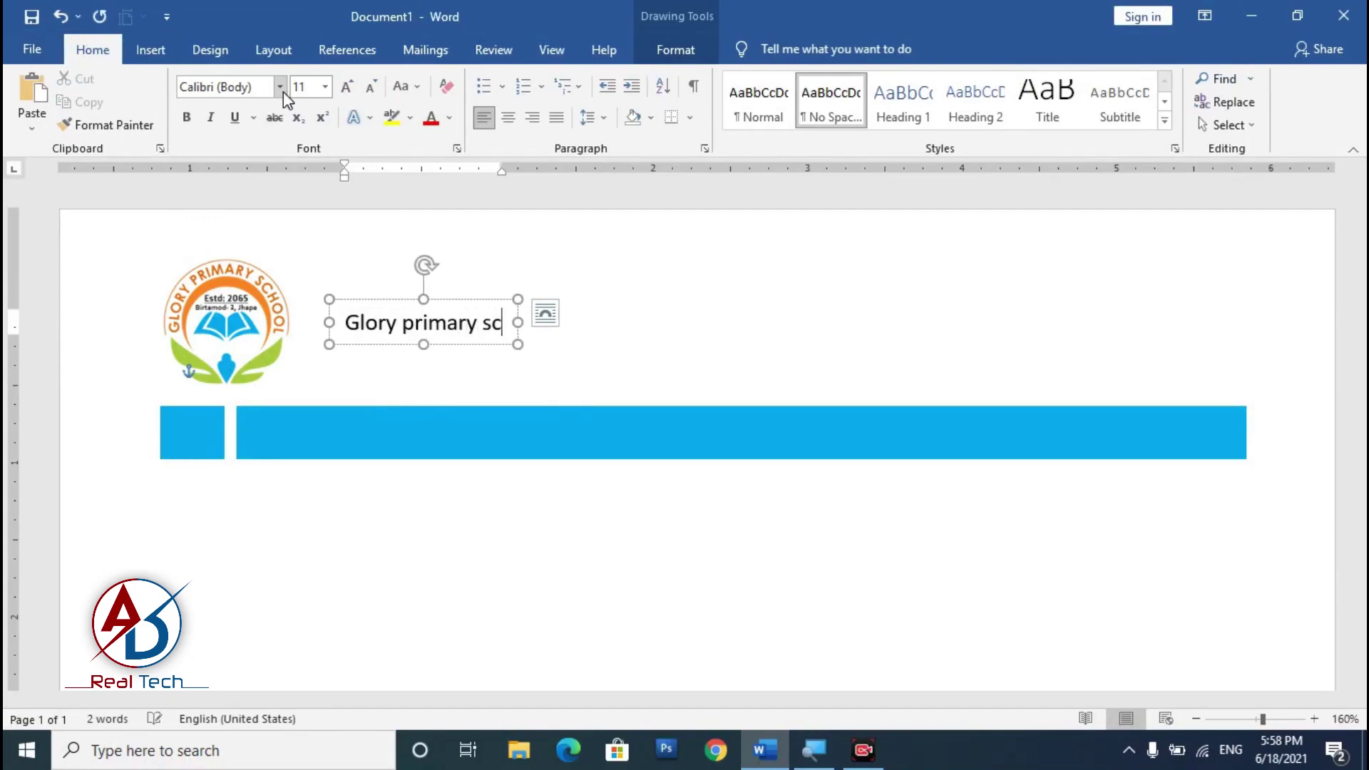
text(hool)
key(ctrl+a)
click(400, 86)
click(456, 173)
click(280, 87)
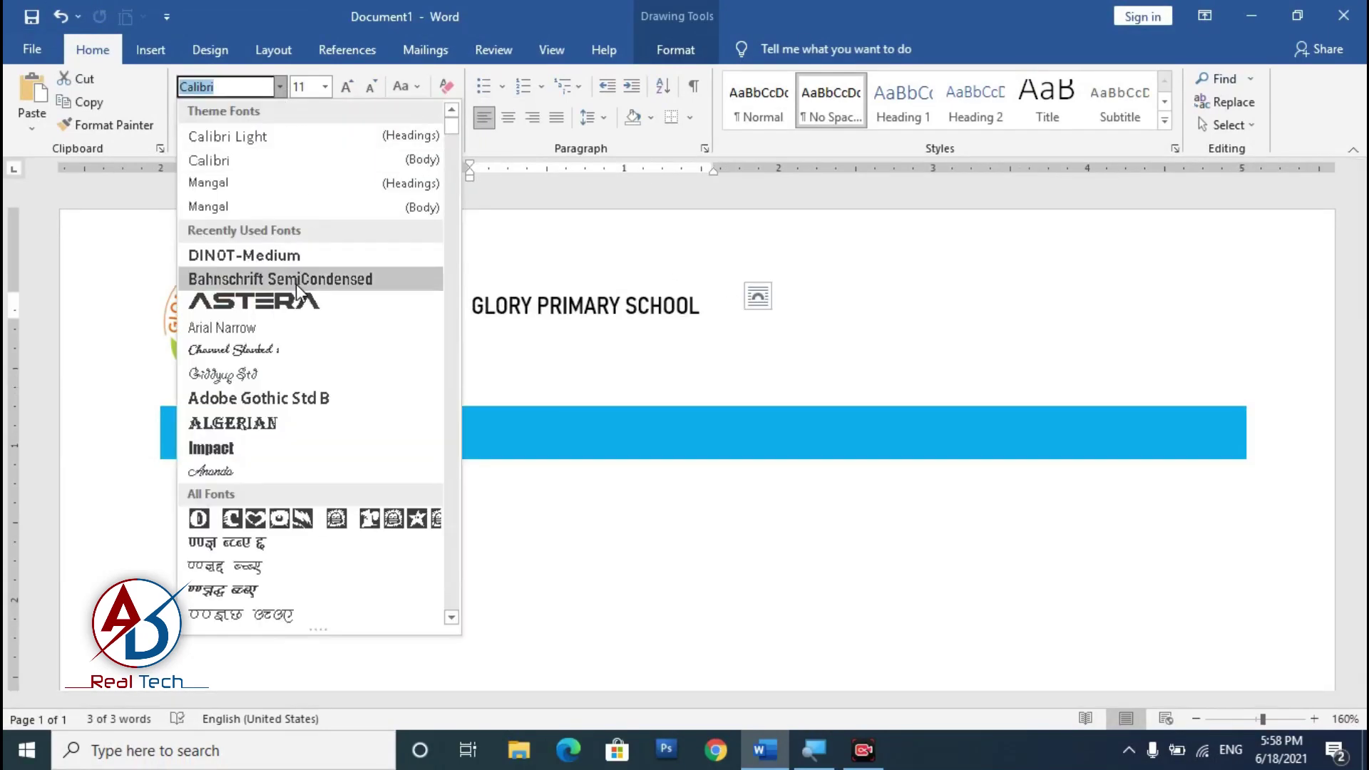
scroll(318, 489, down, 10)
drag(452, 214, 455, 285)
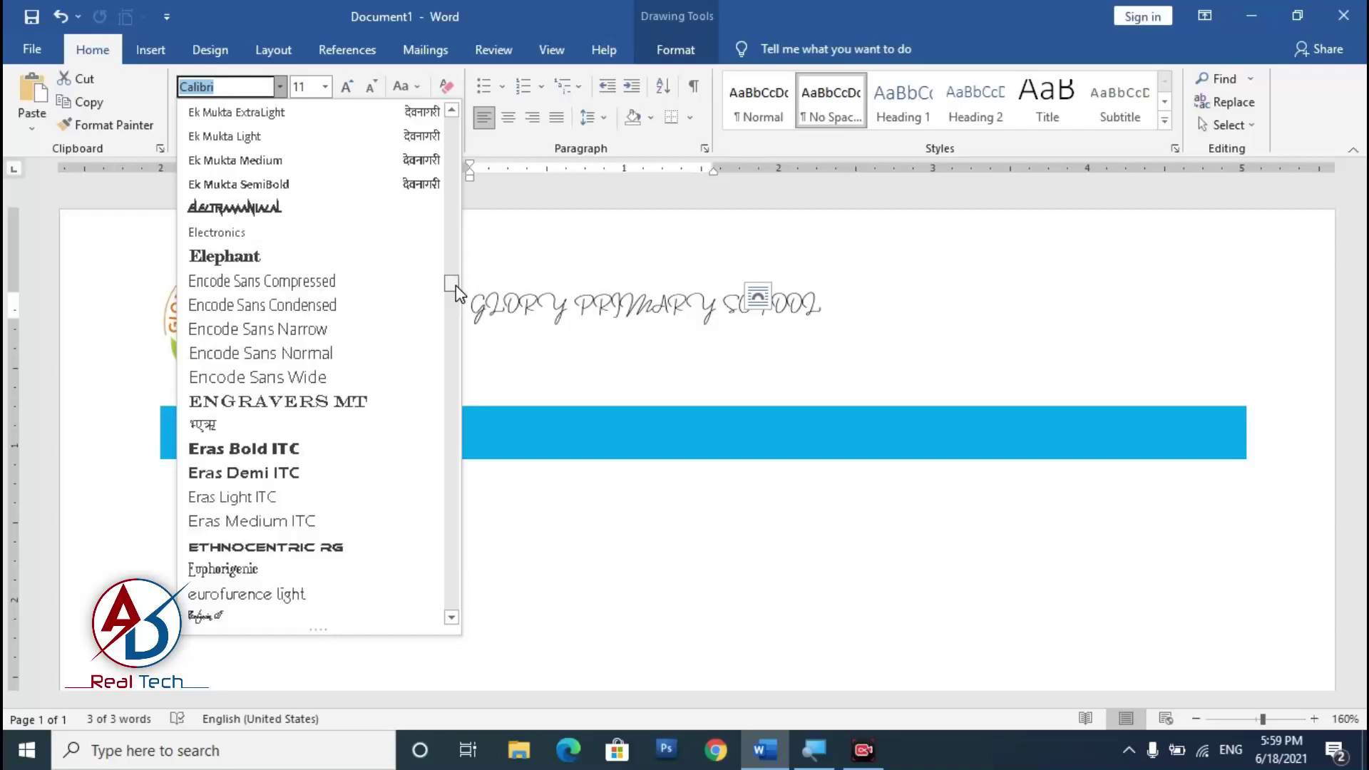
scroll(267, 554, down, 4)
click(274, 546)
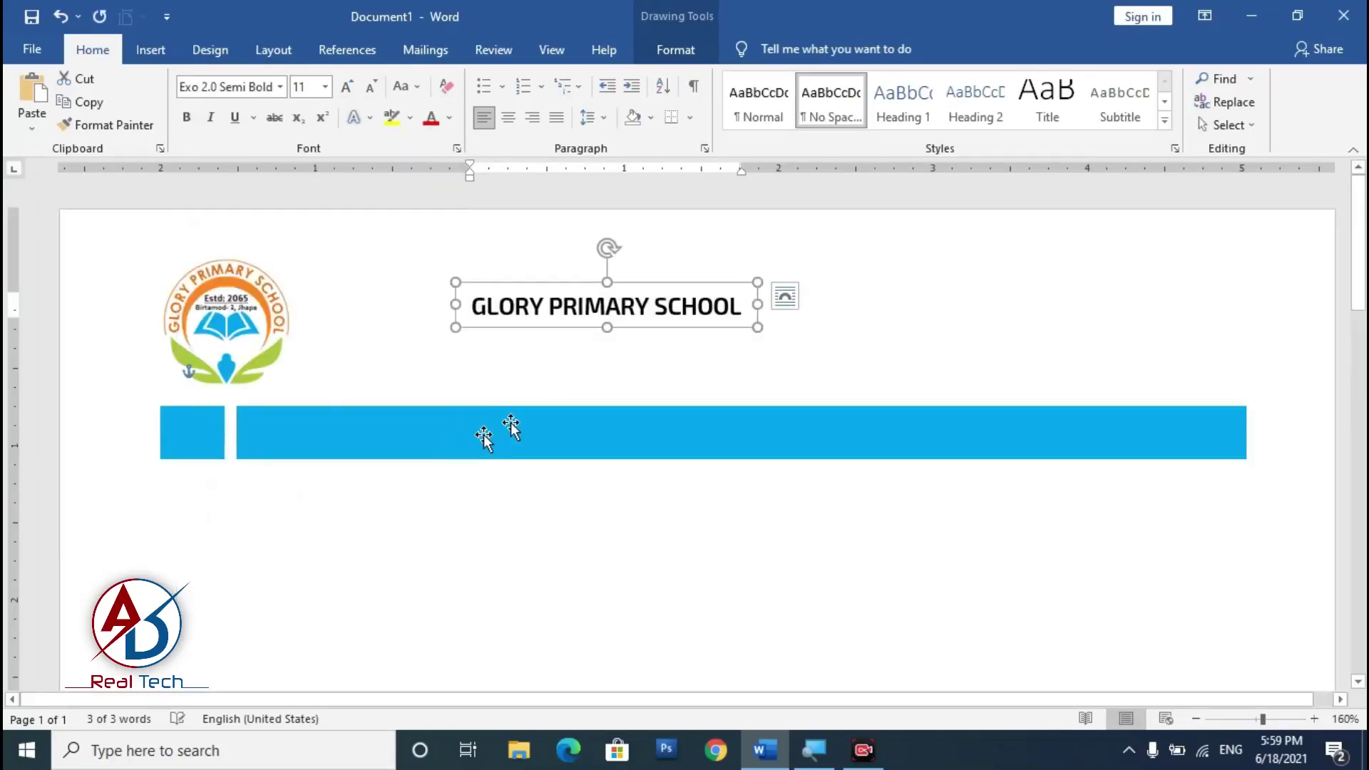
click(179, 120)
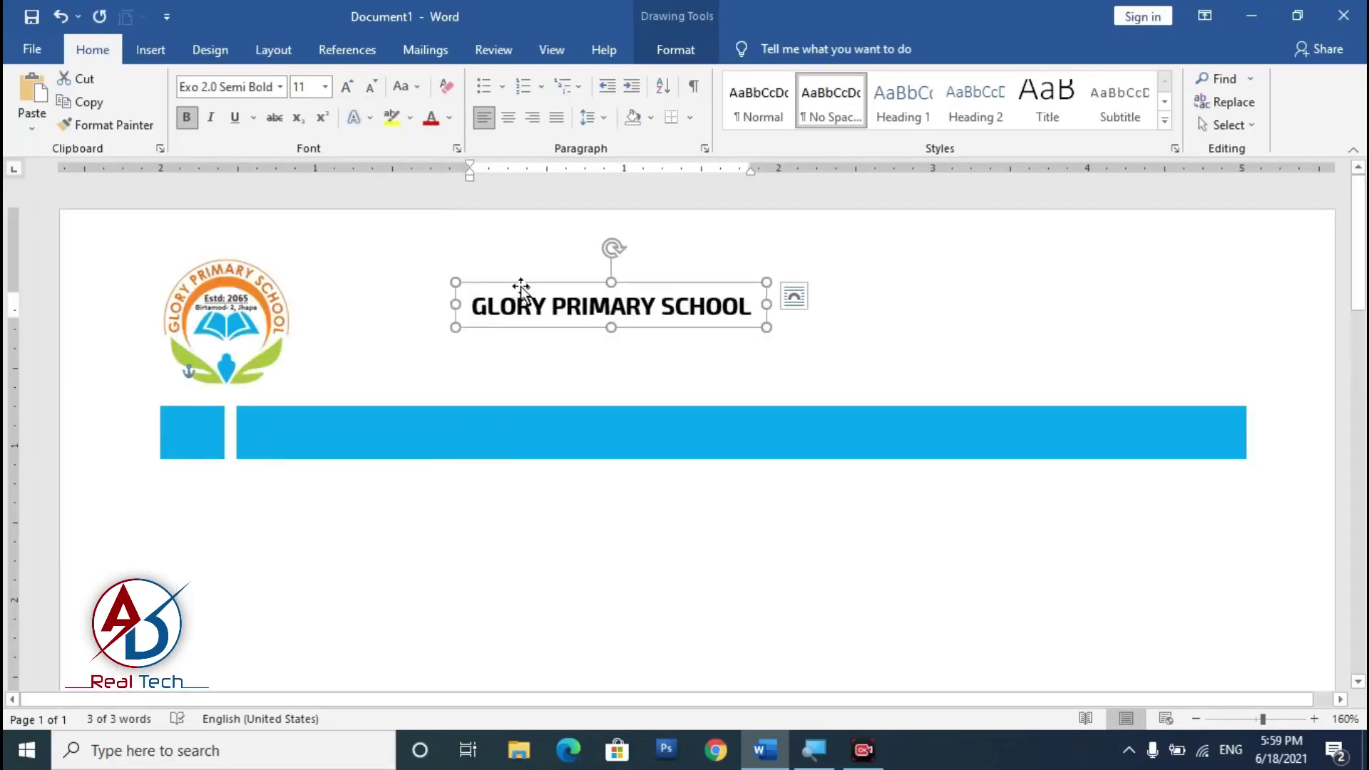
- Enlarge the title to 16 pt and lower its box beside the logo toward the band
drag(520, 287, 364, 285)
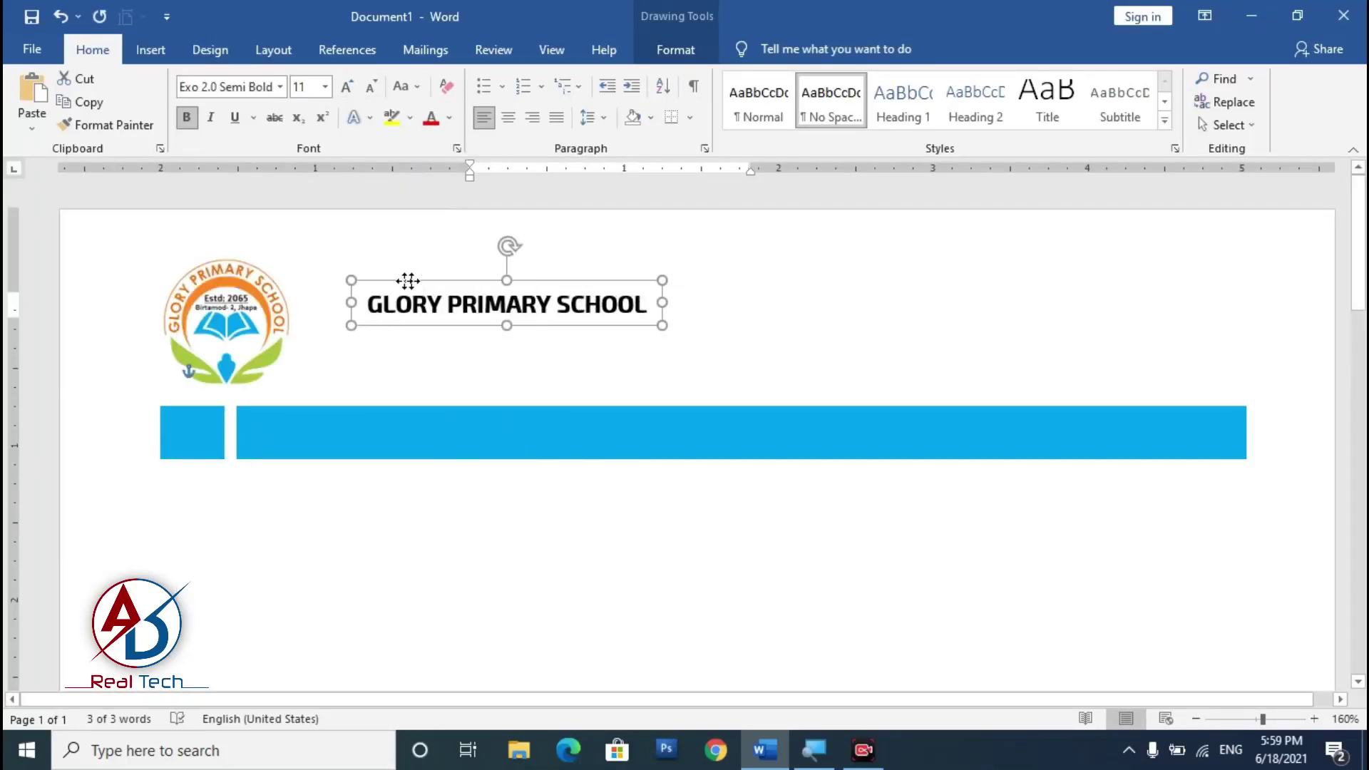
click(347, 86)
click(346, 86)
click(347, 87)
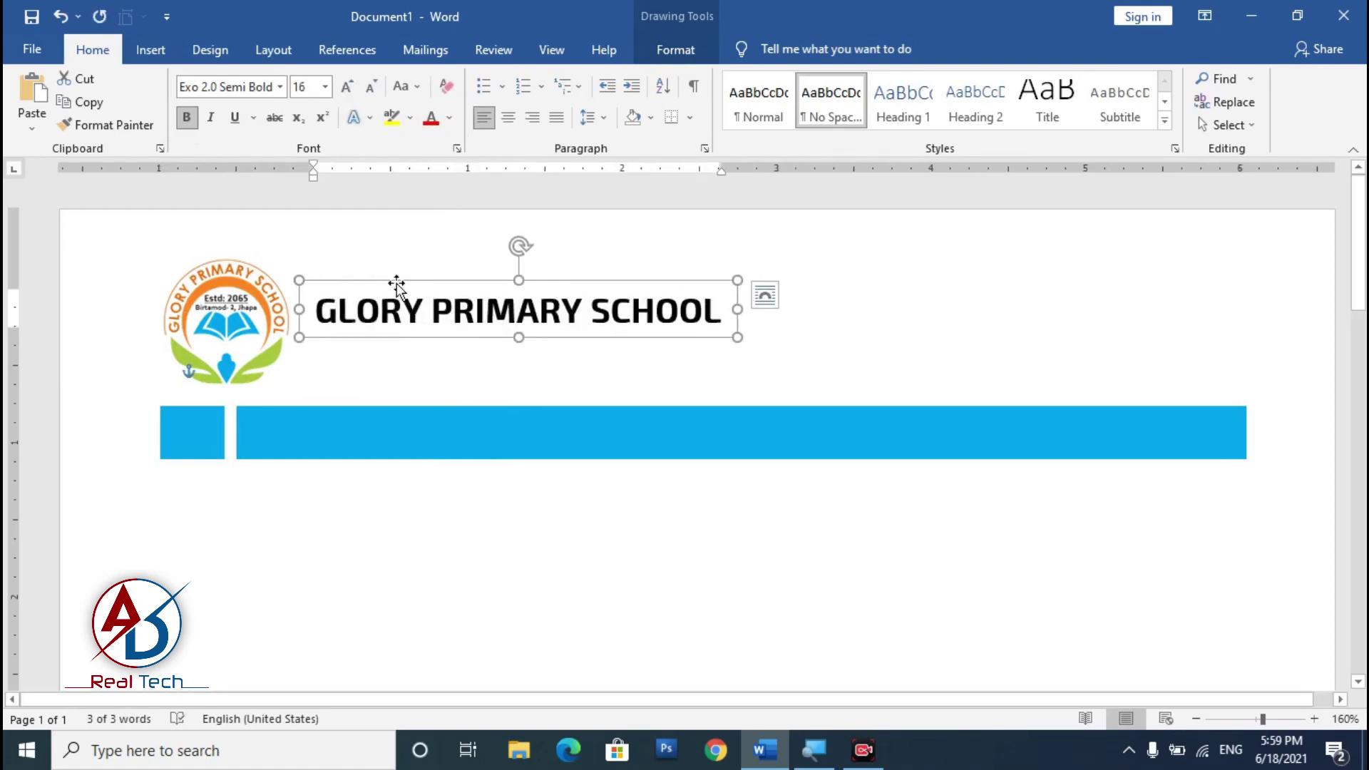
drag(398, 285, 379, 281)
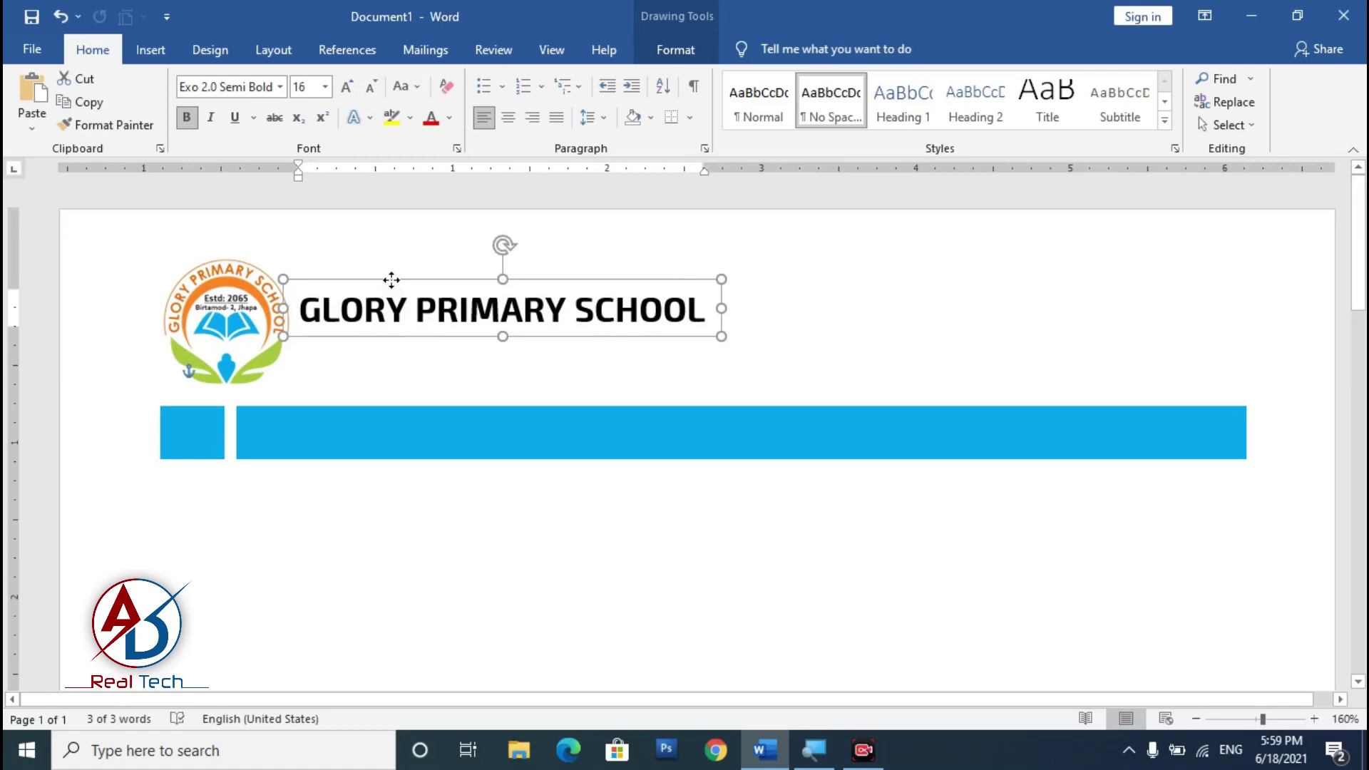
click(391, 281)
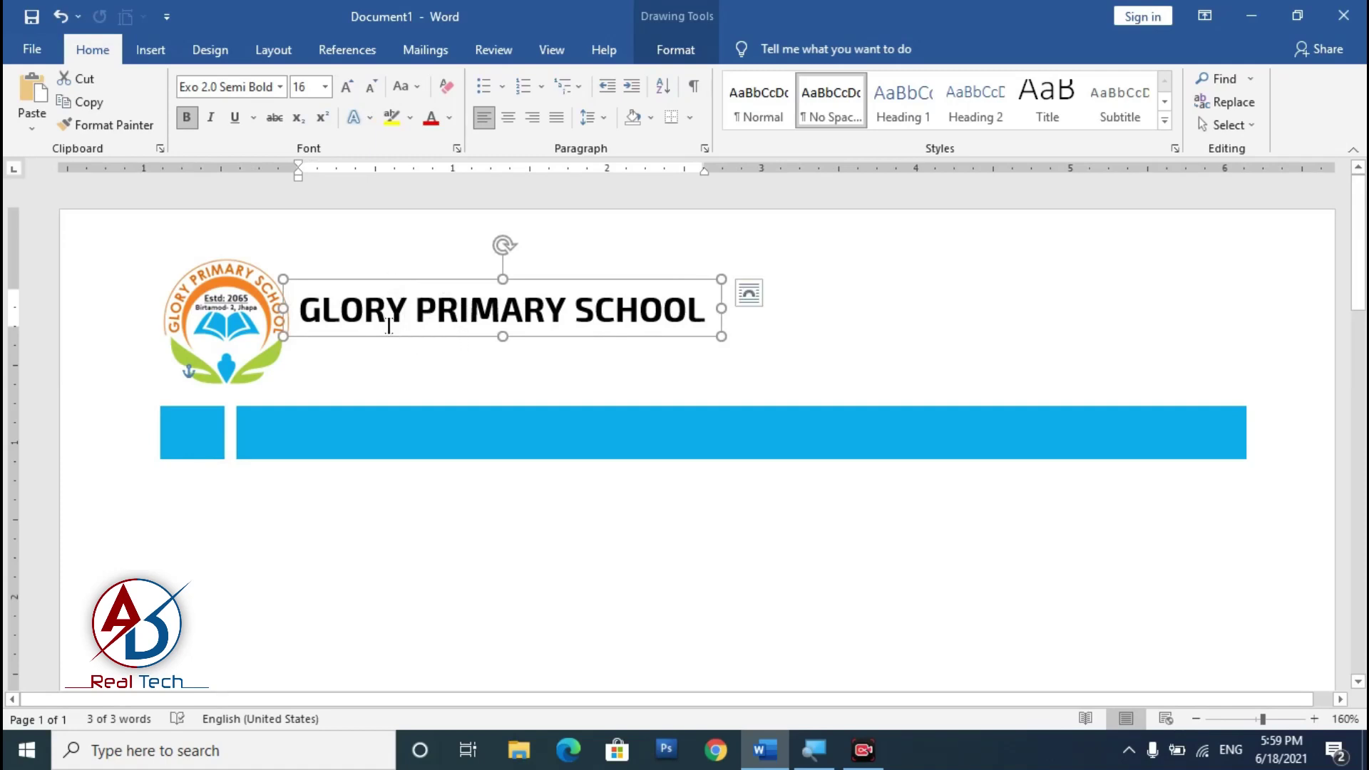
drag(364, 280, 367, 330)
key(Down)
- Colour the title text custom orange, RGB 250, 89, 0 (#FA5900)
triple_click(342, 360)
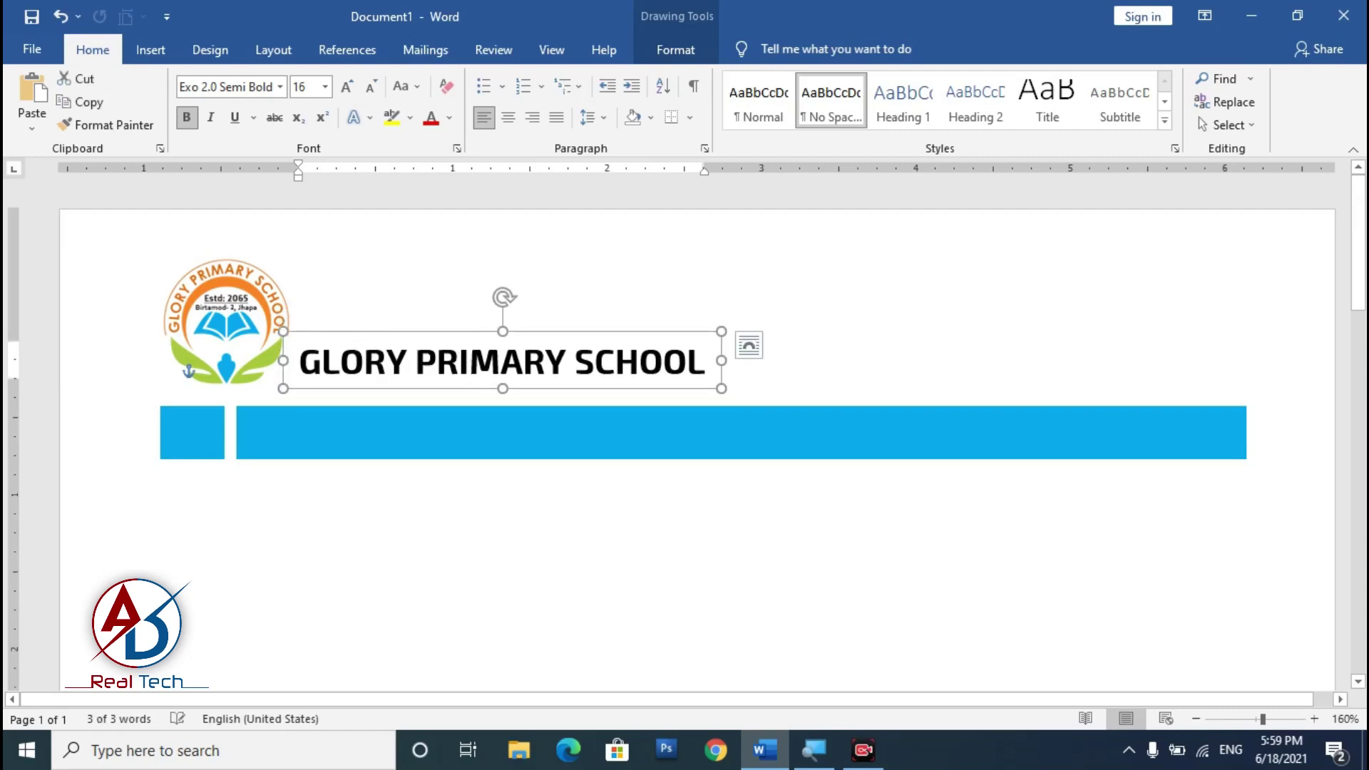
click(447, 119)
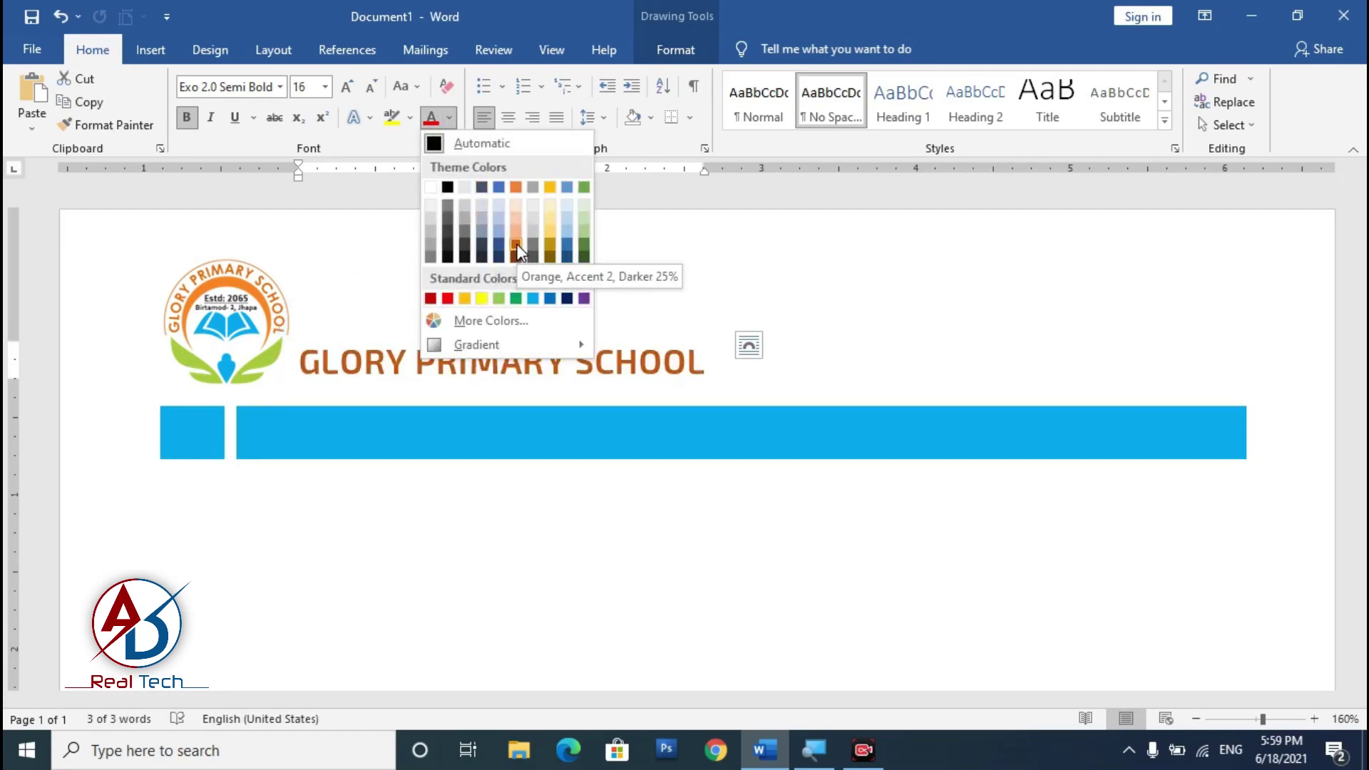
click(504, 326)
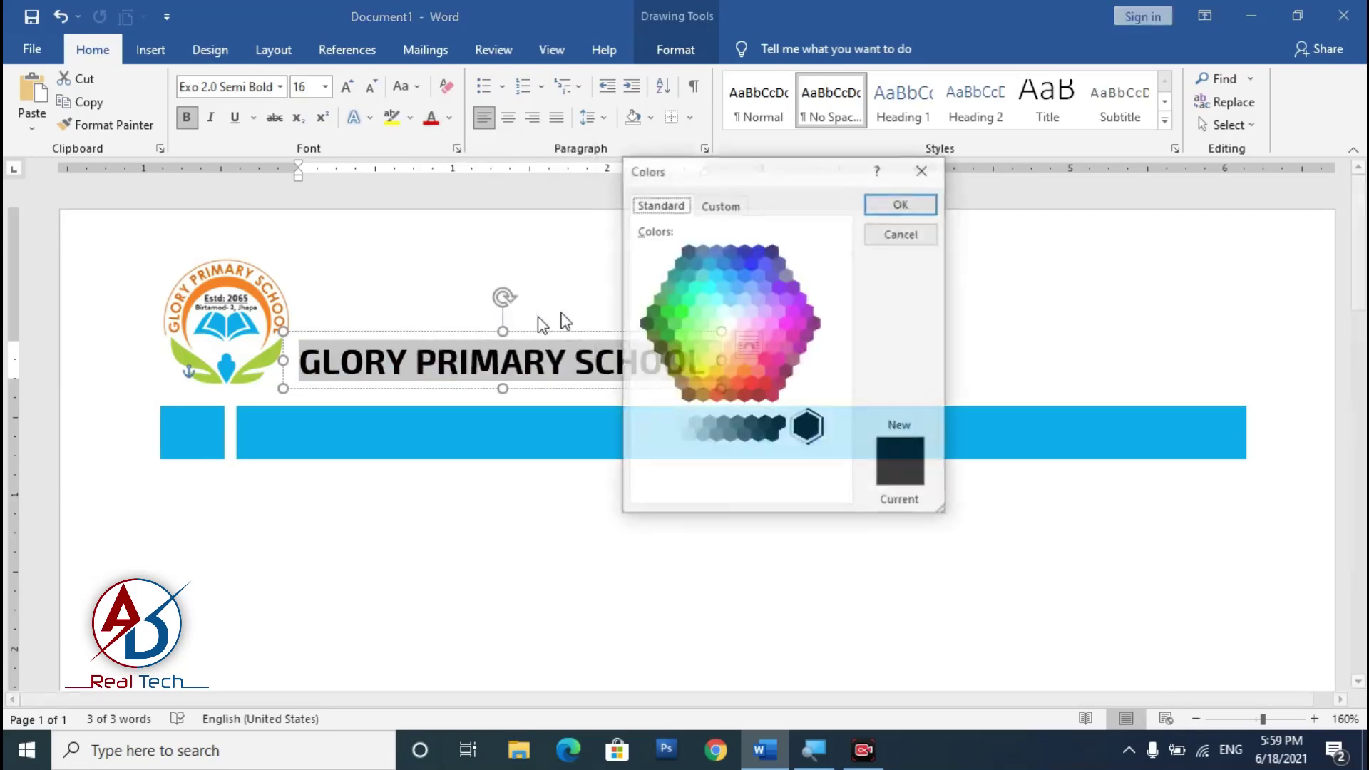
click(752, 382)
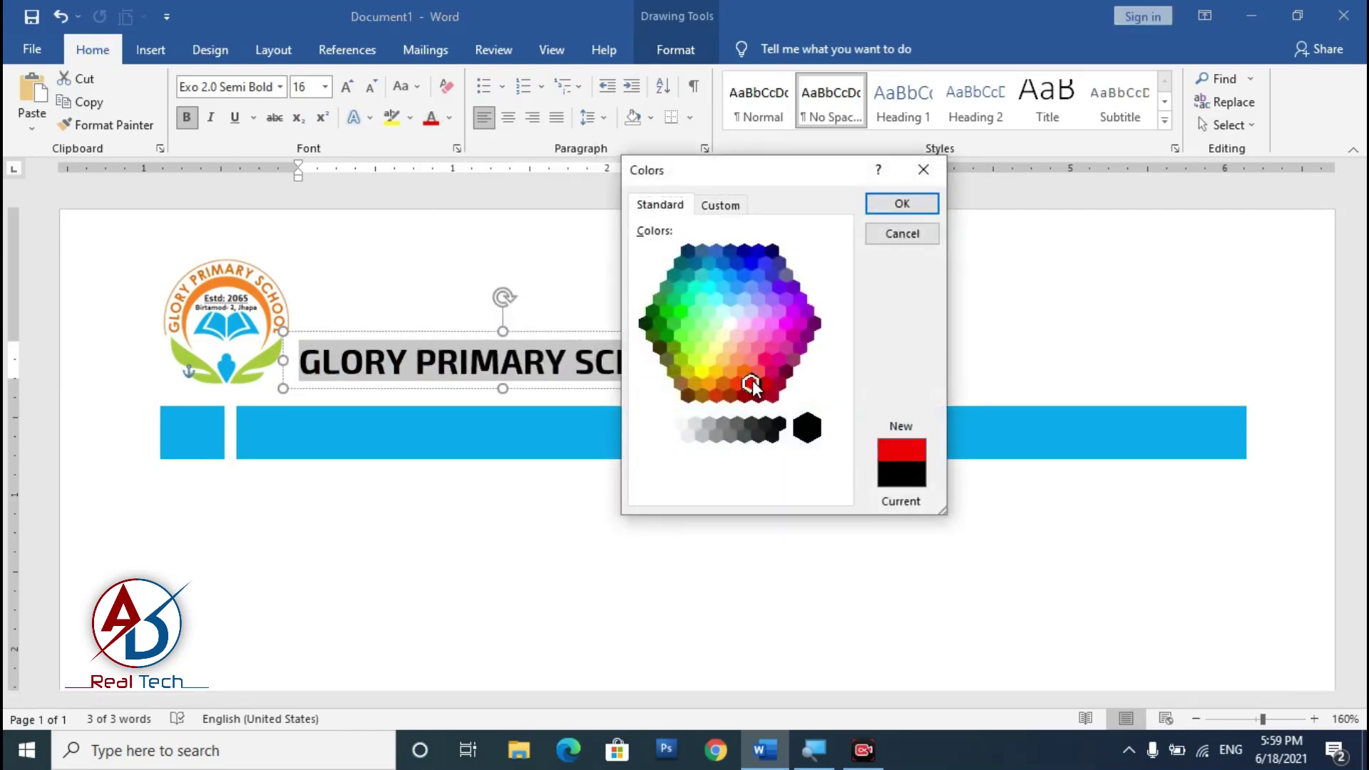
click(721, 205)
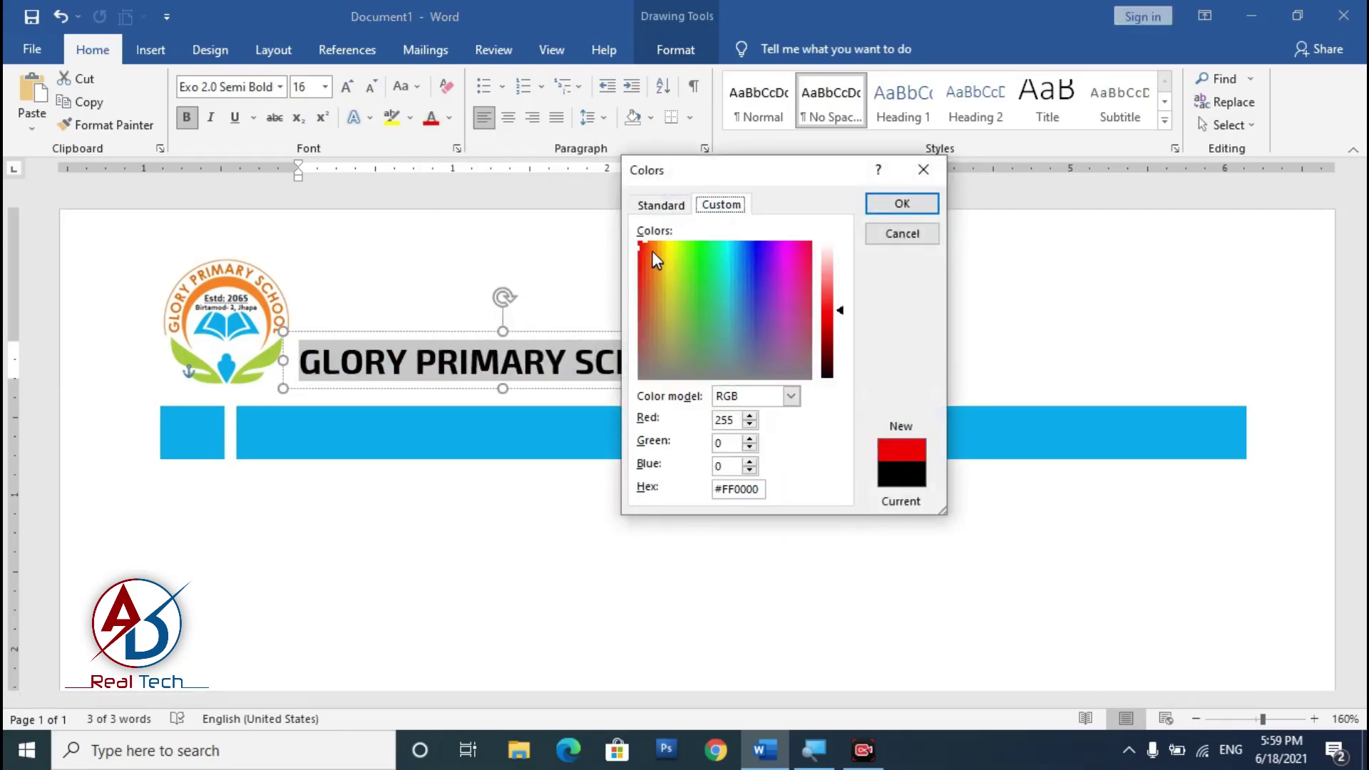
drag(640, 242, 649, 241)
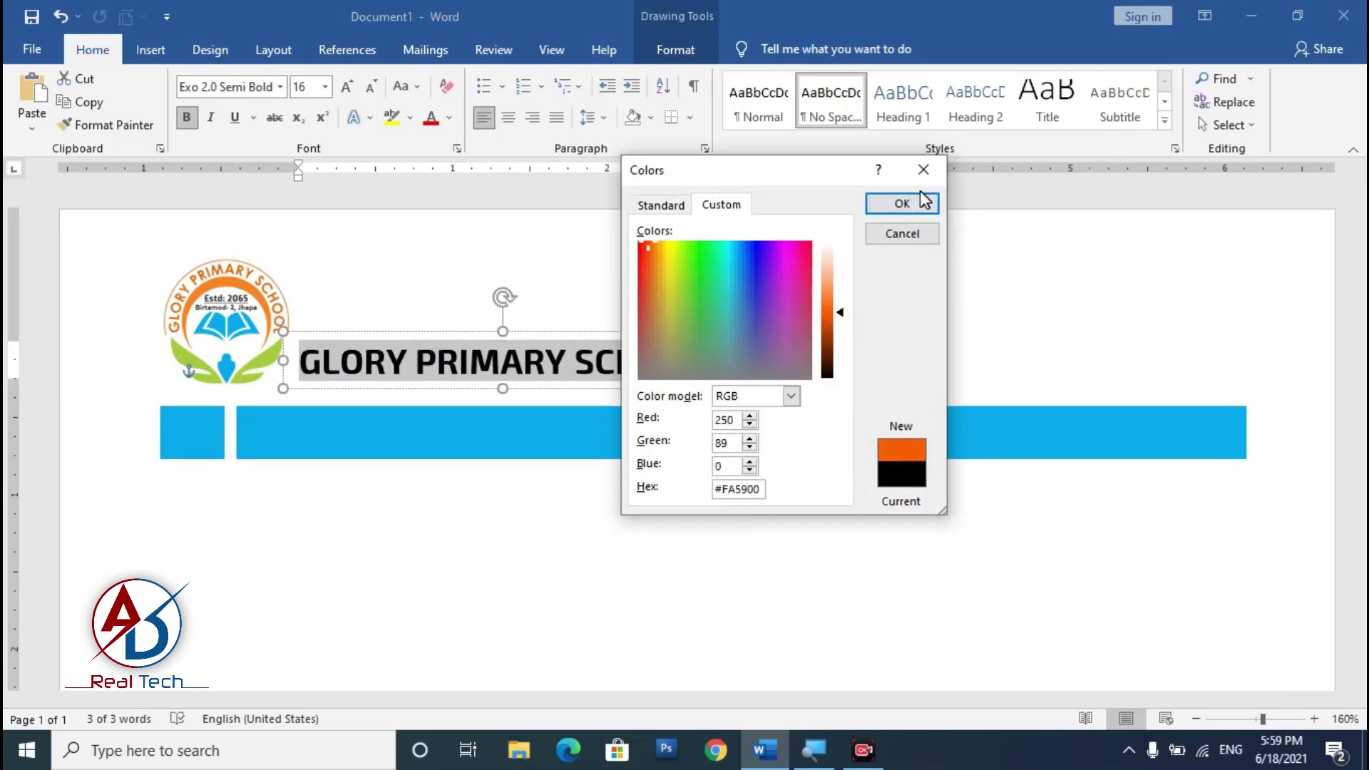
click(902, 204)
click(580, 357)
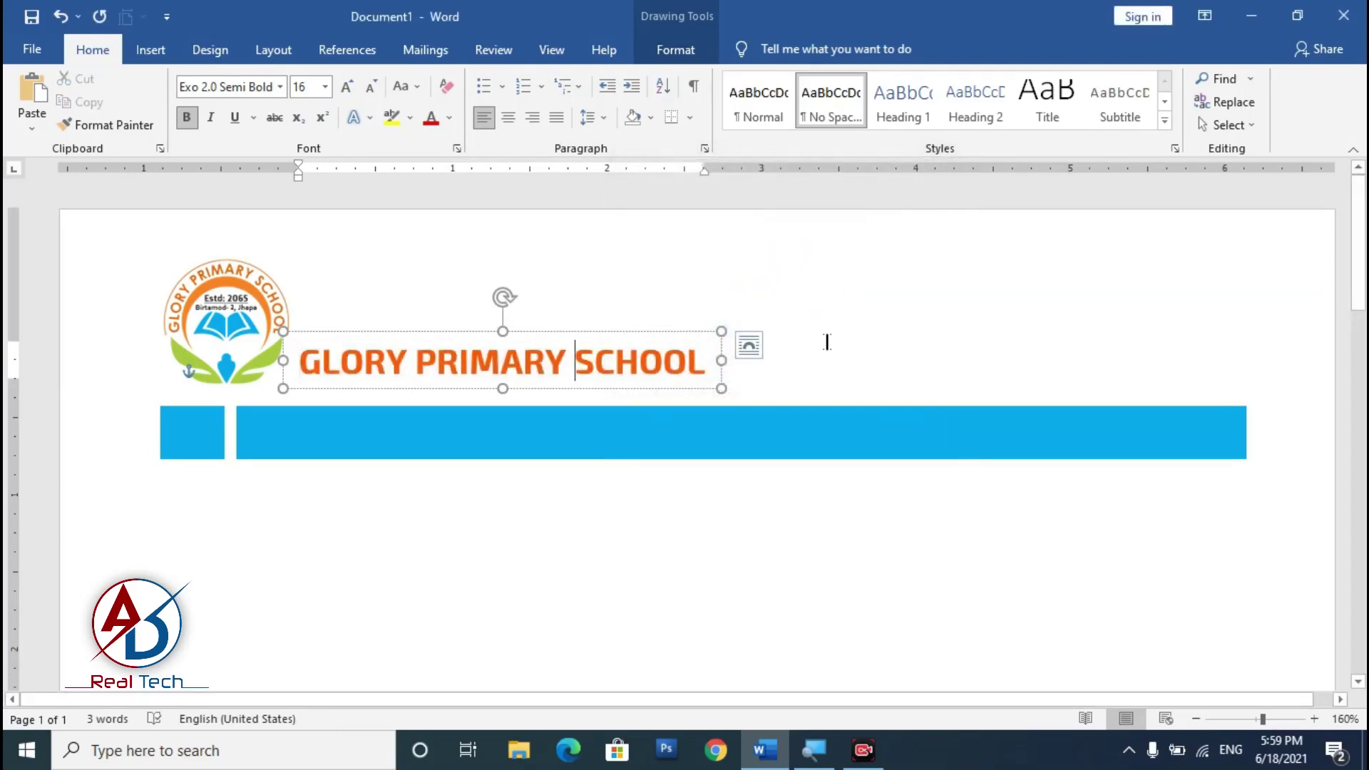
click(824, 343)
- Shrink the school logo slightly from its corner handle
scroll(685, 427, down, 5)
scroll(685, 428, down, 4)
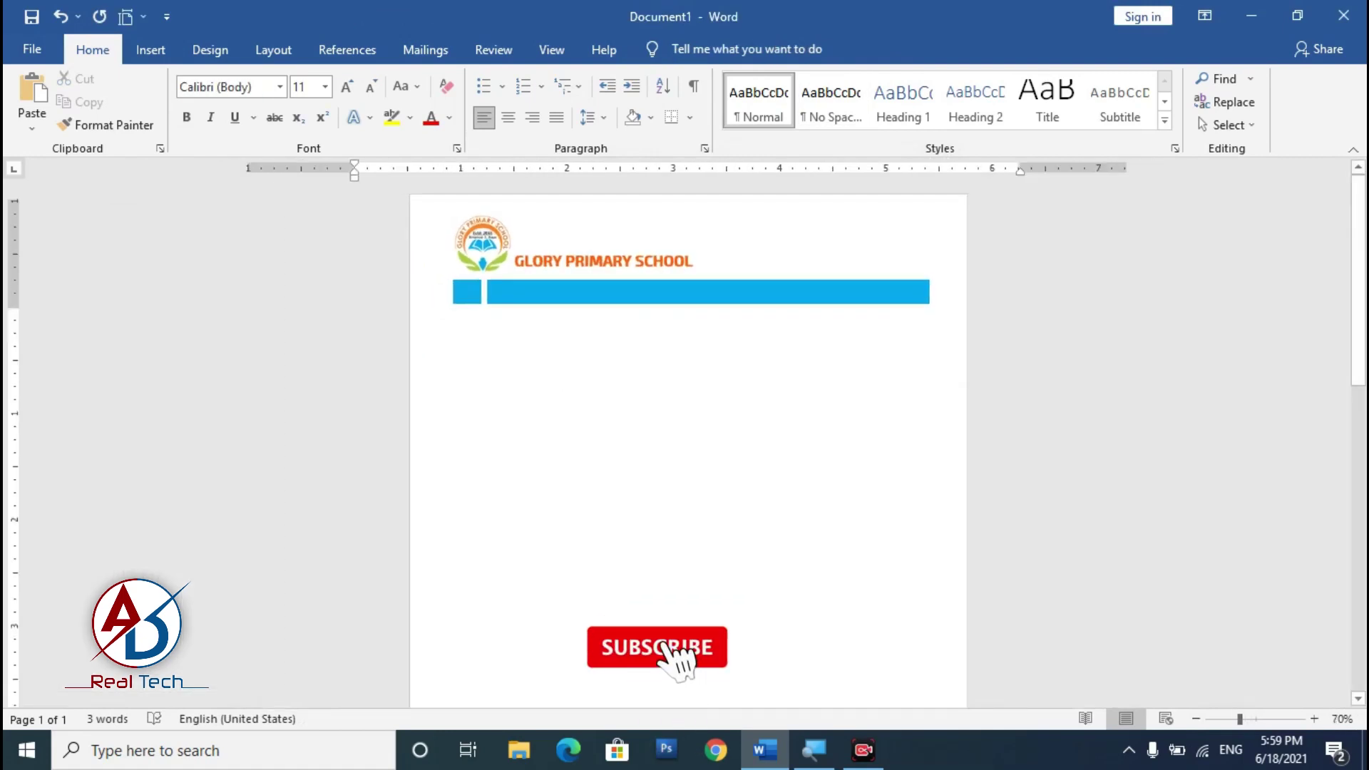
scroll(685, 428, up, 4)
scroll(325, 279, up, 1)
scroll(325, 280, up, 1)
click(325, 279)
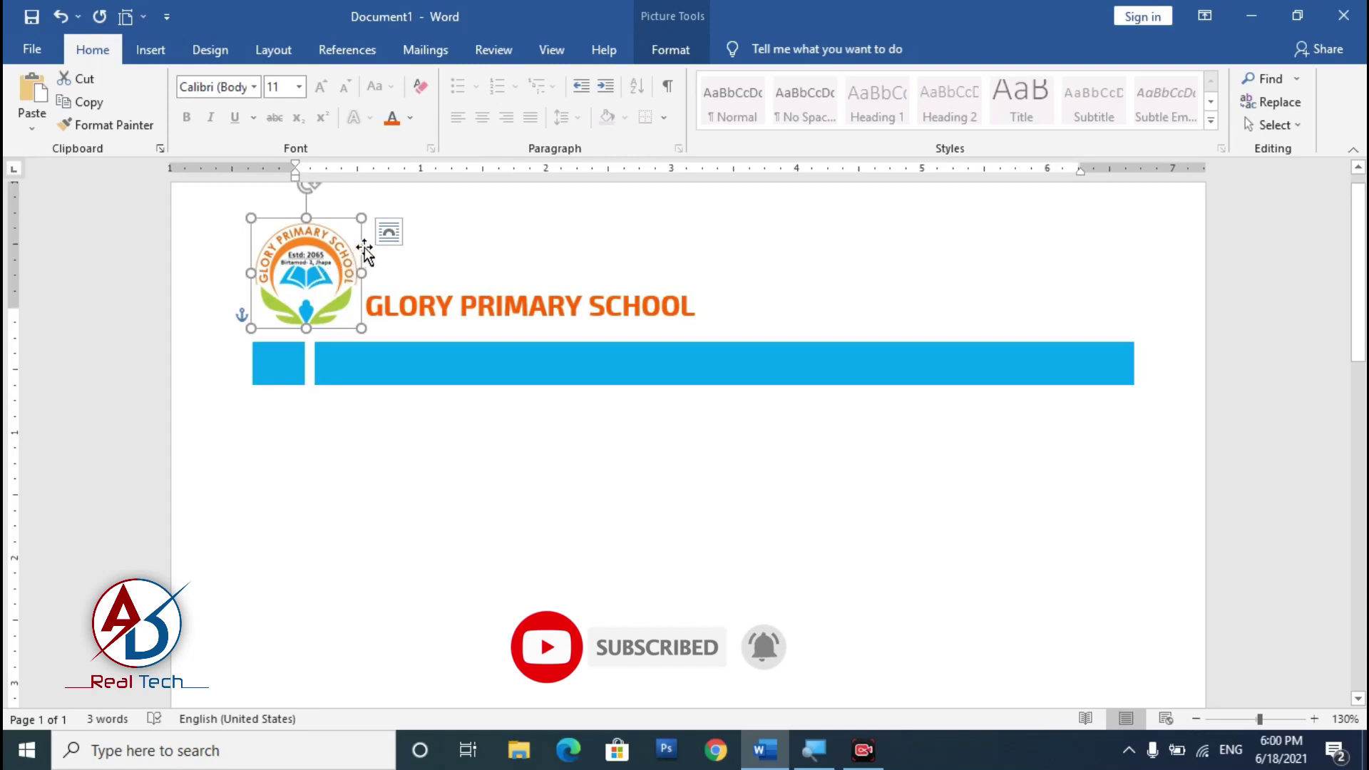
drag(365, 219, 354, 226)
click(407, 410)
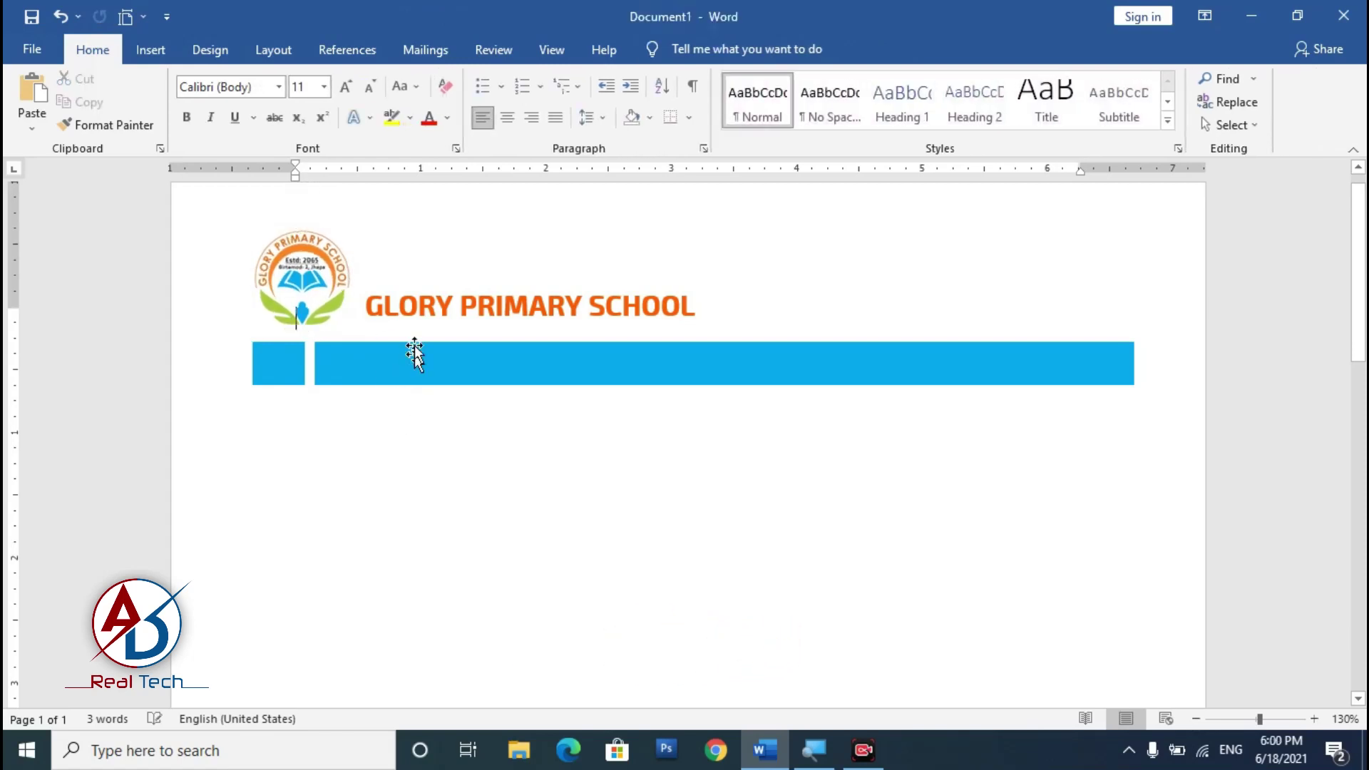
- Move the GLORY PRIMARY SCHOOL heading box down beside the logo
click(416, 303)
click(409, 283)
drag(410, 283, 410, 293)
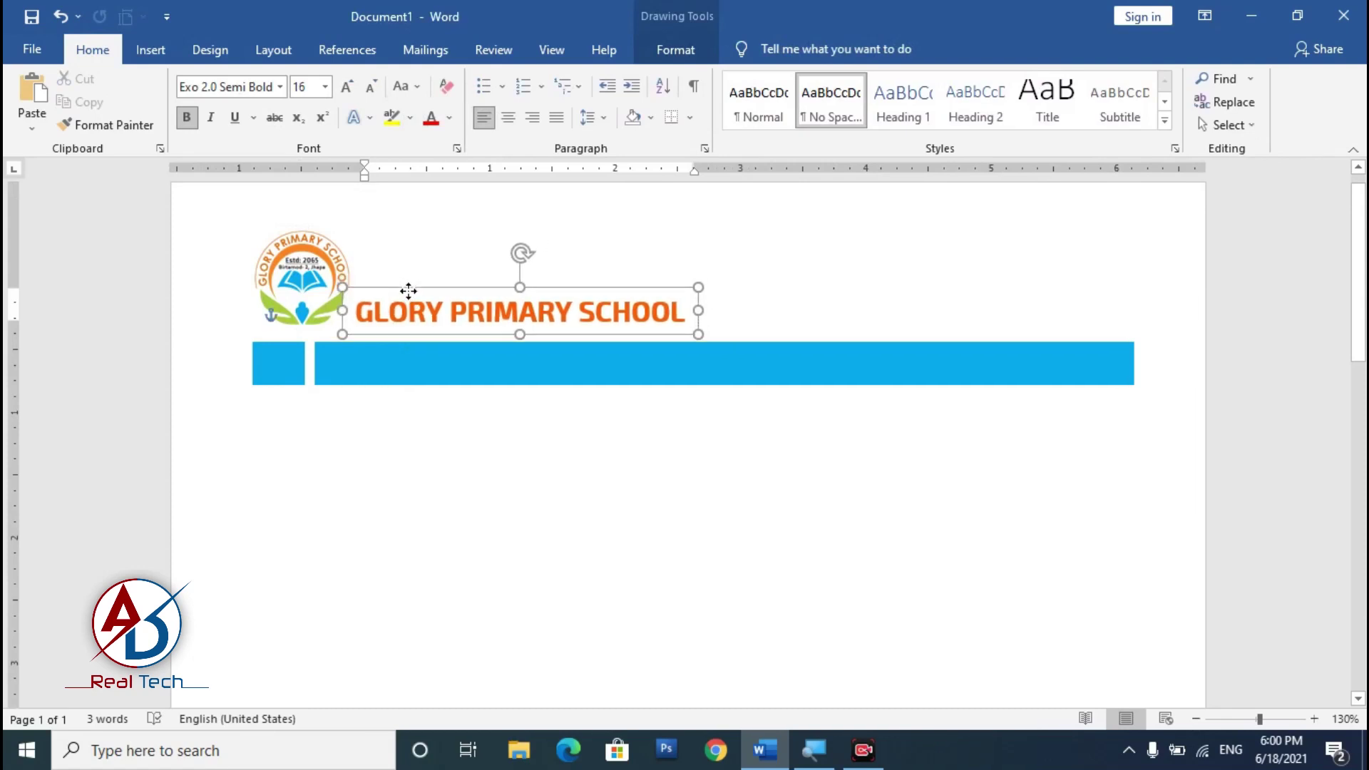
click(474, 431)
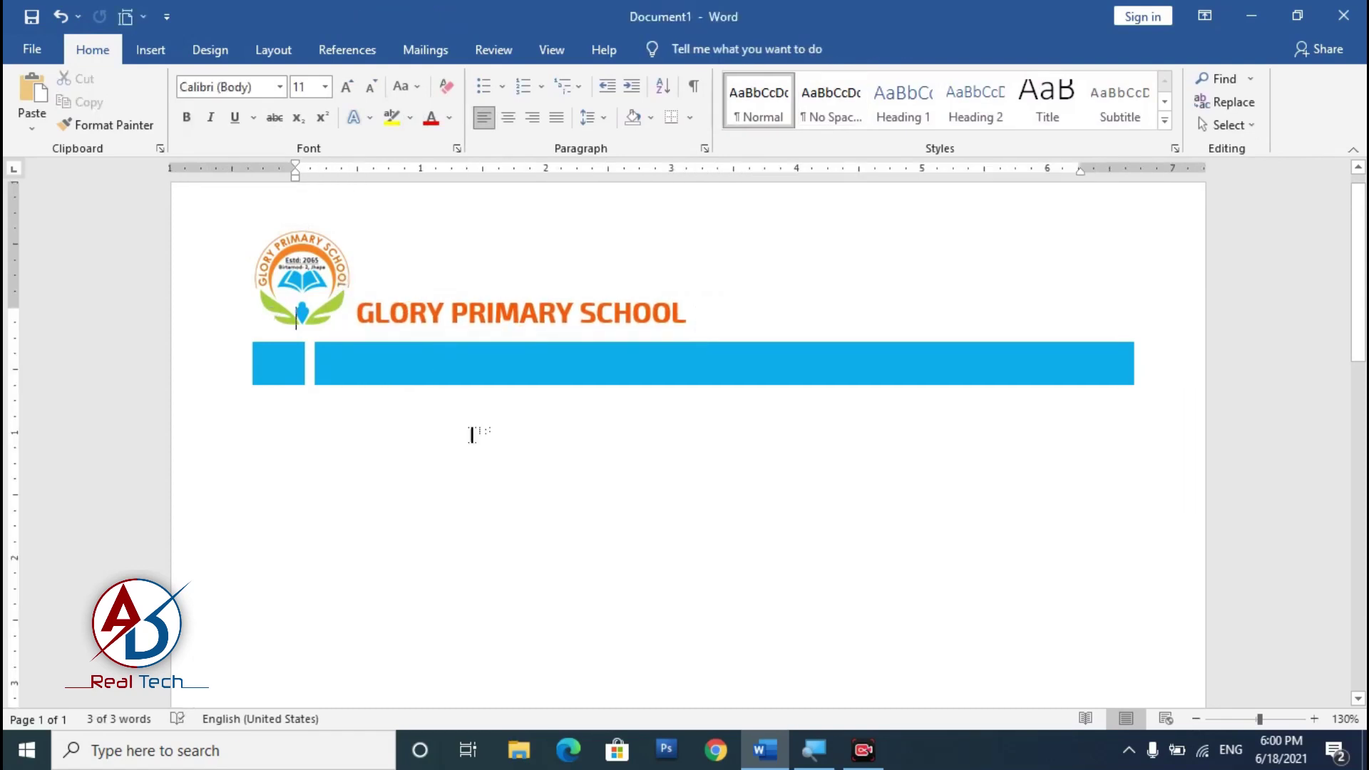
ctrl+scroll(478, 432, down, 3)
ctrl+scroll(477, 431, down, 4)
ctrl+scroll(483, 432, up, 4)
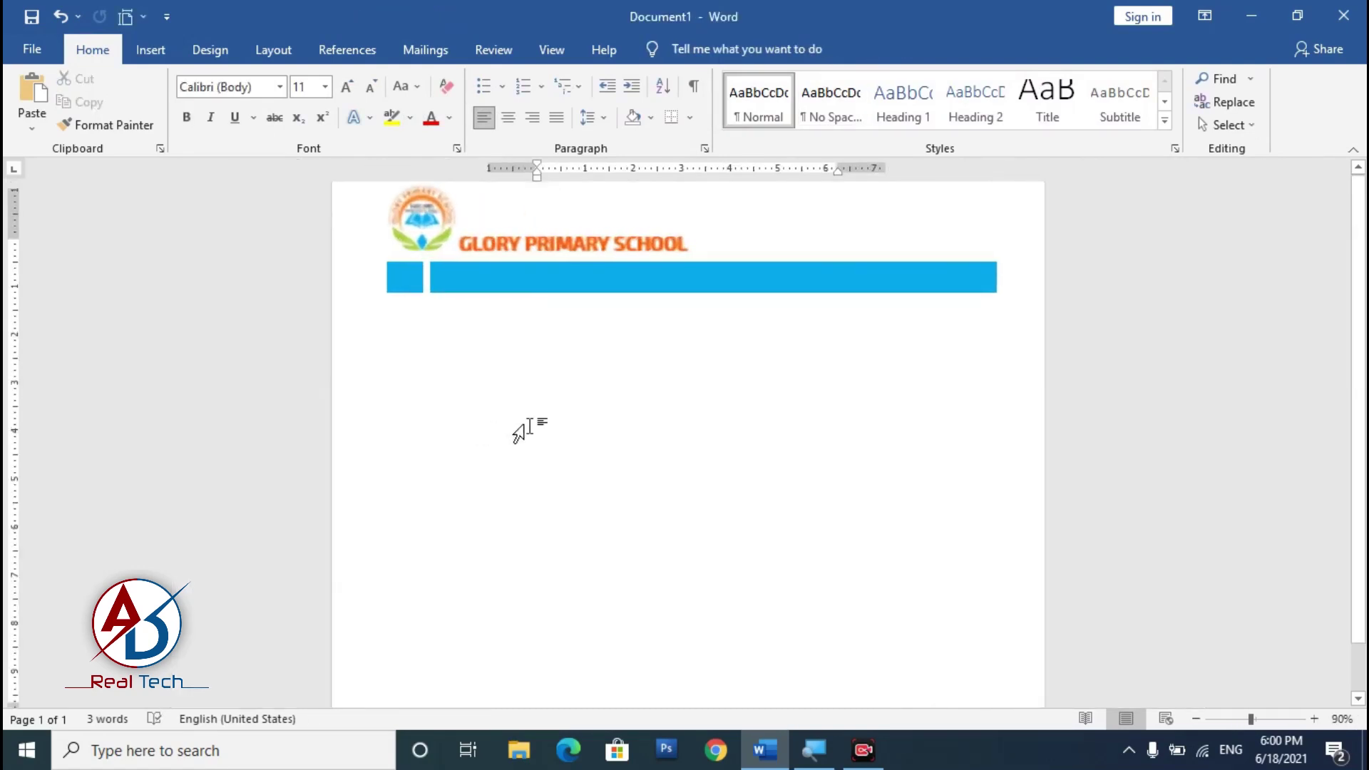
ctrl+scroll(519, 428, up, 1)
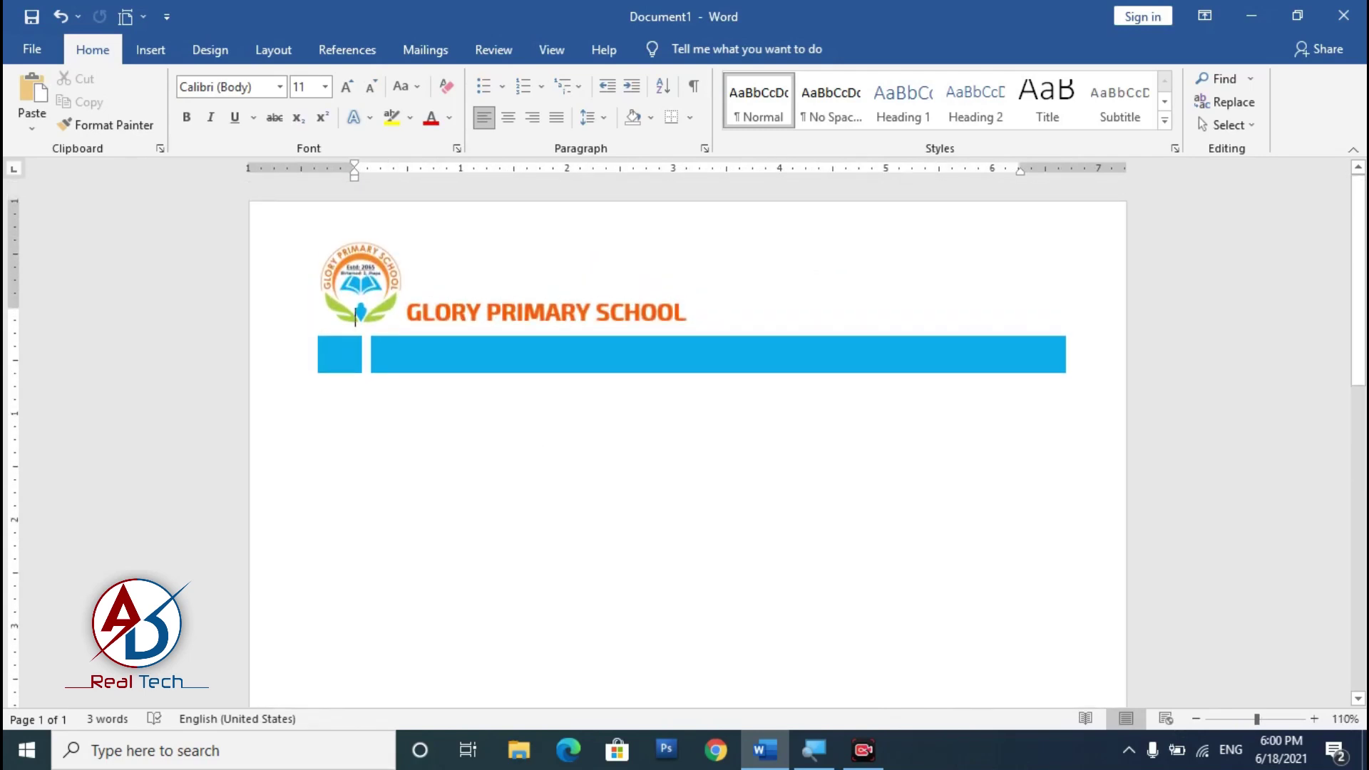
ctrl+scroll(489, 392, down, 4)
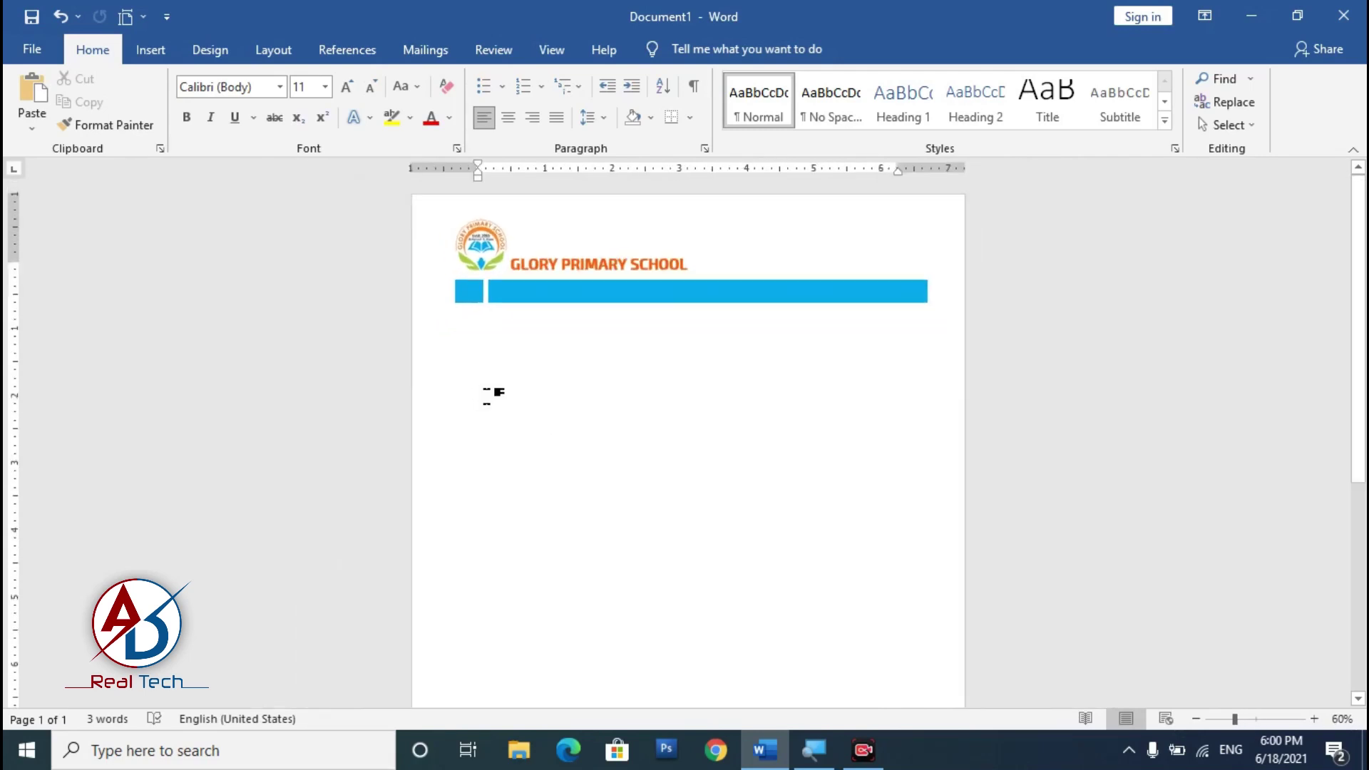
ctrl+scroll(611, 425, down, 4)
ctrl+scroll(611, 425, up, 4)
ctrl+scroll(559, 446, up, 4)
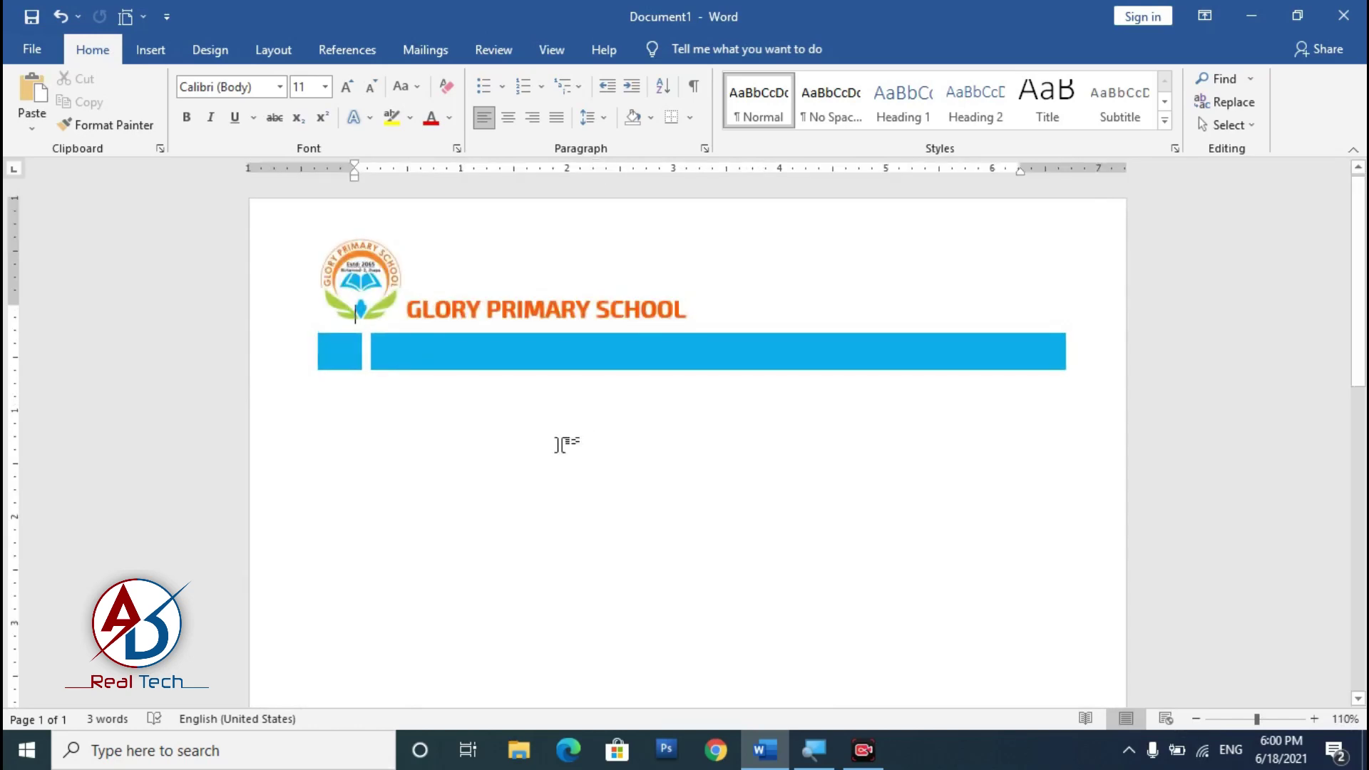
ctrl+scroll(559, 445, up, 4)
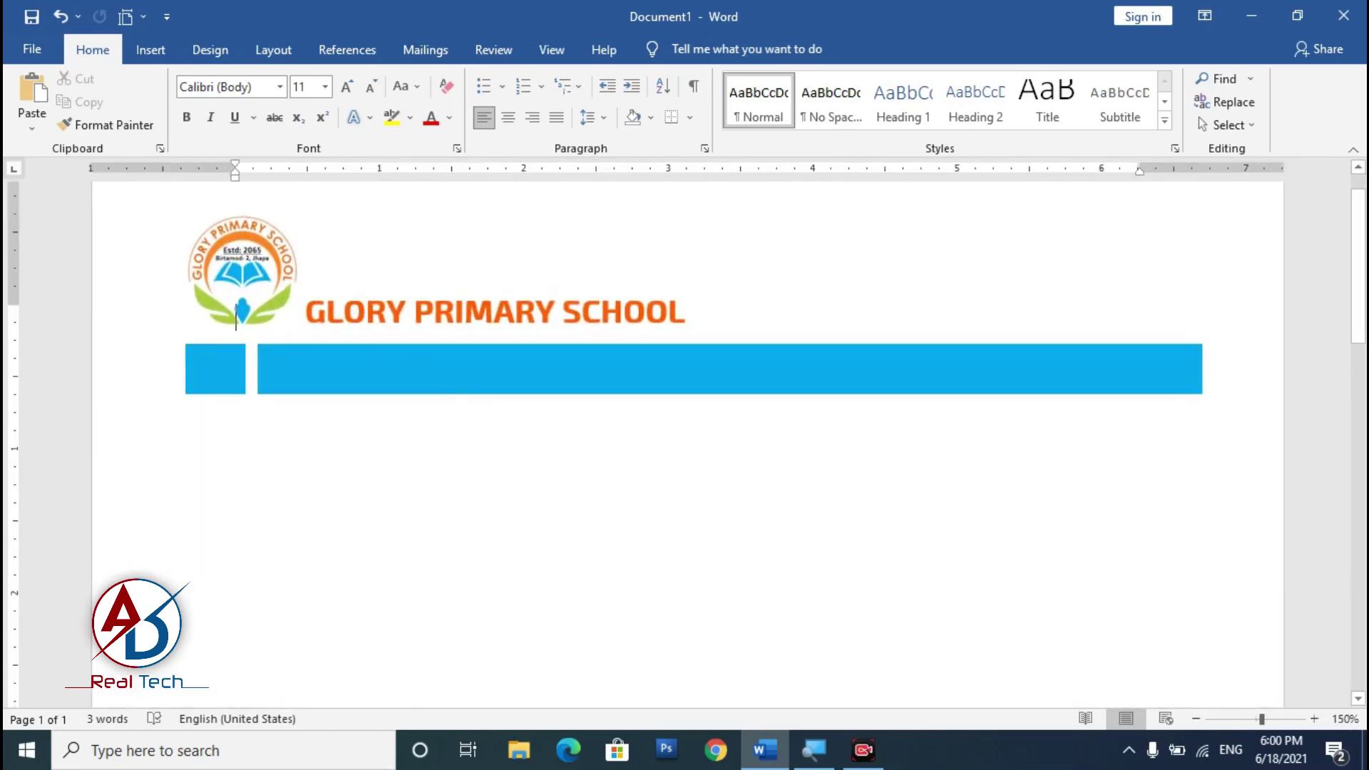
- Raise the heading box so it sits level with the logo
click(366, 311)
drag(355, 287, 355, 260)
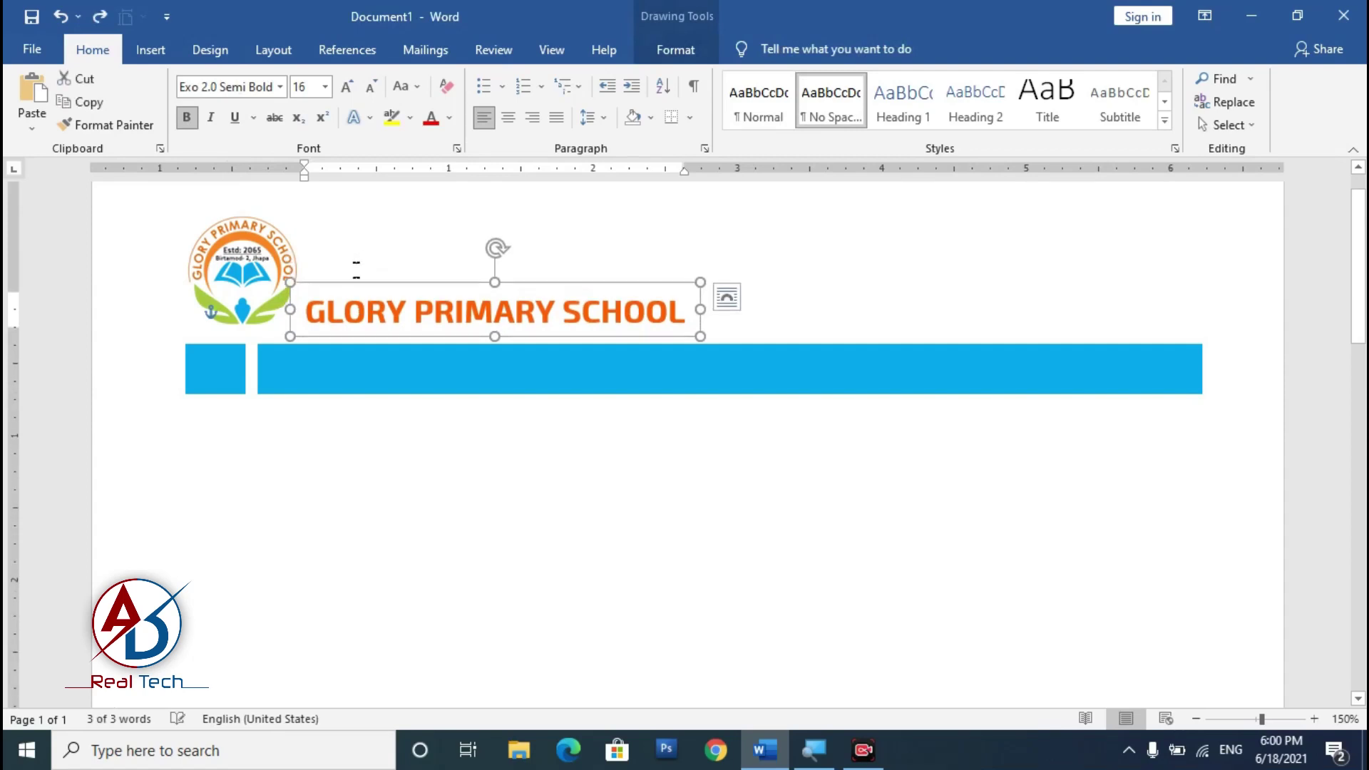
click(342, 407)
ctrl+scroll(385, 399, down, 4)
ctrl+scroll(382, 391, up, 1)
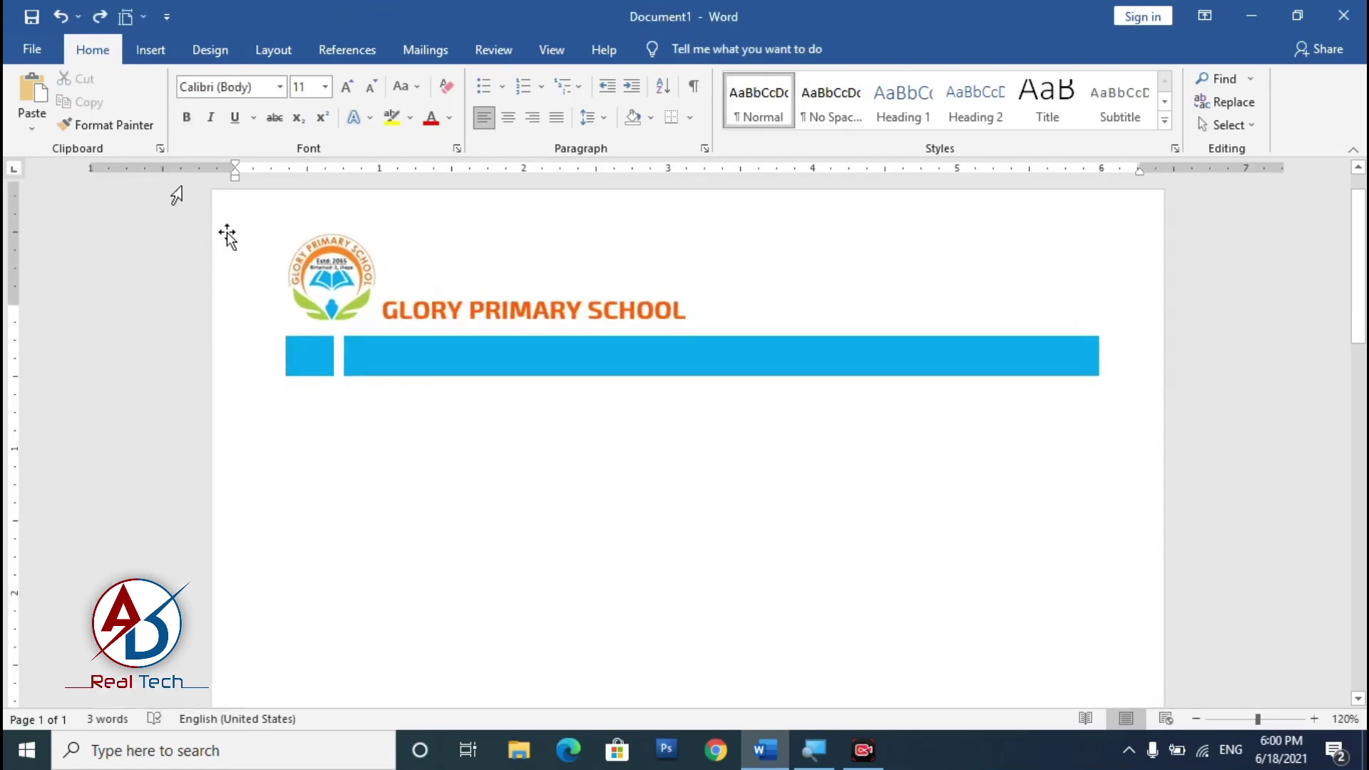
- Insert the phone image from the Desktop tools folder
click(151, 49)
click(214, 89)
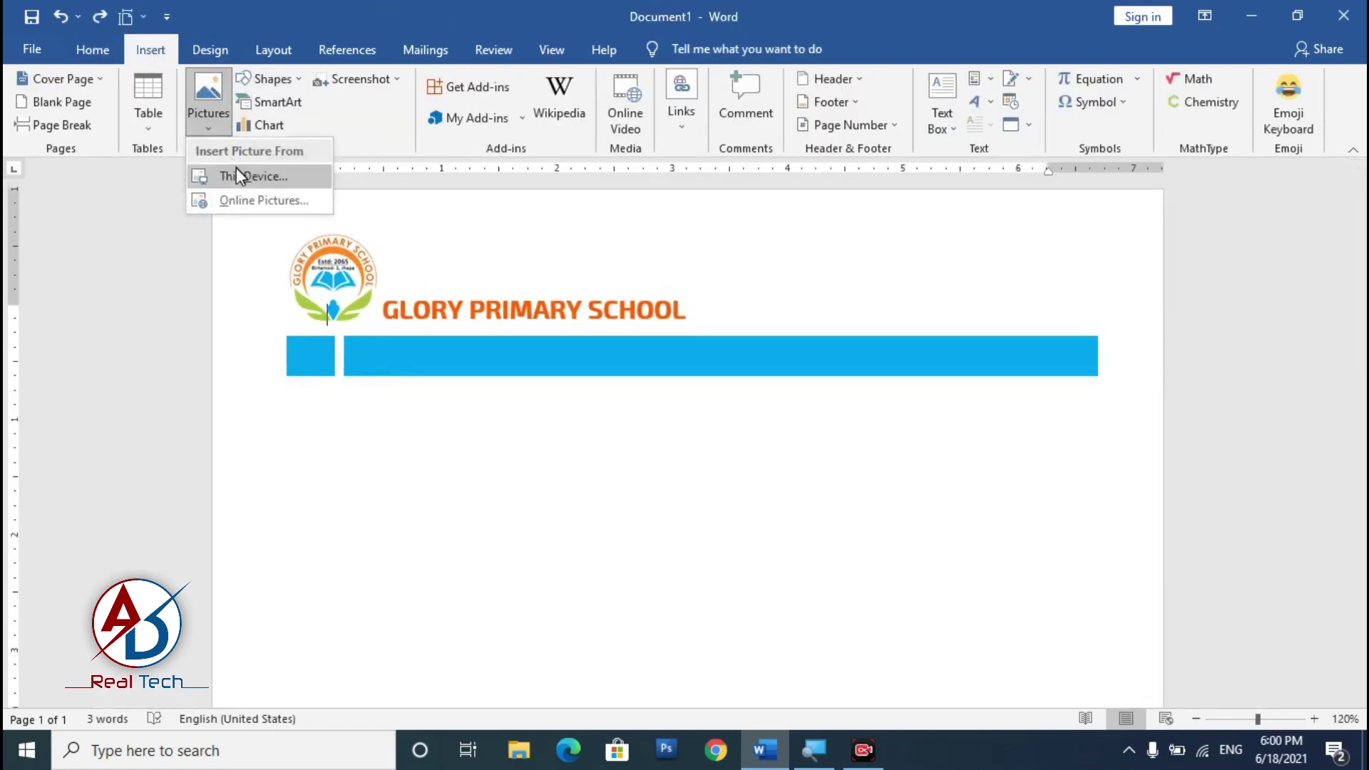
click(244, 179)
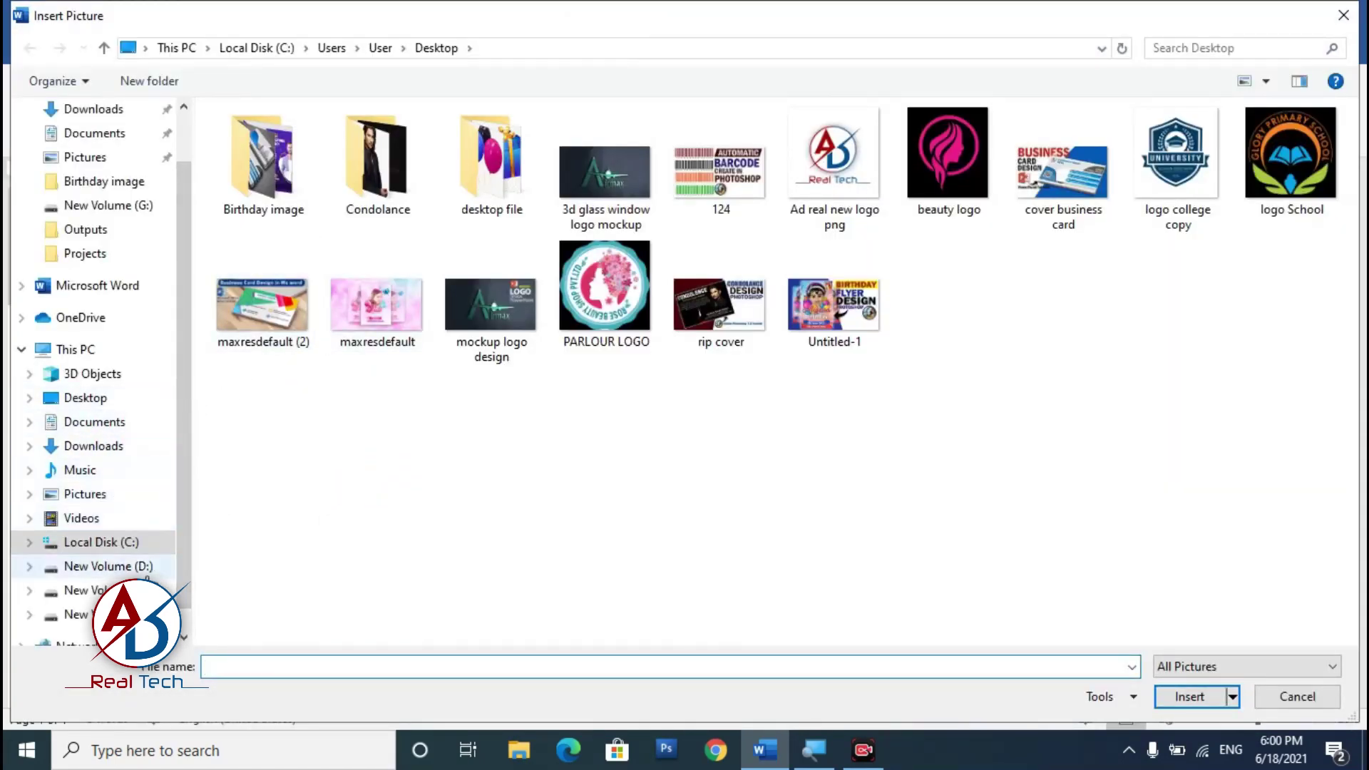
click(107, 408)
double_click(469, 207)
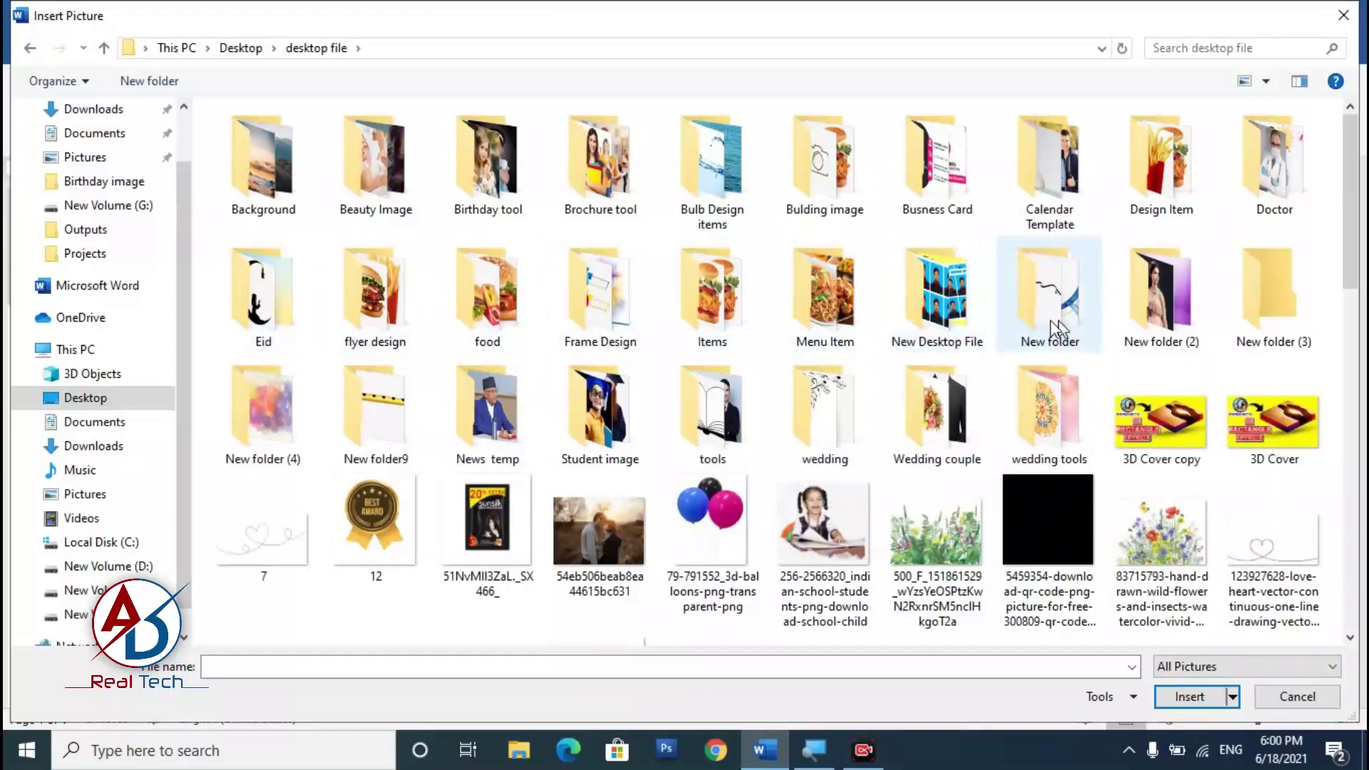
double_click(731, 406)
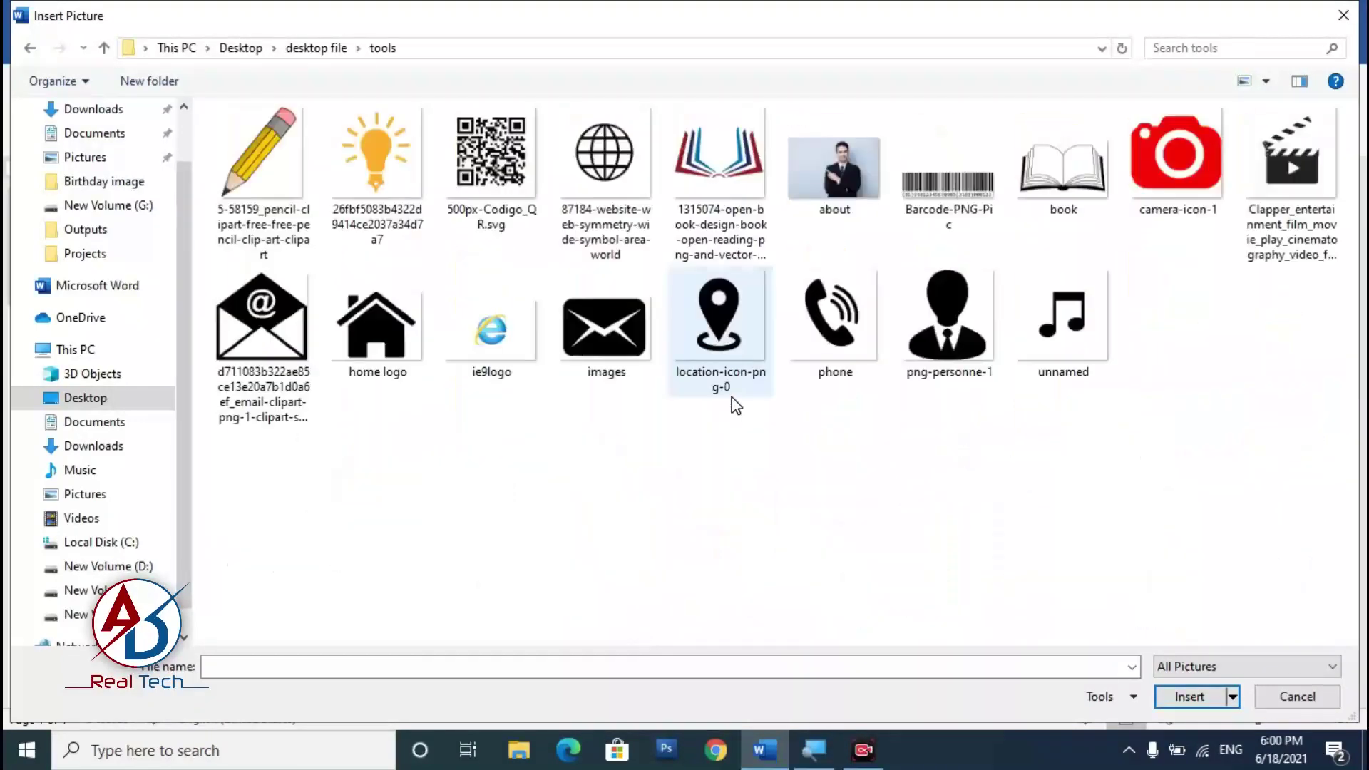
click(816, 328)
click(1194, 697)
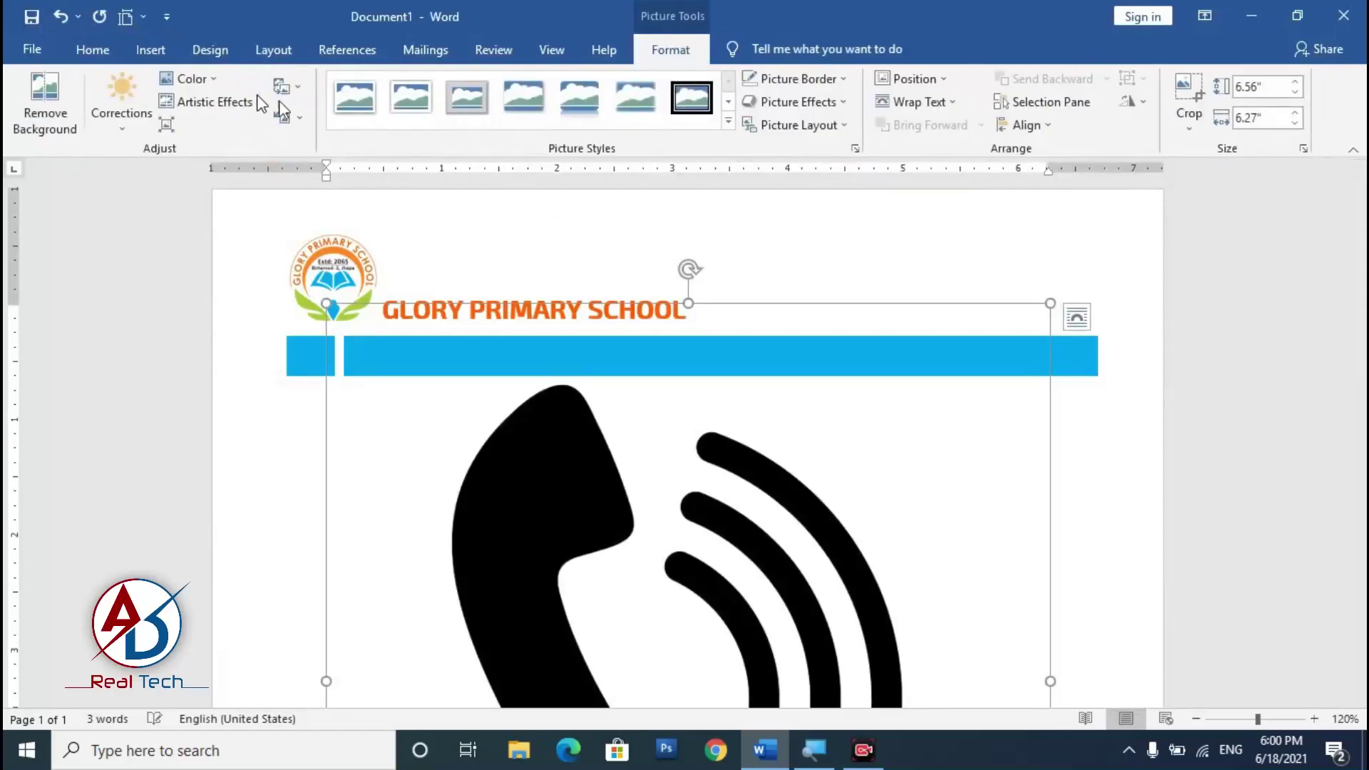
- Float the phone icon In Front of Text, shrink it to about 0.29" x 0.27", place it top-right
click(917, 102)
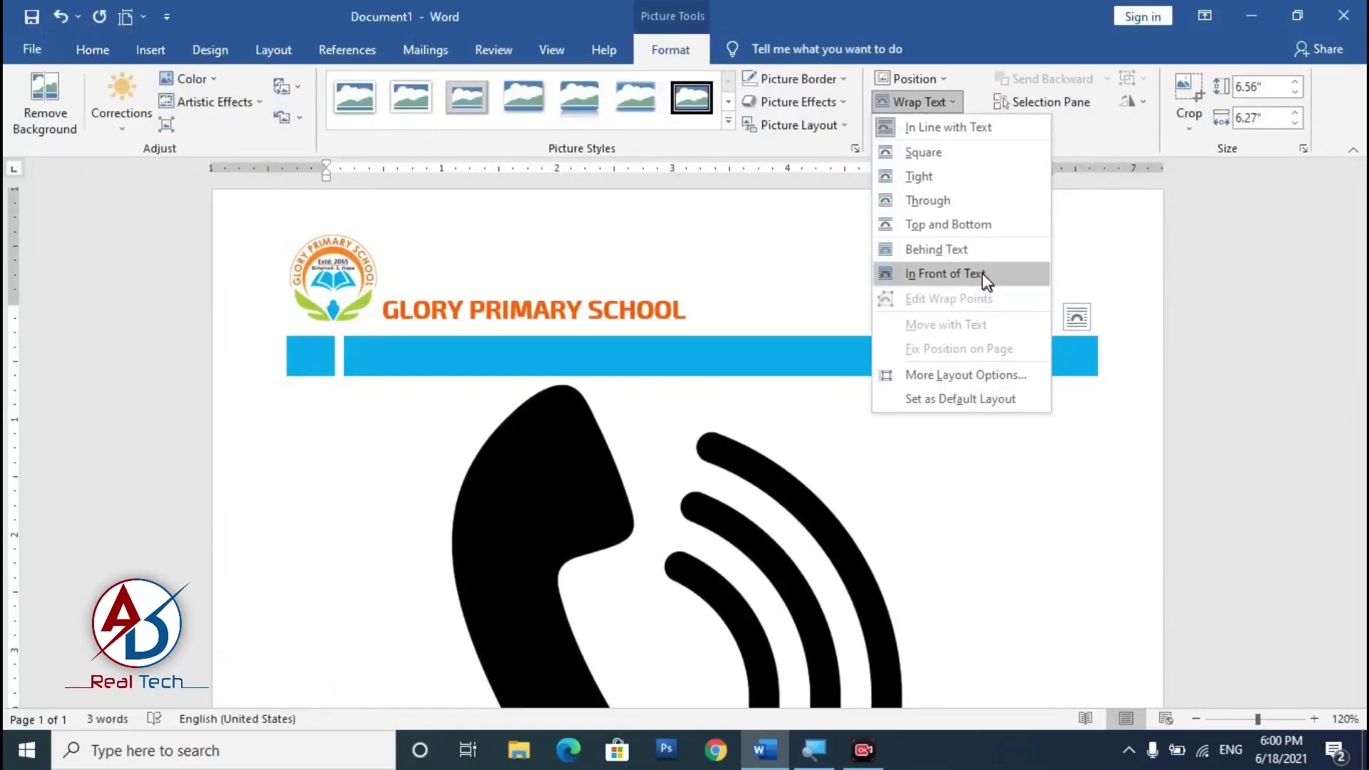
click(982, 273)
drag(1054, 303, 730, 584)
scroll(624, 529, down, 5)
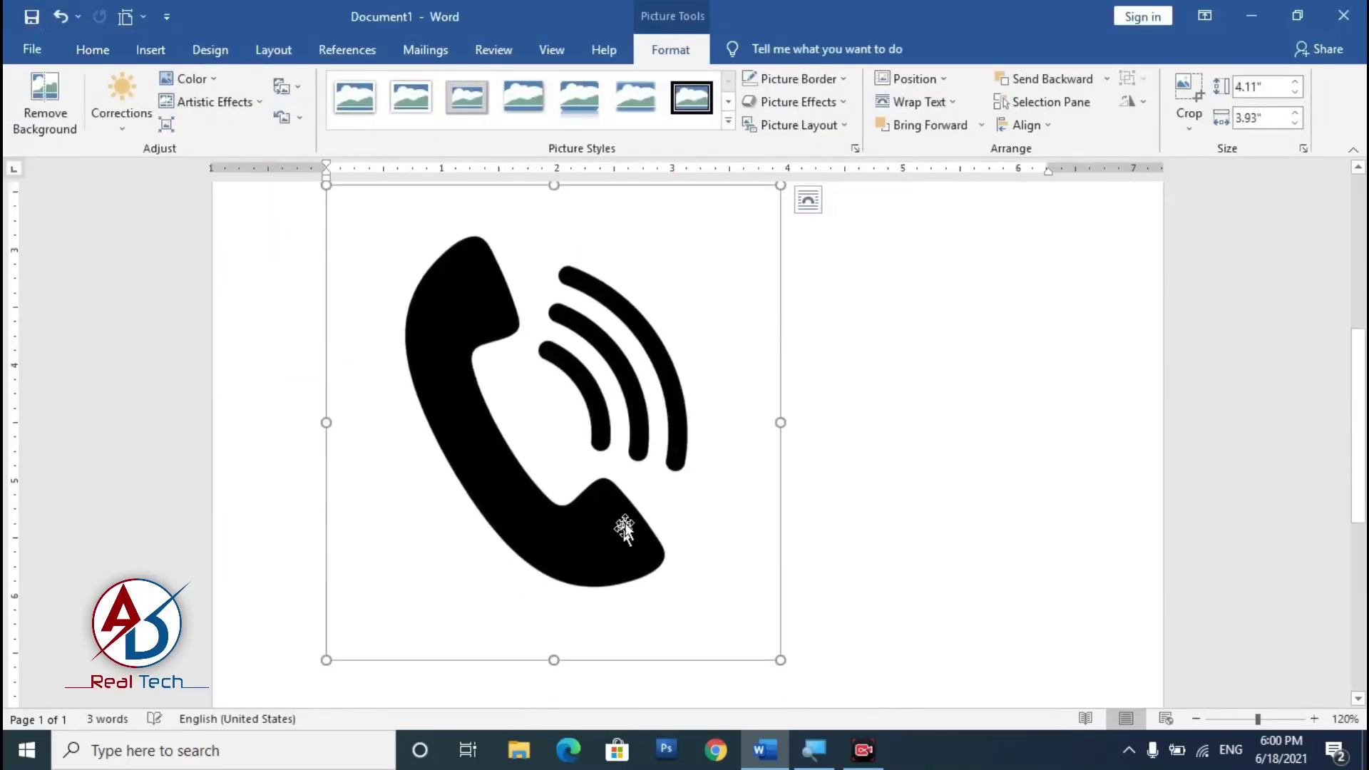
drag(780, 661, 371, 232)
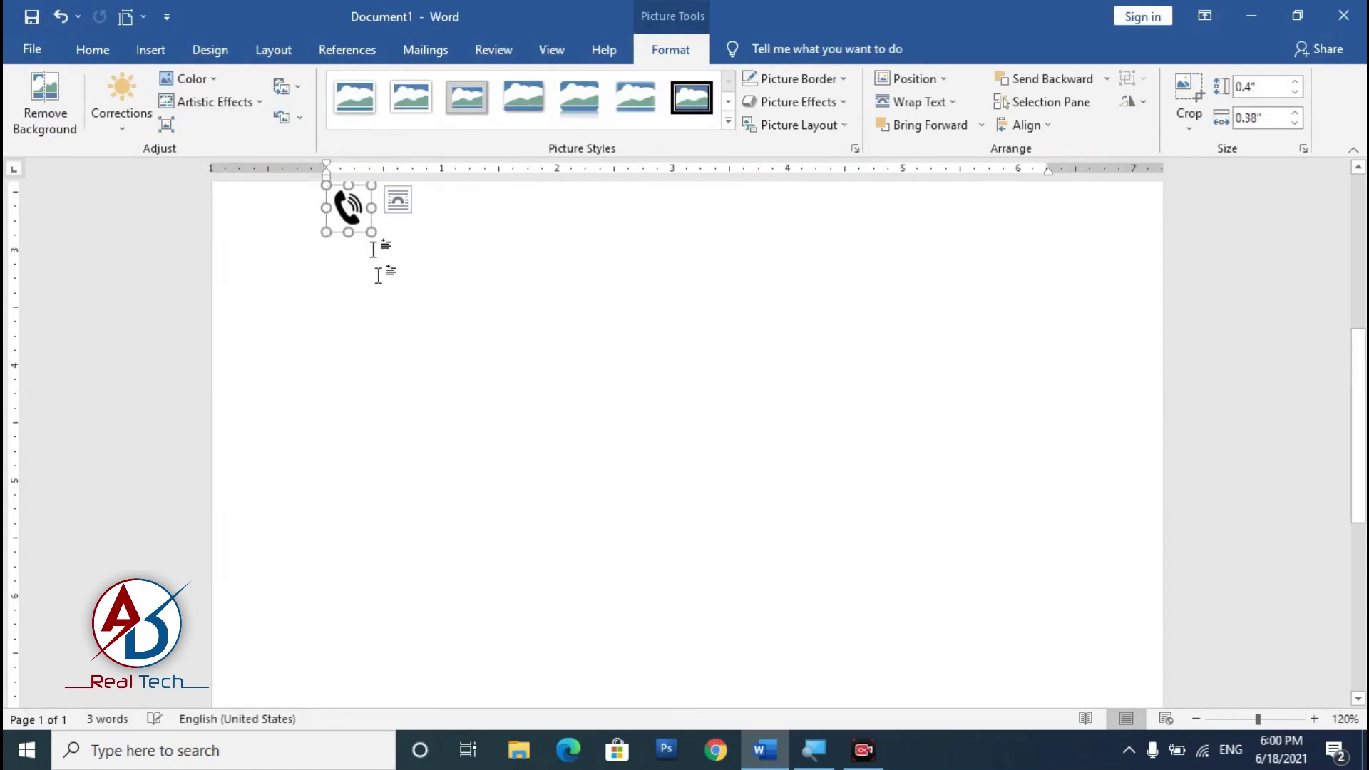
scroll(378, 269, up, 5)
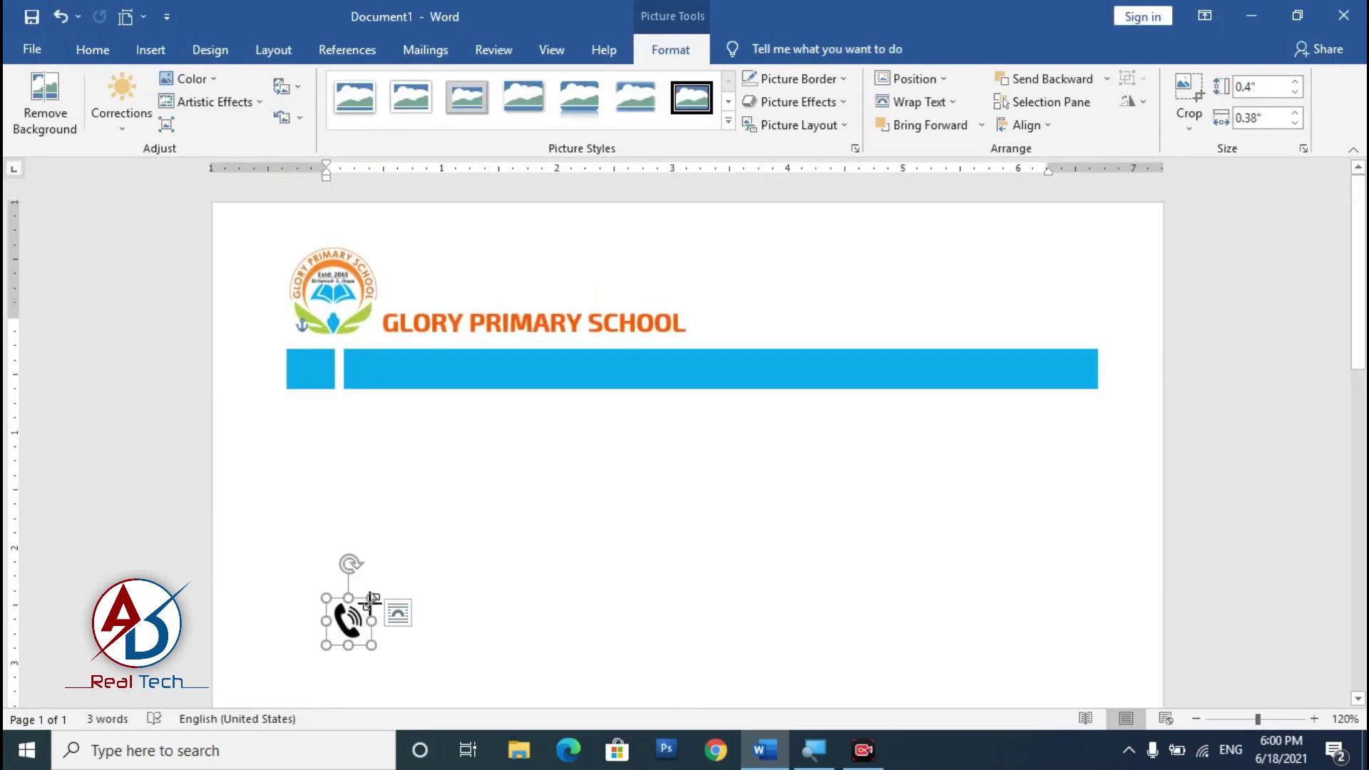
mouse_move(370, 600)
mouse_down()
mouse_move(360, 611)
mouse_move(909, 290)
mouse_up()
click(426, 342)
- Insert the envelope image 'images', float it in front of text, shrink it and place it beside the phone
click(151, 49)
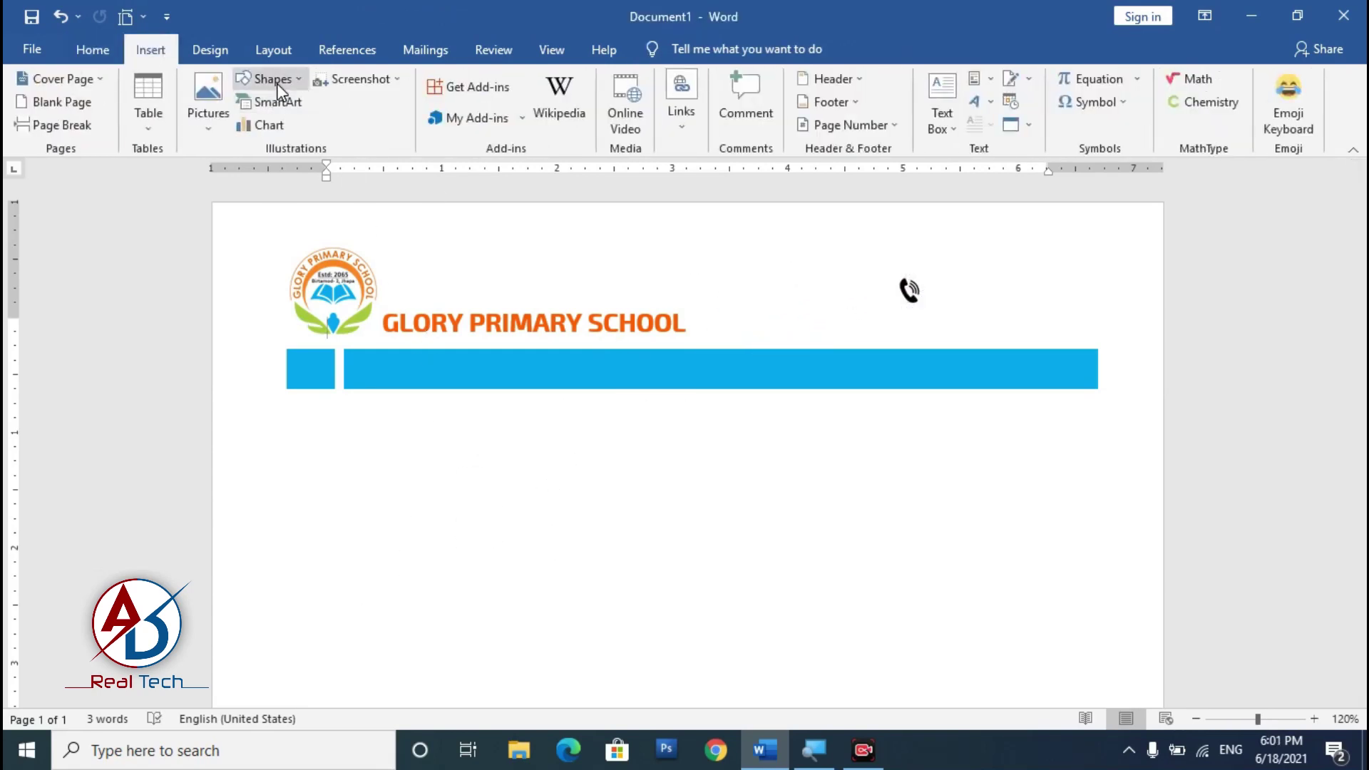
click(208, 107)
click(232, 177)
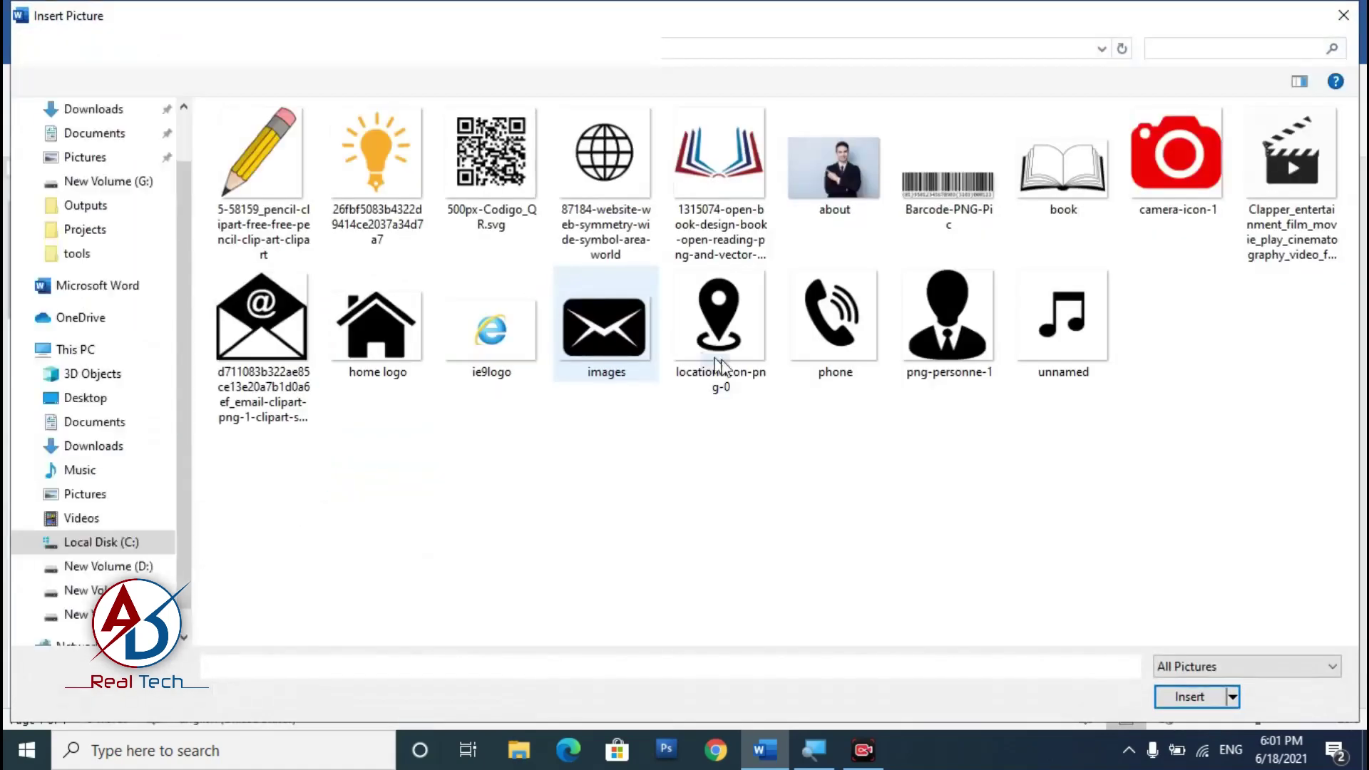
click(613, 335)
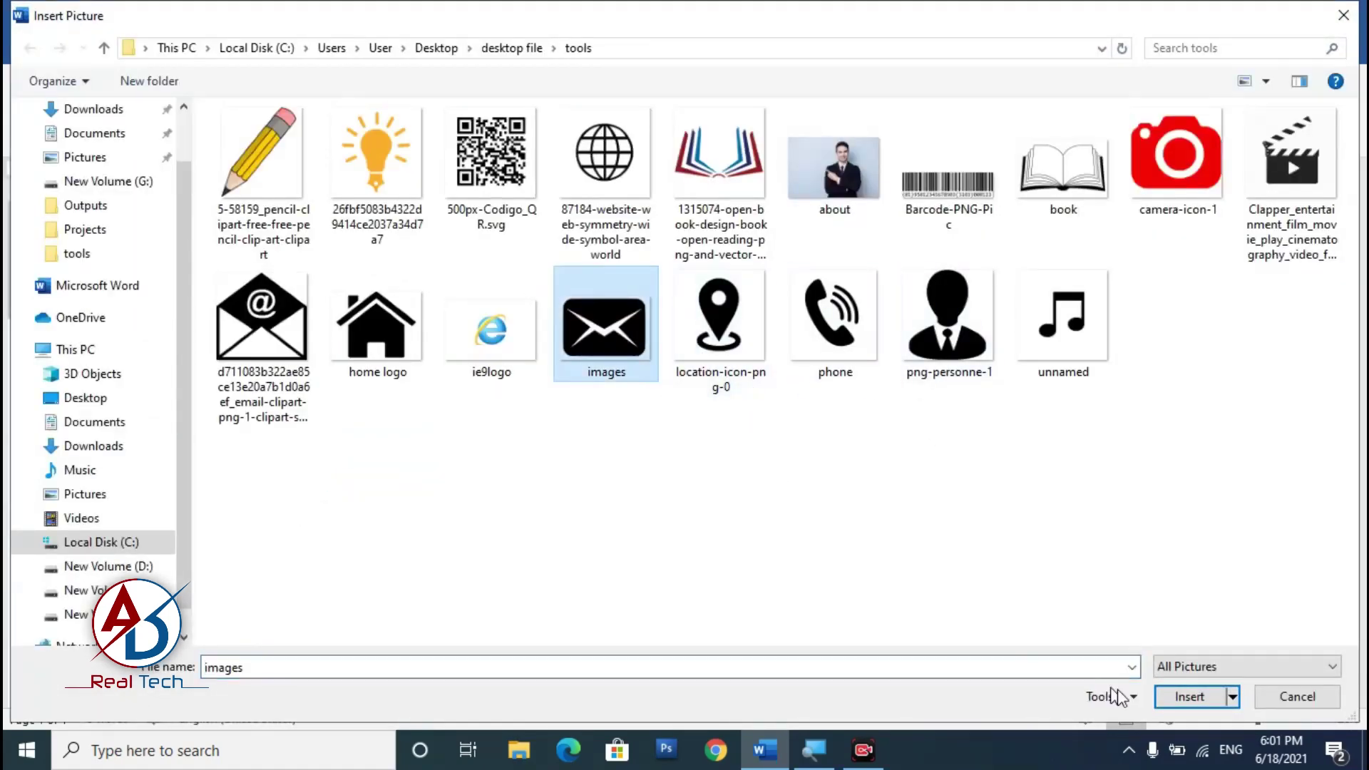
click(1185, 698)
click(918, 102)
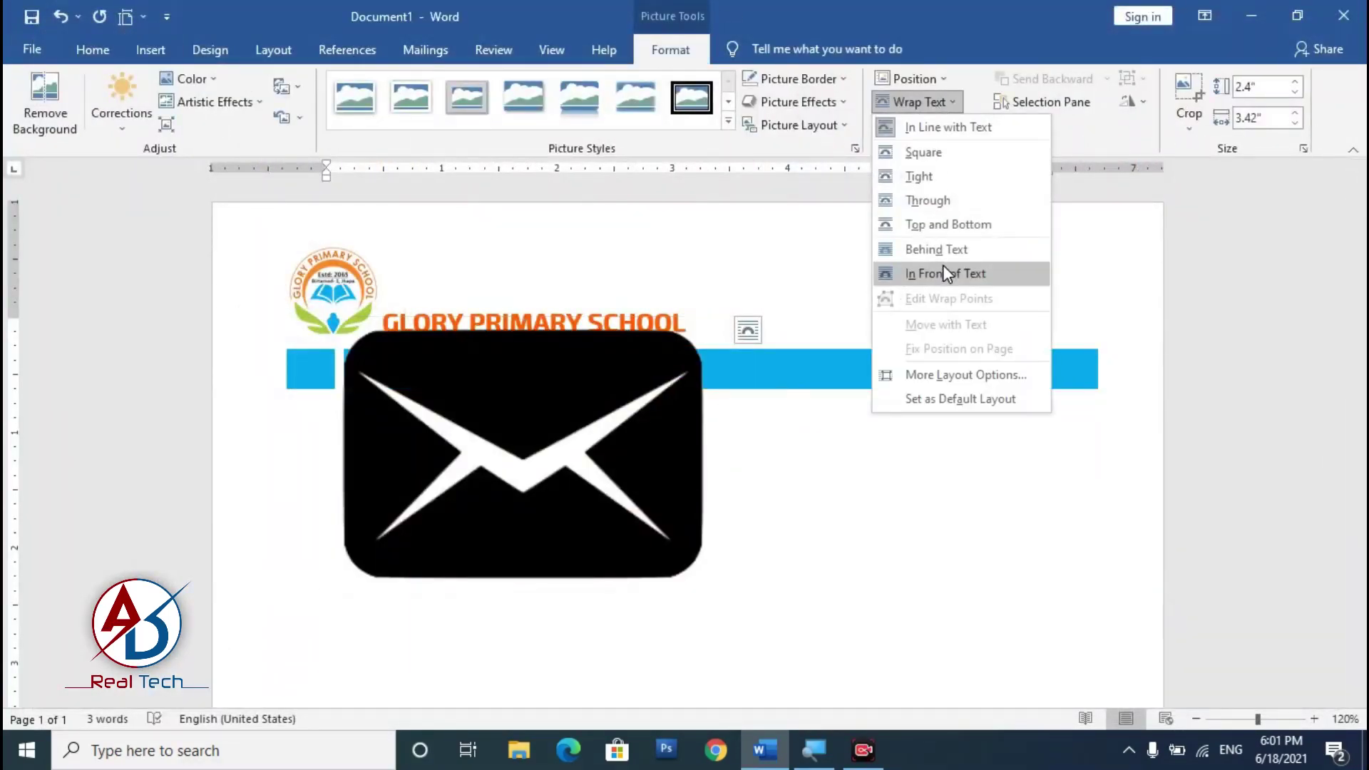
click(944, 273)
drag(717, 318, 364, 566)
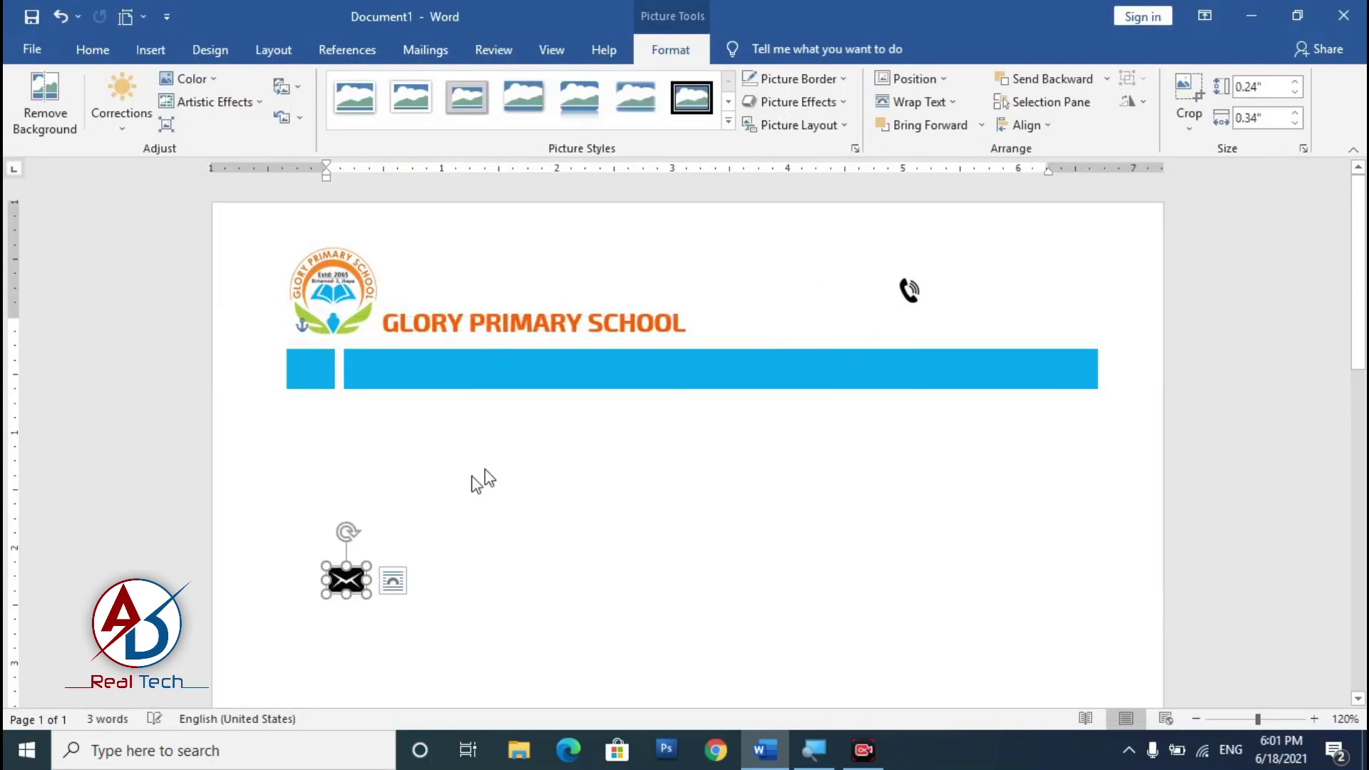
drag(349, 581, 811, 278)
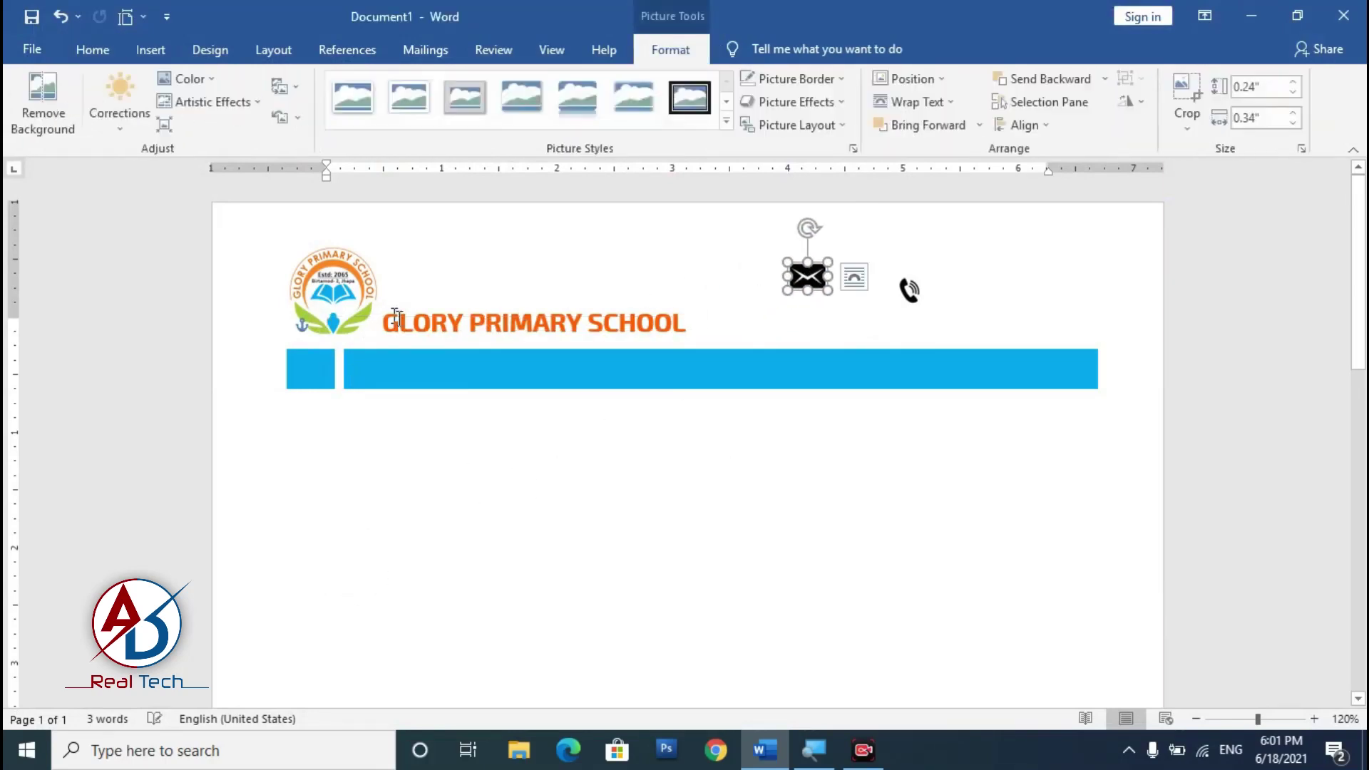
- Recolour the envelope icon orange, leaving artistic effects unapplied
click(127, 111)
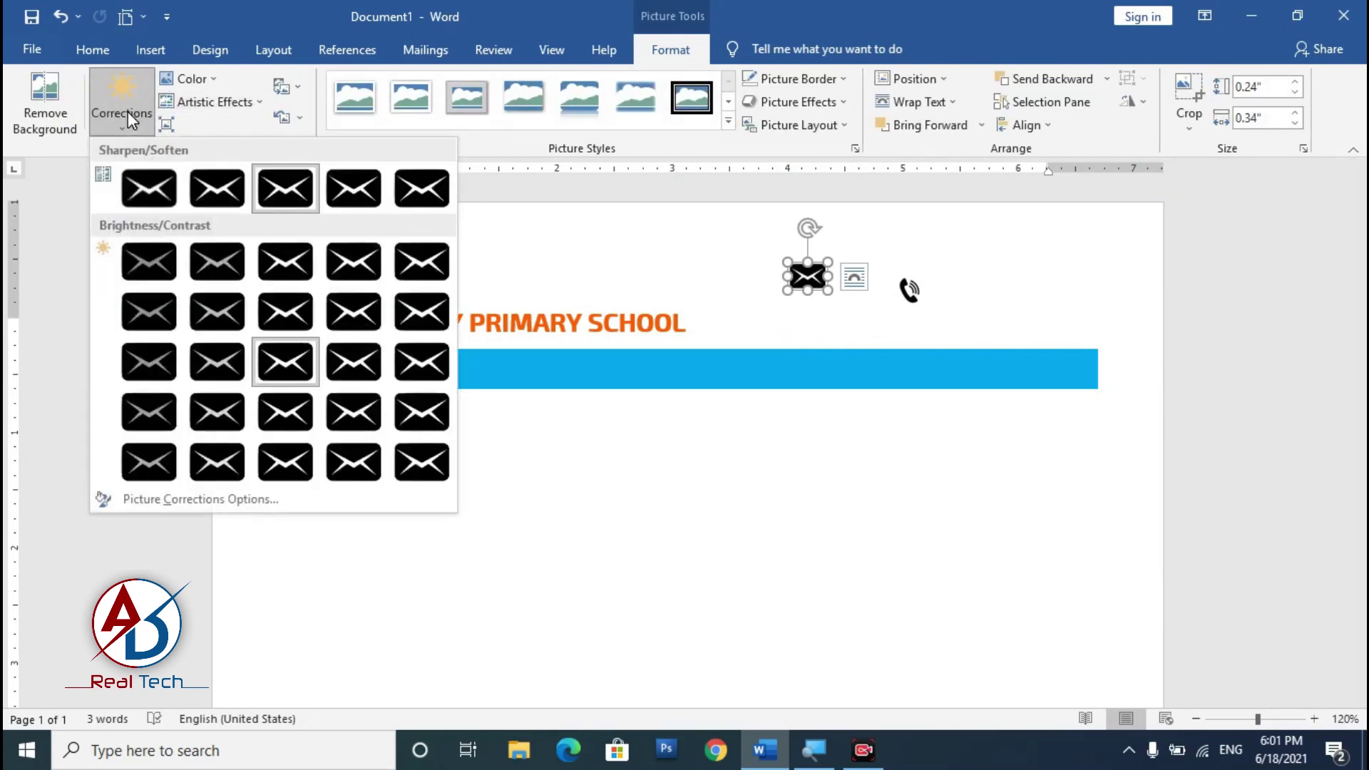
click(203, 84)
click(342, 388)
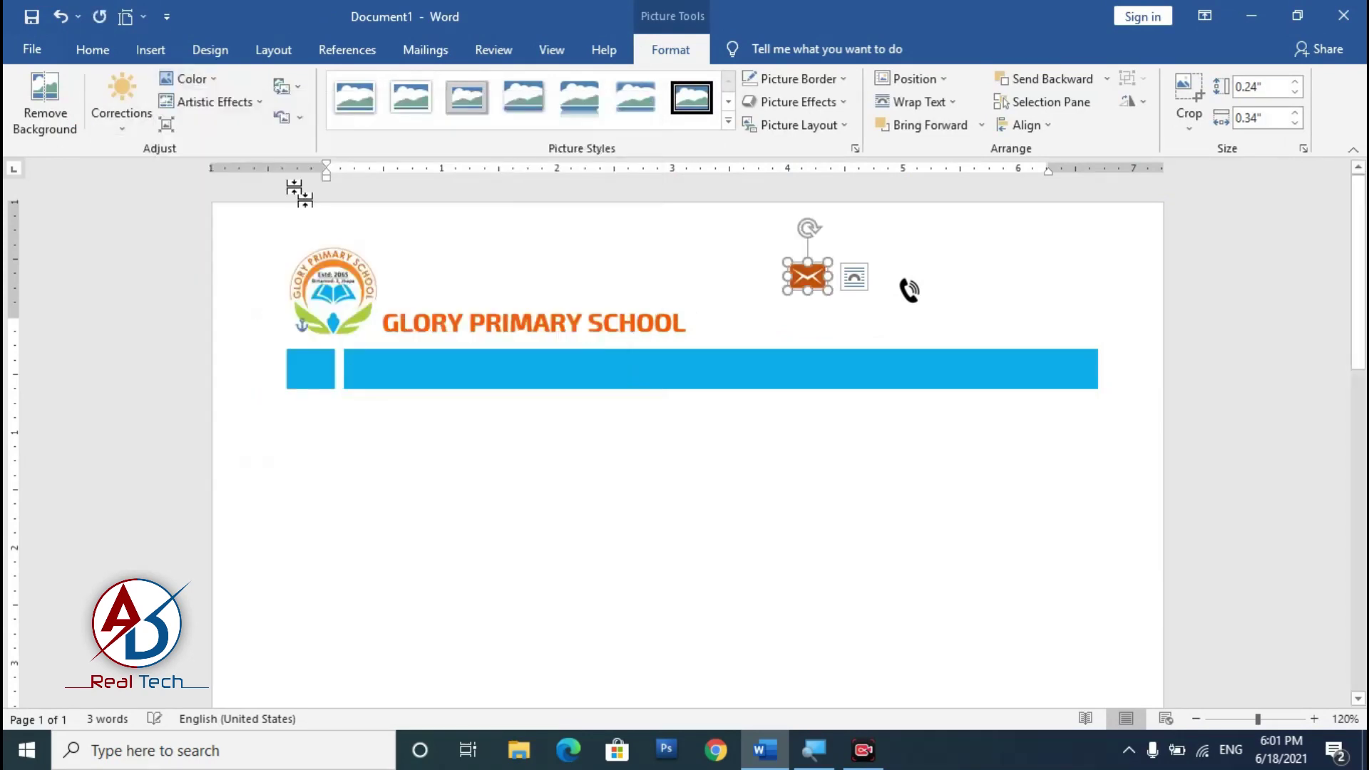
click(234, 104)
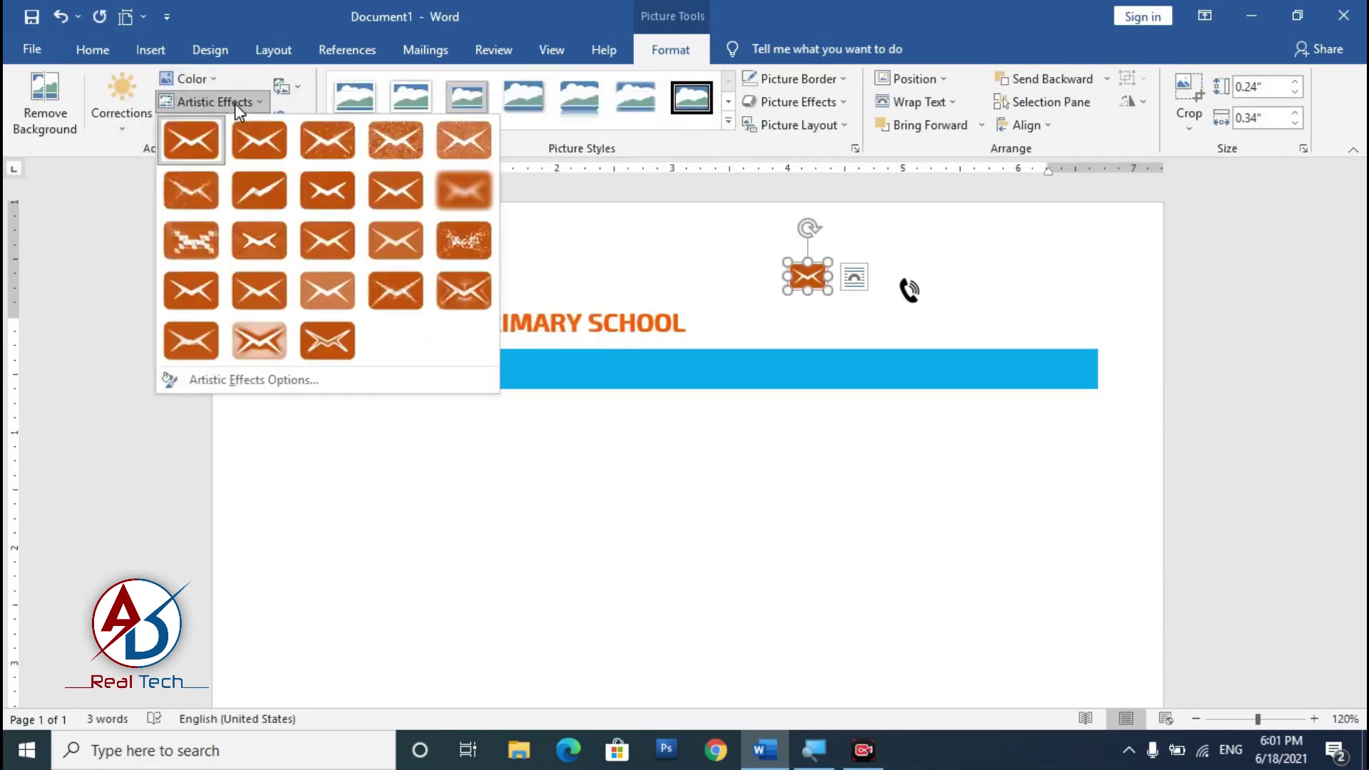
click(250, 139)
click(813, 452)
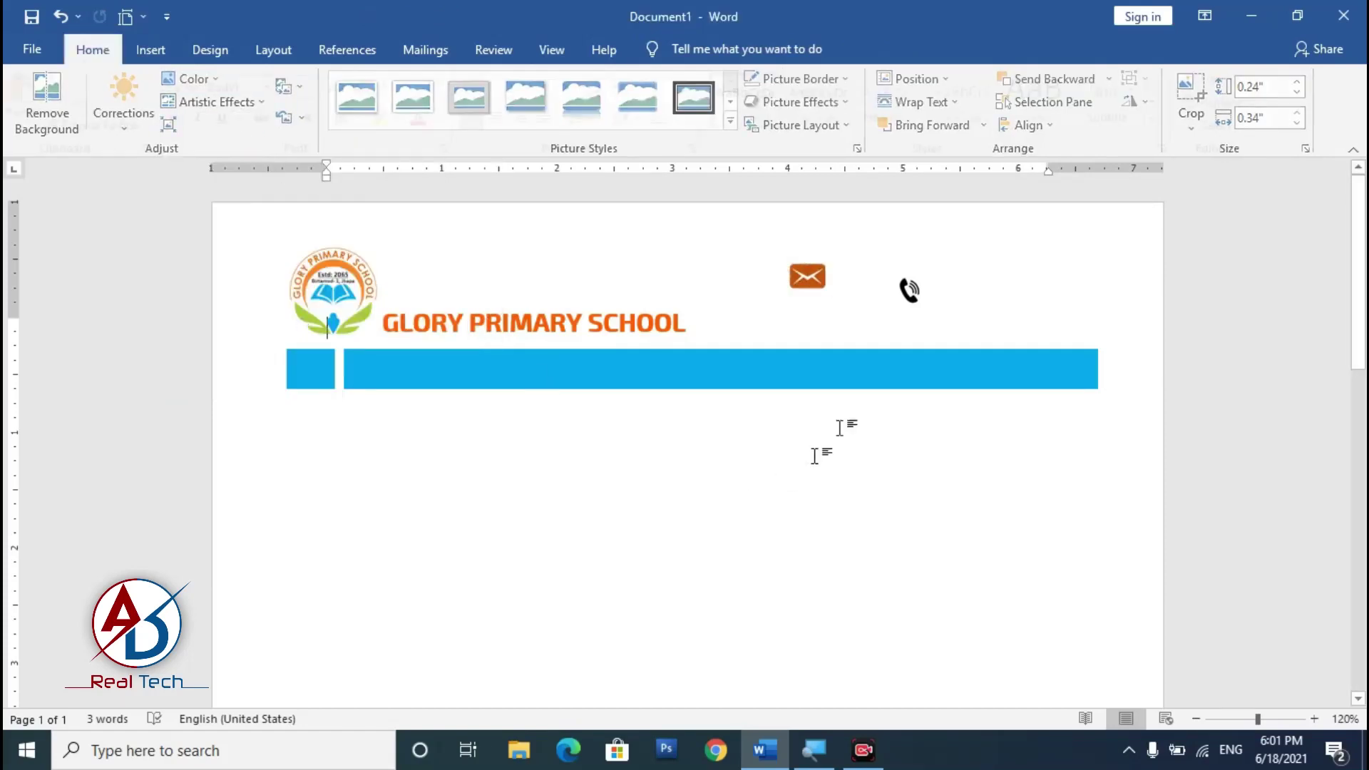
- Recolour the phone icon orange to match the envelope
click(909, 293)
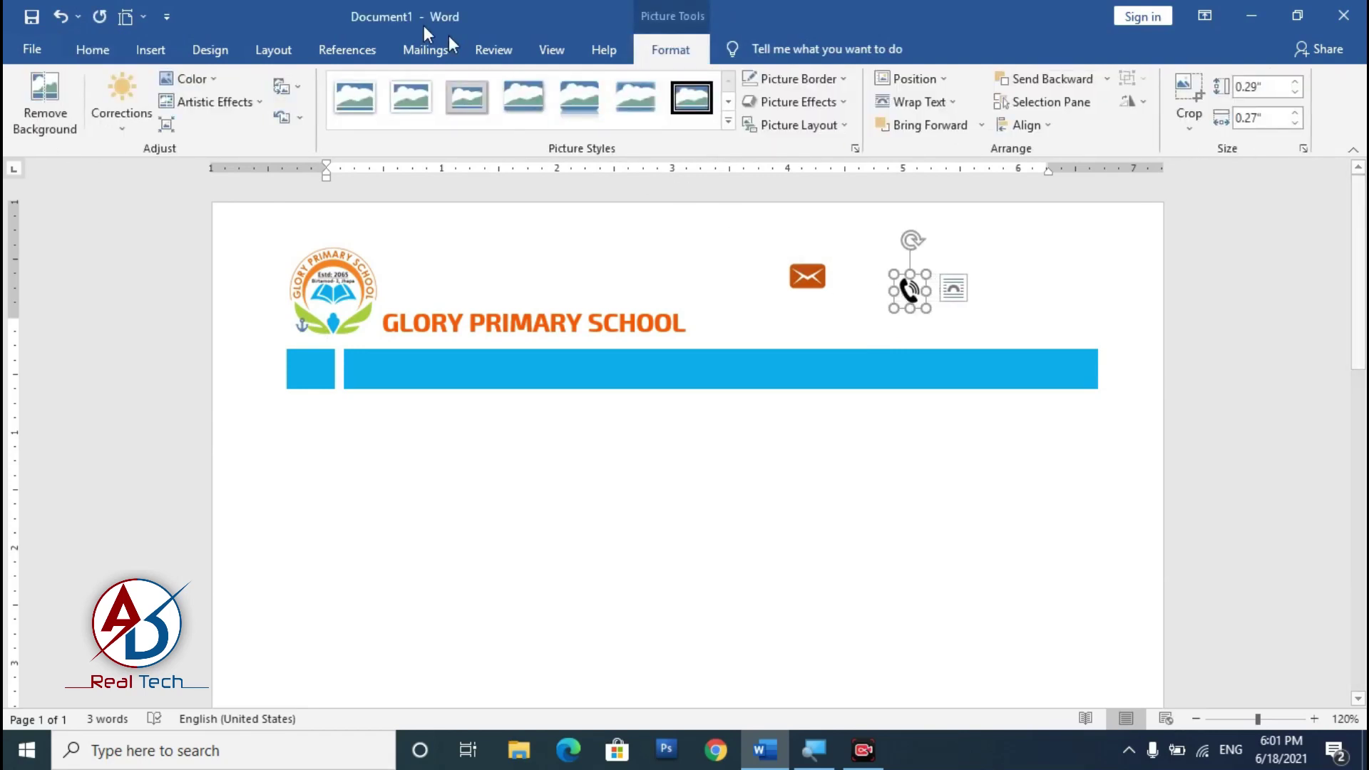
click(204, 77)
click(339, 405)
click(207, 102)
click(268, 162)
click(327, 329)
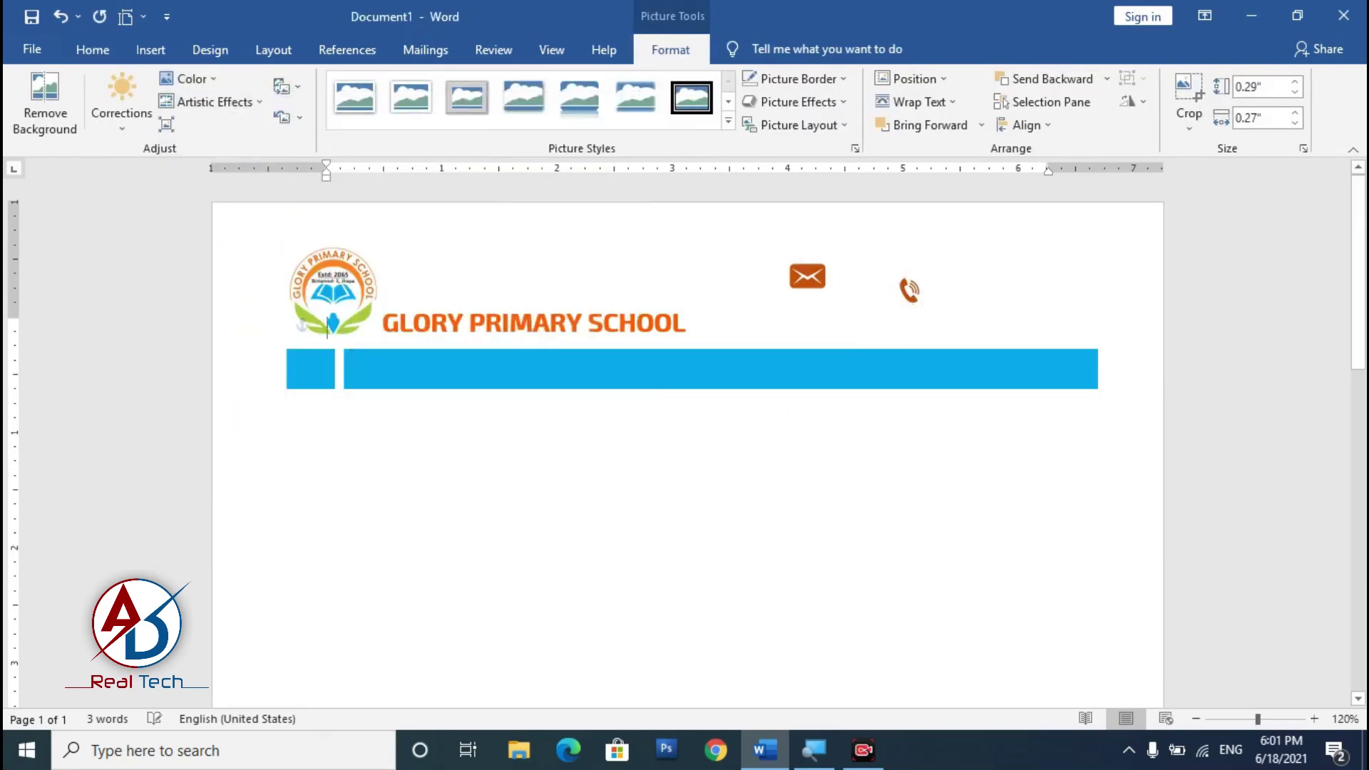
ctrl+scroll(892, 490, up, 3)
ctrl+scroll(927, 289, up, 2)
- Shrink the envelope icon and position it under the phone icon at the header's right
click(879, 290)
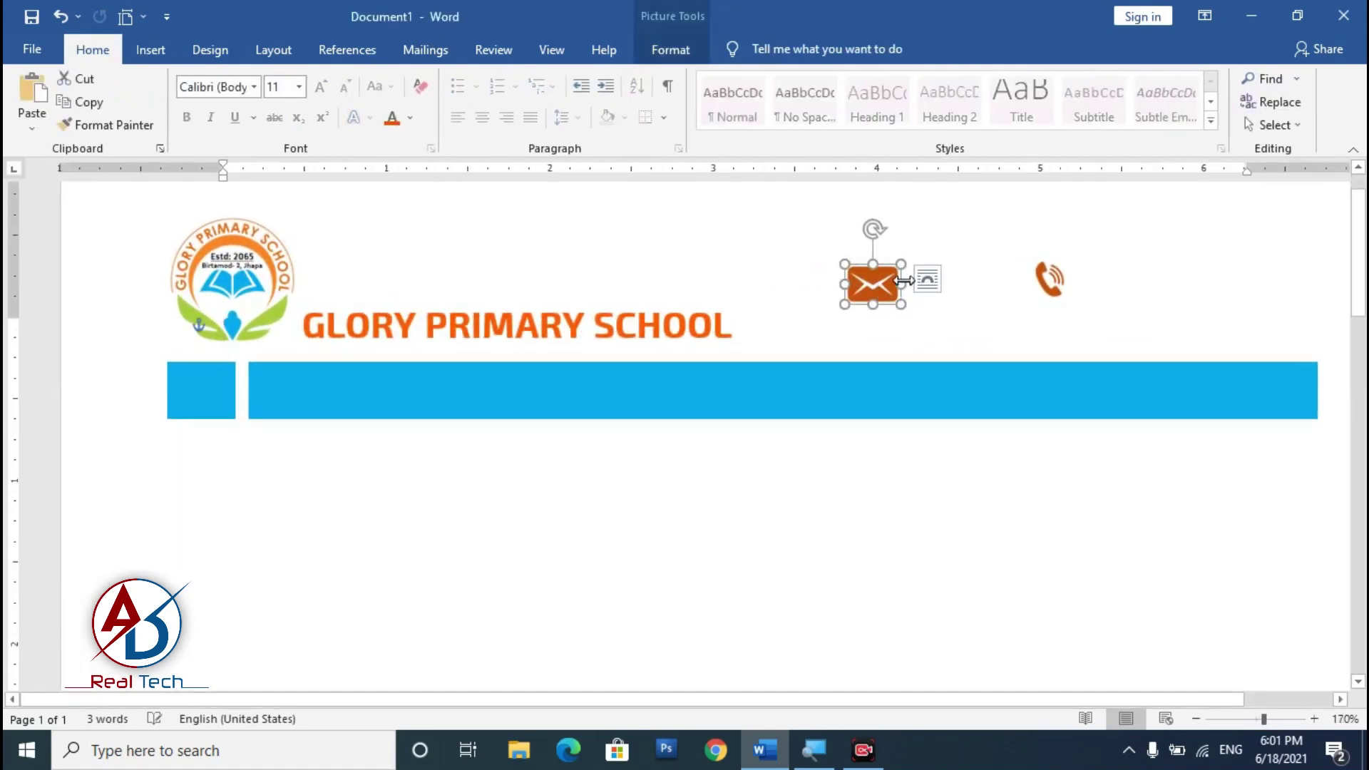
drag(902, 265, 864, 290)
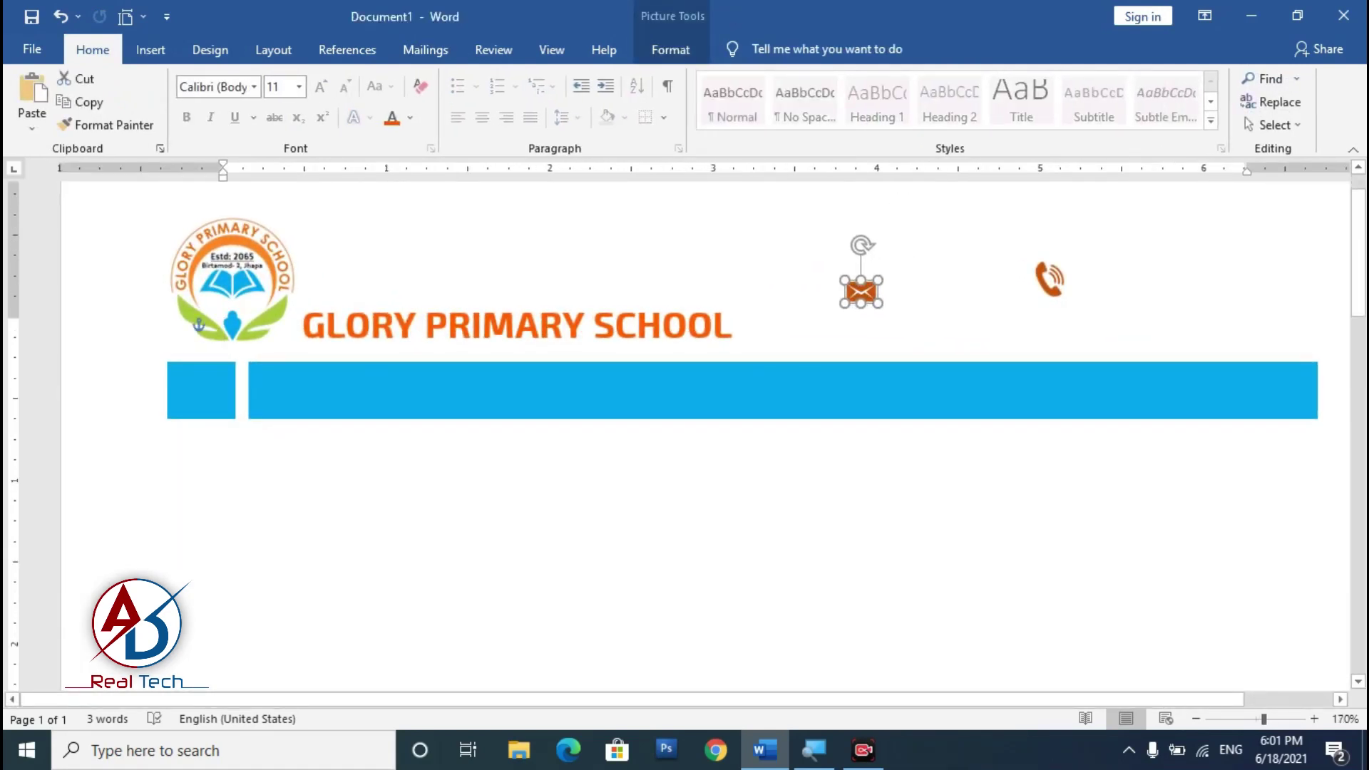
click(934, 307)
mouse_move(869, 296)
mouse_down()
mouse_move(1041, 307)
mouse_move(1075, 338)
mouse_move(1003, 336)
mouse_up()
mouse_move(1051, 287)
mouse_down()
mouse_move(1005, 293)
mouse_move(984, 278)
mouse_move(1004, 292)
mouse_move(1013, 273)
mouse_up()
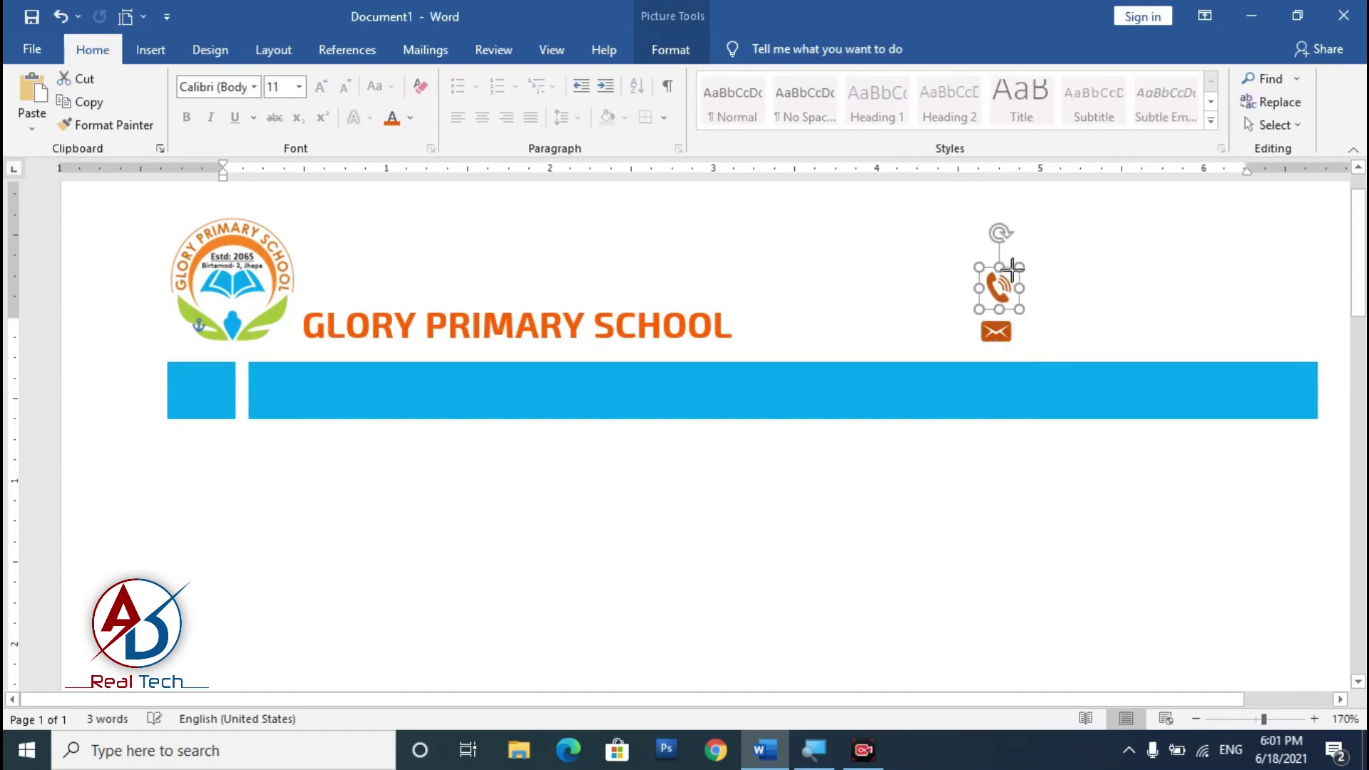
drag(1011, 342, 1017, 330)
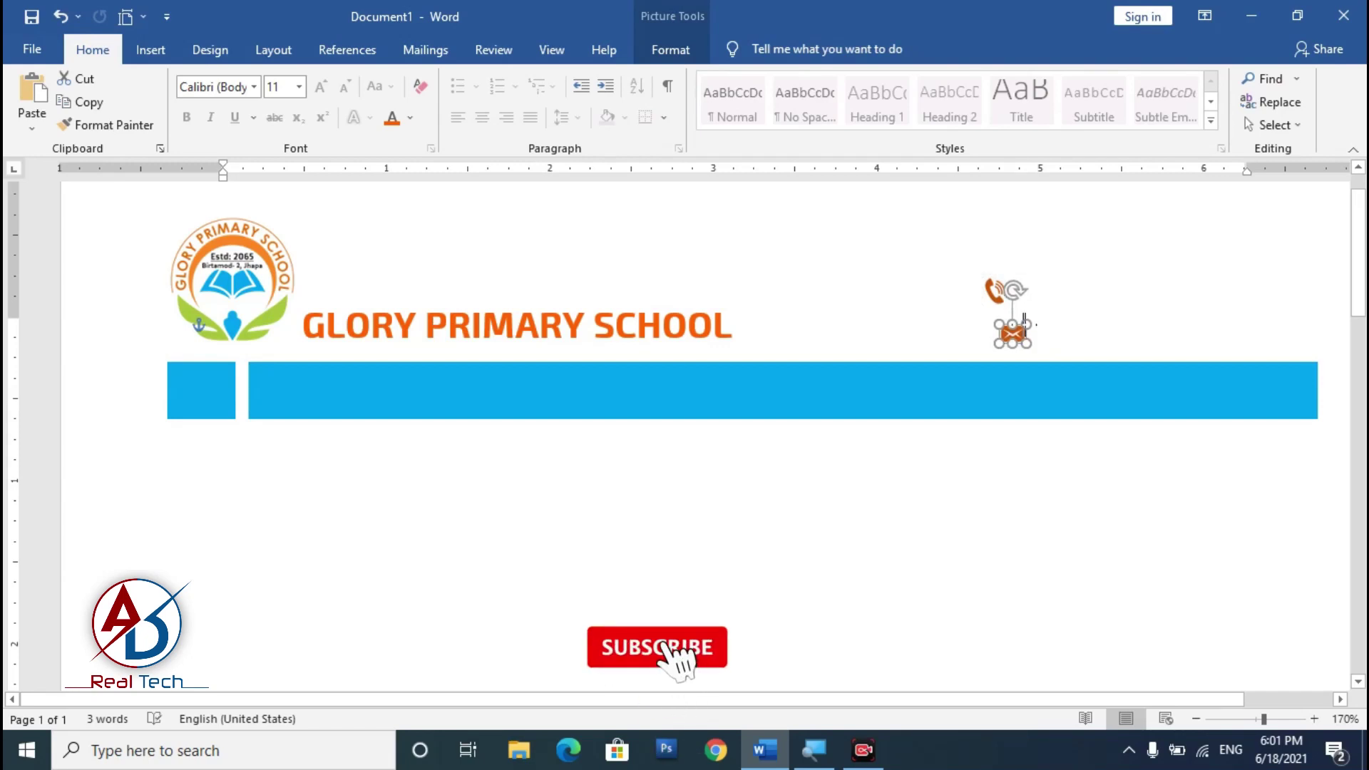
- Line the envelope up exactly beneath the phone icon, undoing an accidental rotation
key(Escape)
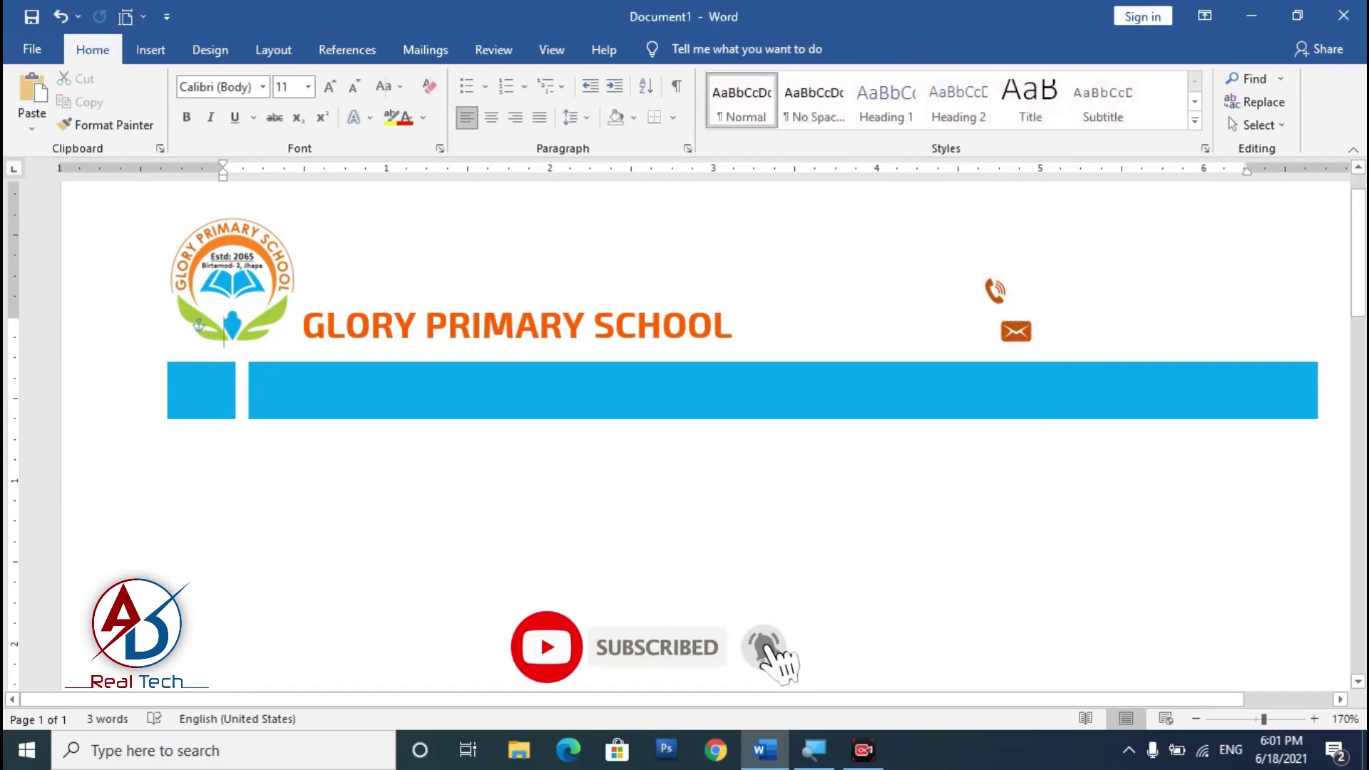
scroll(905, 656, up, 4)
drag(877, 699, 1170, 699)
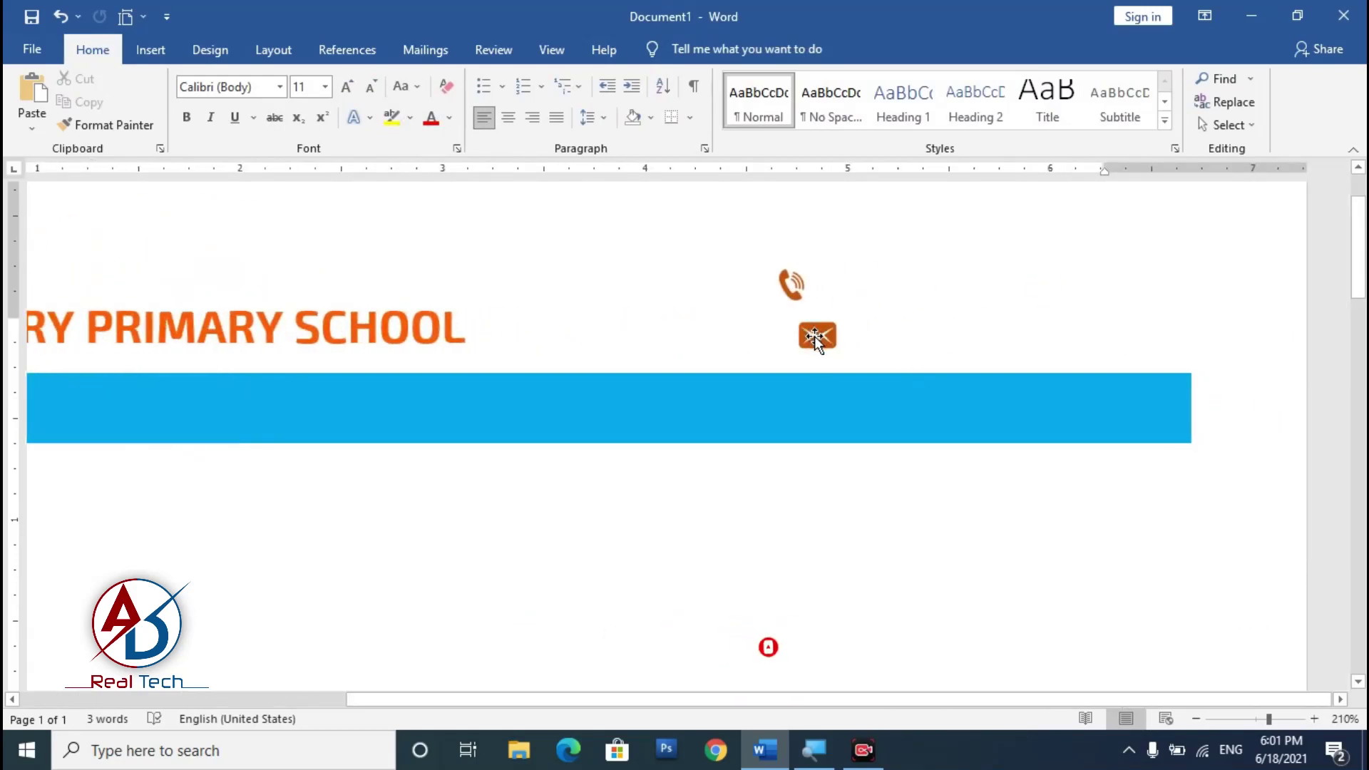
drag(816, 339, 790, 338)
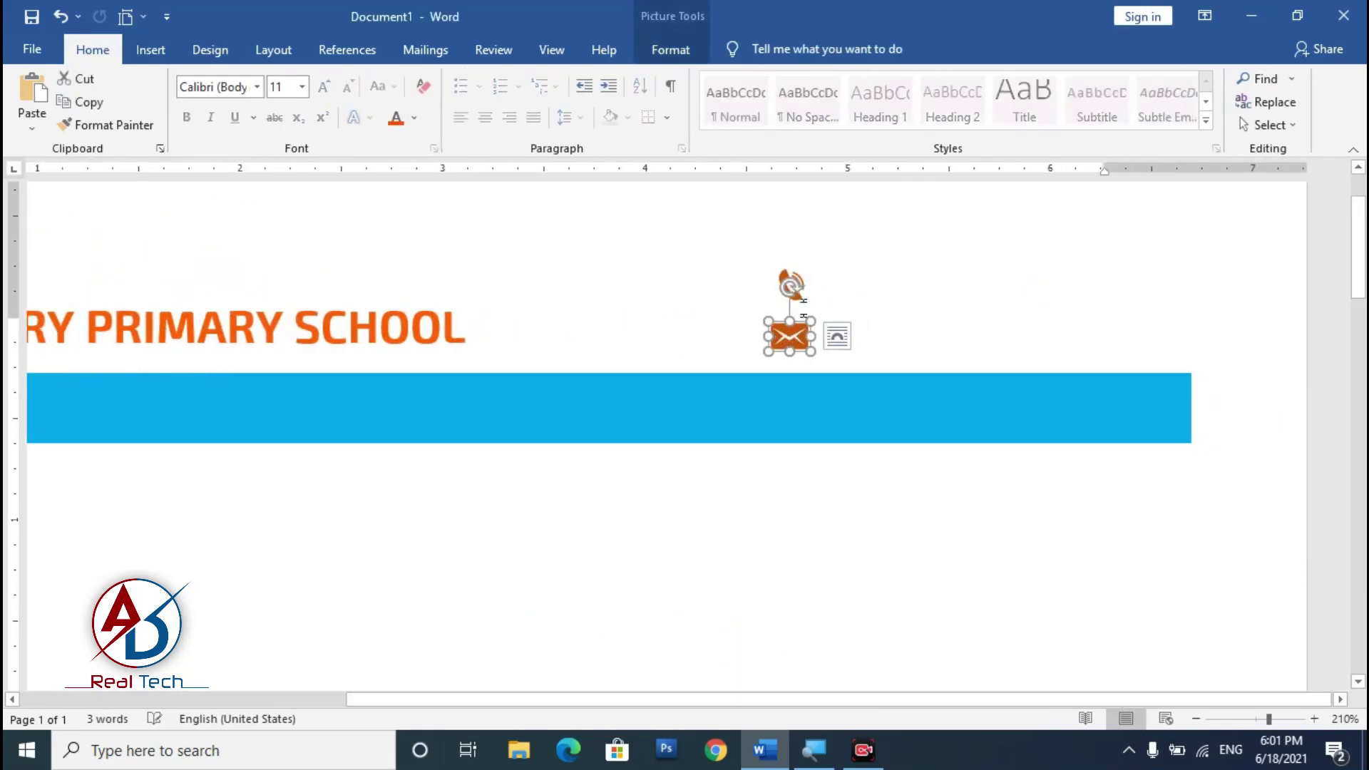
drag(791, 282, 773, 282)
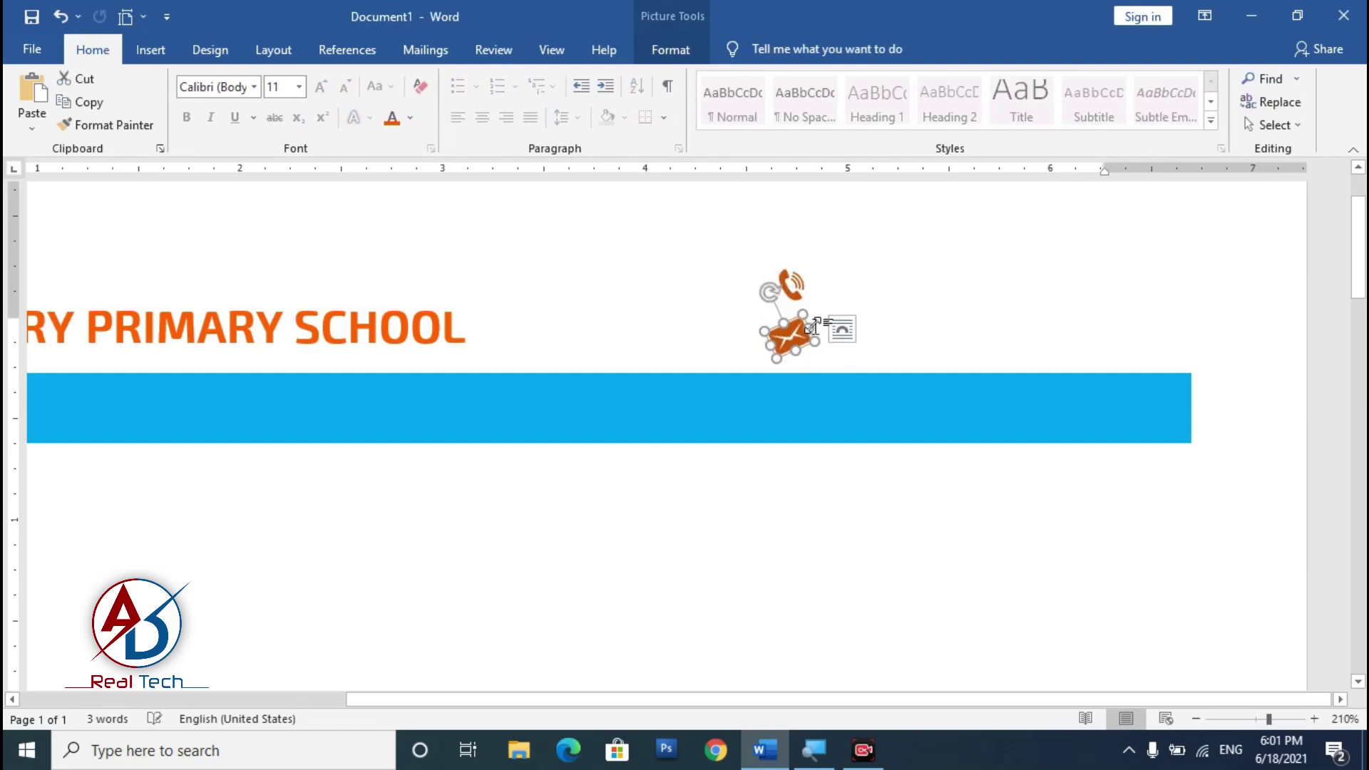
key(ctrl+z)
click(791, 285)
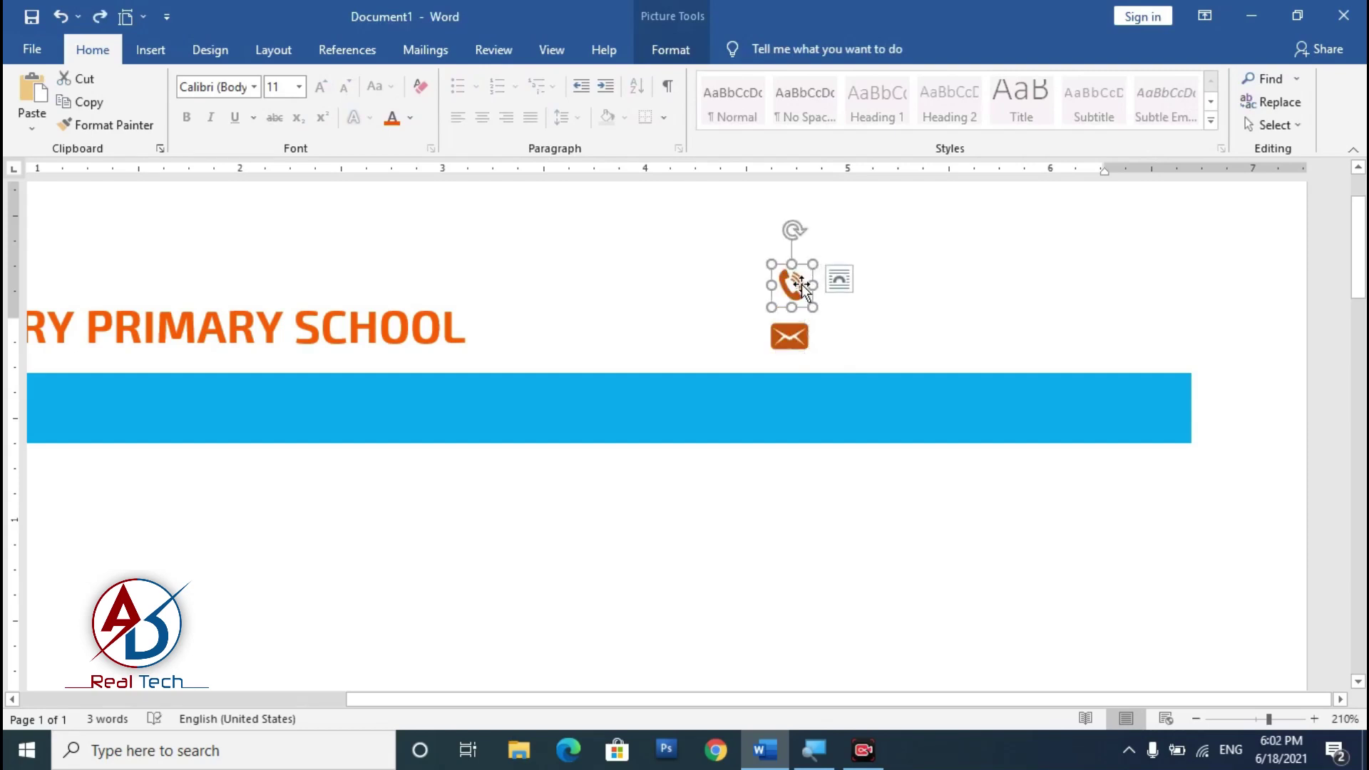
click(880, 342)
scroll(882, 371, down, 14)
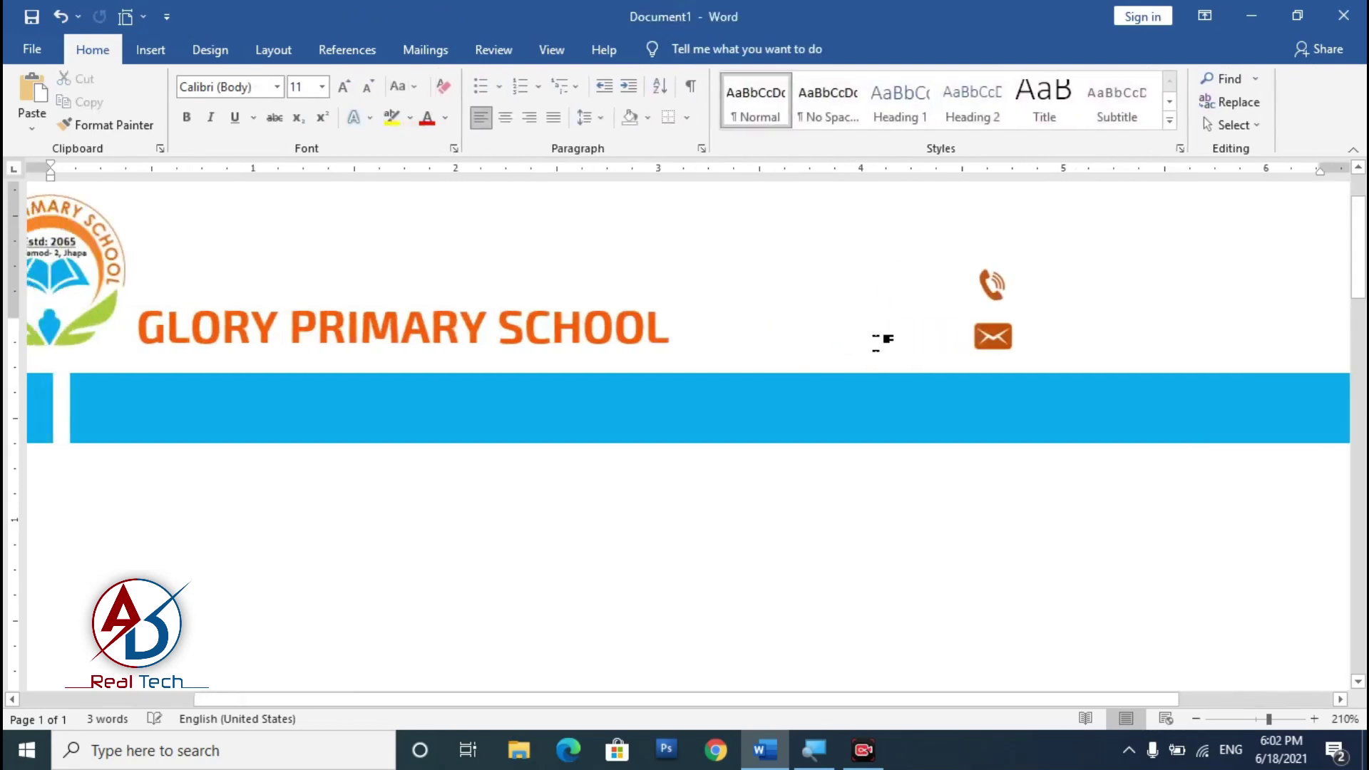
- Nudge the long blue bar and the small blue square slightly left together
scroll(880, 387, up, 3)
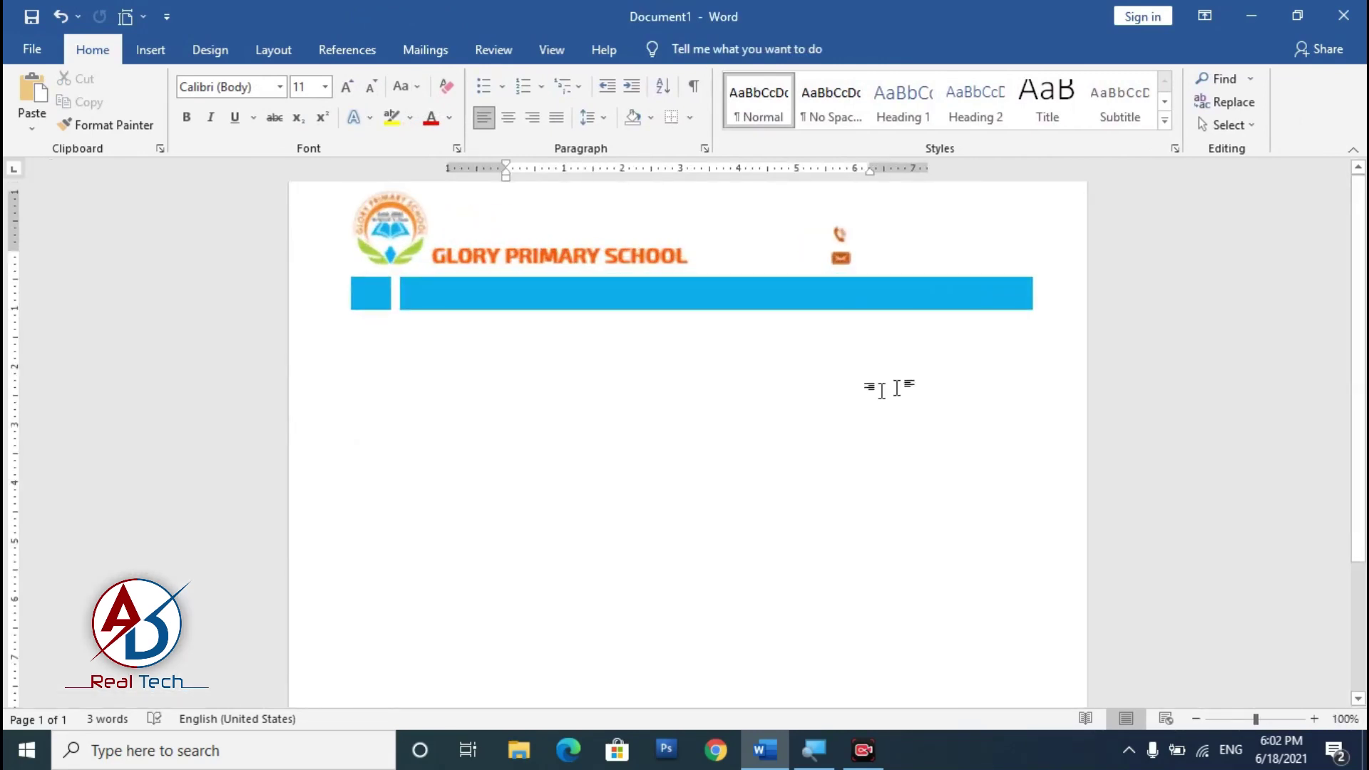
click(721, 302)
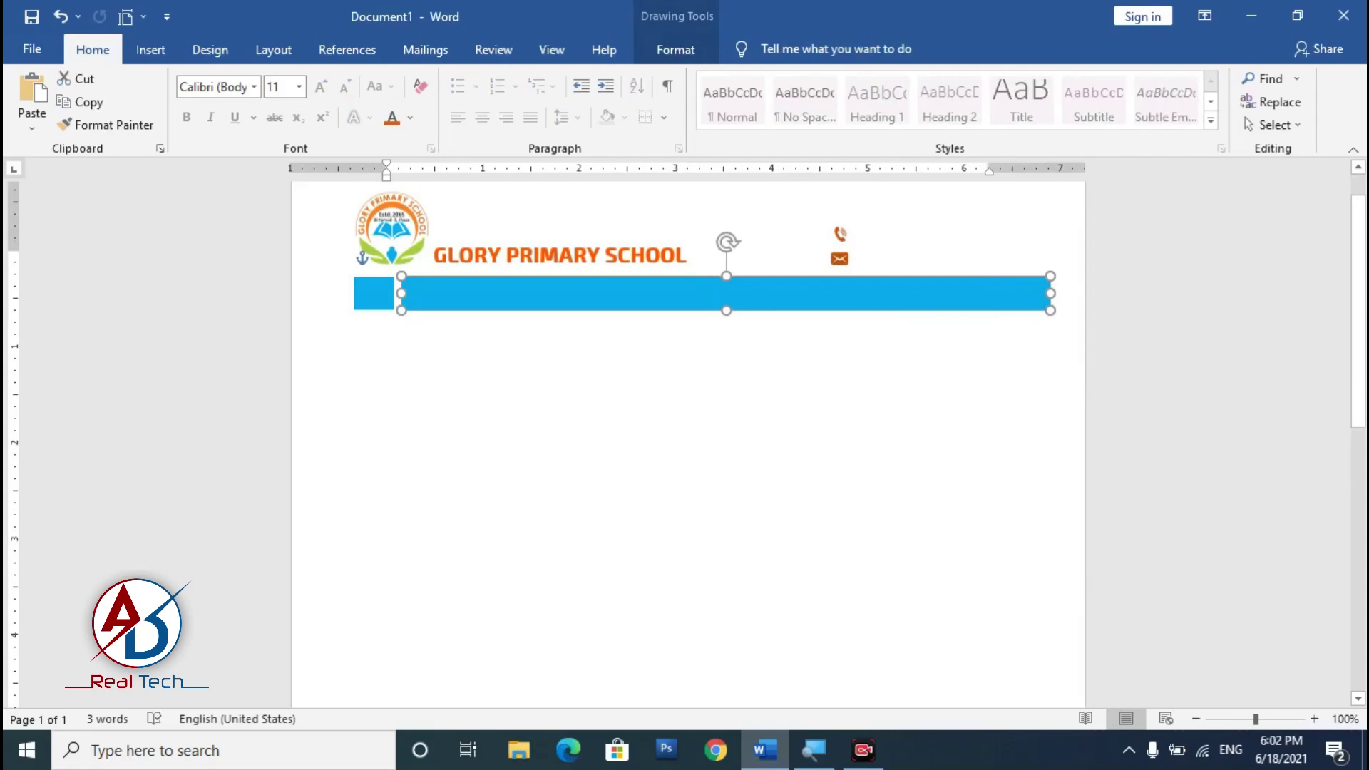
ctrl+click(364, 296)
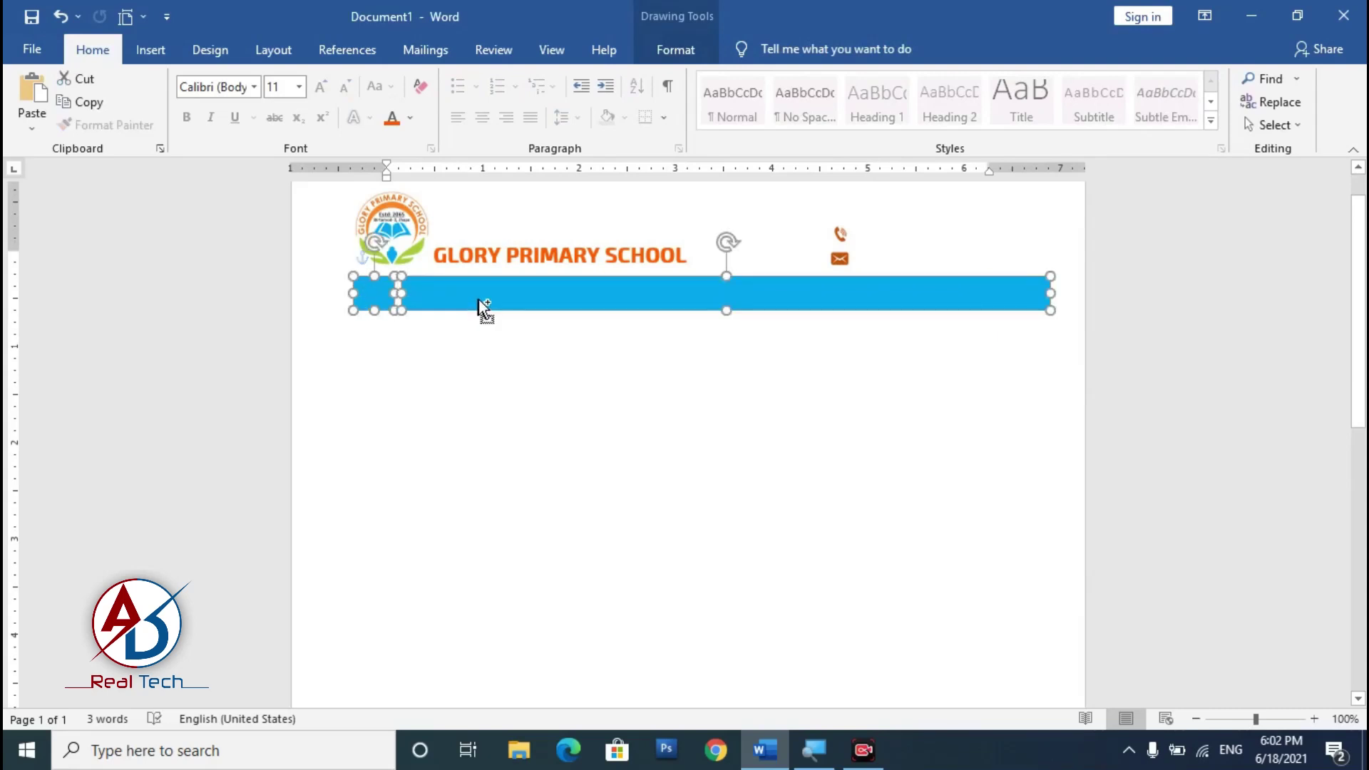
key(ctrl+Left)
key(ctrl+Left)
key(ctrl+Left)
key(ctrl+Left)
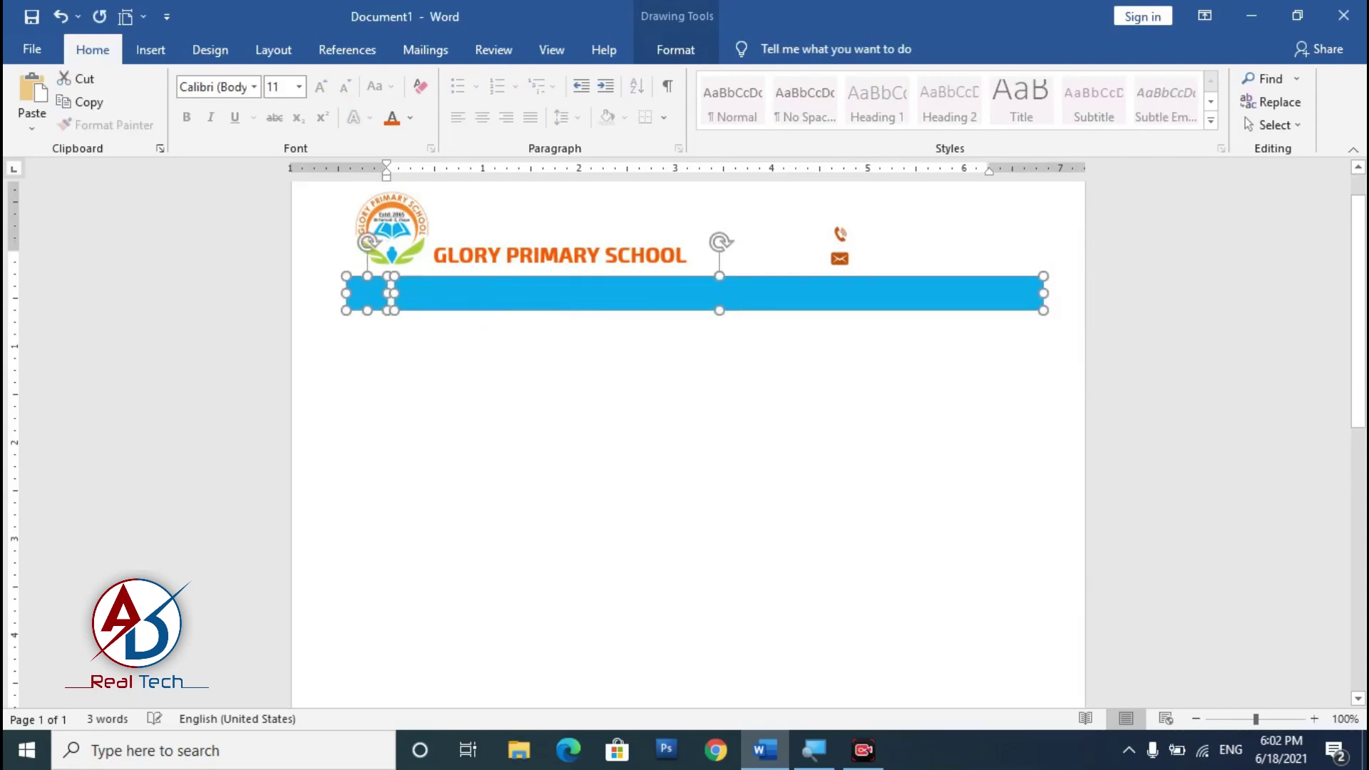
click(460, 335)
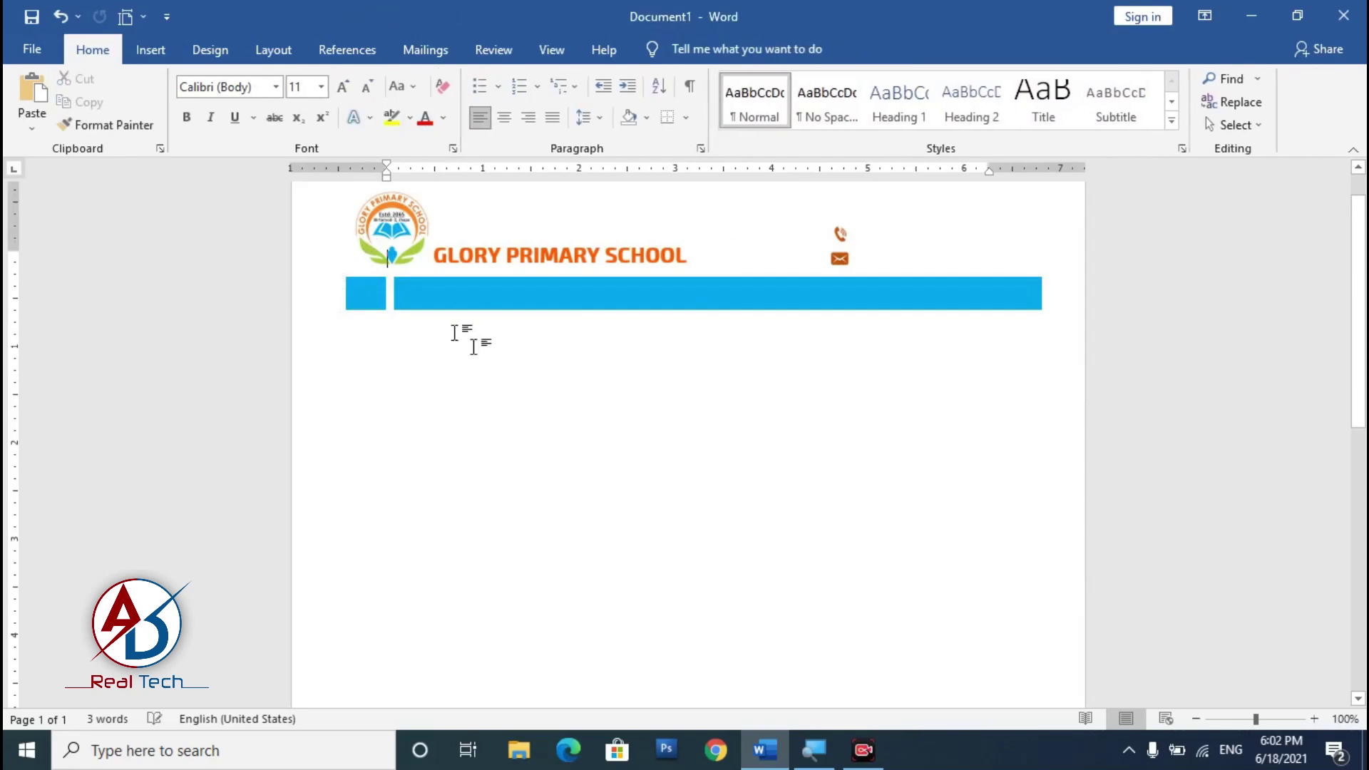
- Shift the school logo slightly left
click(420, 251)
drag(420, 251, 412, 251)
click(365, 294)
ctrl+click(485, 299)
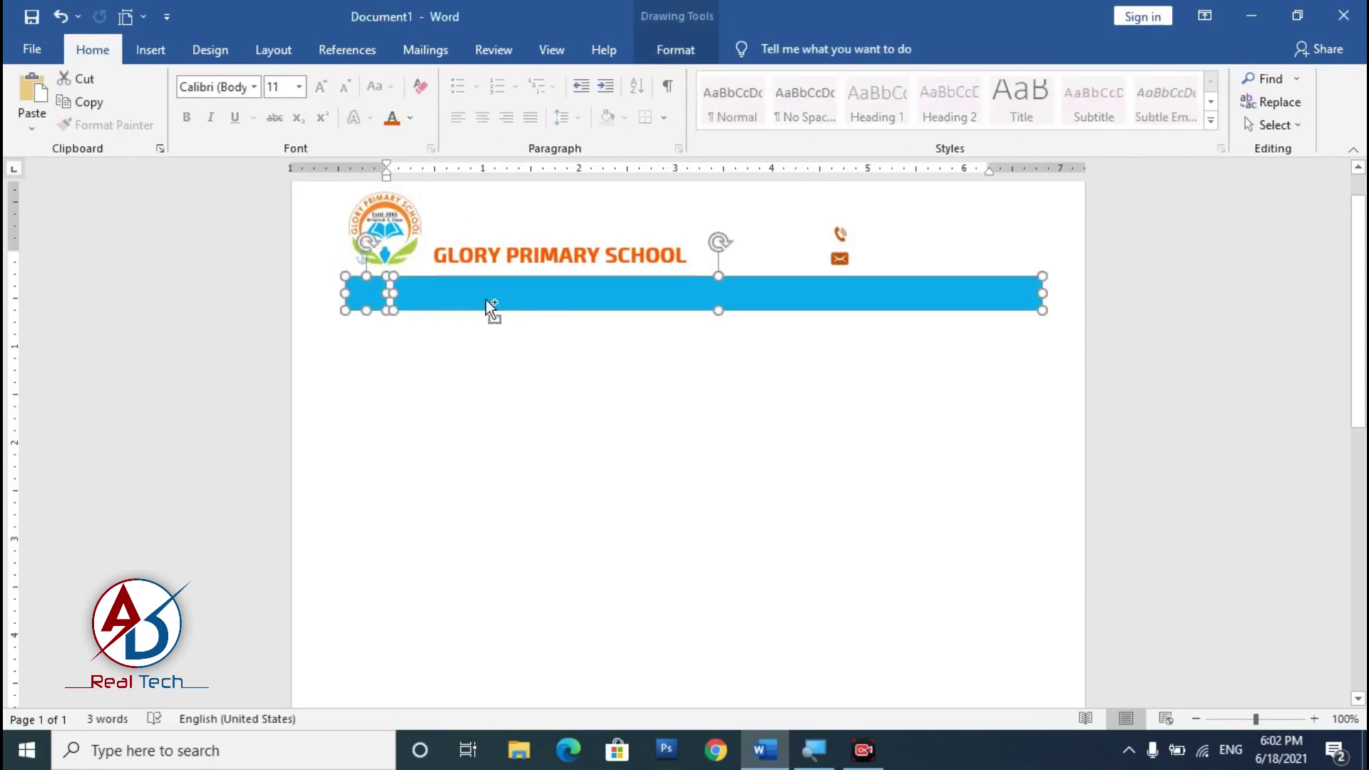
click(519, 345)
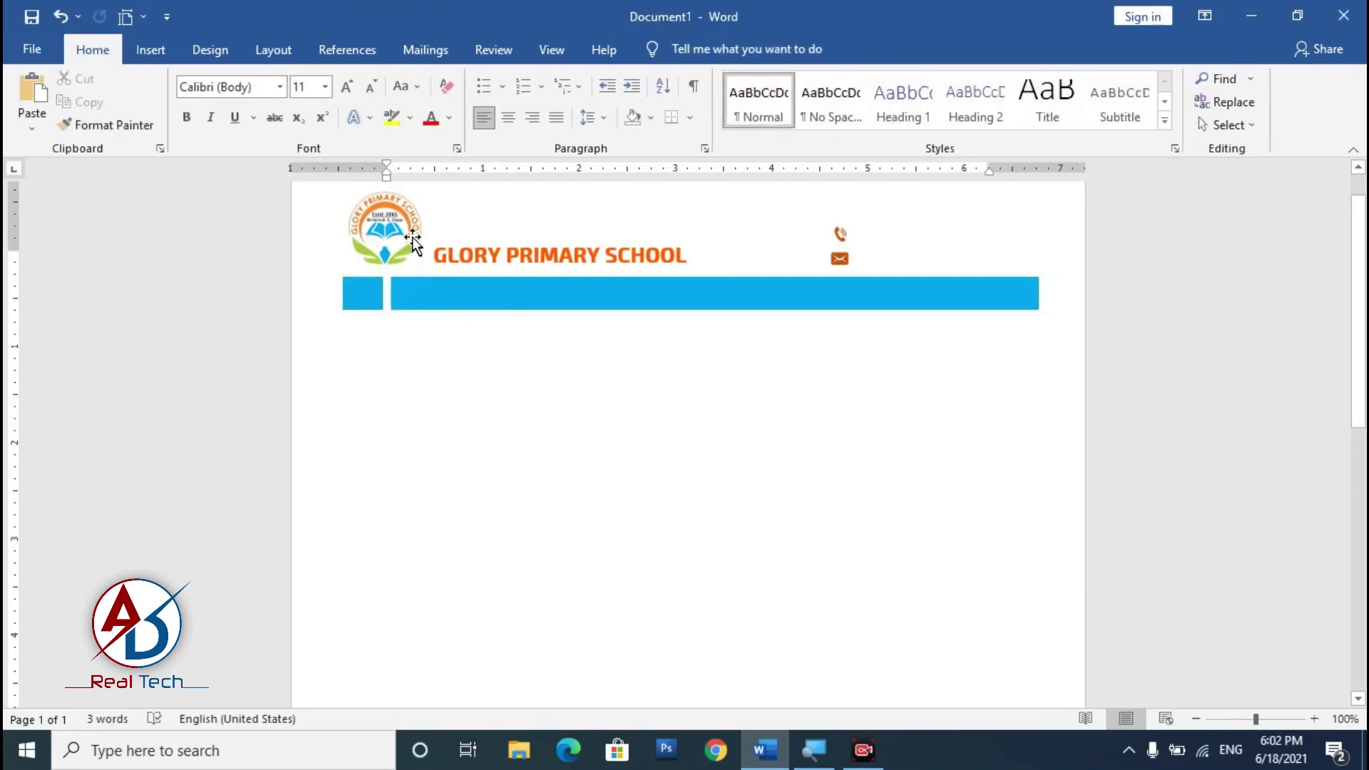
drag(413, 242, 410, 243)
- Move the GLORY PRIMARY SCHOOL heading box slightly left toward the logo
click(504, 241)
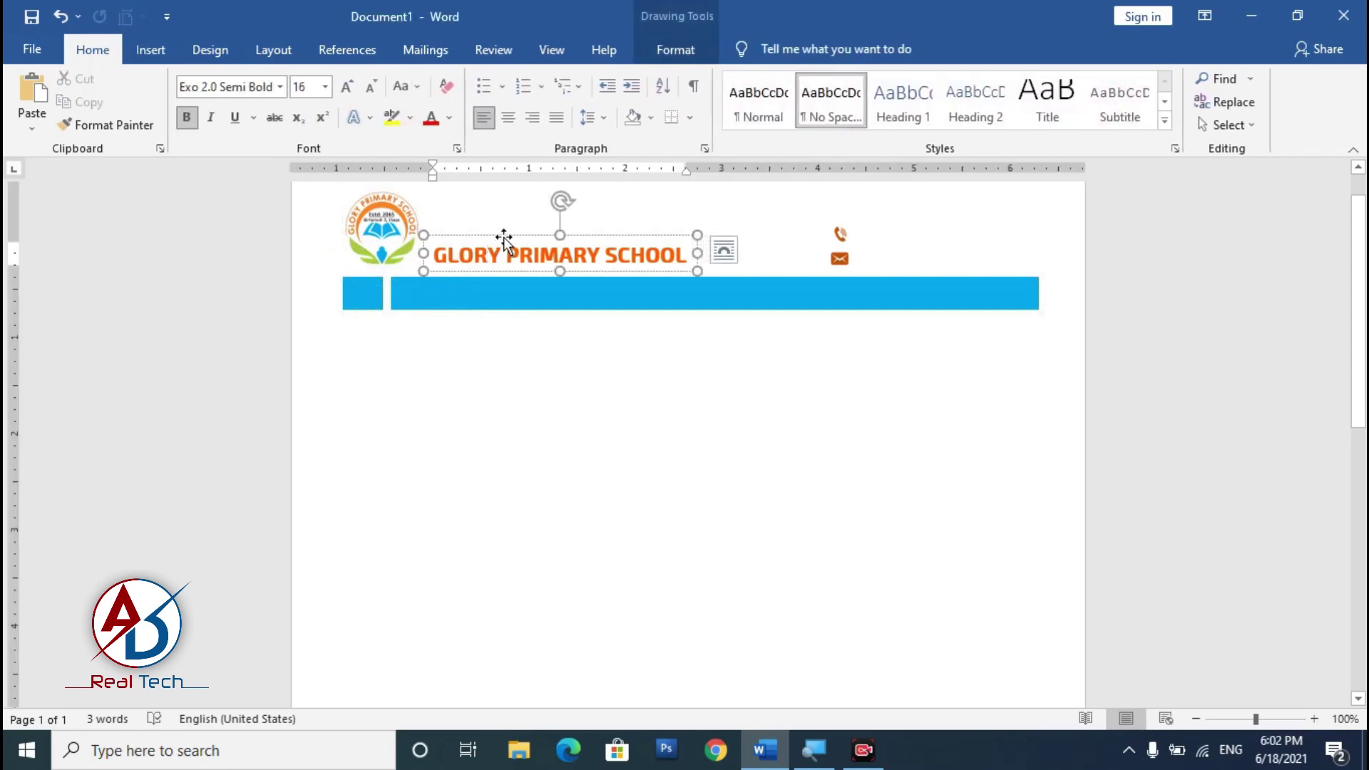
drag(504, 241, 489, 235)
click(563, 378)
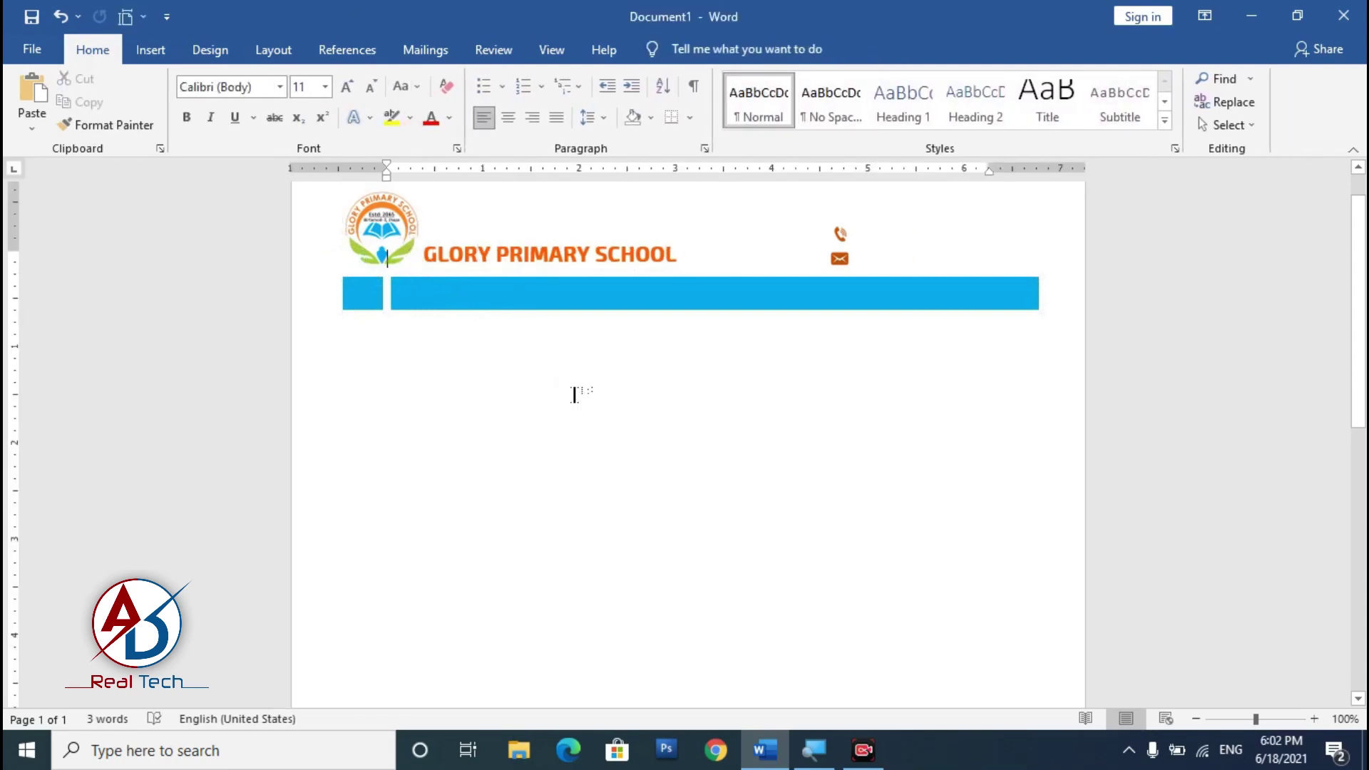
ctrl+scroll(575, 394, down, 3)
ctrl+scroll(574, 394, down, 1)
ctrl+scroll(575, 395, up, 5)
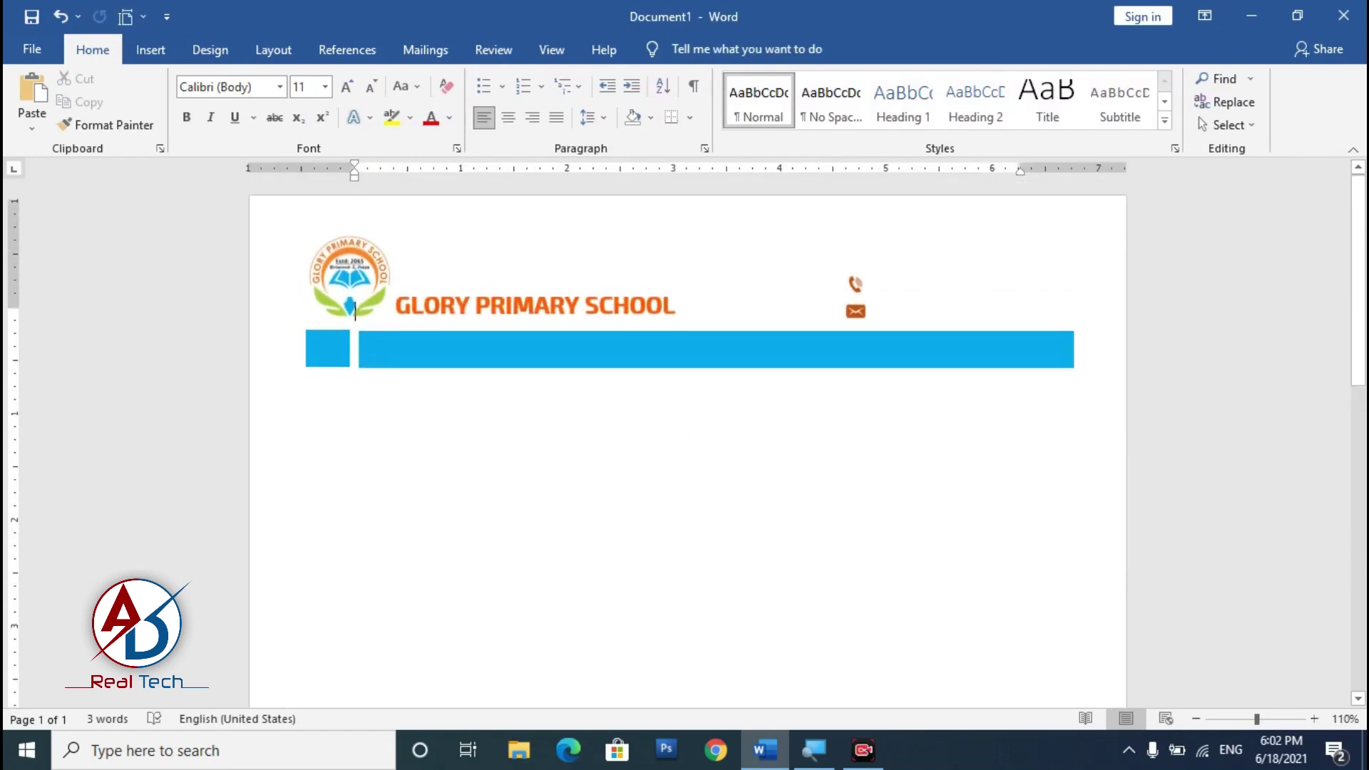
ctrl+scroll(699, 442, down, 5)
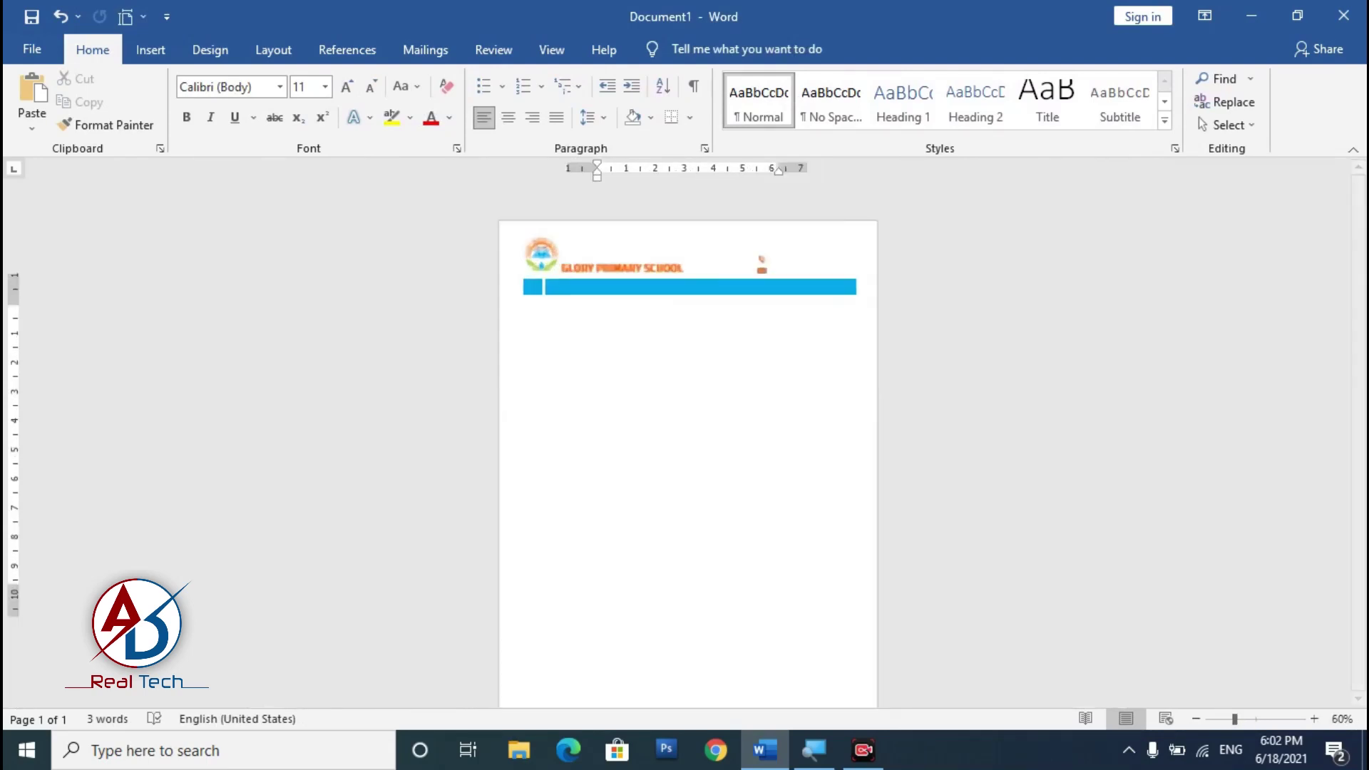
ctrl+scroll(699, 442, up, 4)
ctrl+scroll(699, 442, up, 2)
ctrl+scroll(699, 442, up, 2)
ctrl+scroll(698, 442, up, 1)
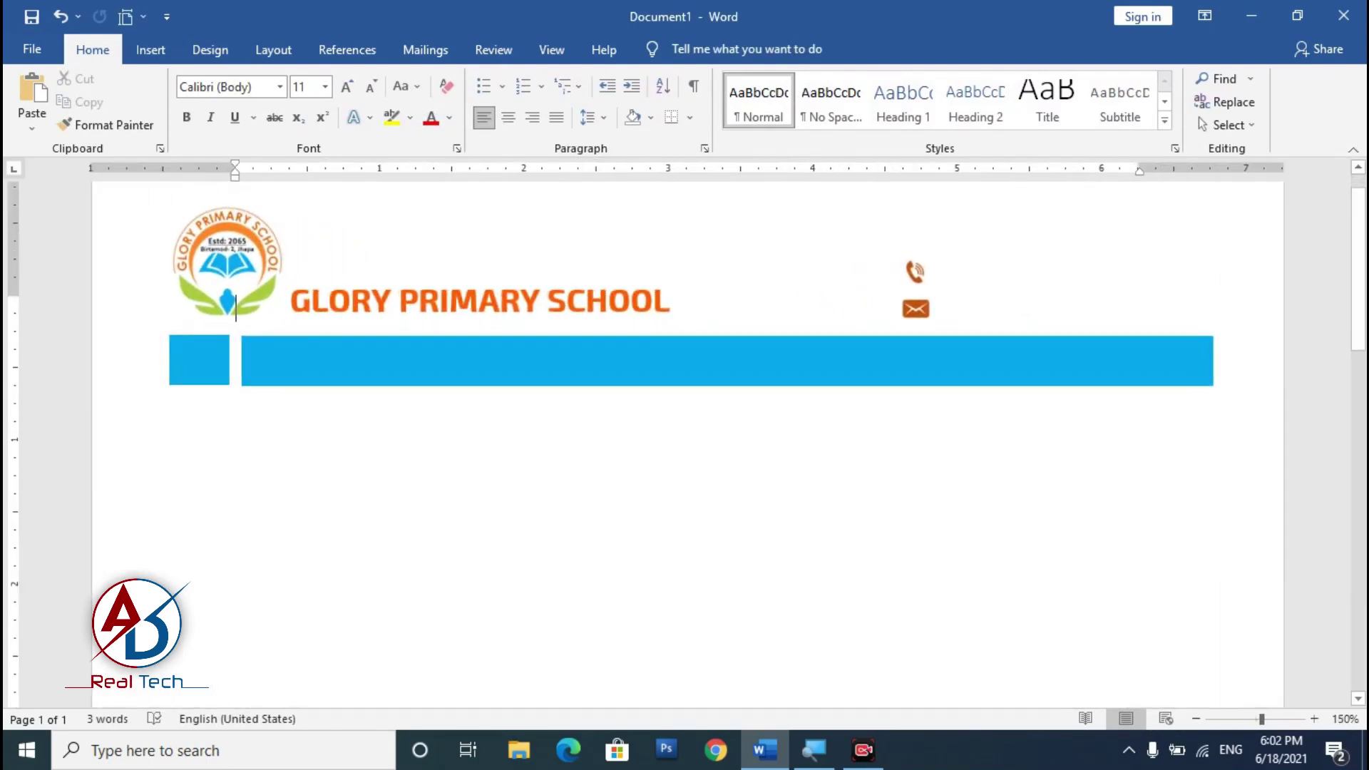
click(915, 271)
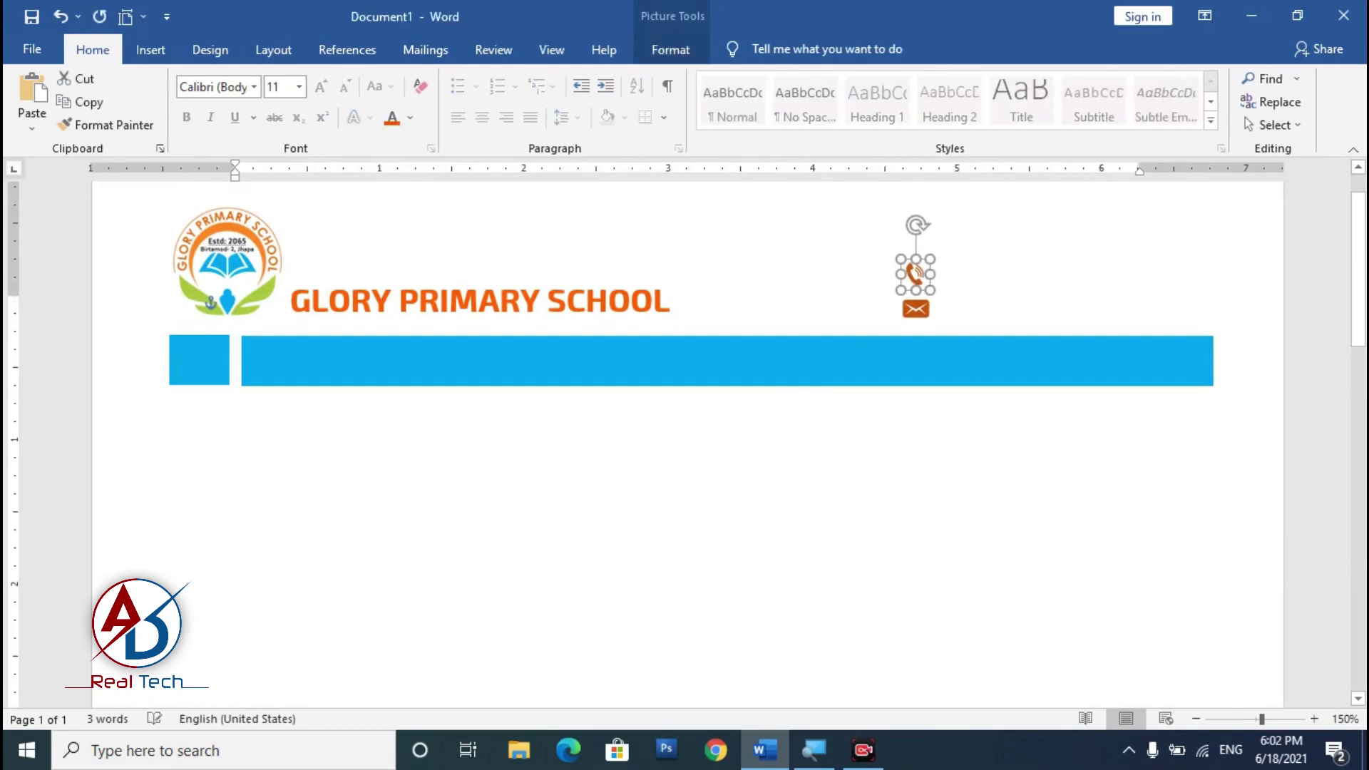
- Insert the location-icon-png-0 picture from the computer
click(151, 49)
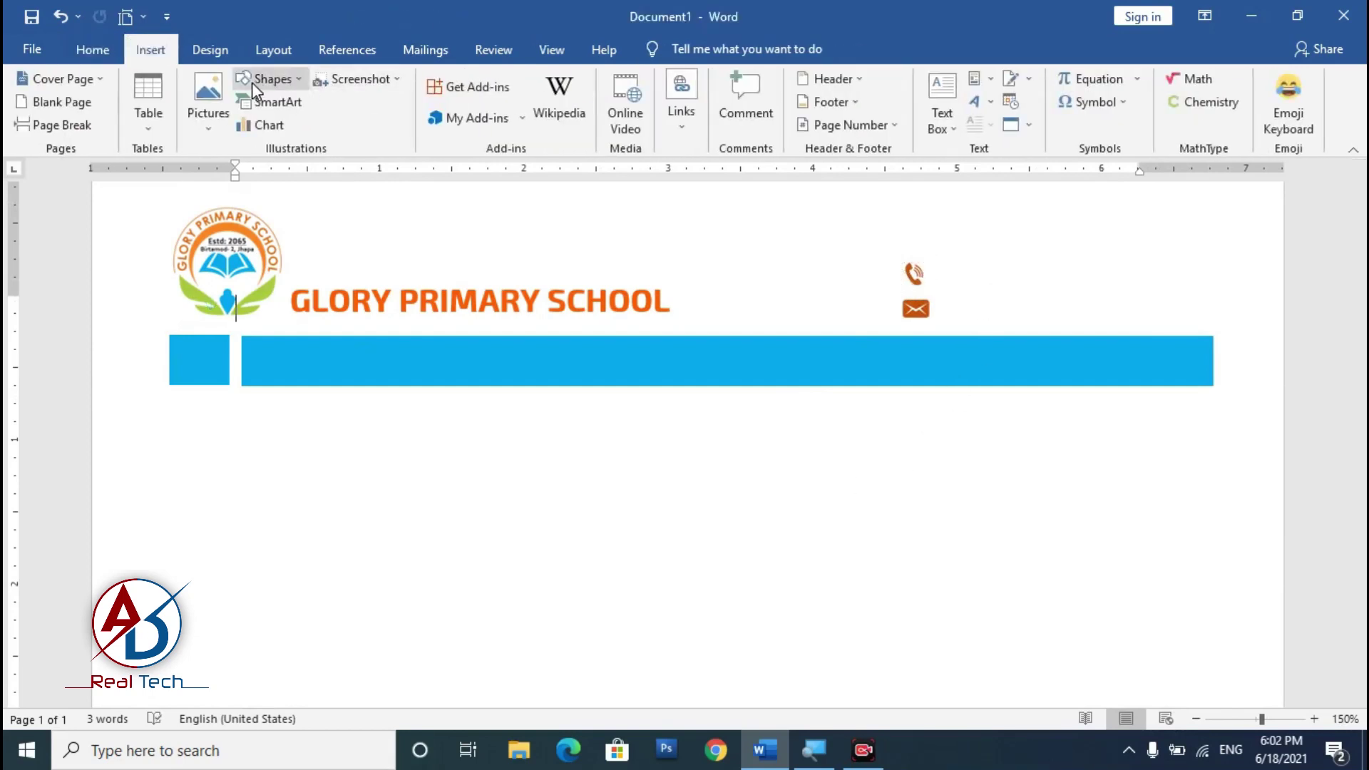
click(263, 78)
click(205, 89)
click(246, 200)
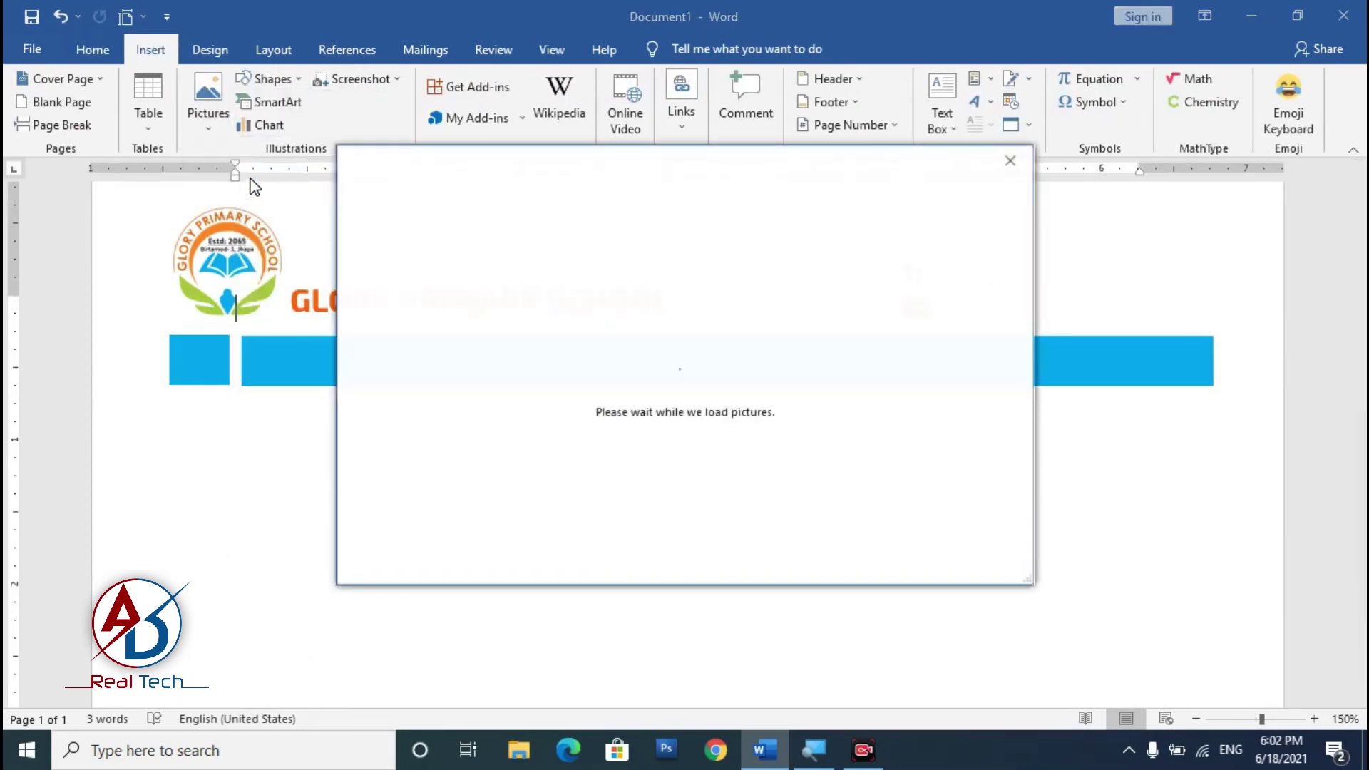
key(Escape)
click(208, 107)
click(251, 176)
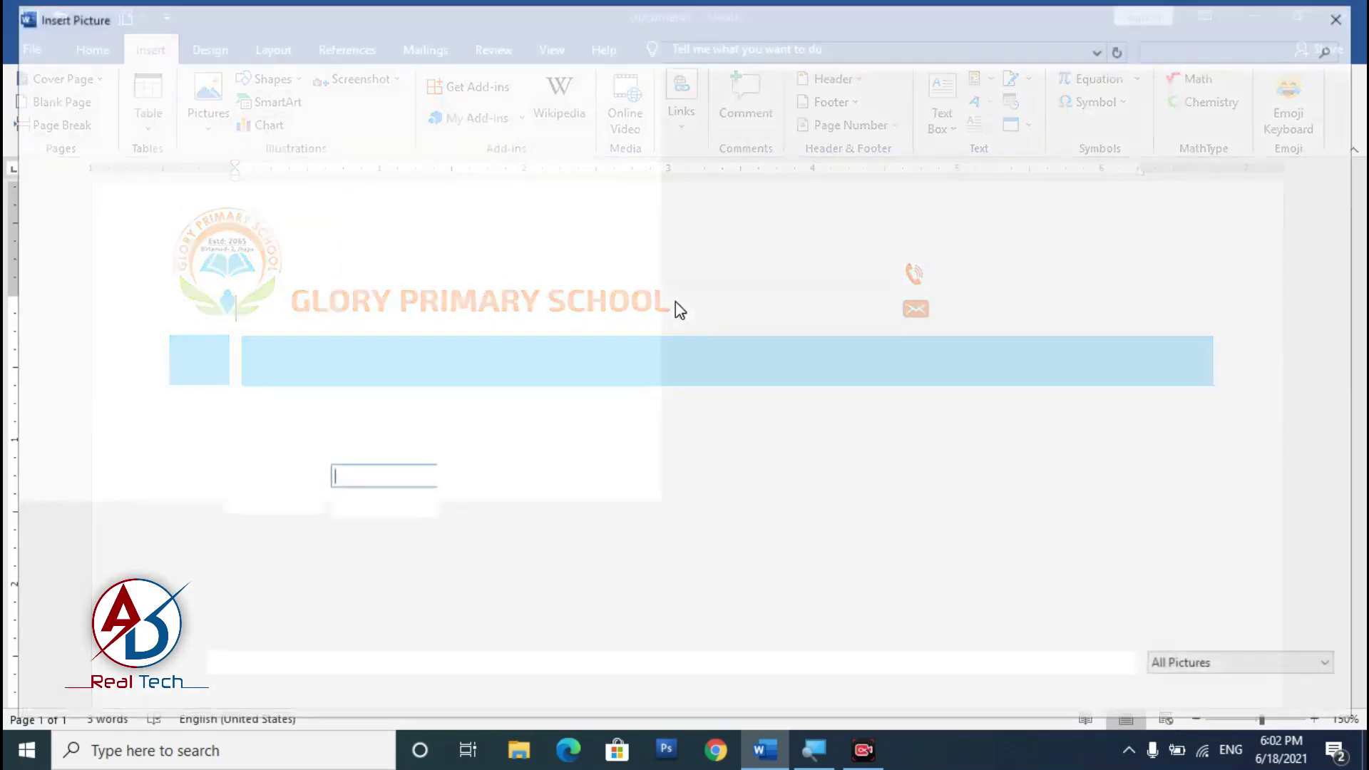
click(747, 374)
click(1189, 696)
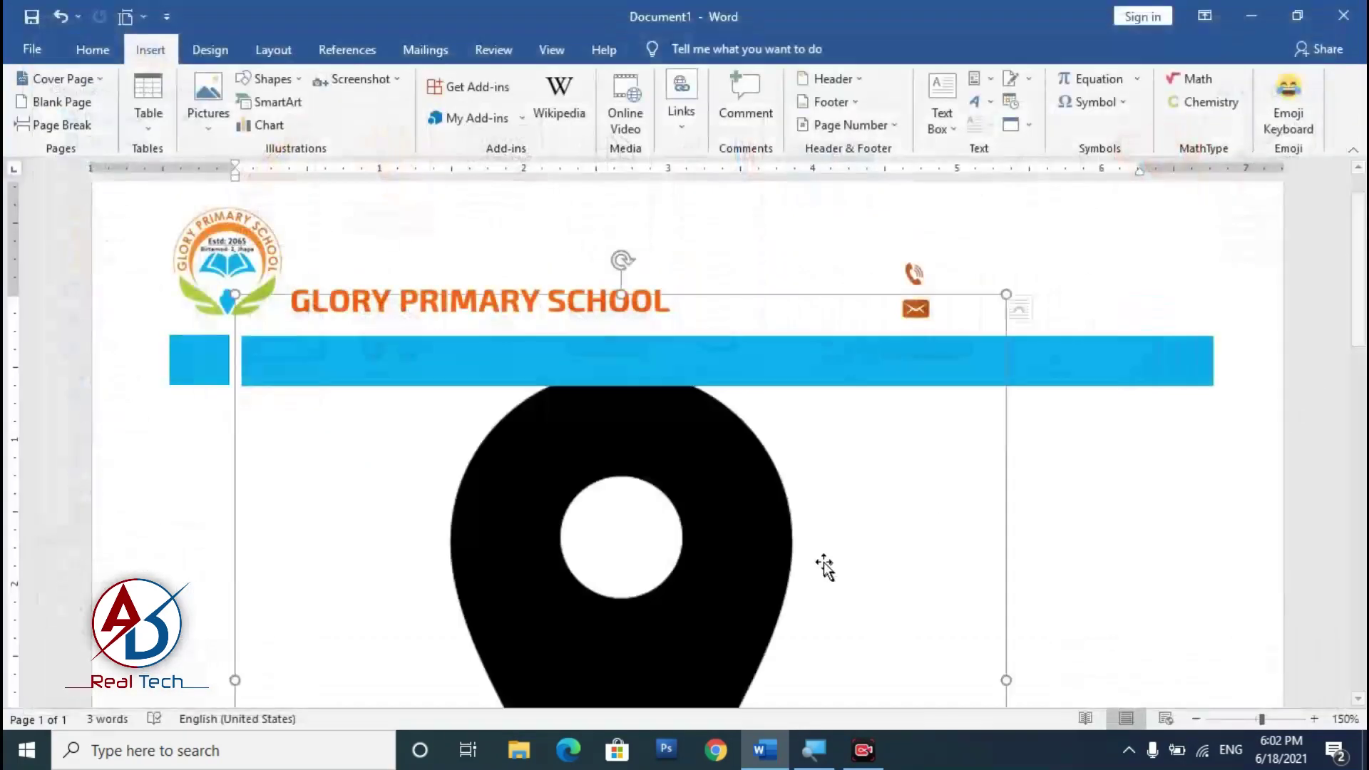
- Float the location pin in front of text, shrink it and place it inside the blue square
click(918, 102)
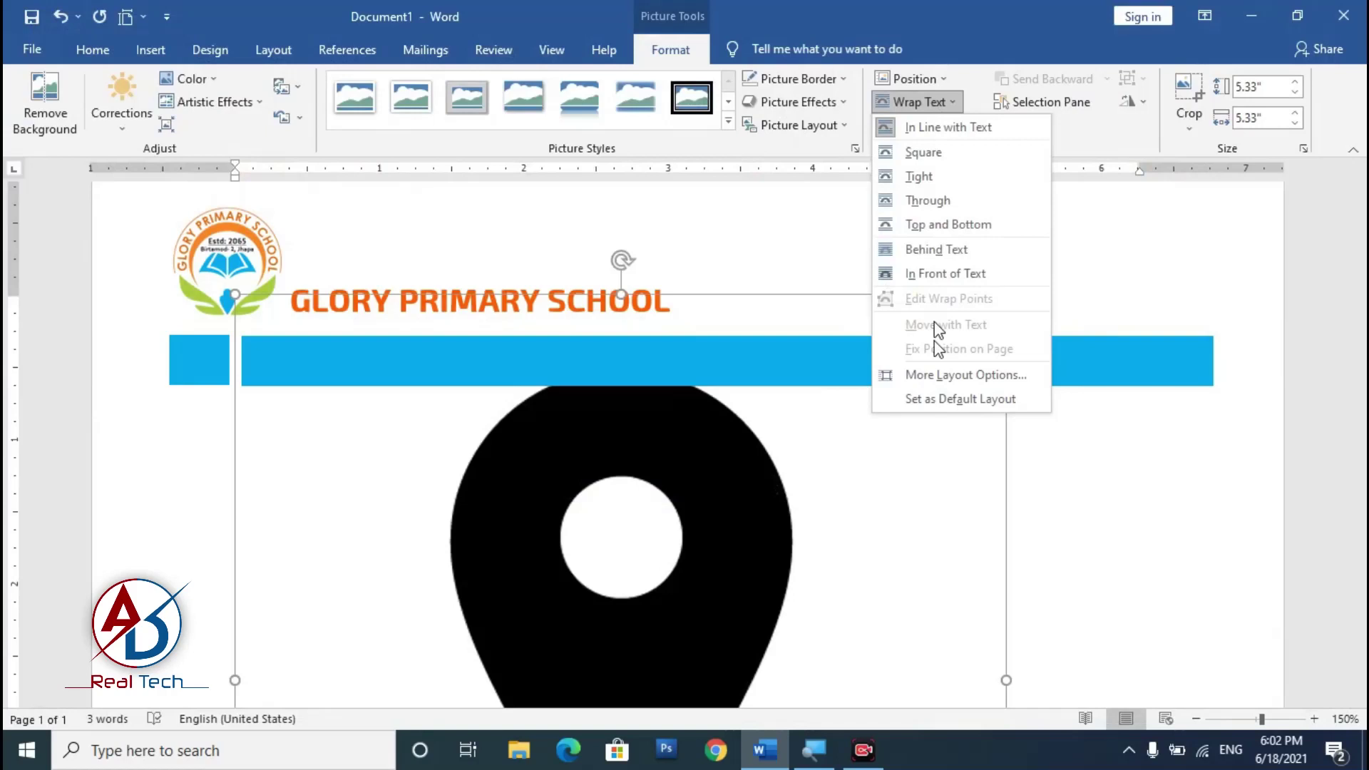
click(939, 273)
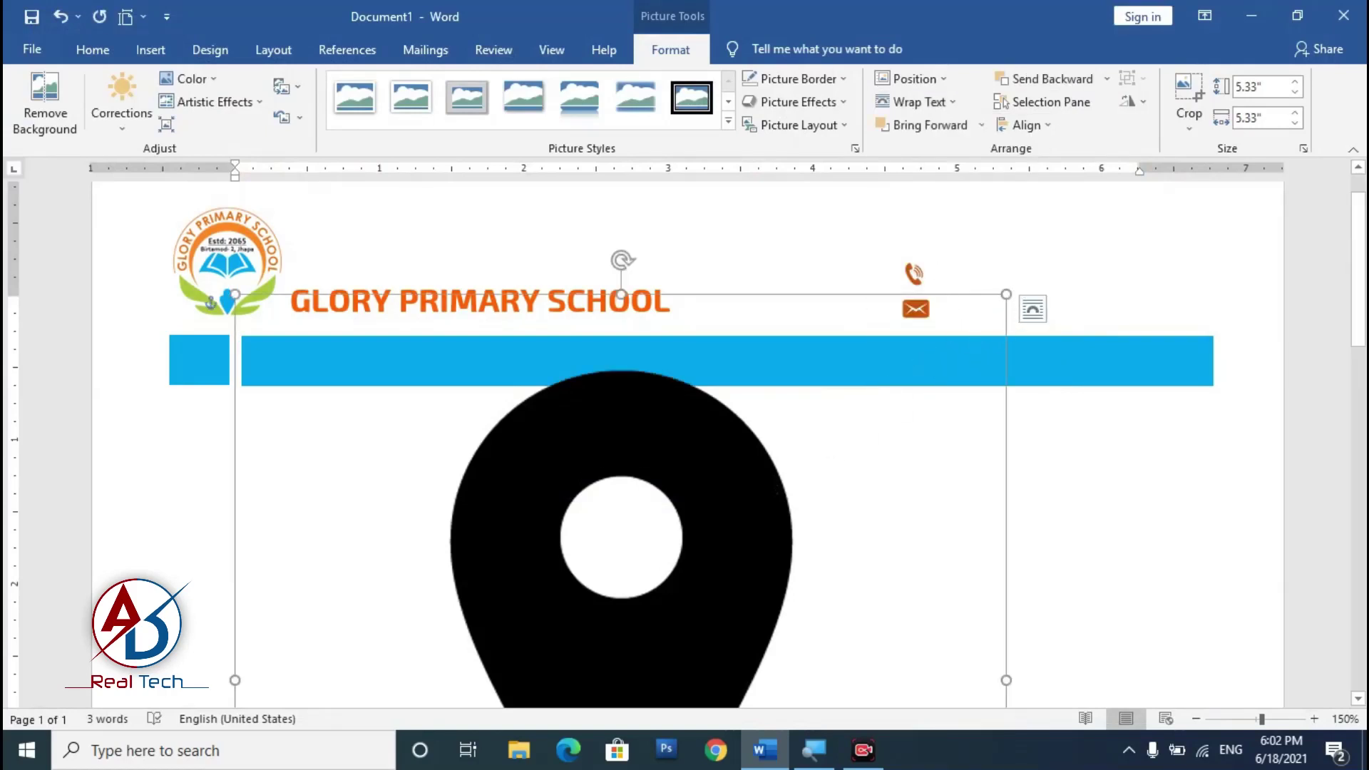
drag(962, 351, 751, 549)
scroll(713, 570, down, 5)
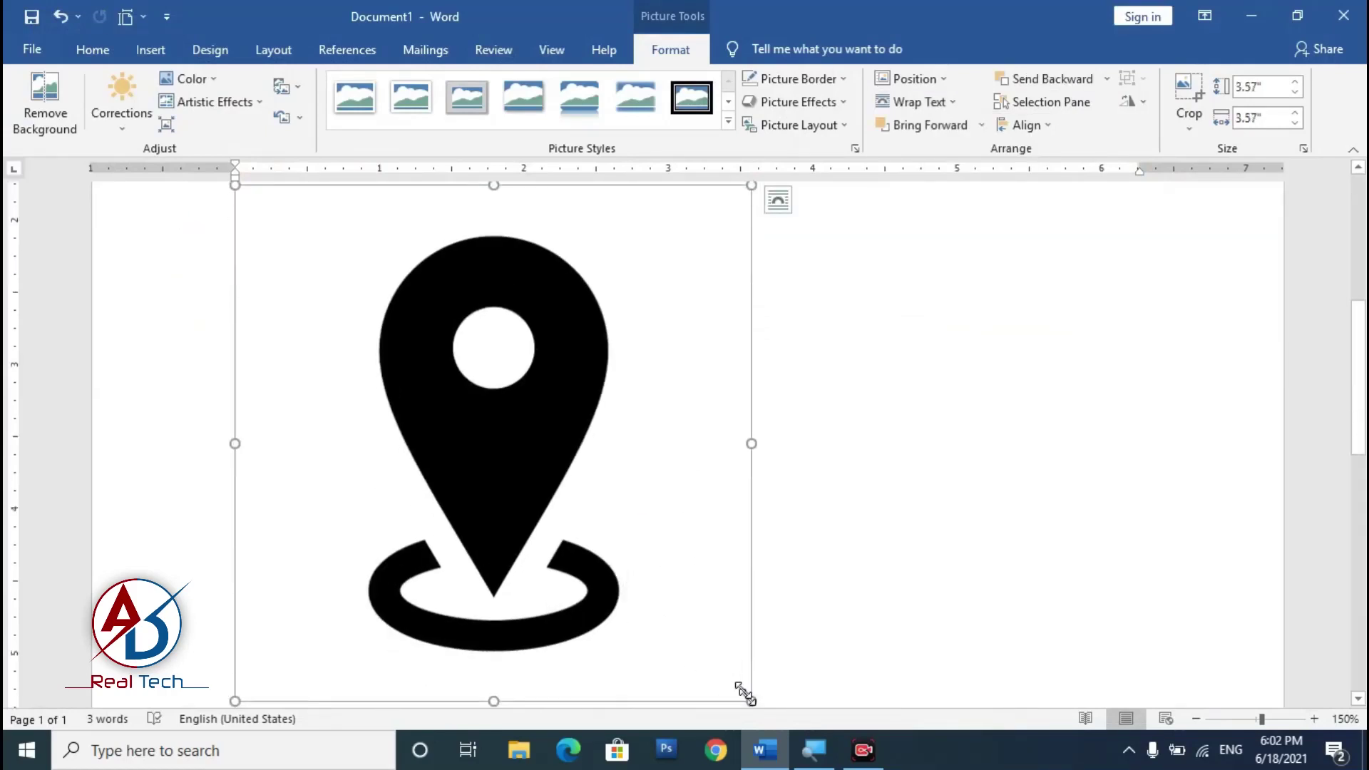
drag(745, 692, 315, 260)
scroll(456, 382, up, 5)
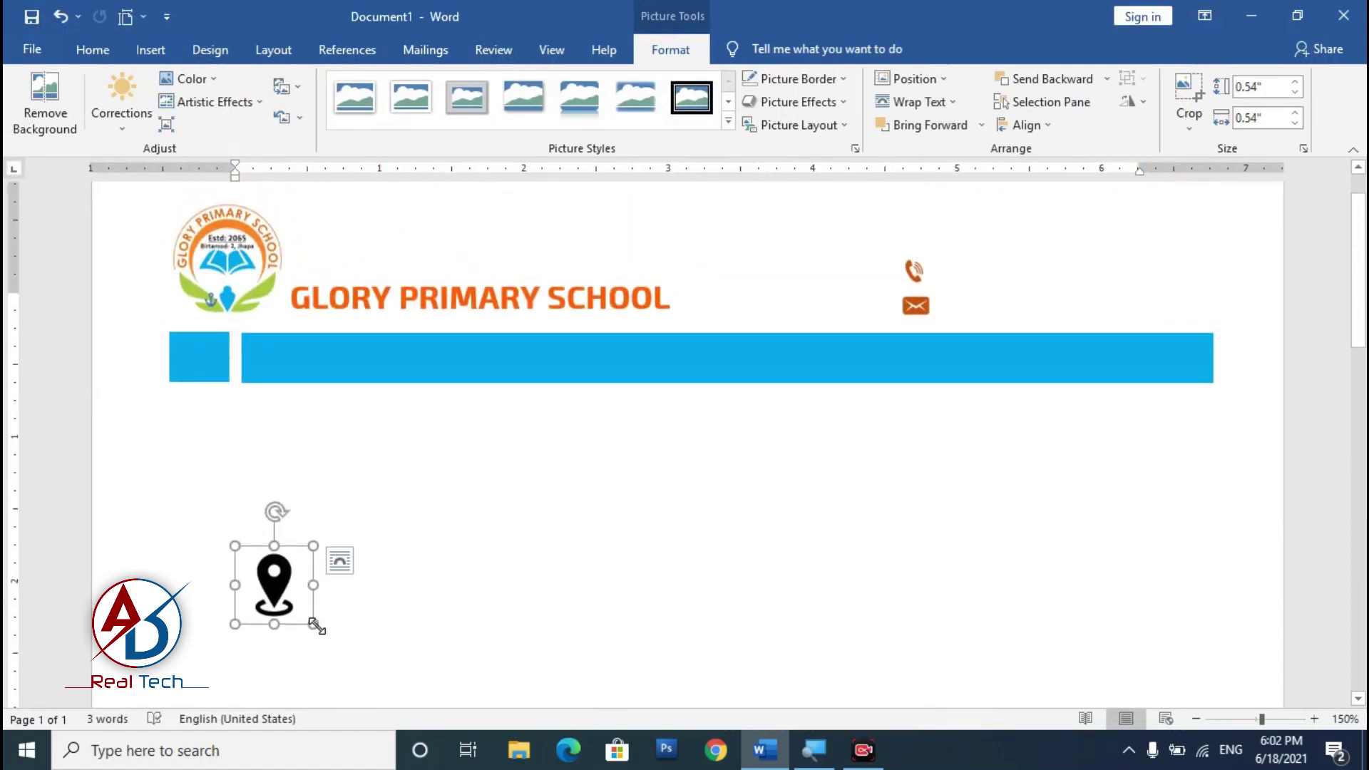
mouse_move(316, 625)
mouse_down()
mouse_move(230, 541)
mouse_move(263, 568)
mouse_move(198, 355)
mouse_up()
ctrl+scroll(196, 354, up, 5)
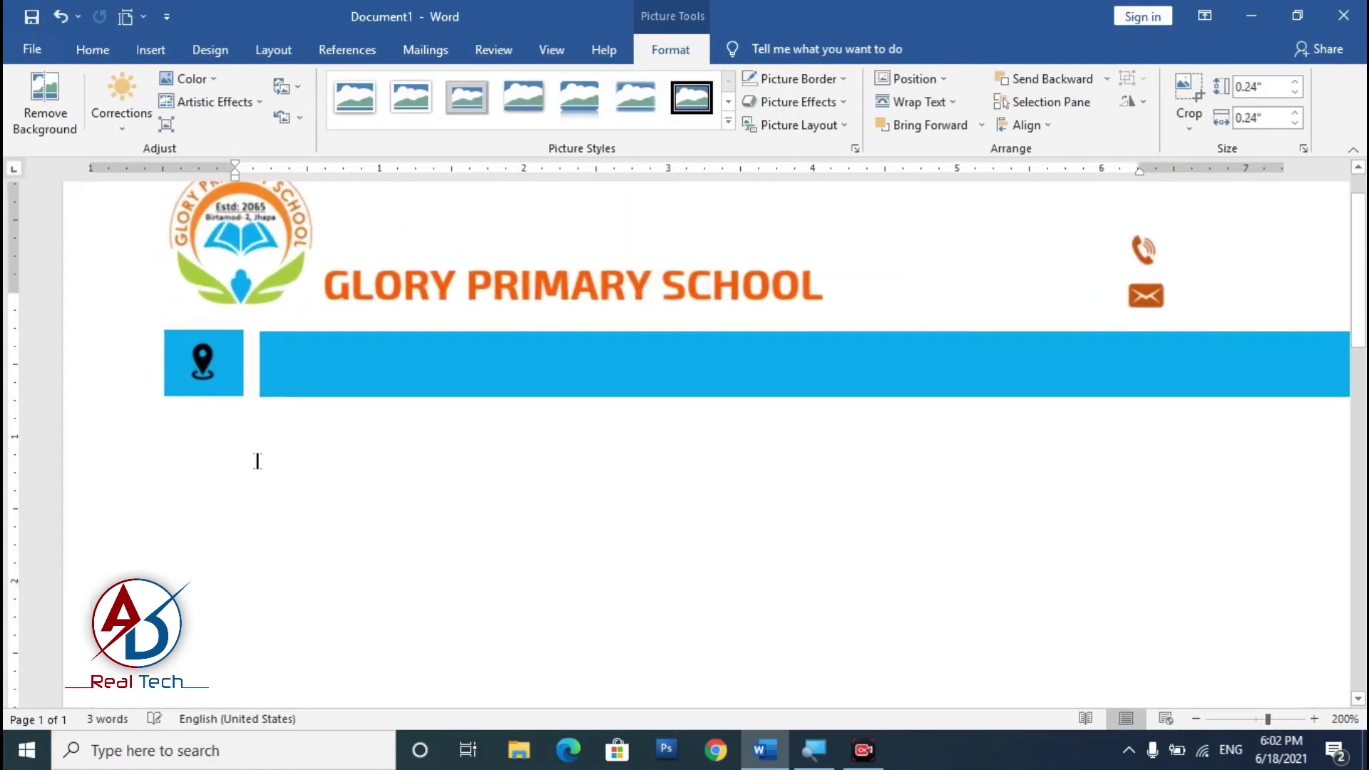
- Nudge the school logo and the blue pin square right until their left edges align
click(166, 388)
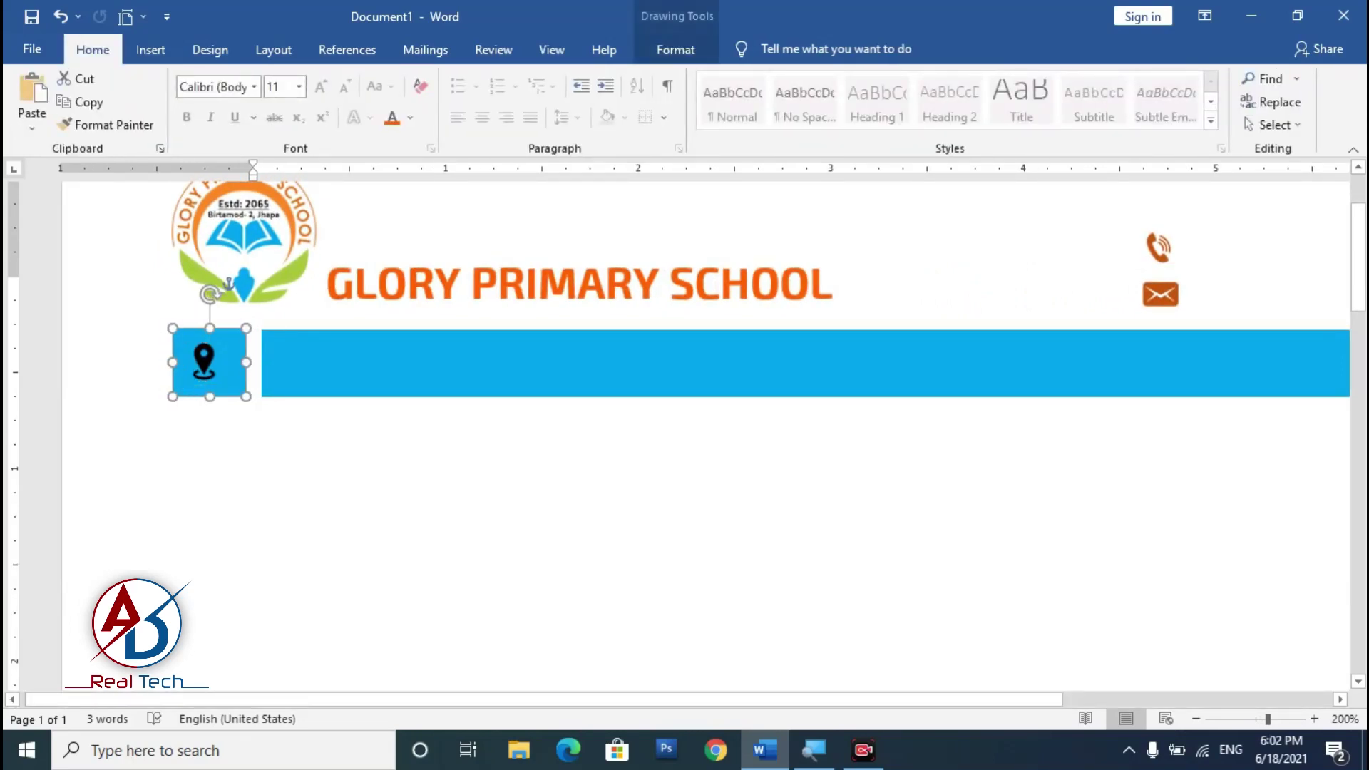
click(274, 280)
key(Right)
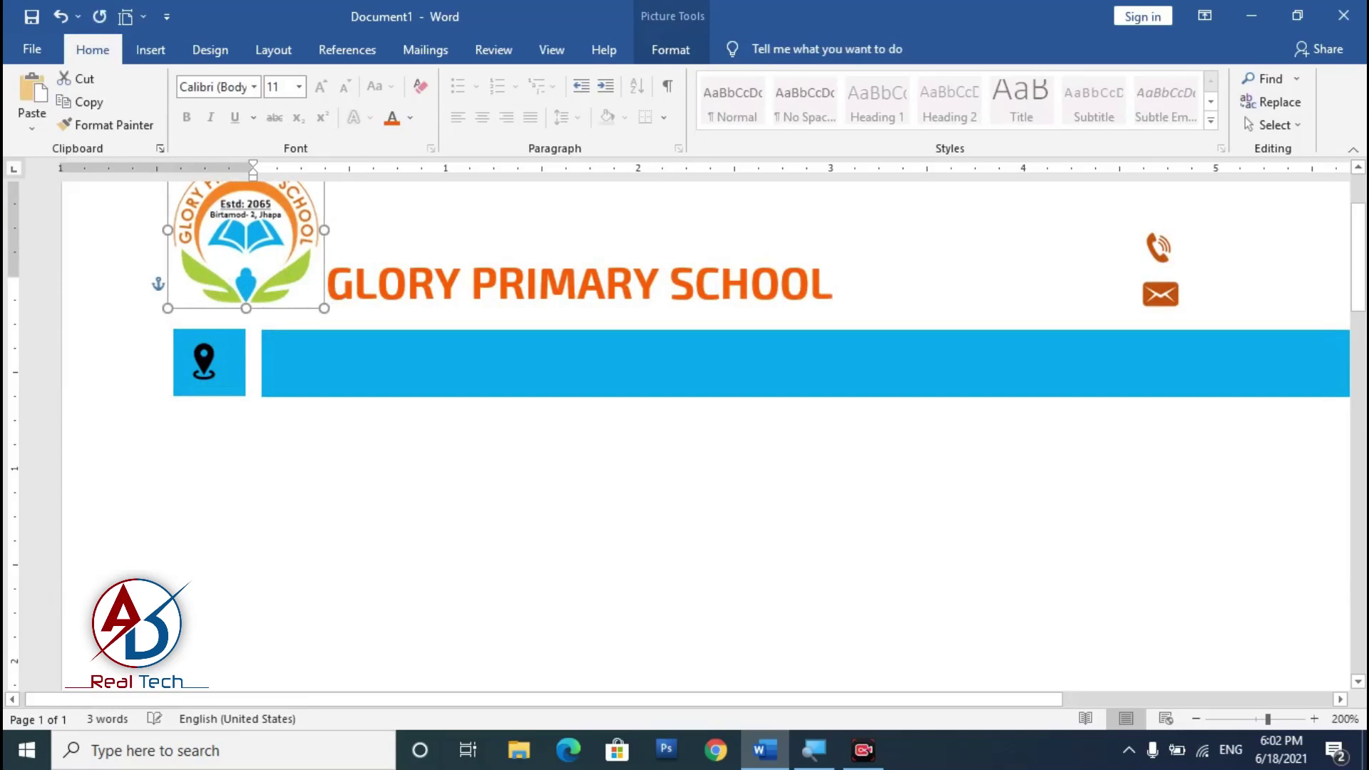
key(Right)
key(Right)
click(177, 385)
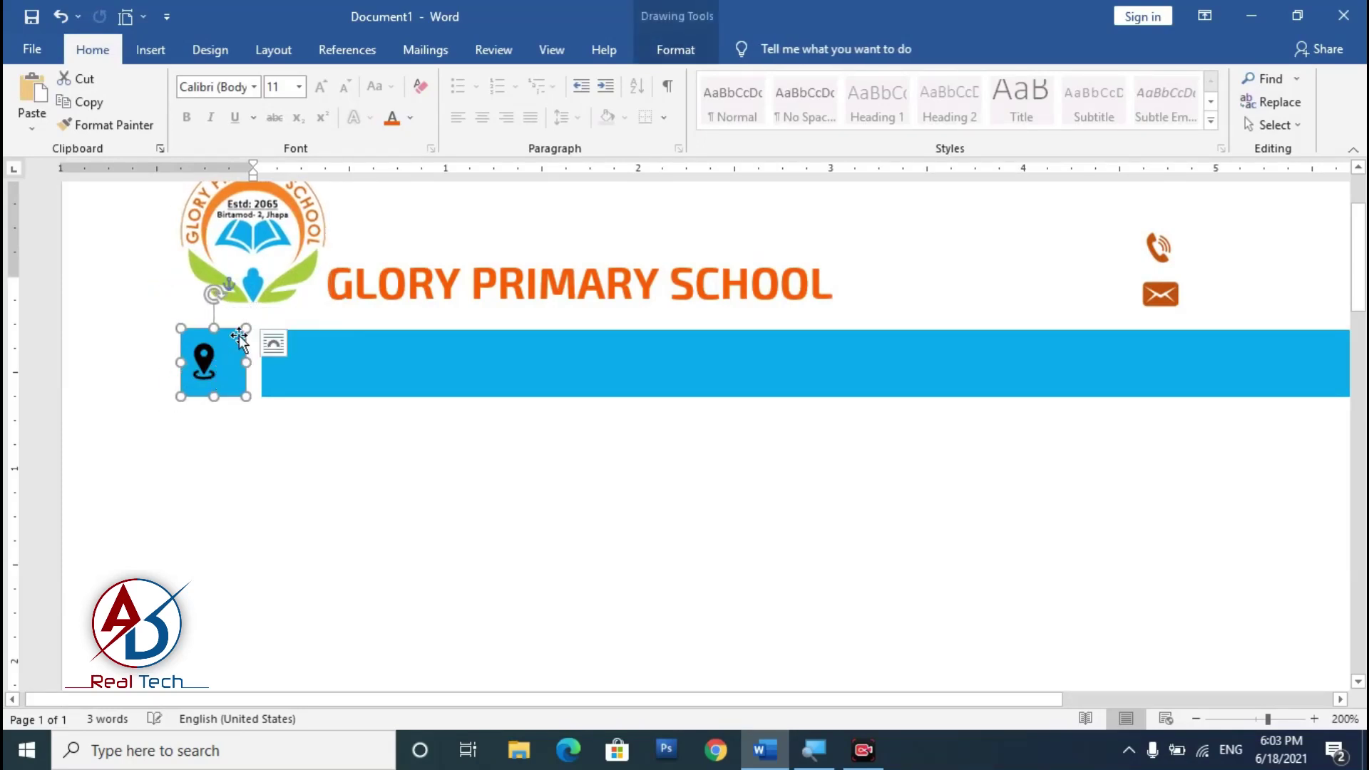
click(268, 280)
key(Right)
click(235, 363)
key(Right)
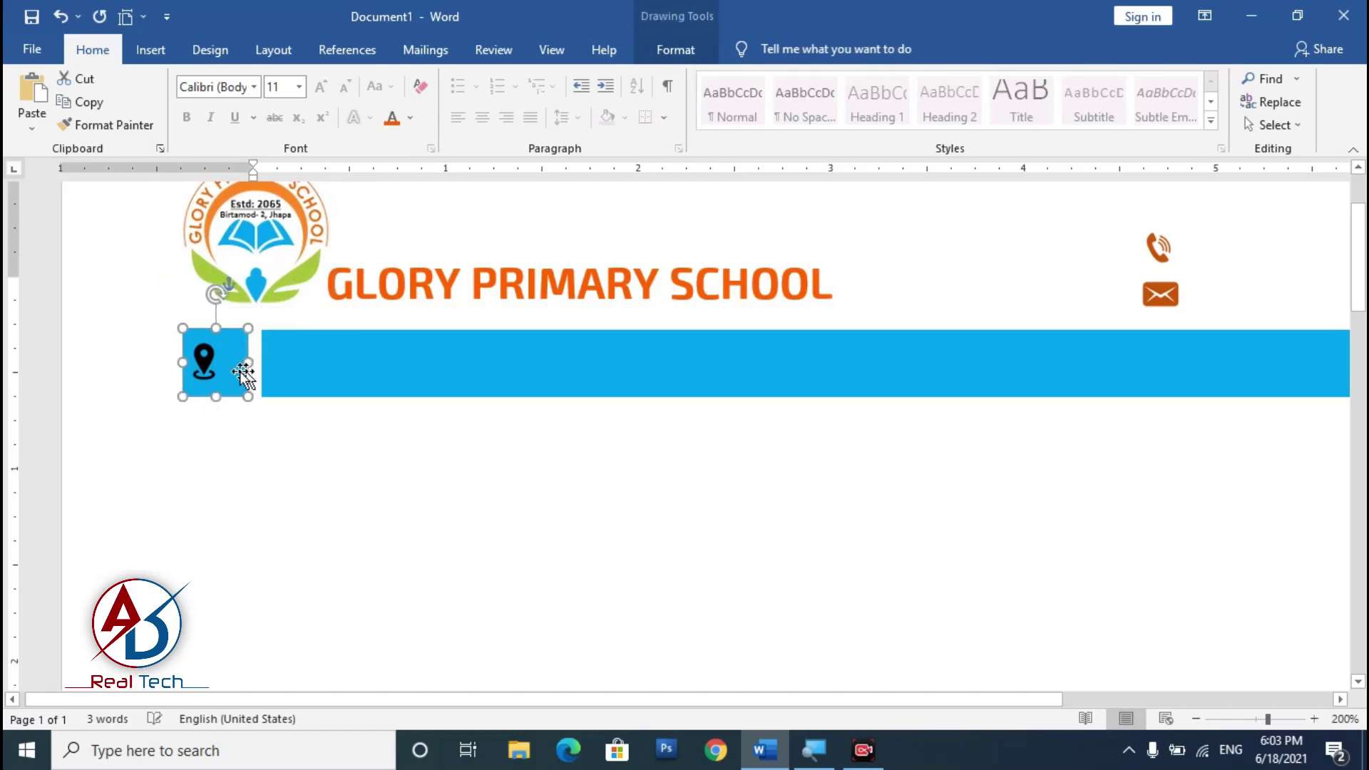
click(203, 368)
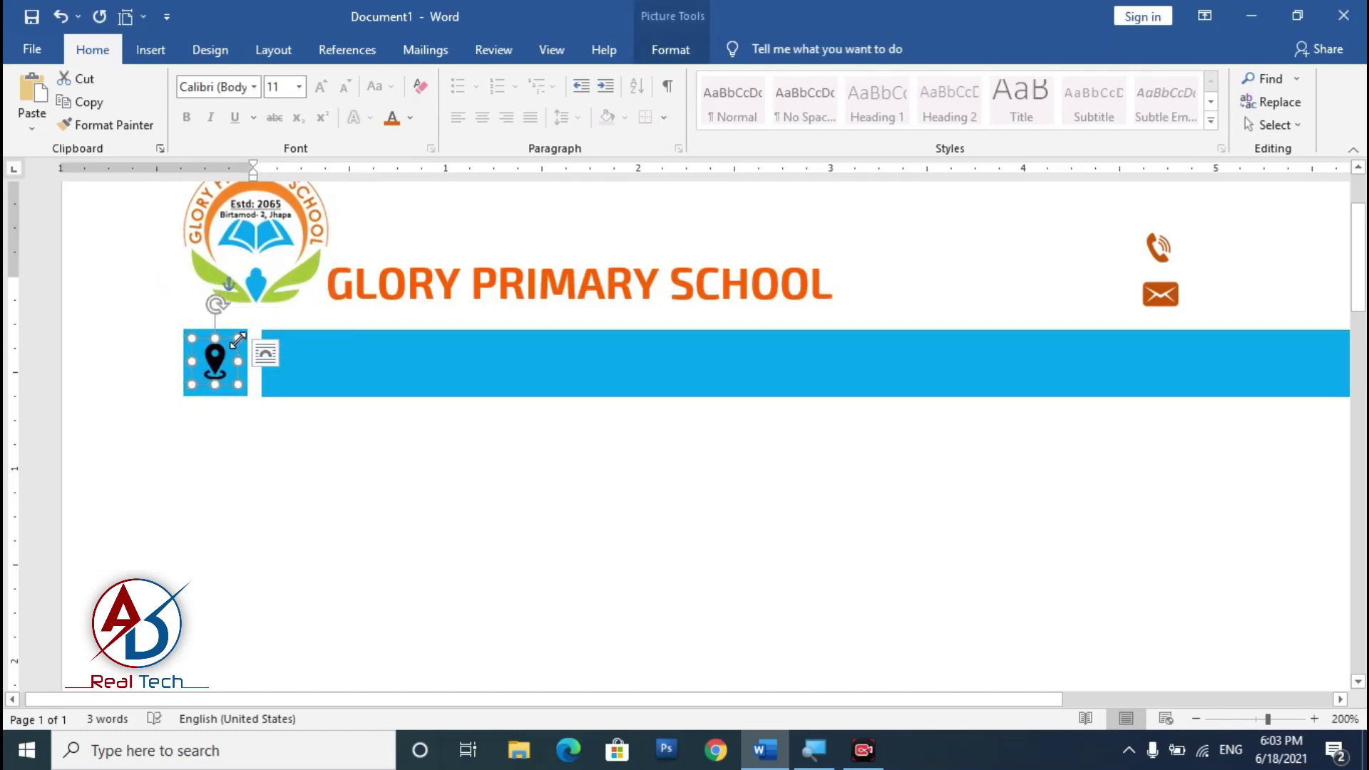
key(Escape)
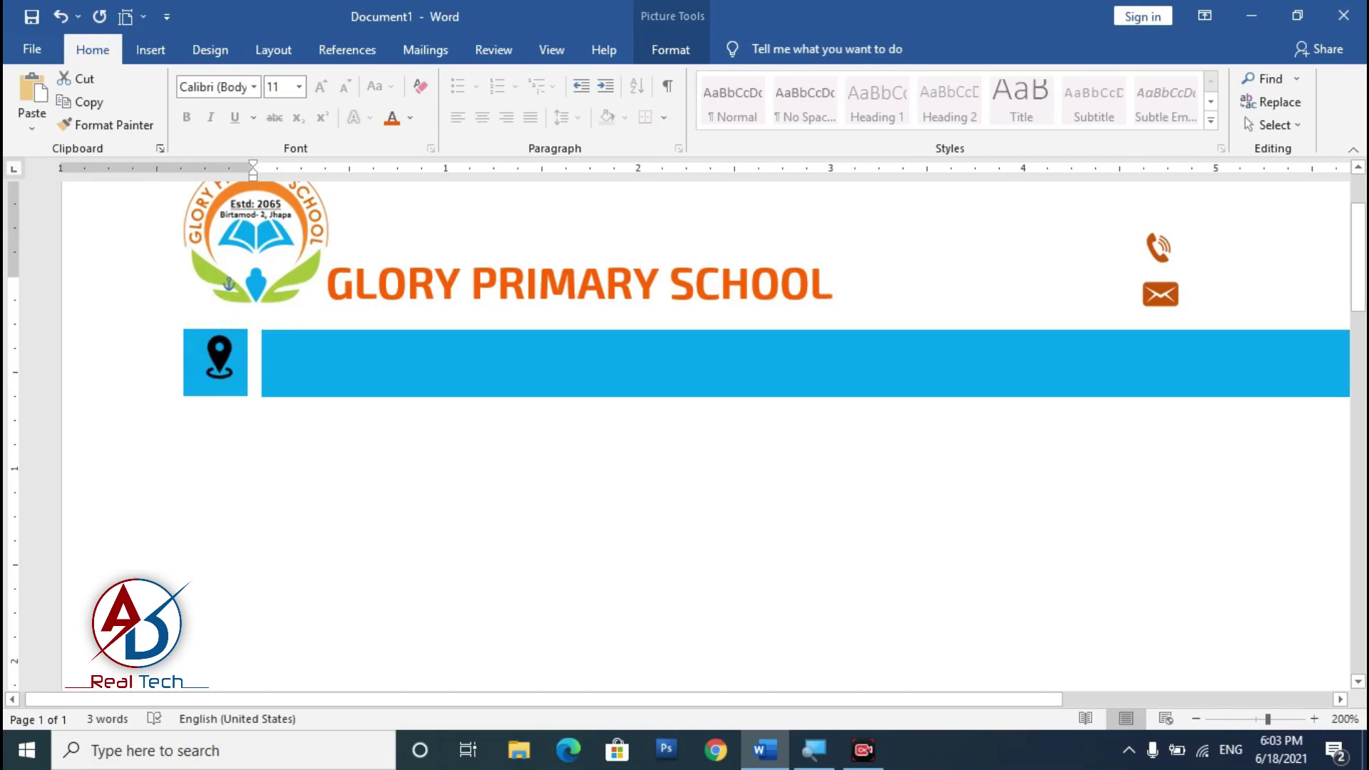
click(220, 356)
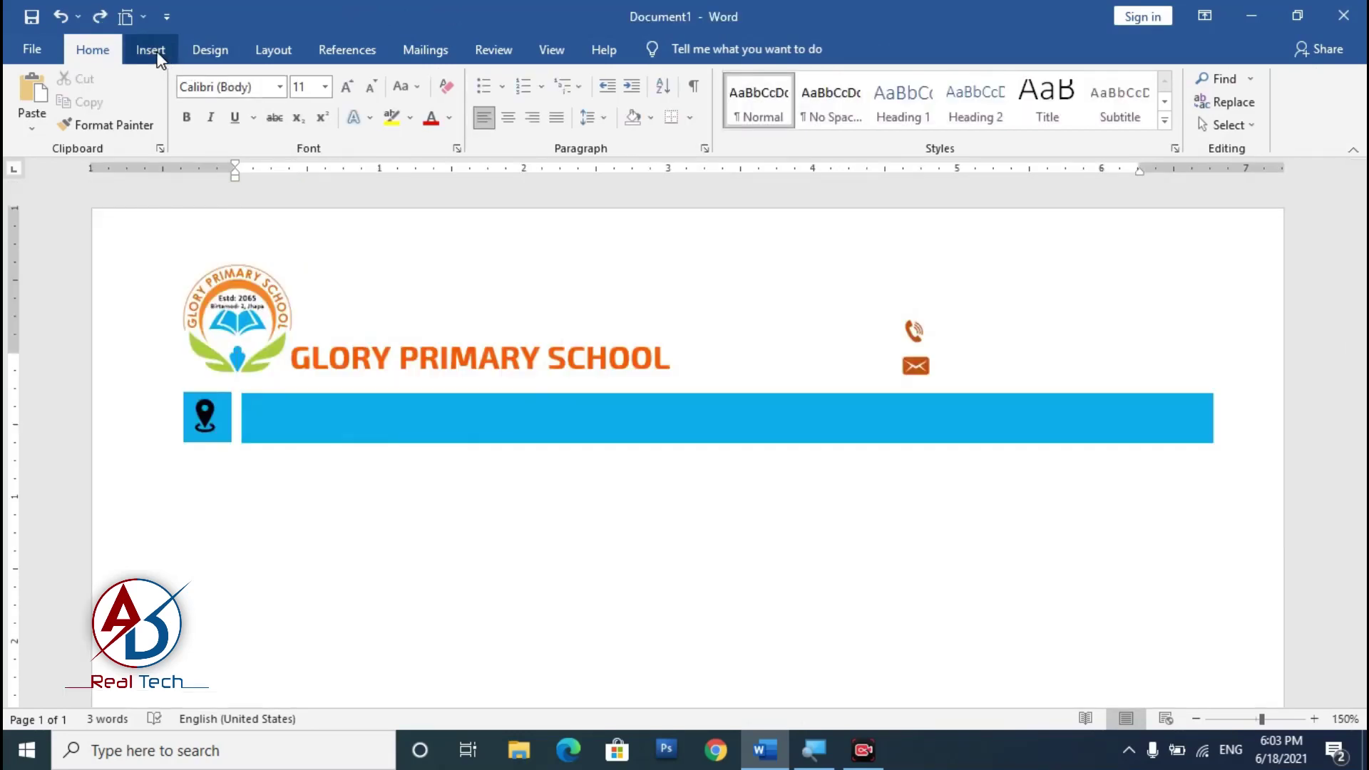
- Insert a WordArt text box and clear its styling to plain text
click(151, 49)
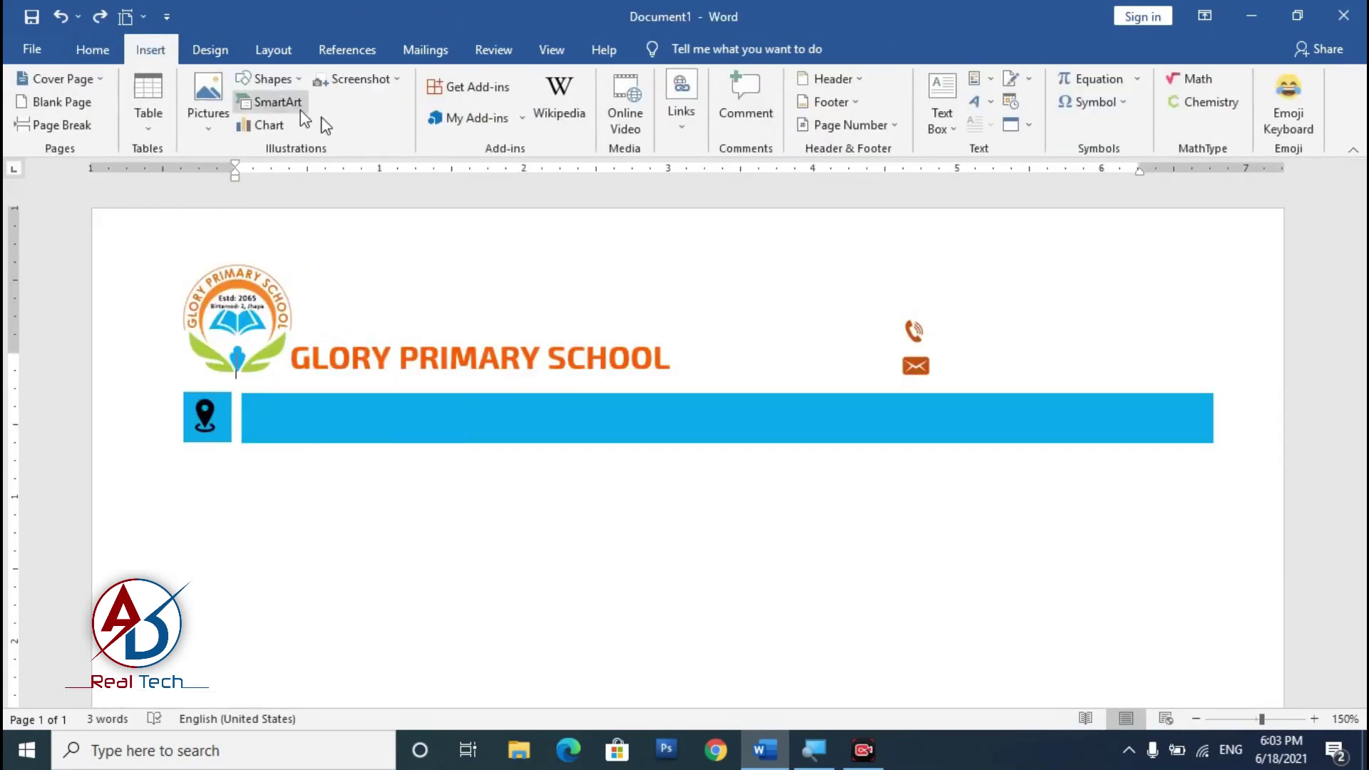
click(974, 102)
click(990, 129)
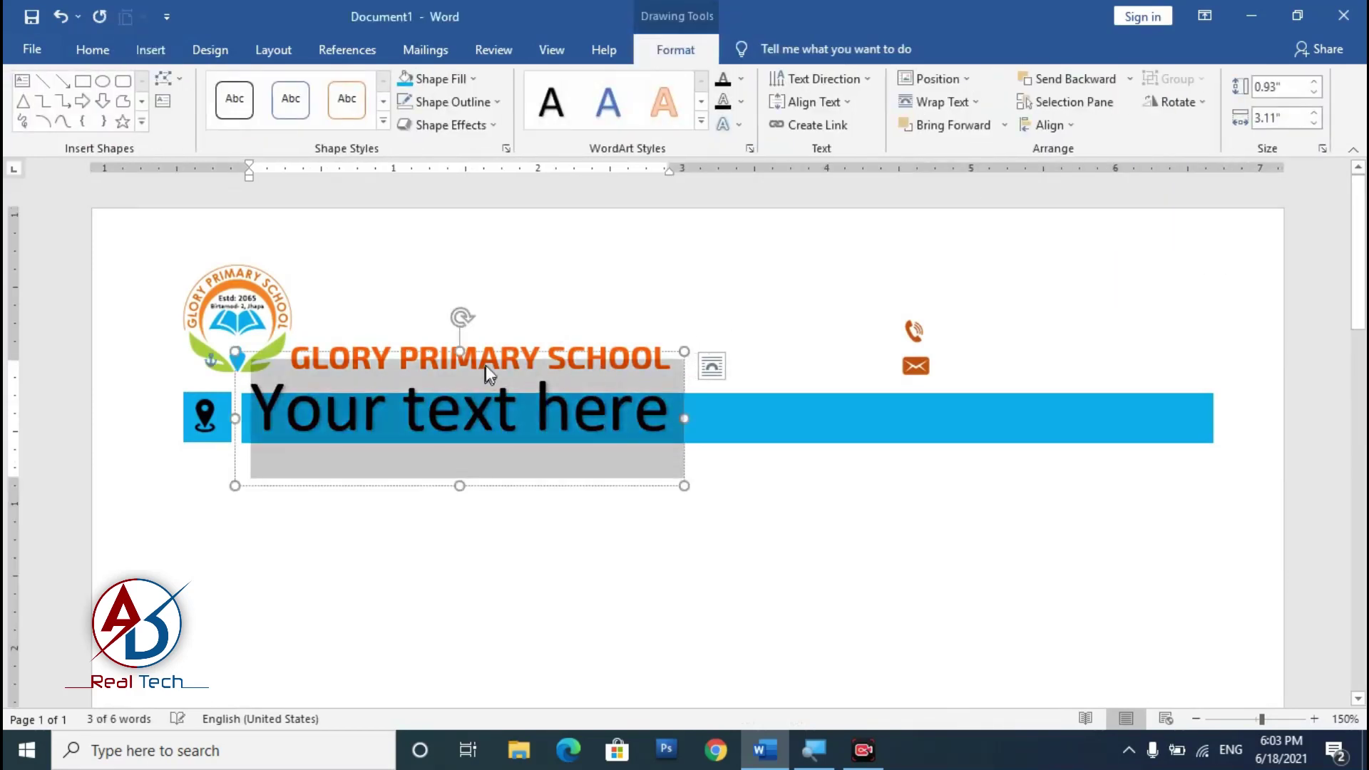
drag(501, 375, 588, 489)
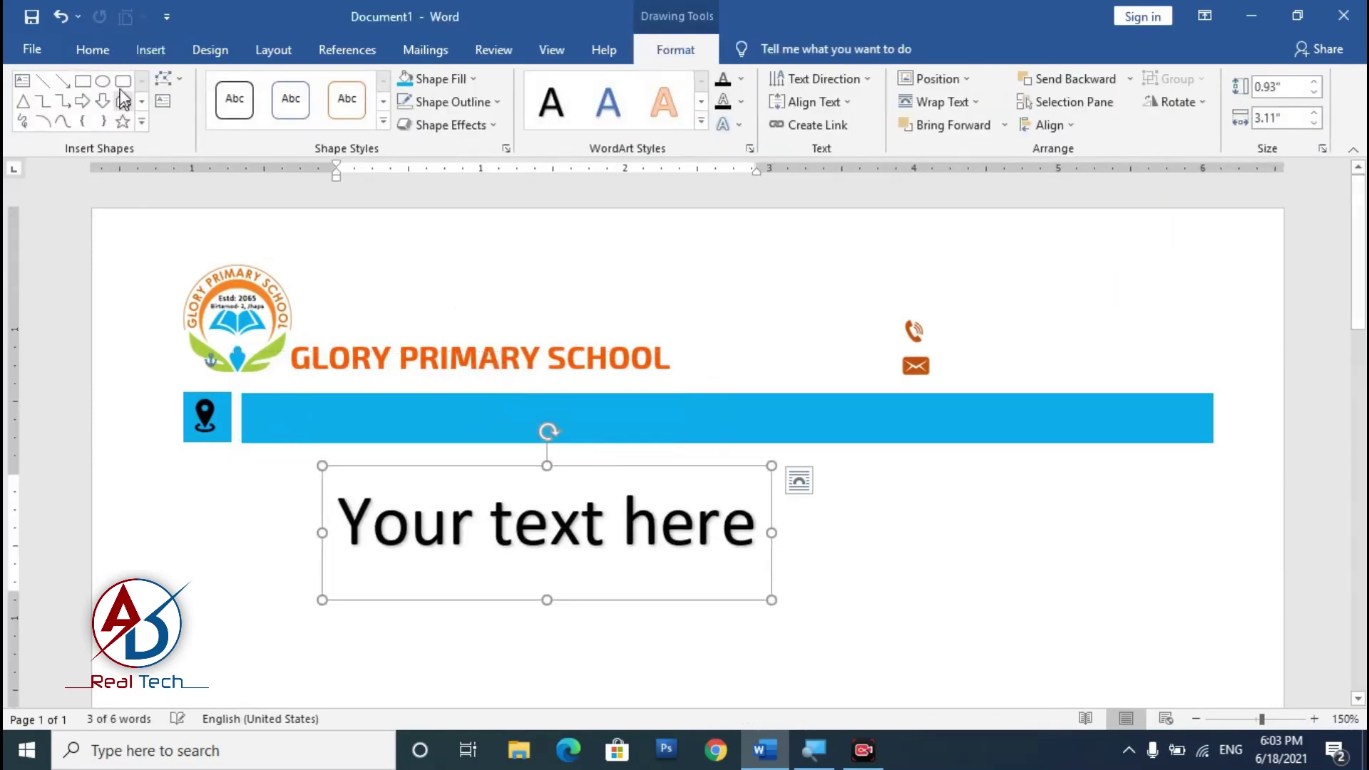
click(93, 49)
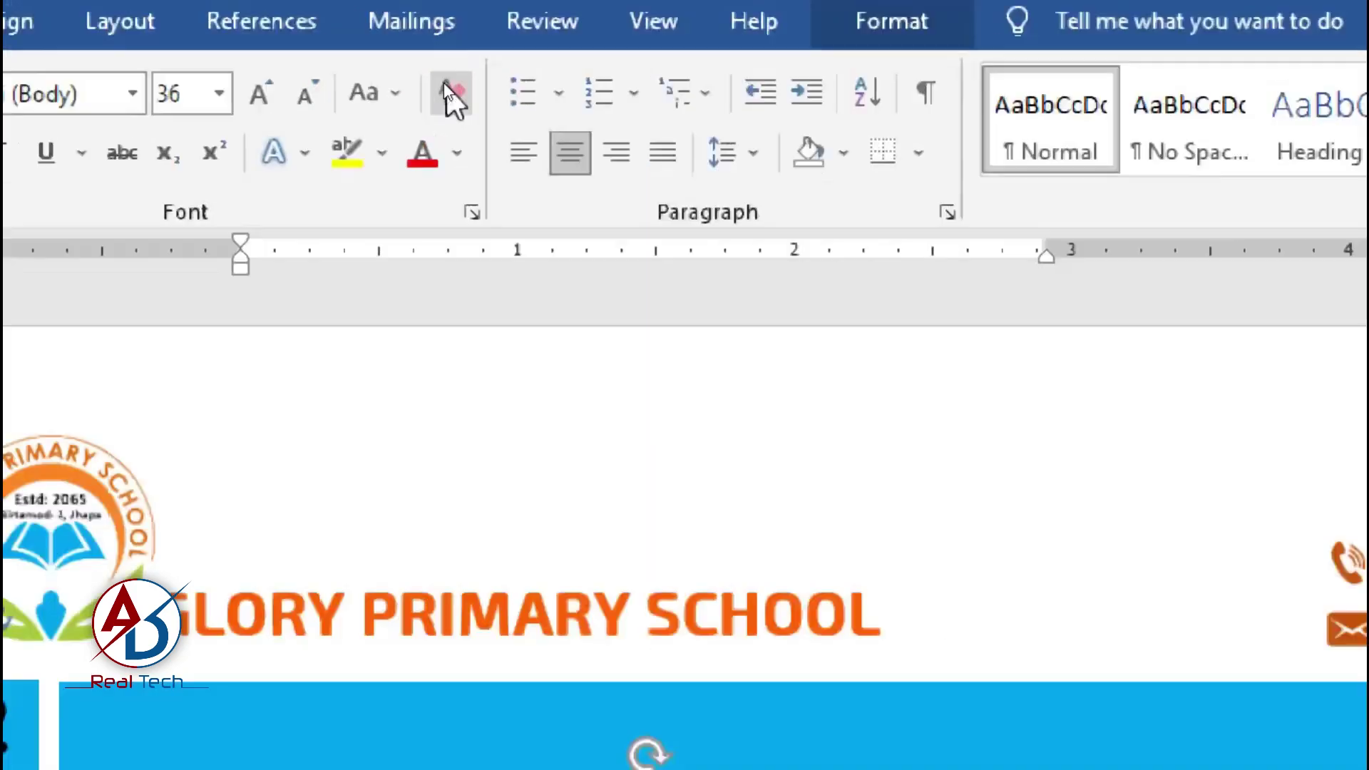
click(444, 83)
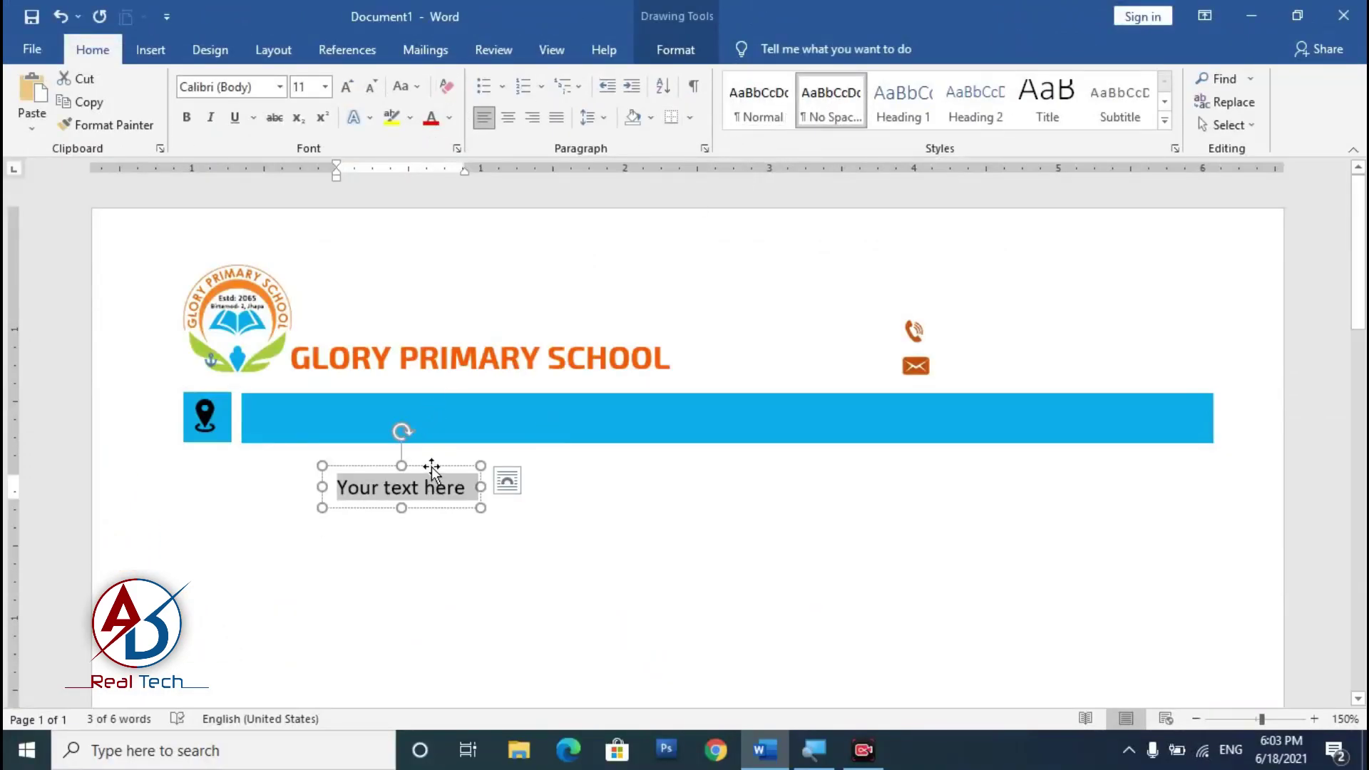
drag(431, 467, 673, 266)
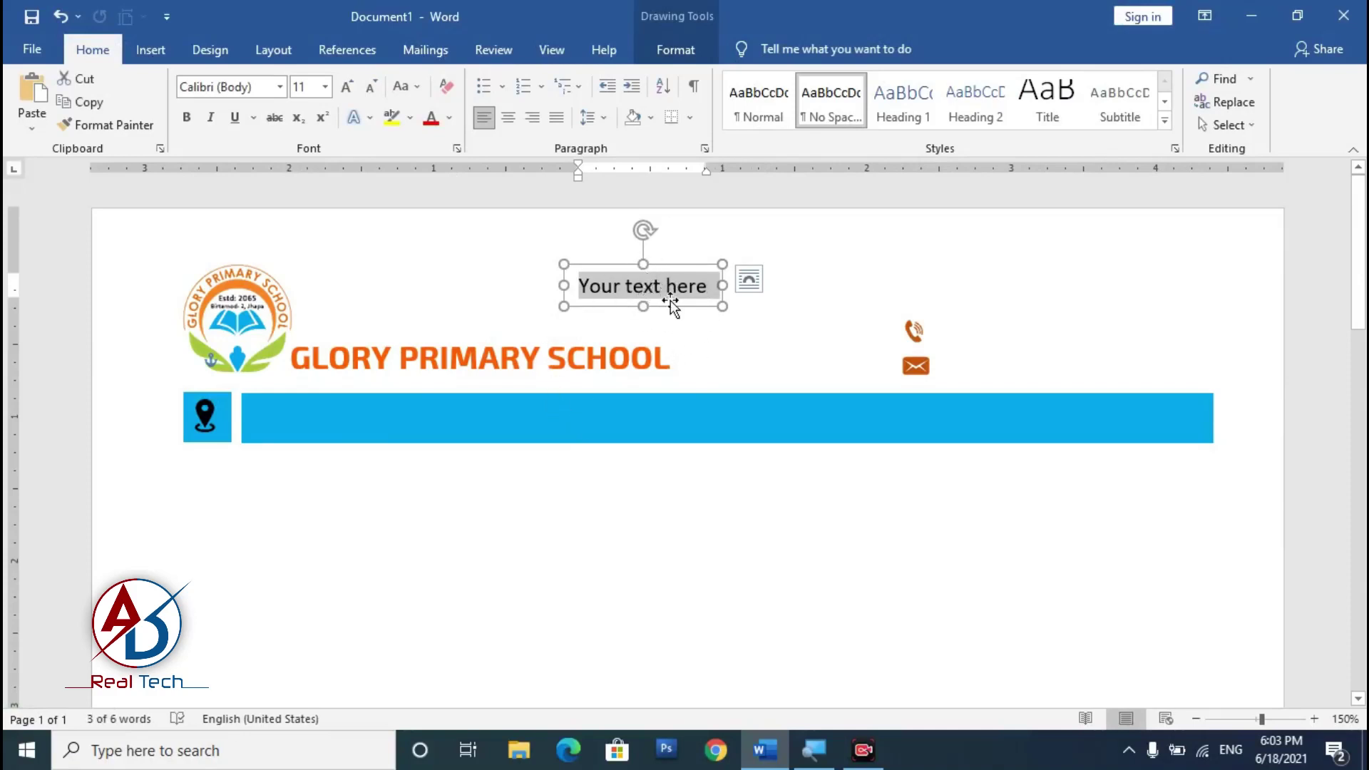
- Enter the school's two phone numbers, place the box beside the phone icon and duplicate it
text(123-456-7890)
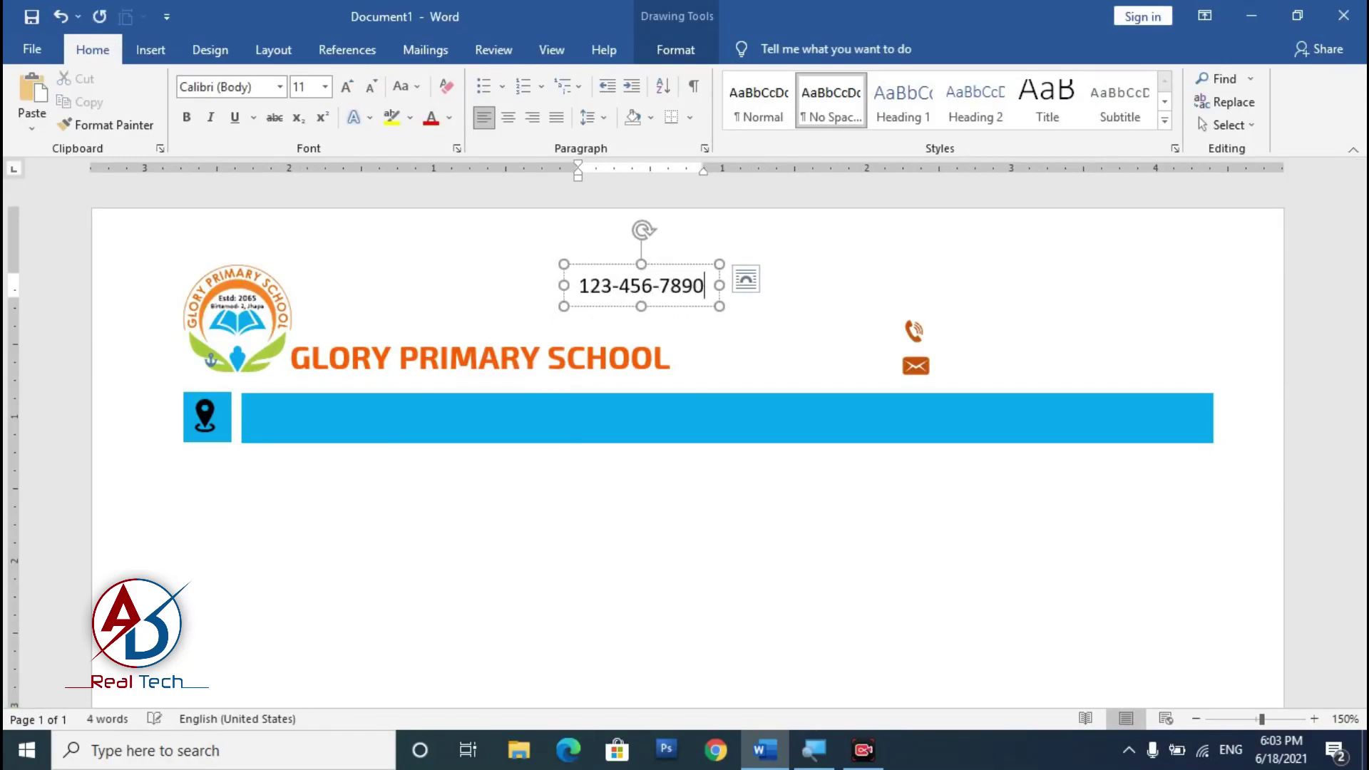
text(, 556-666-7777)
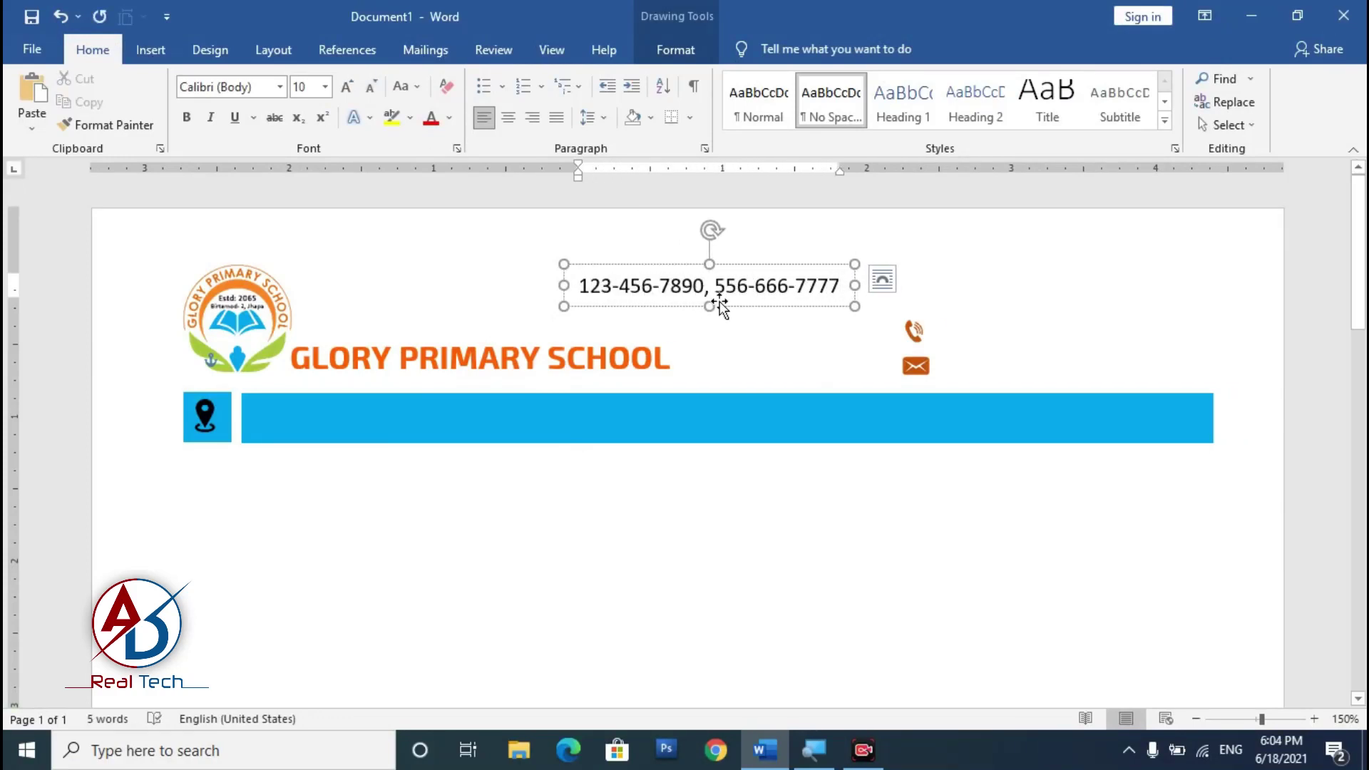
drag(717, 305, 892, 317)
drag(999, 291, 1237, 331)
key(ctrl+c)
key(ctrl+v)
key(Down)
key(Down)
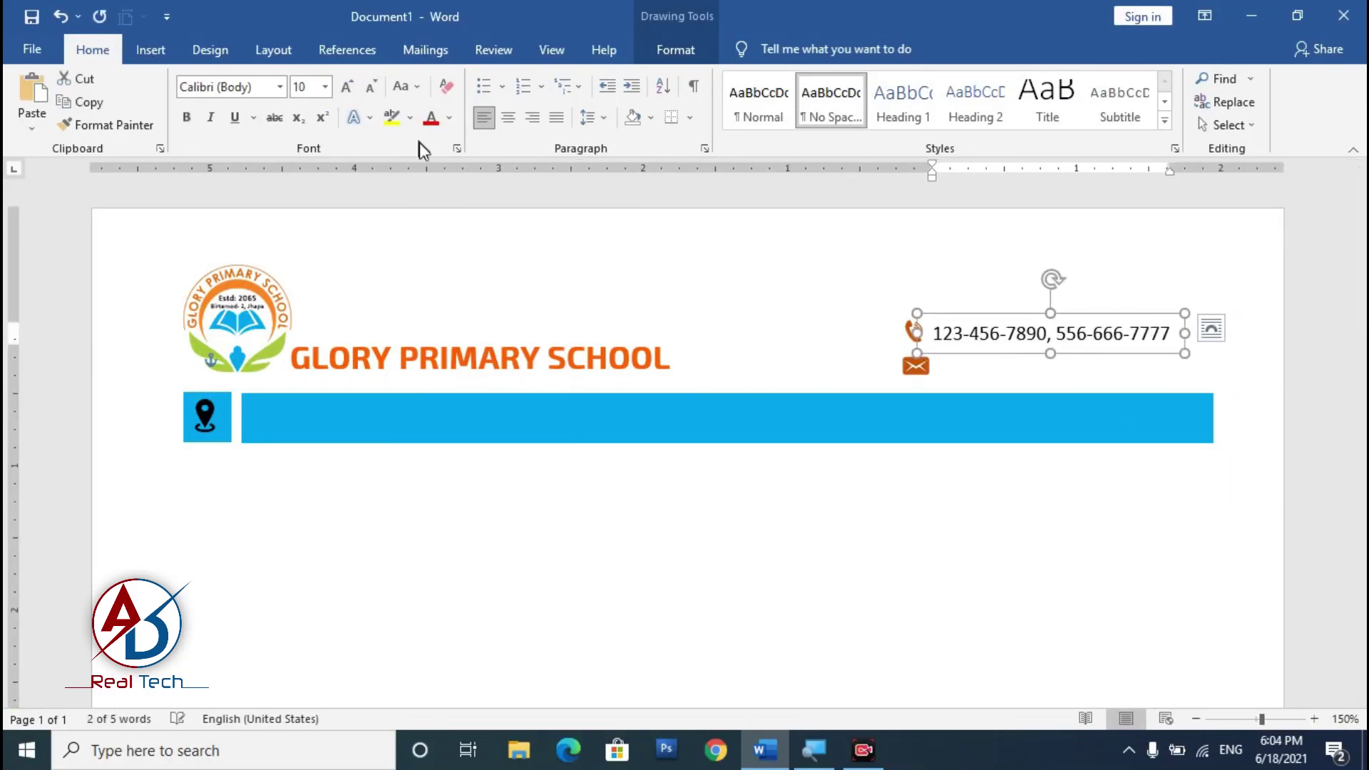
scroll(1199, 117, down, 1)
- Replace the duplicate box's text with the school's e-mail address and copy the box onto the blue bar
key(ctrl+a)
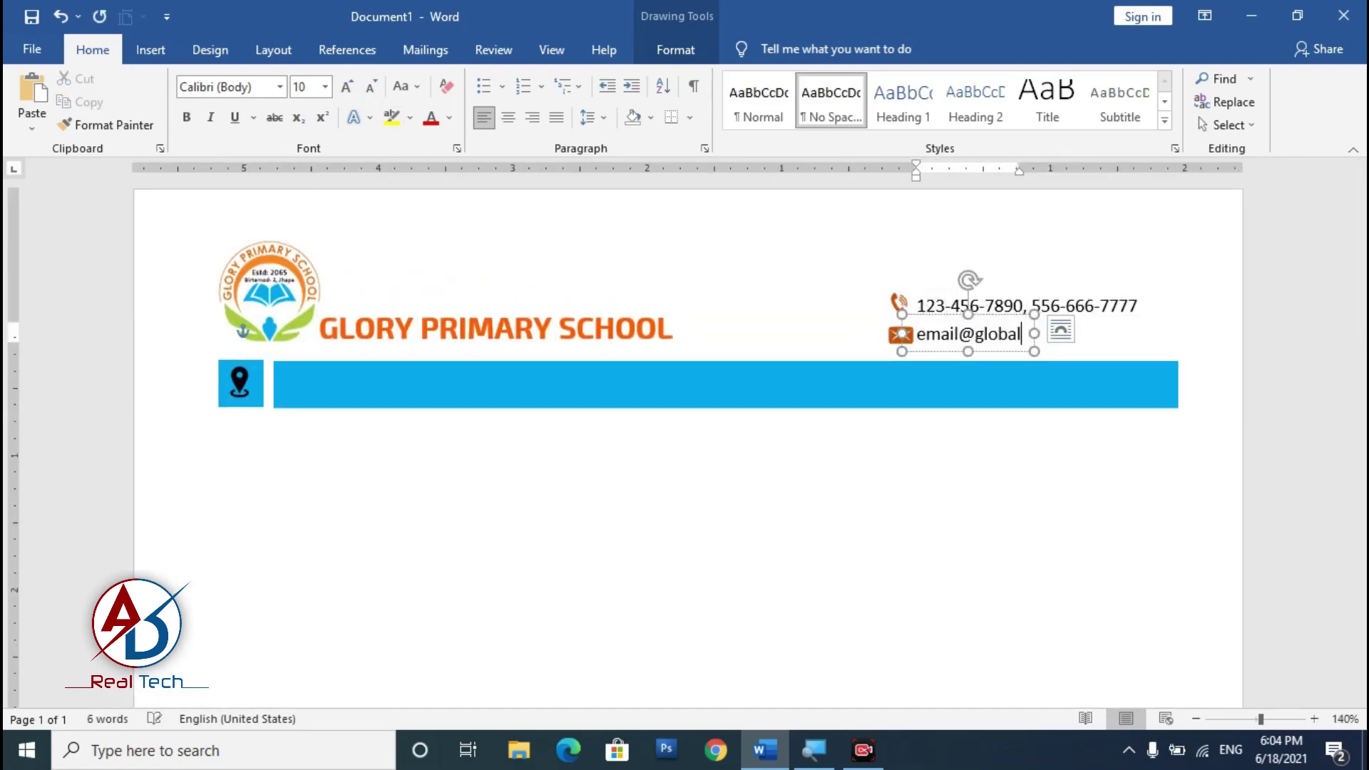
key(Left)
key(Left)
key(Left)
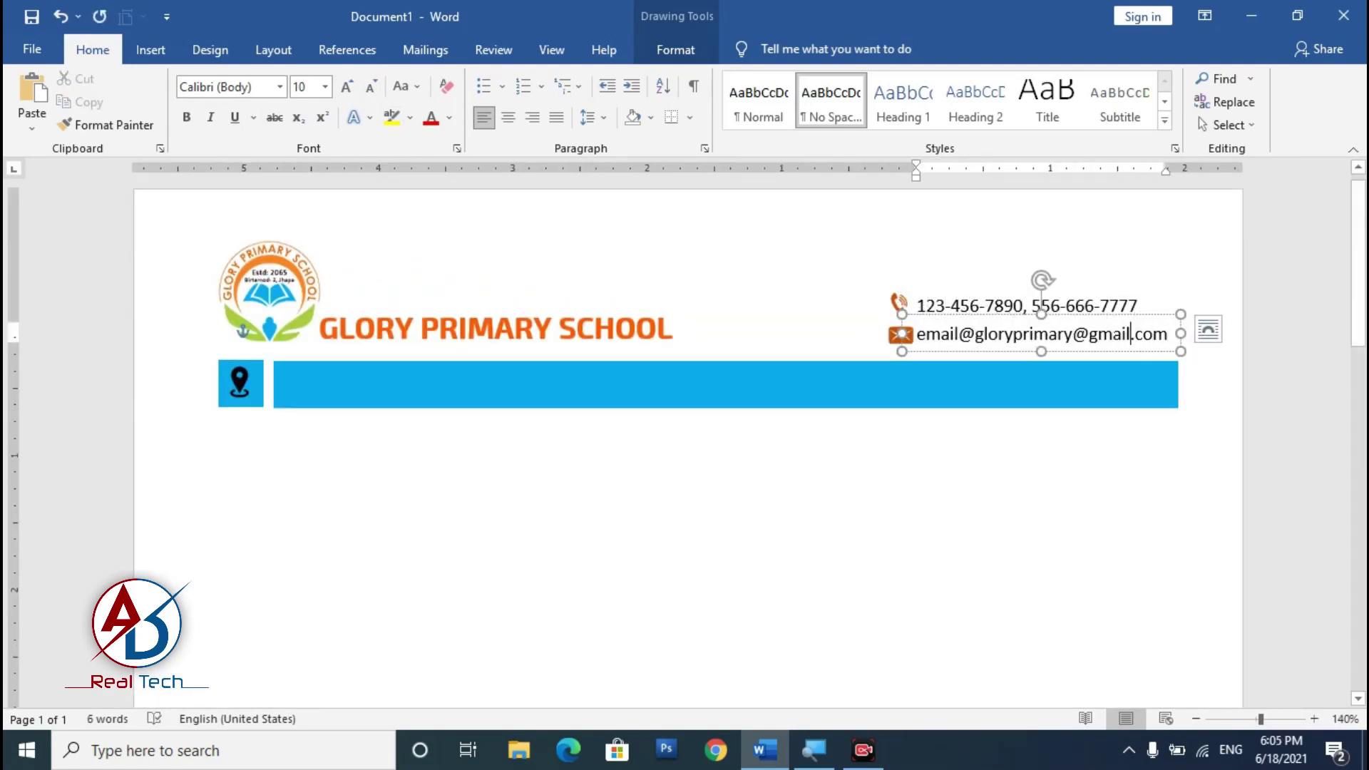
key(BackSpace)
key(BackSpace)
key(BackSpace)
click(955, 317)
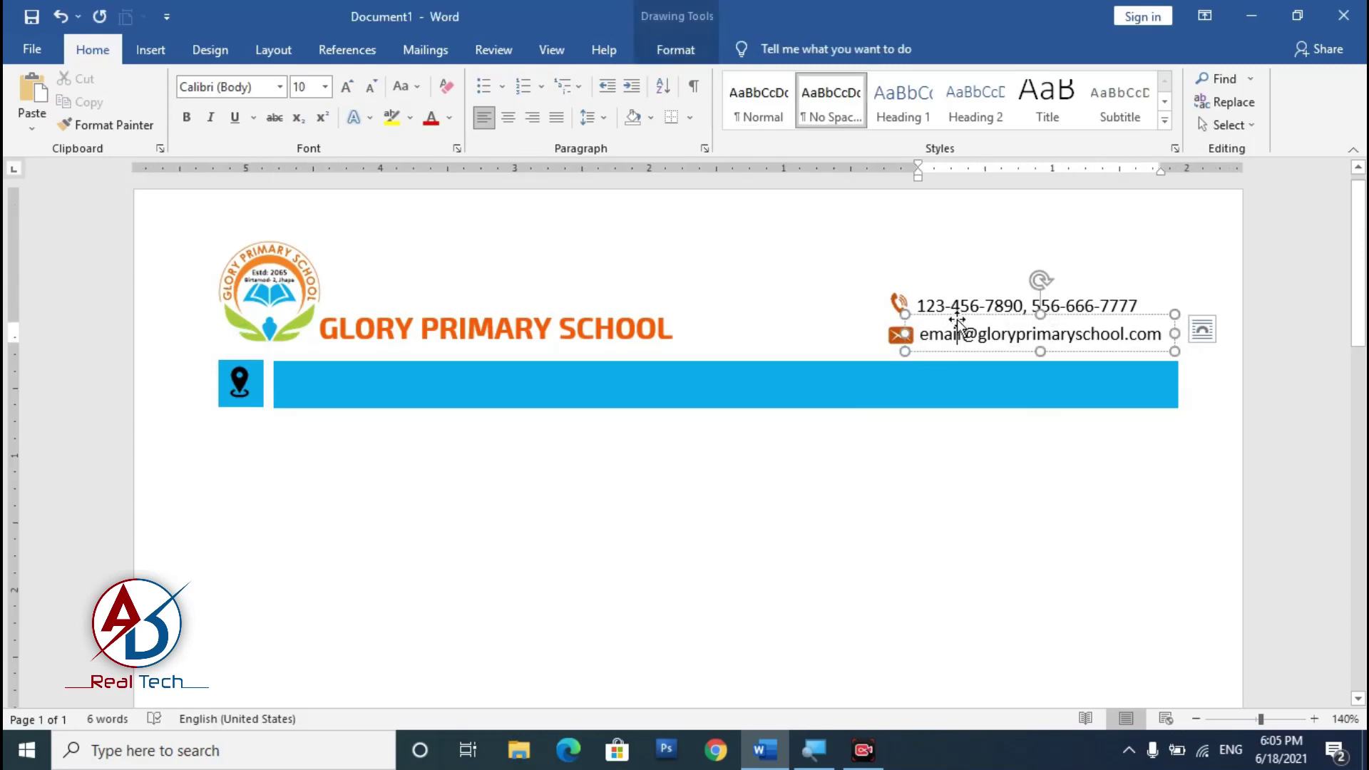
mouse_move(955, 317)
mouse_down()
mouse_move(328, 363)
mouse_move(343, 363)
mouse_up()
- Type '123 Street address goes here, City State, zip code' in the bar's box, bold at 12 pt
triple_click(346, 383)
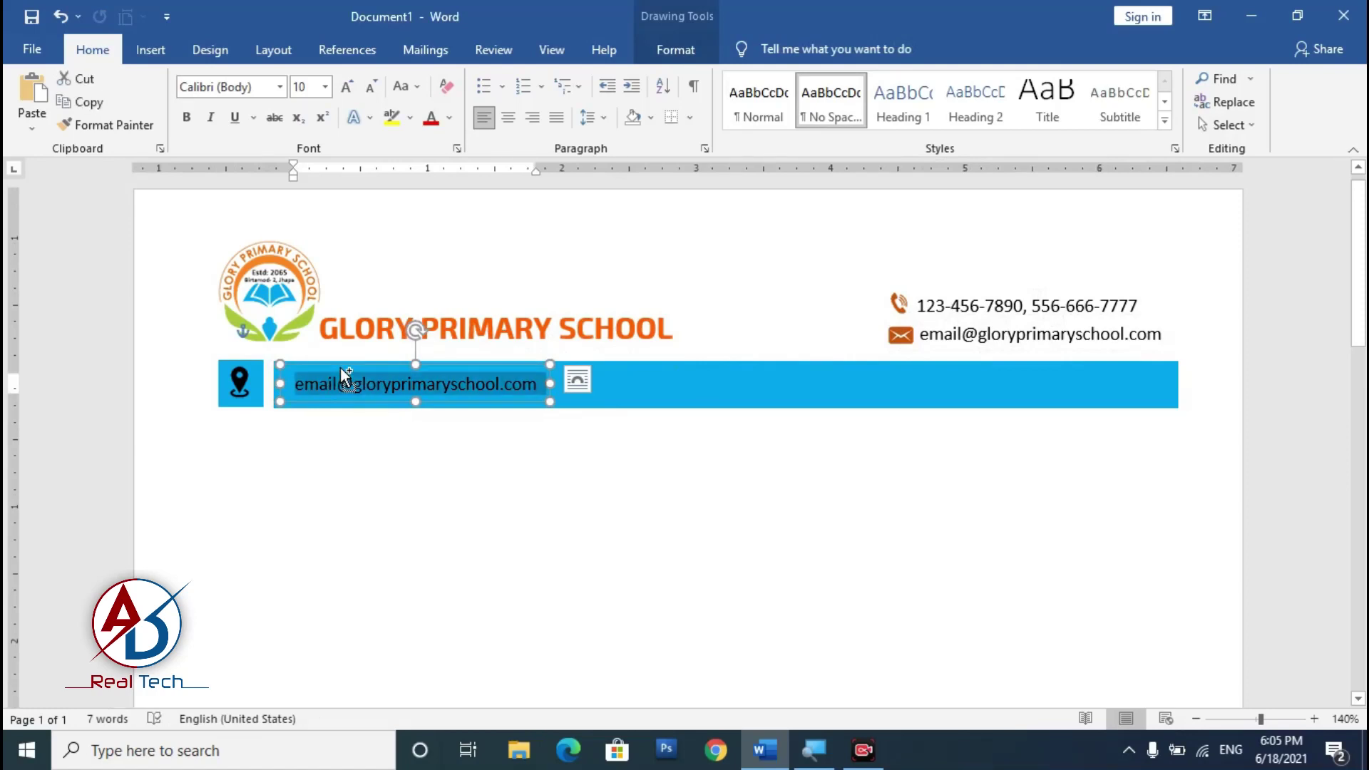
click(347, 86)
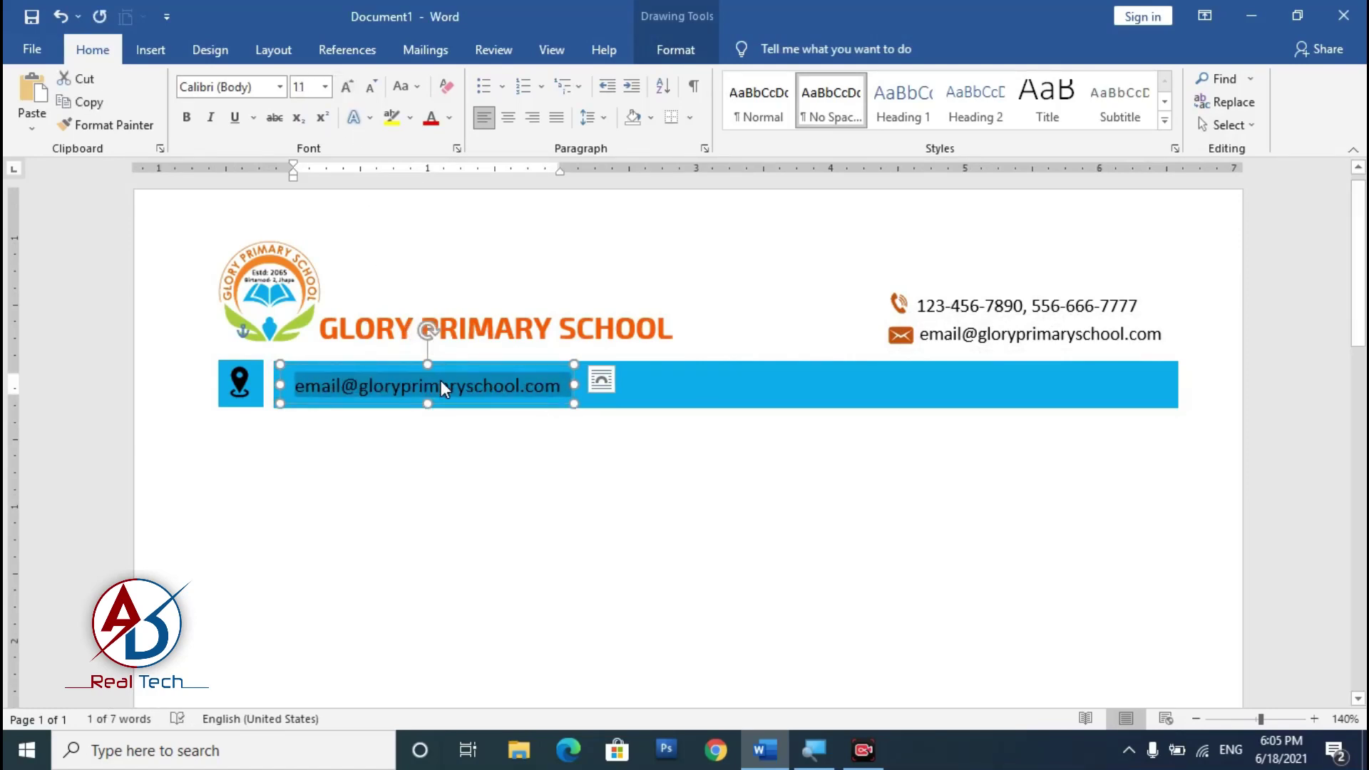
text(123 Street )
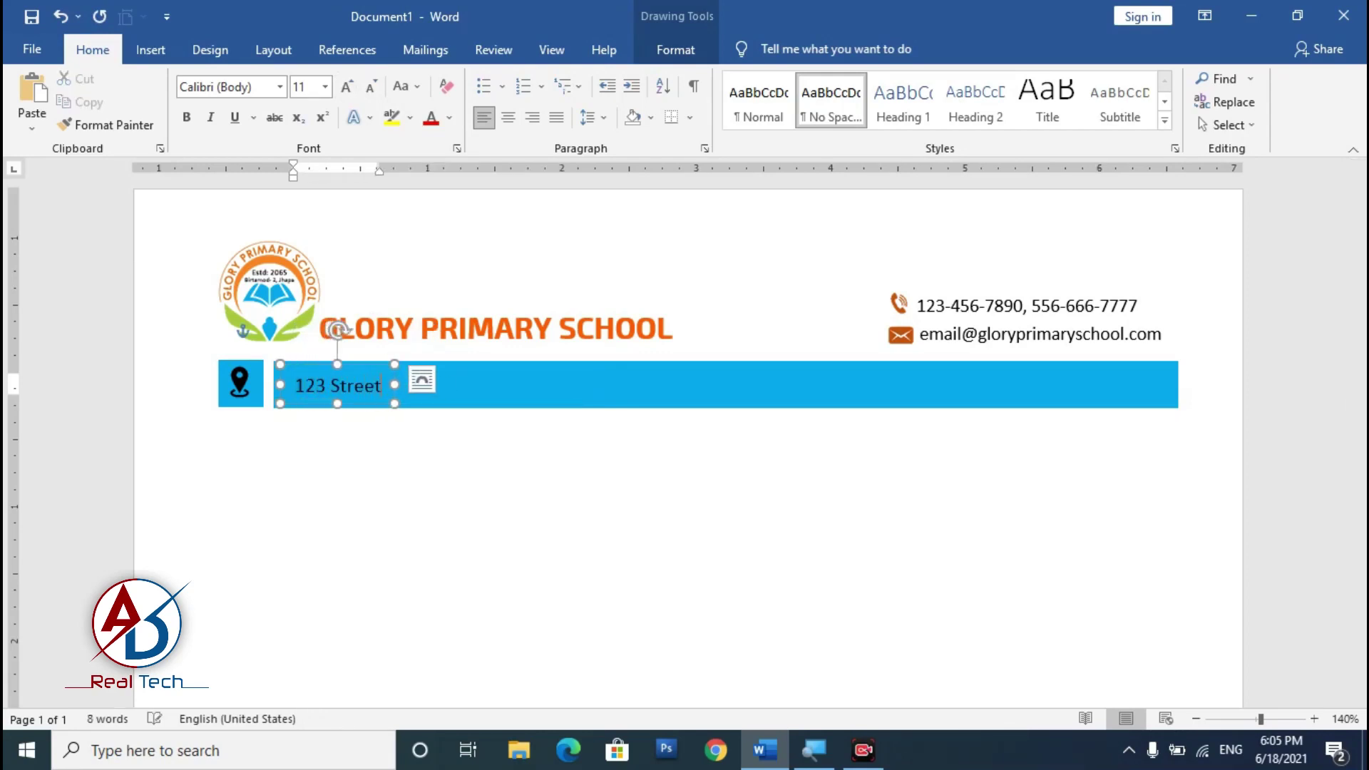
text(address goes here, City S)
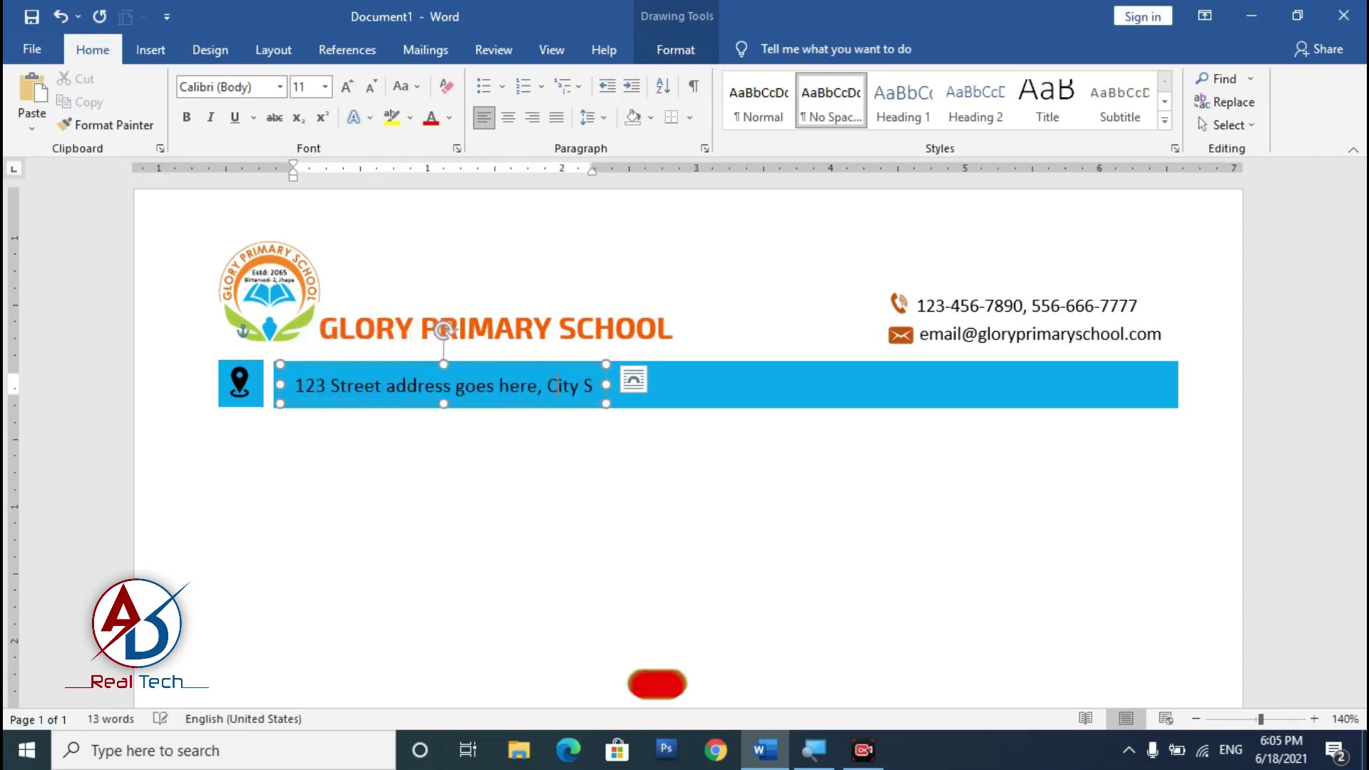
text(tate, zip code)
key(ctrl+a)
key(ctrl+b)
key(ctrl+bracketright)
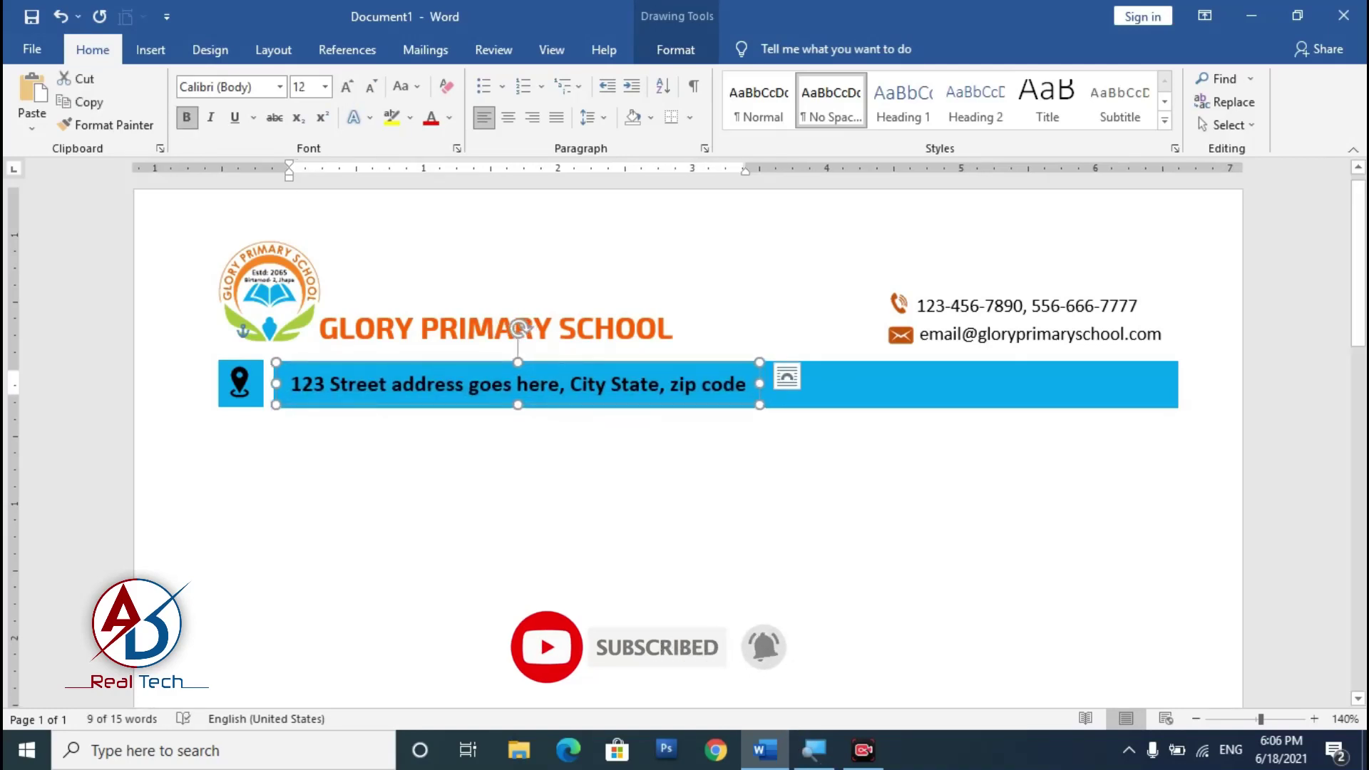
ctrl+scroll(596, 442, down, 11)
key(Escape)
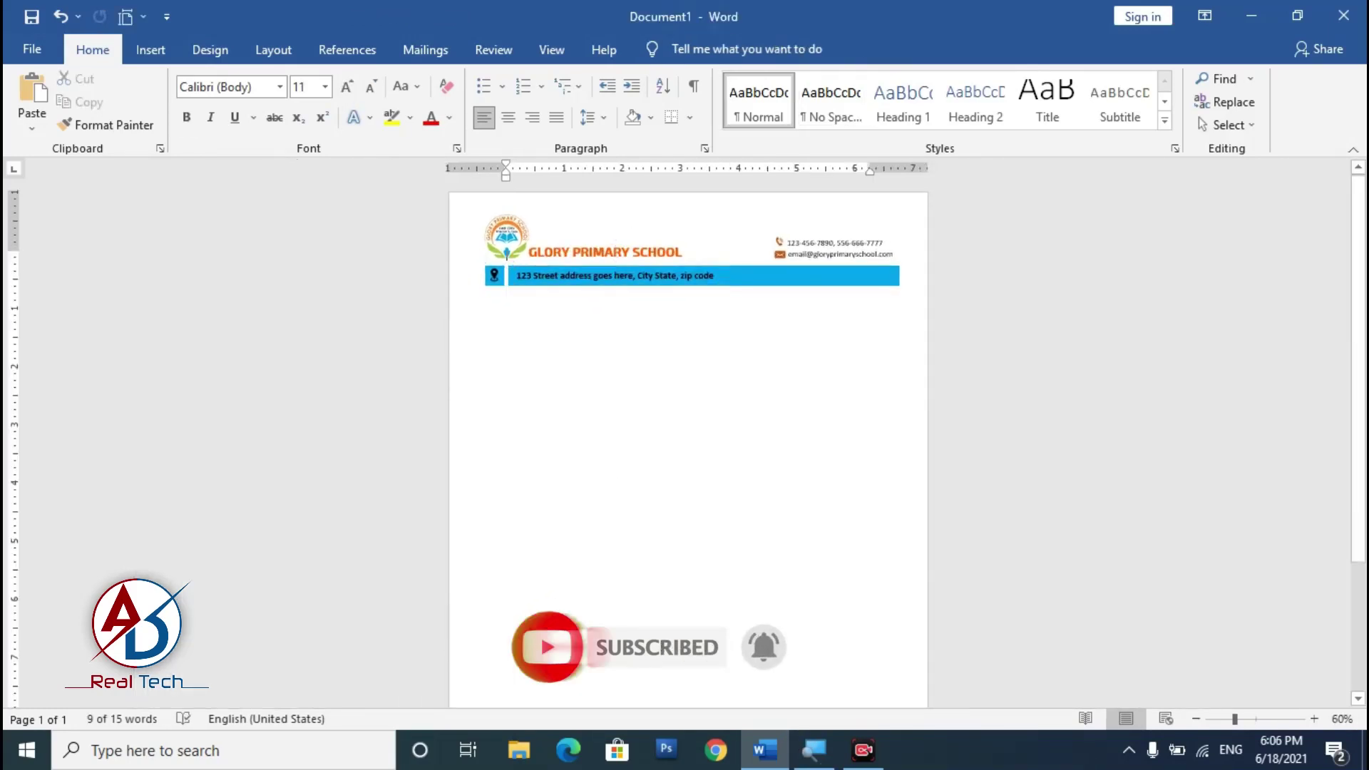
ctrl+scroll(688, 442, up, 1)
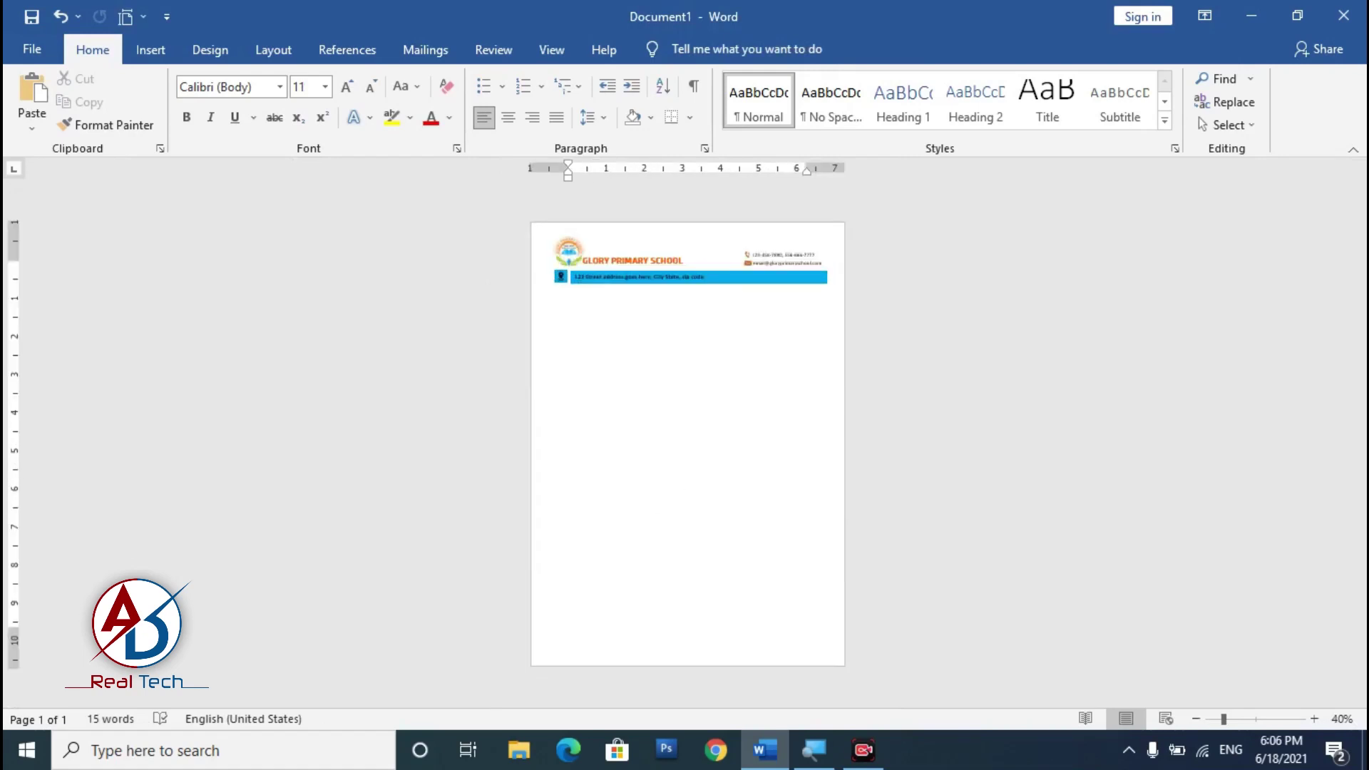
ctrl+scroll(688, 442, up, 3)
ctrl+scroll(687, 442, up, 1)
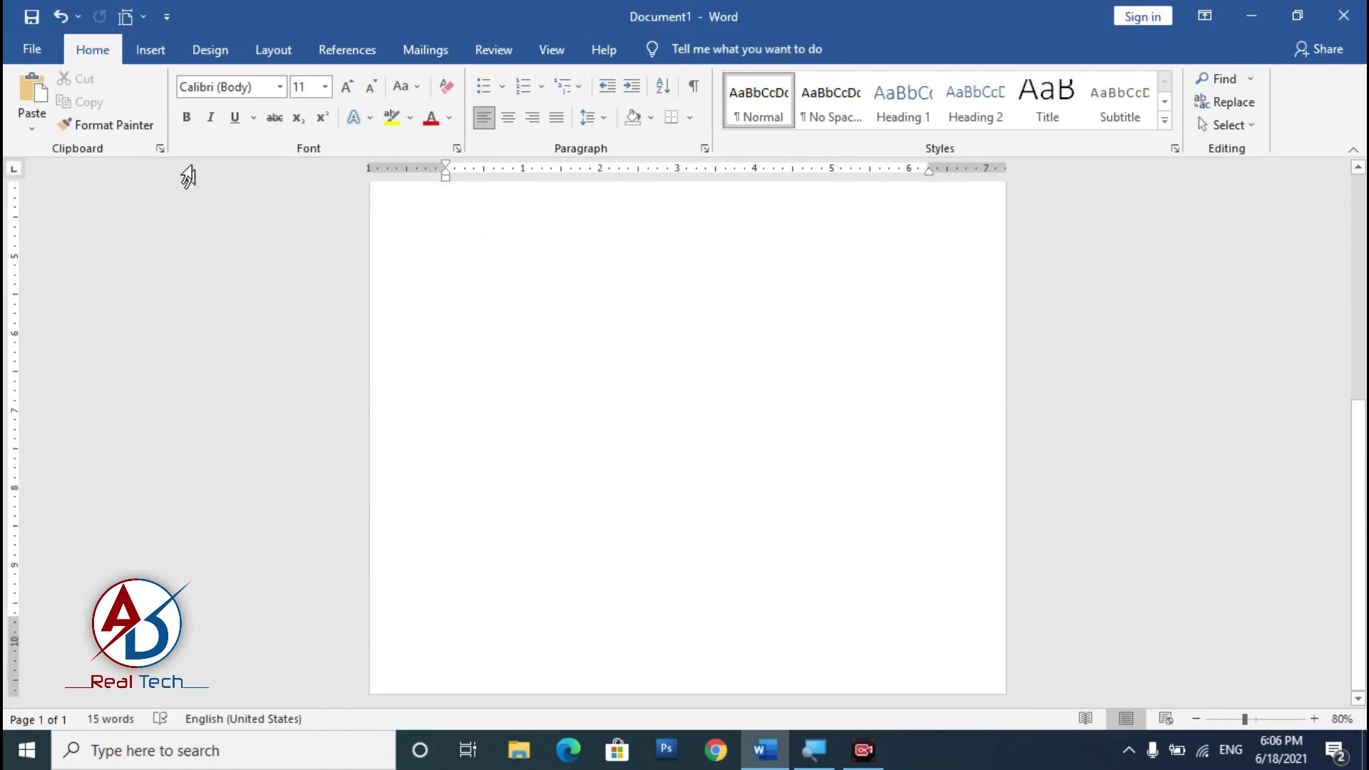
- Draw a horizontal line near the page bottom and move it higher up the page
click(150, 49)
click(271, 78)
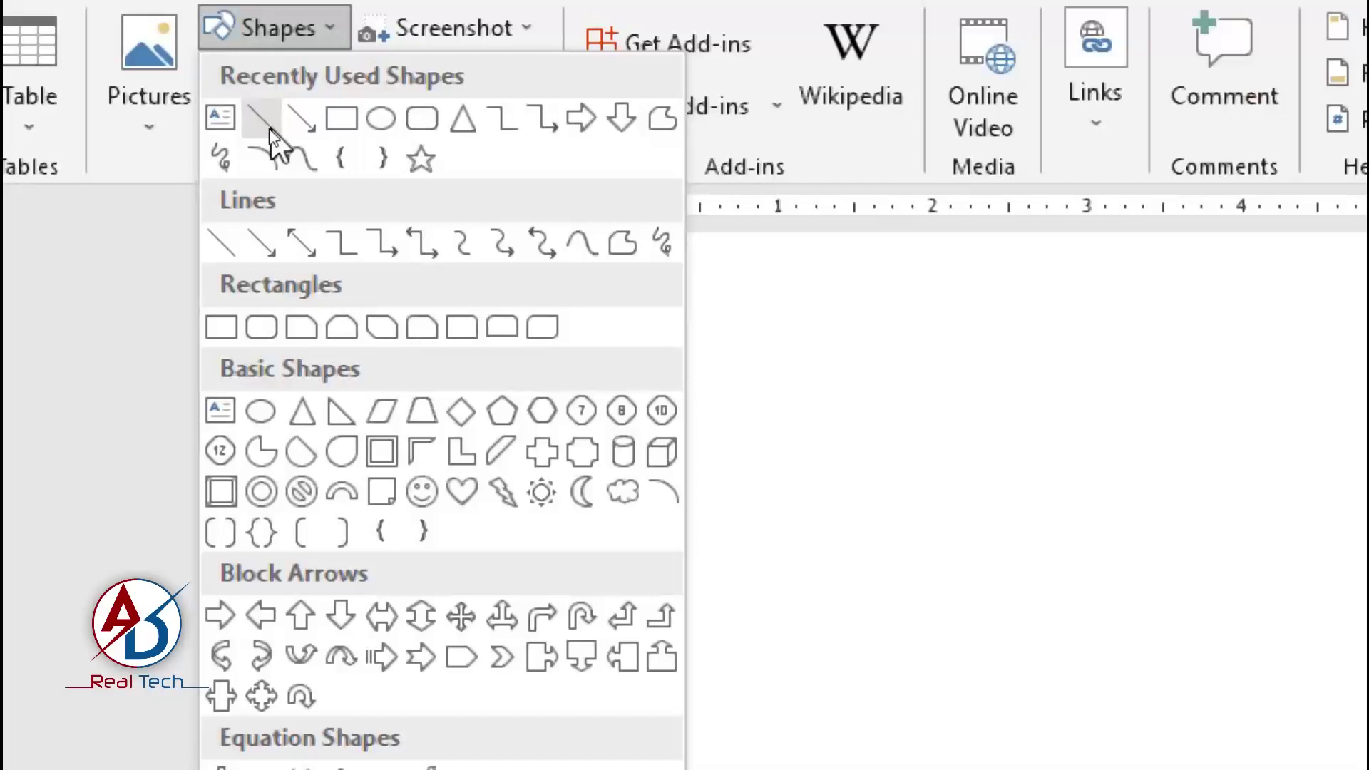
click(269, 128)
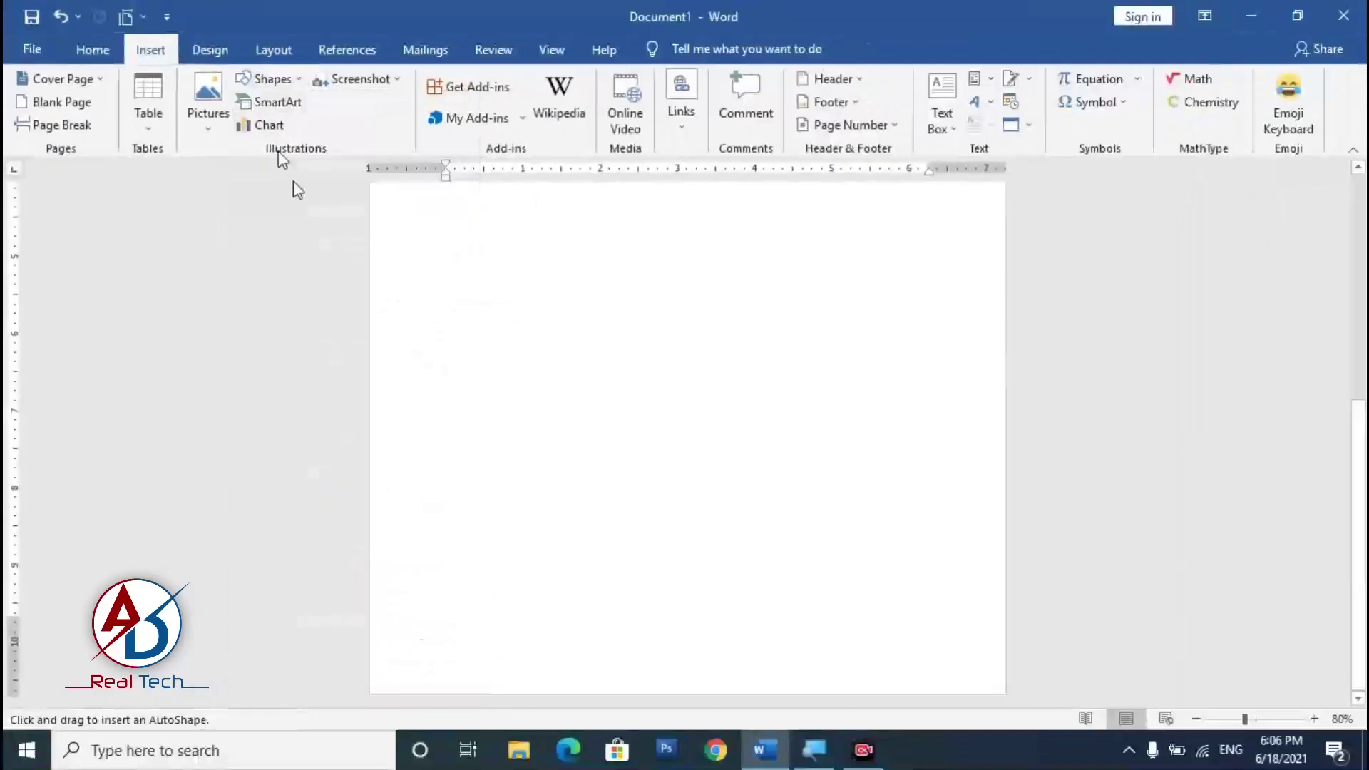
drag(428, 611, 949, 611)
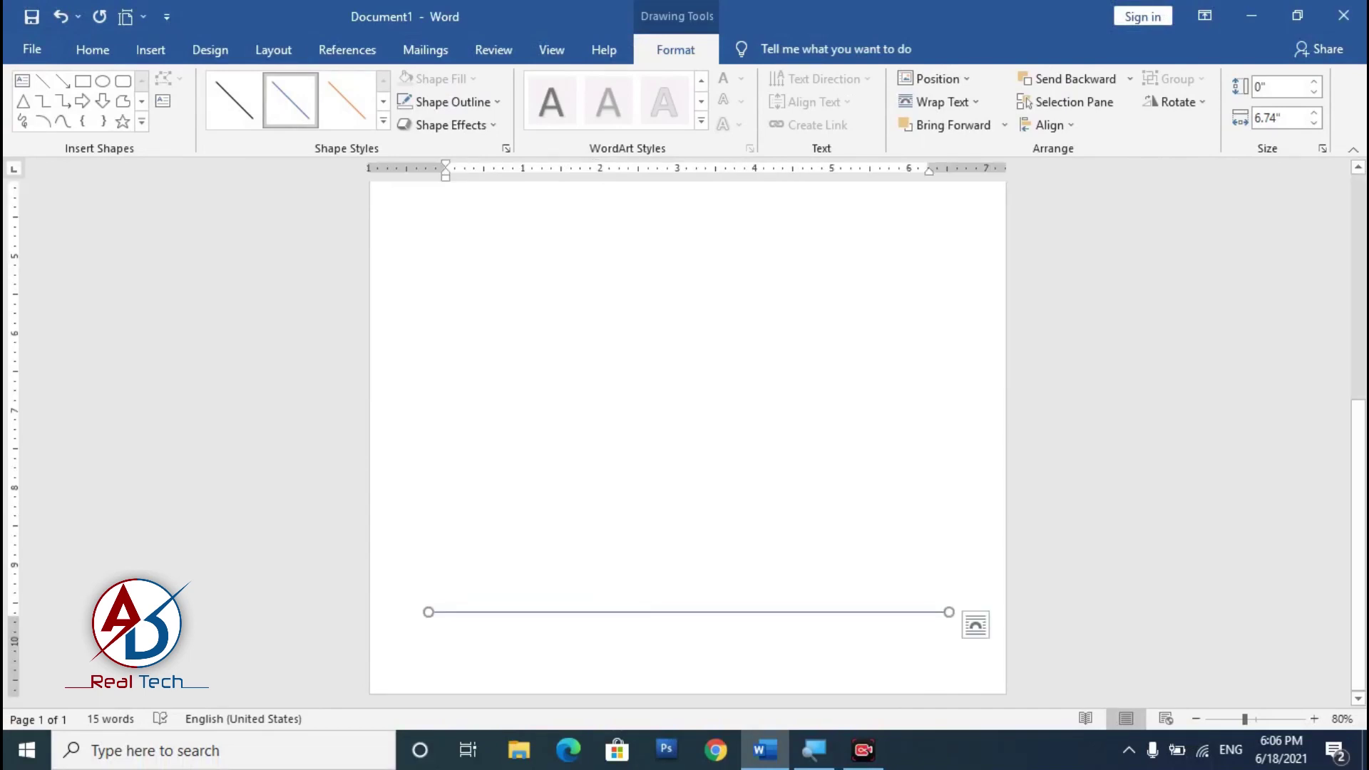
drag(646, 613, 574, 502)
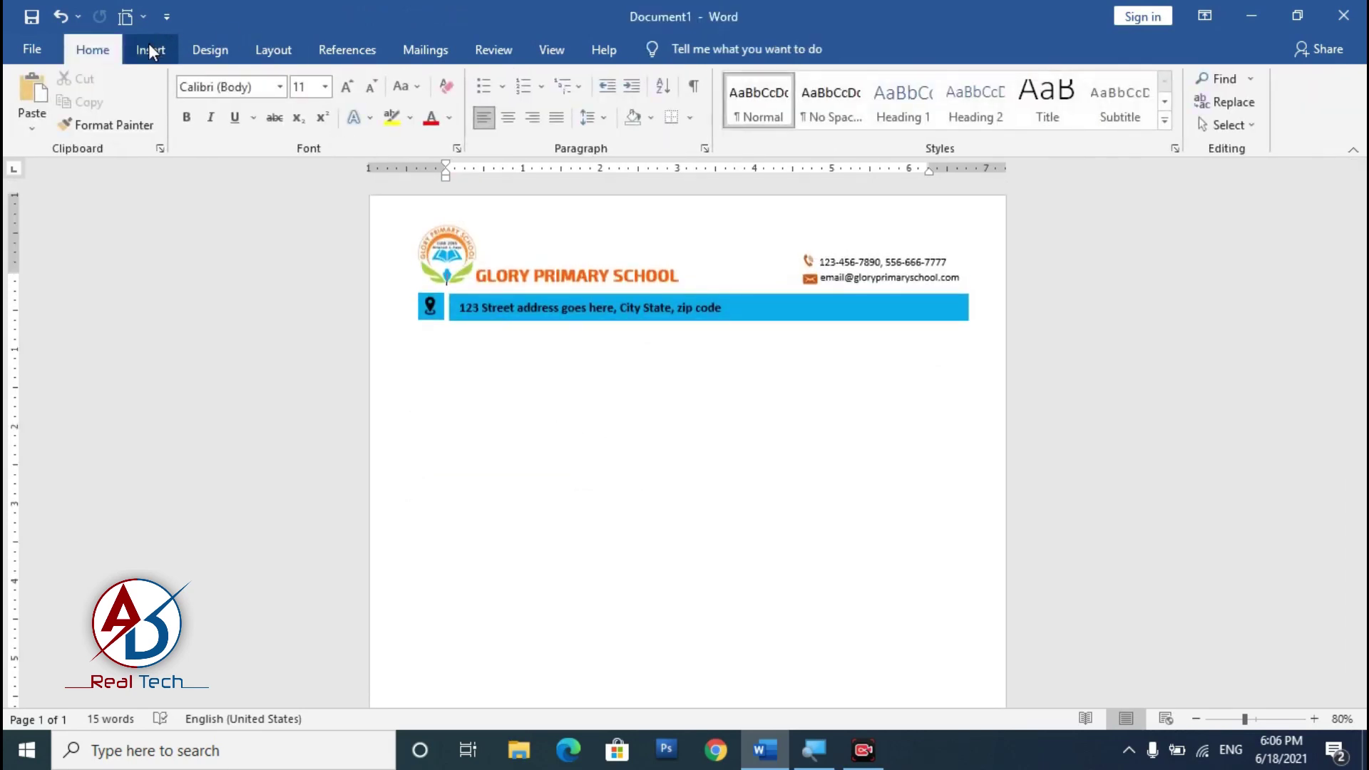
- Draw a straight horizontal line directly beneath the blue address bar
click(150, 49)
click(269, 78)
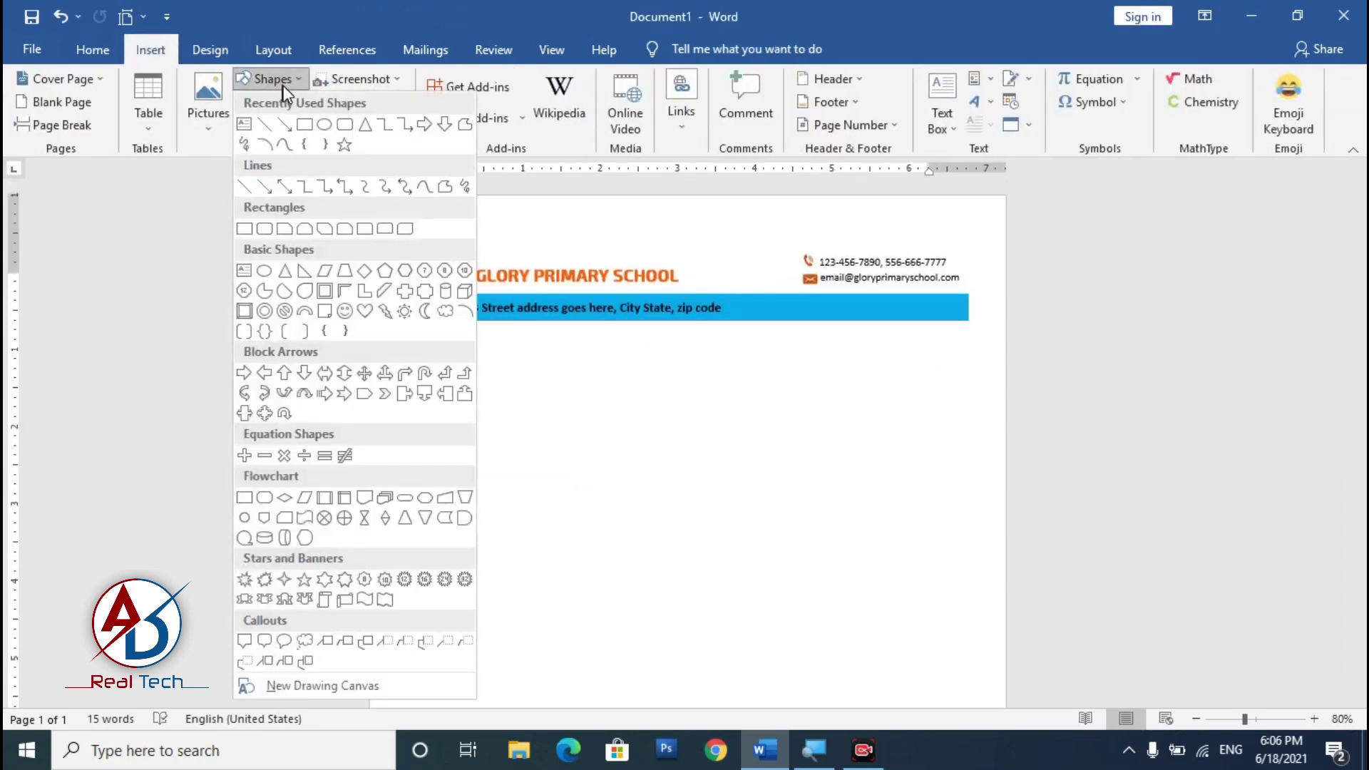
click(270, 131)
scroll(305, 414, up, 5)
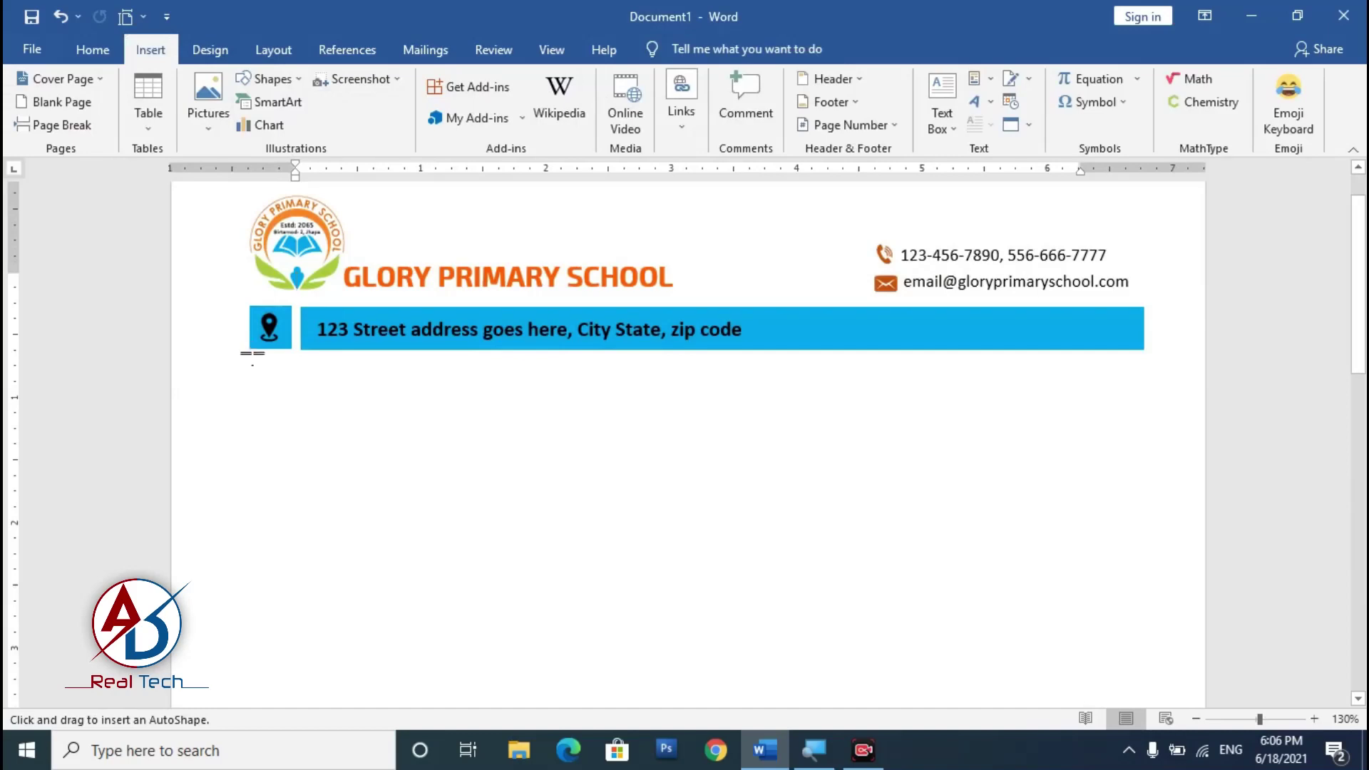
drag(627, 363, 650, 363)
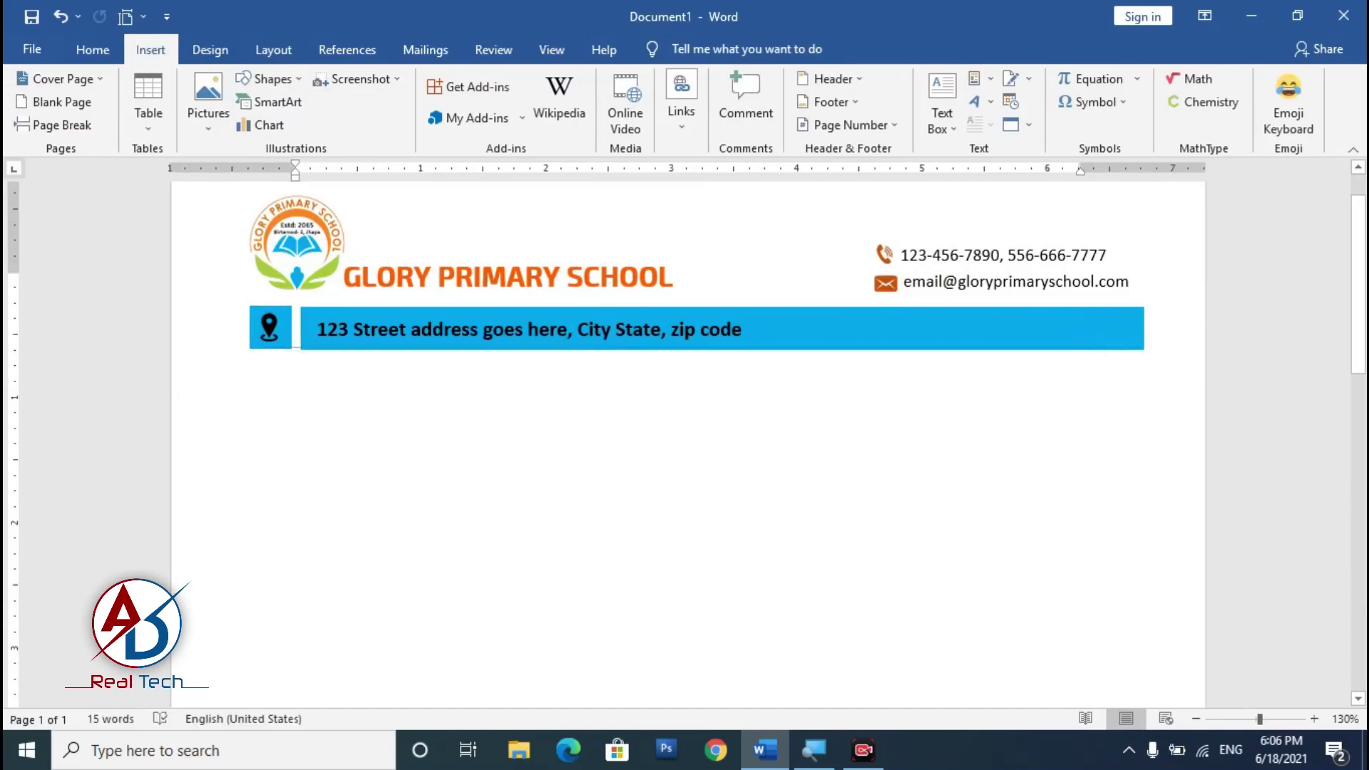
drag(1144, 351, 1043, 376)
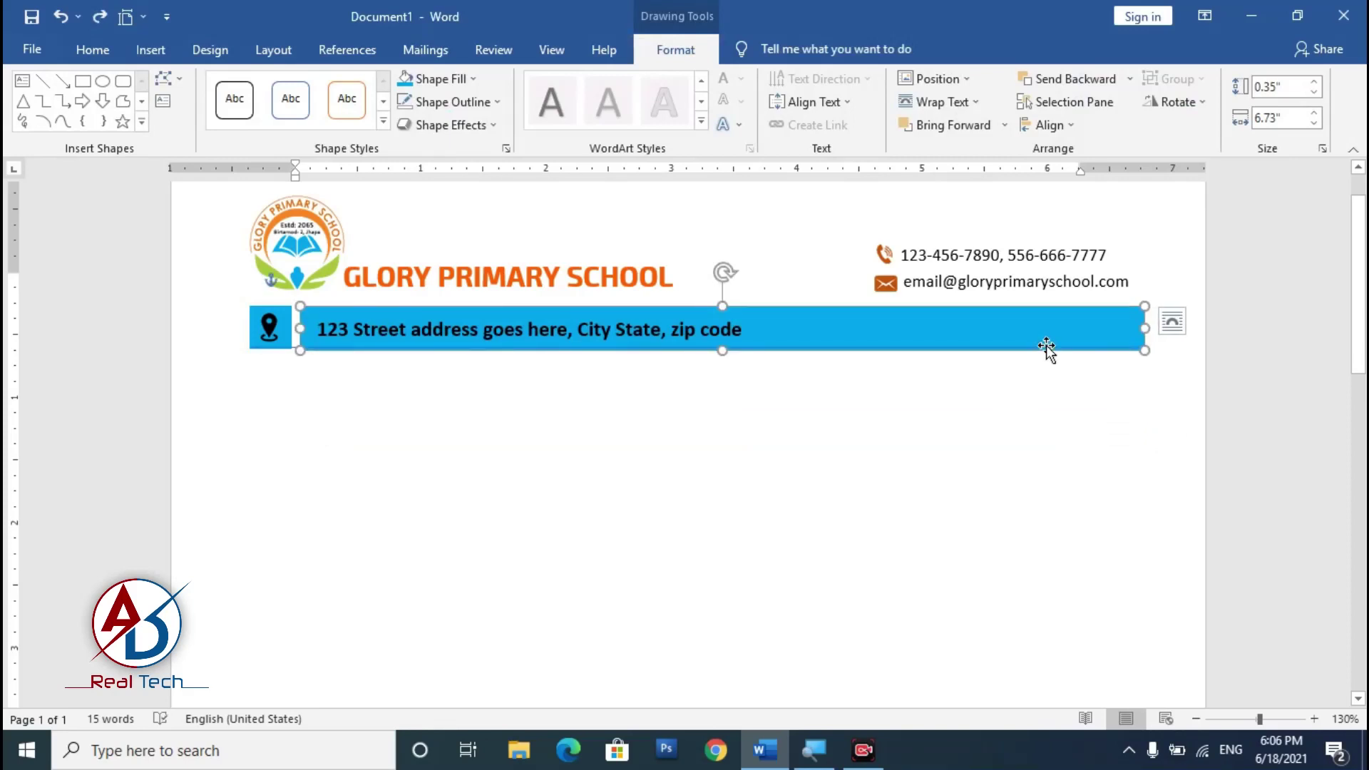
click(820, 385)
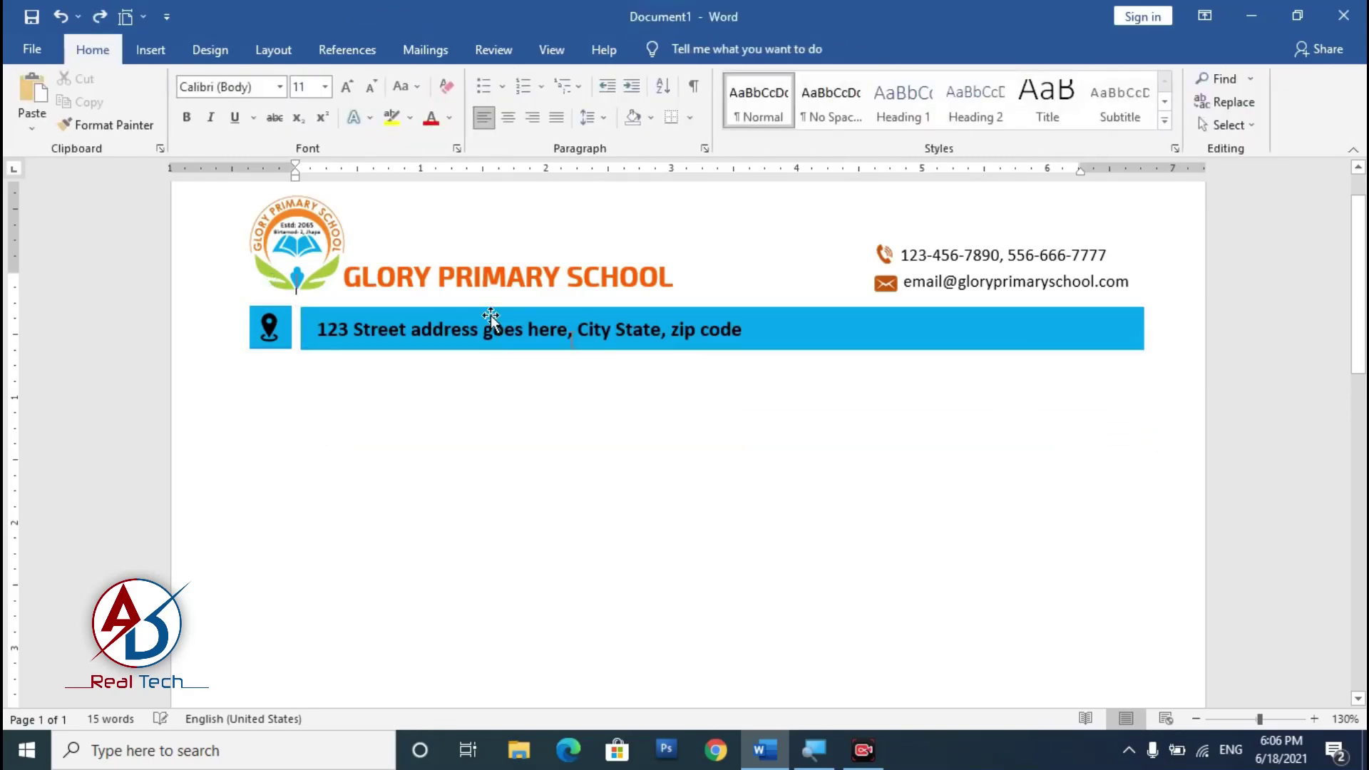
click(151, 50)
click(273, 79)
click(275, 136)
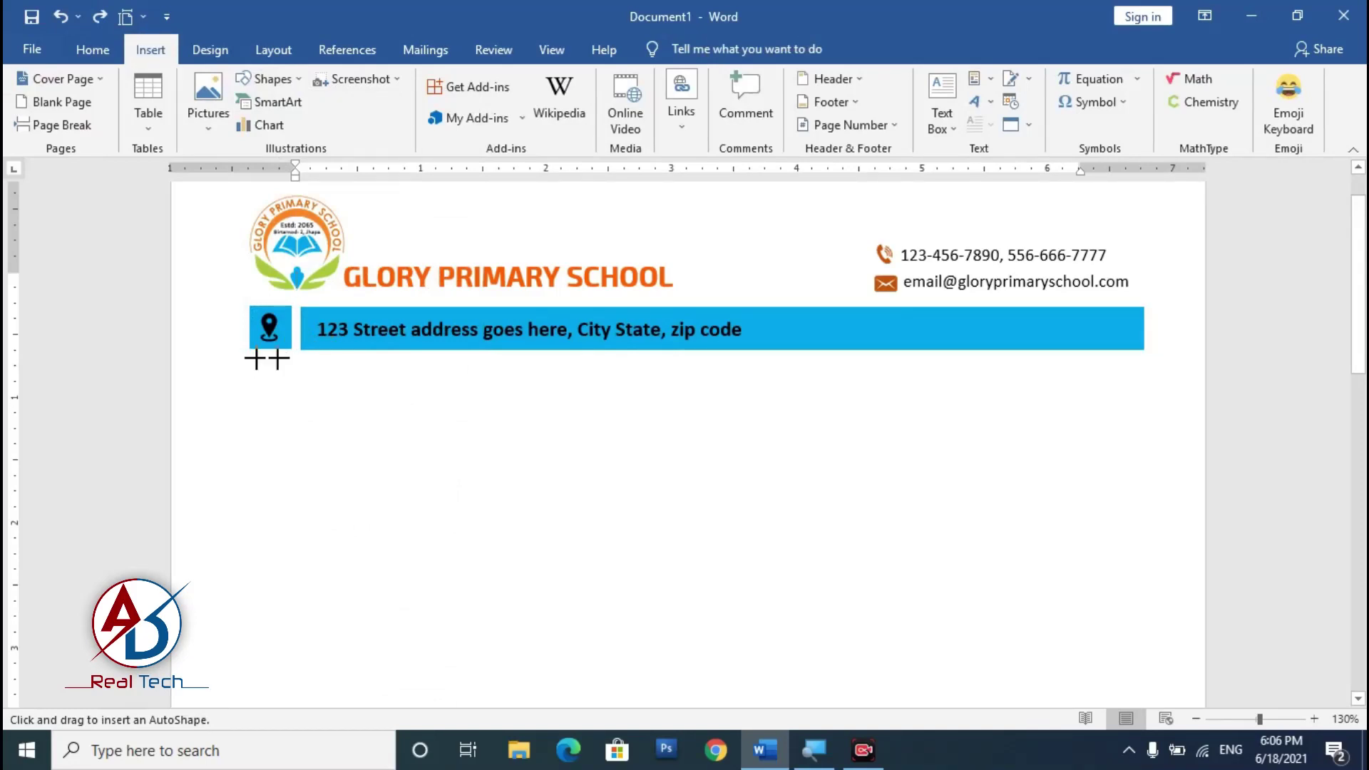
drag(255, 359, 699, 358)
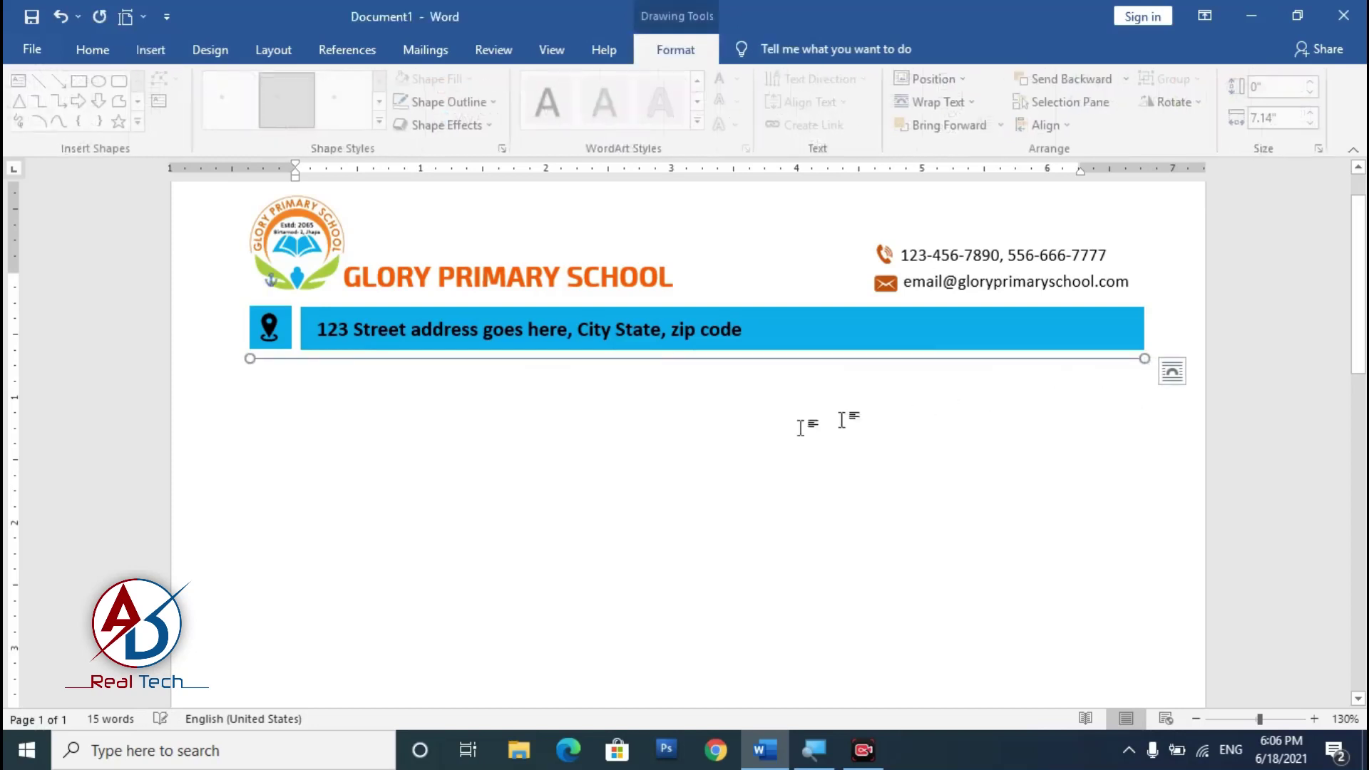
- Thicken the line, colour it blue and duplicate it with Ctrl+D
click(477, 103)
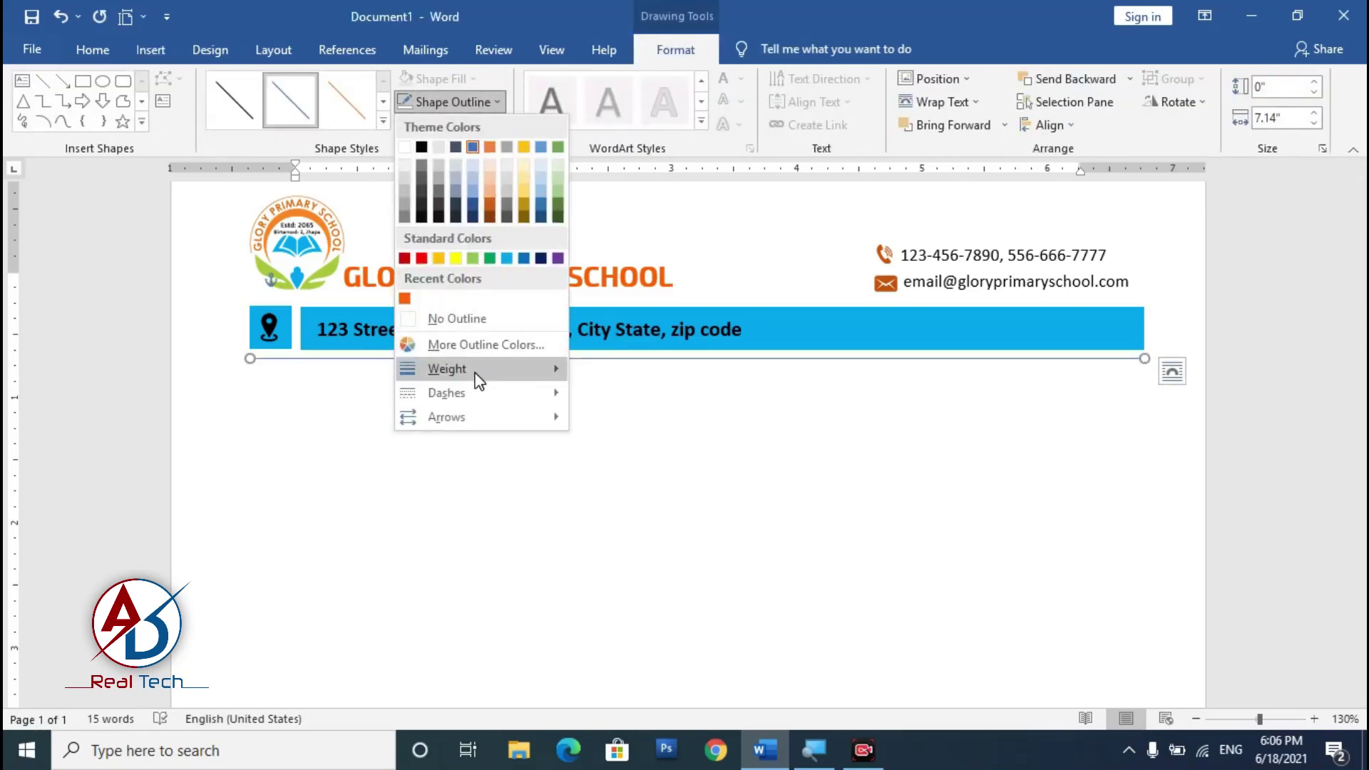
mouse_move(447, 367)
click(696, 466)
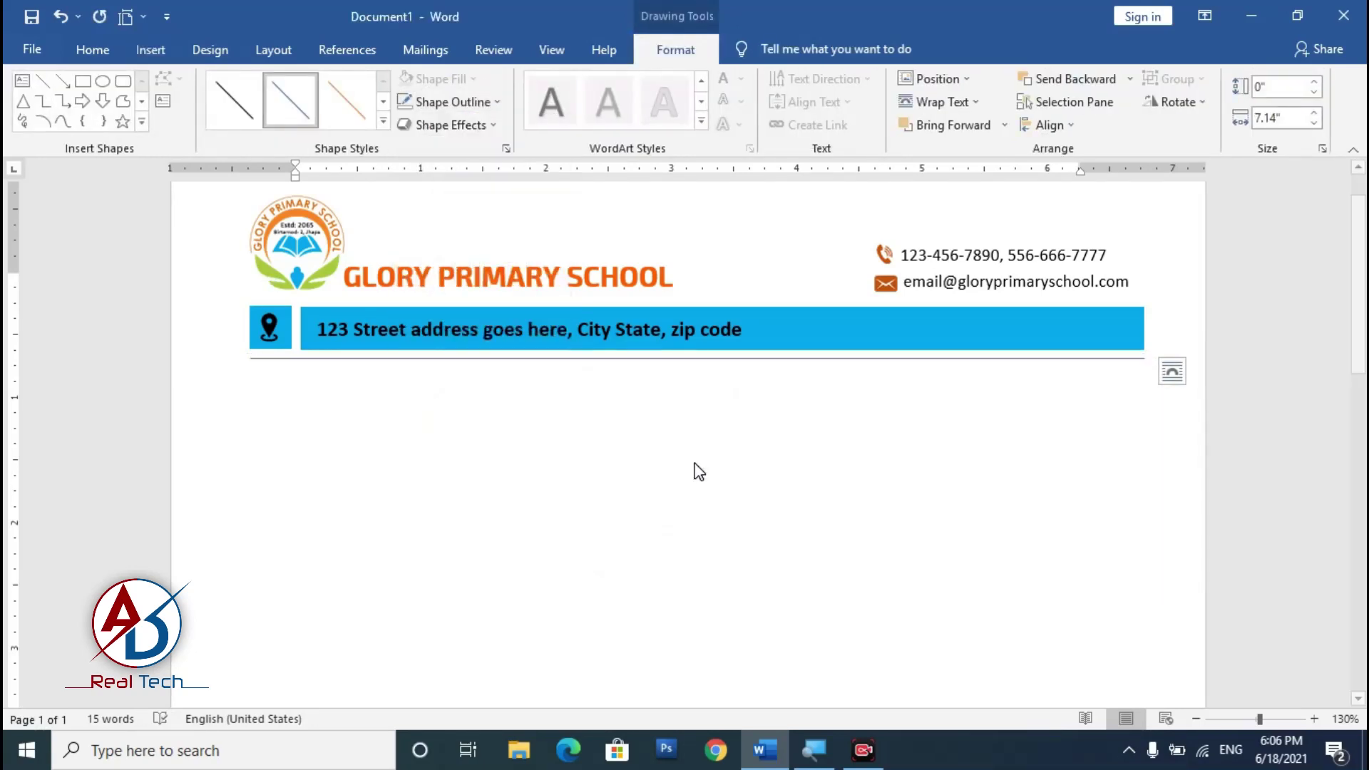
click(454, 102)
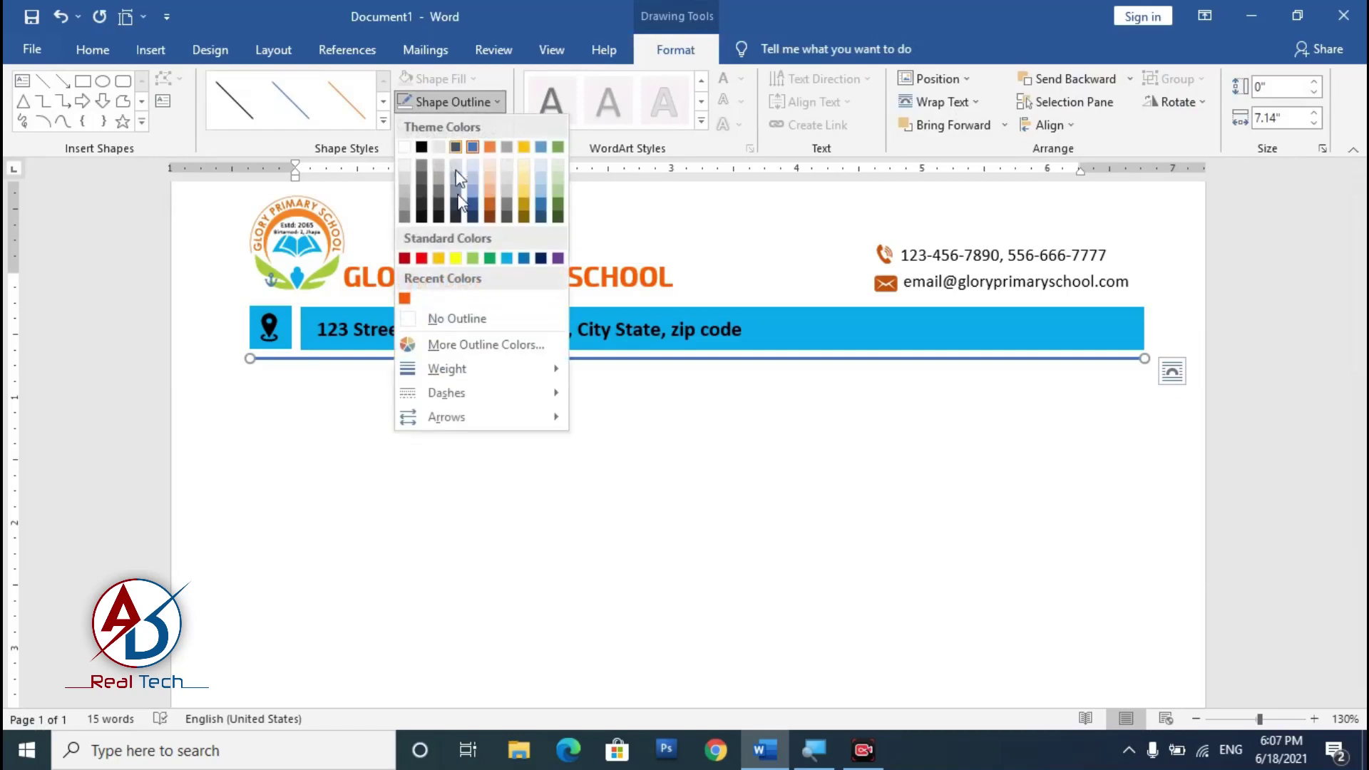
click(525, 258)
key(ctrl+d)
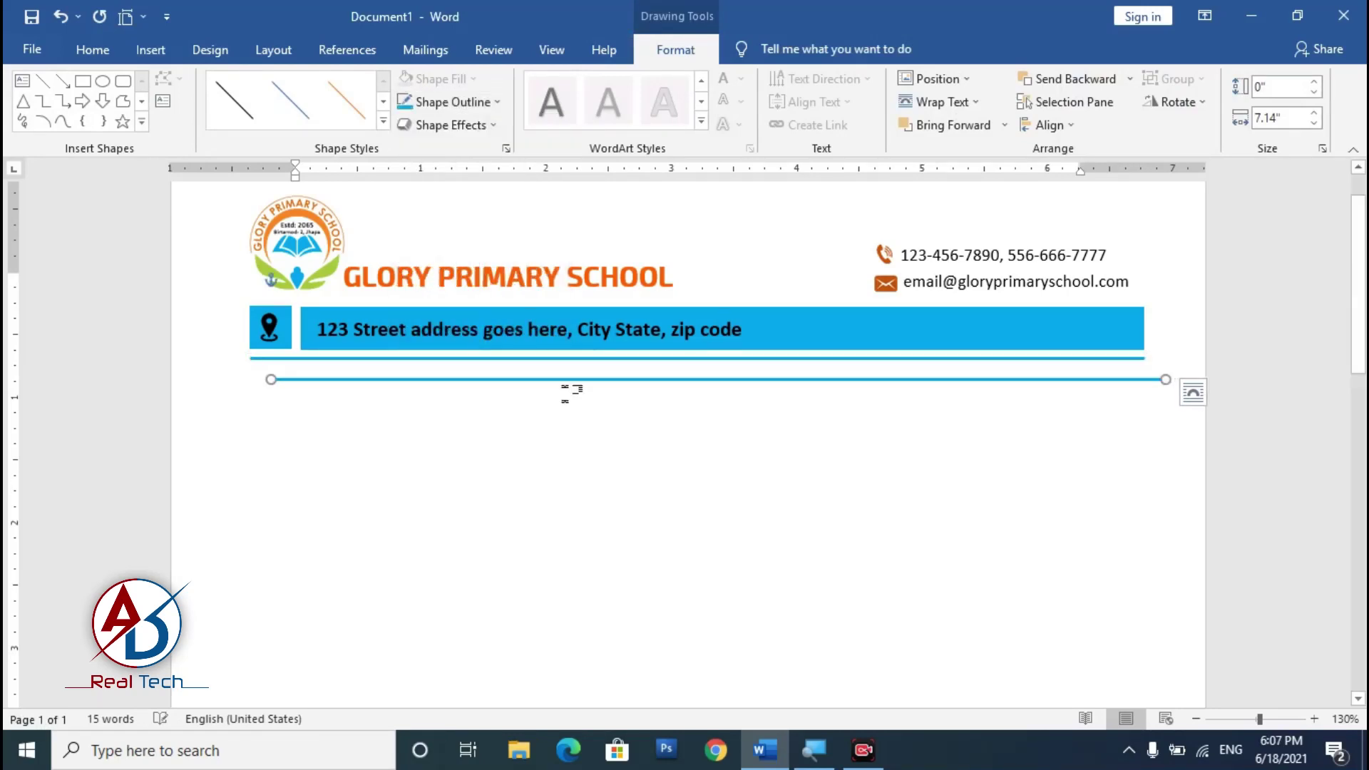
- Drag the duplicate blue line down to the page bottom as a footer rule and trim its right end
drag(566, 384, 563, 493)
scroll(563, 494, down, 5)
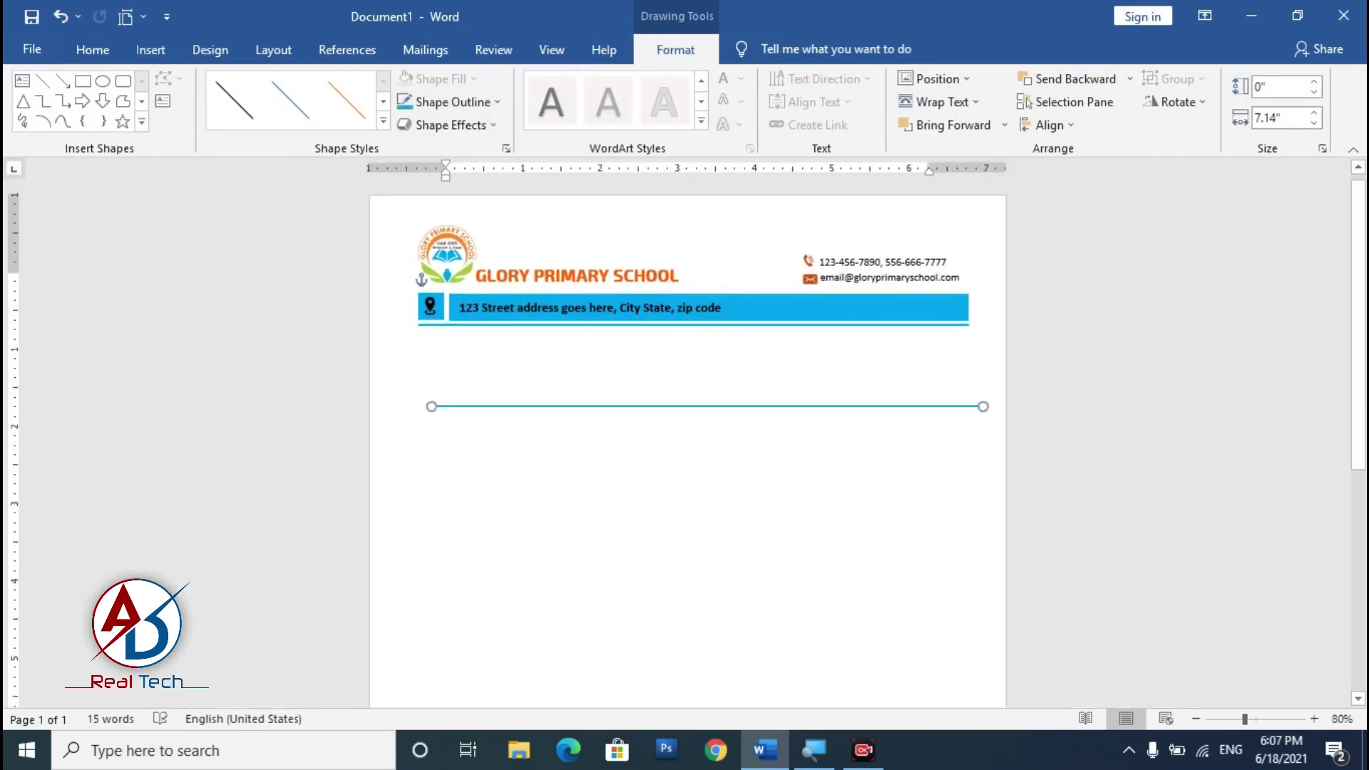
scroll(581, 358, down, 1)
click(583, 326)
scroll(583, 327, up, 3)
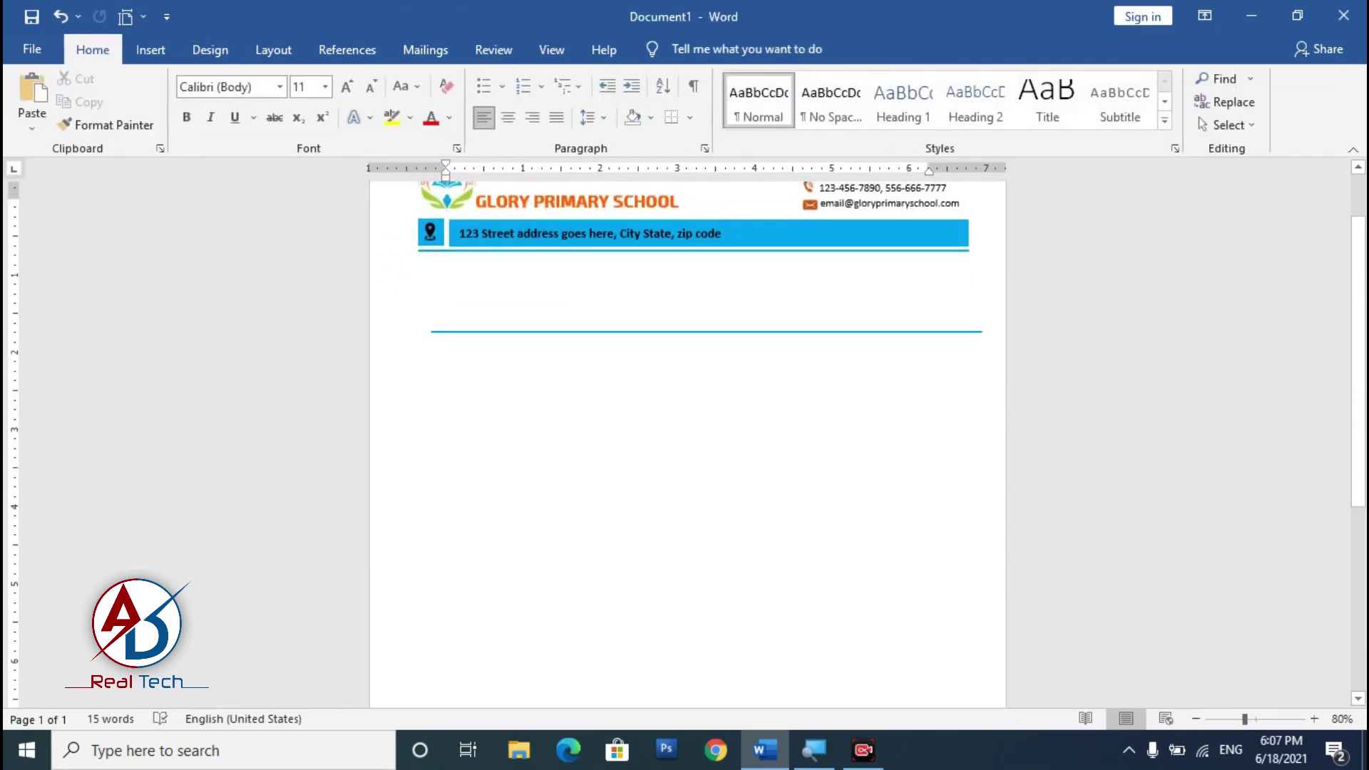
mouse_move(579, 331)
mouse_down()
mouse_move(566, 262)
mouse_move(565, 599)
mouse_up()
scroll(566, 599, down, 10)
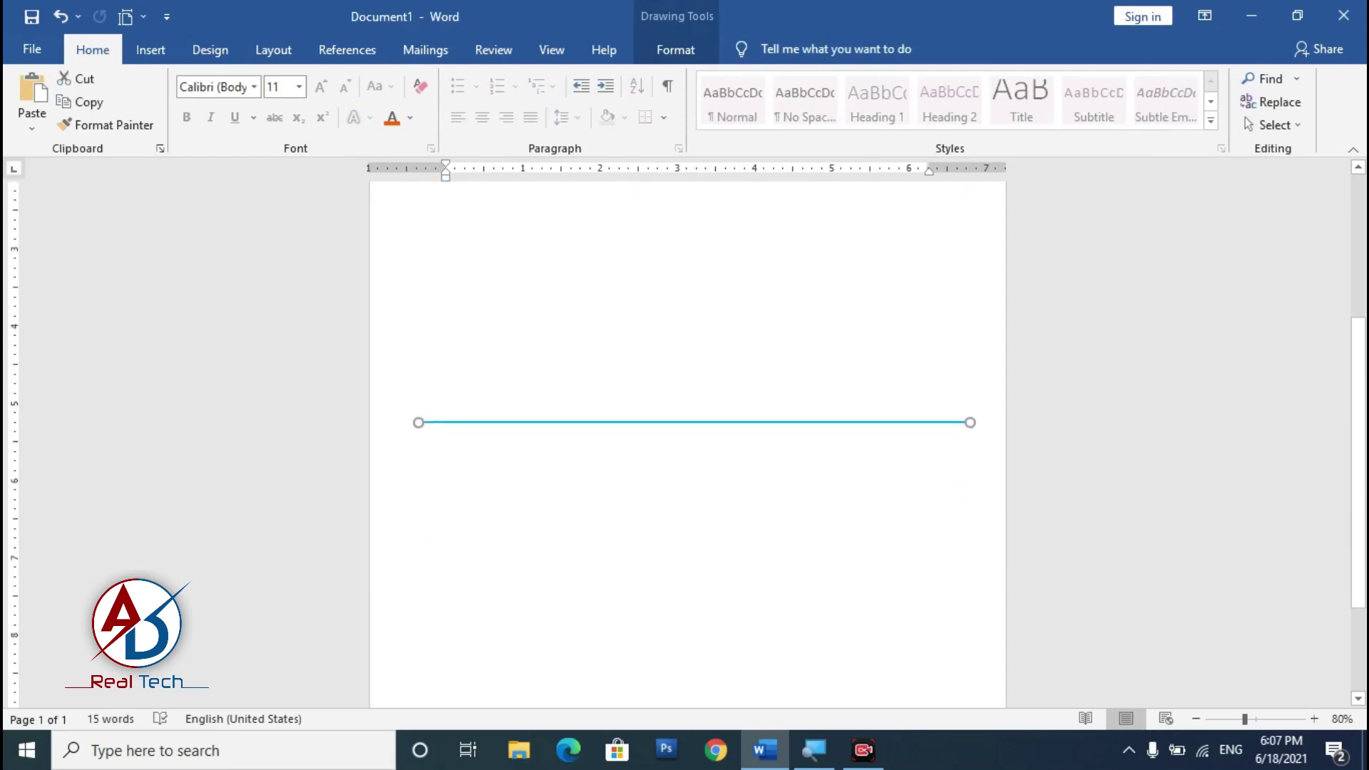
mouse_move(616, 277)
mouse_down()
mouse_move(599, 651)
mouse_move(604, 602)
mouse_up()
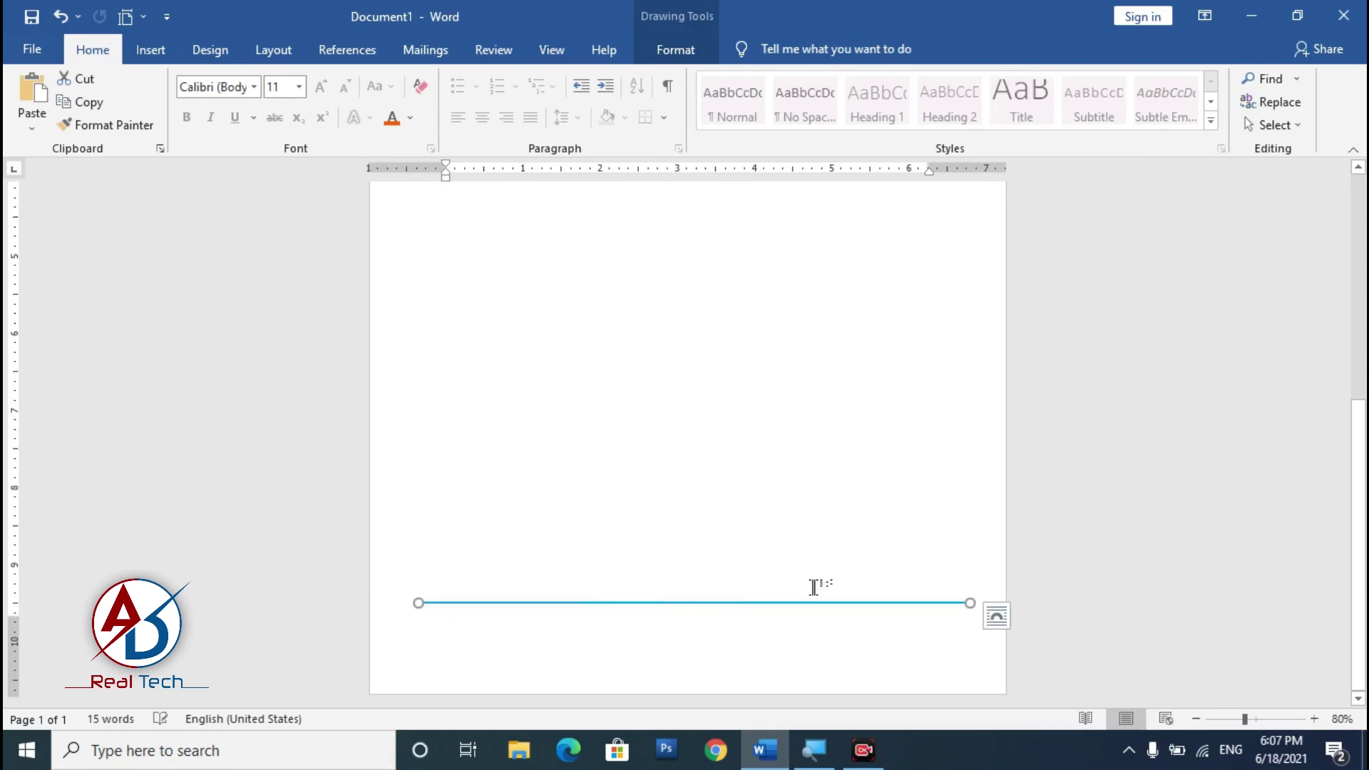
drag(970, 603, 929, 606)
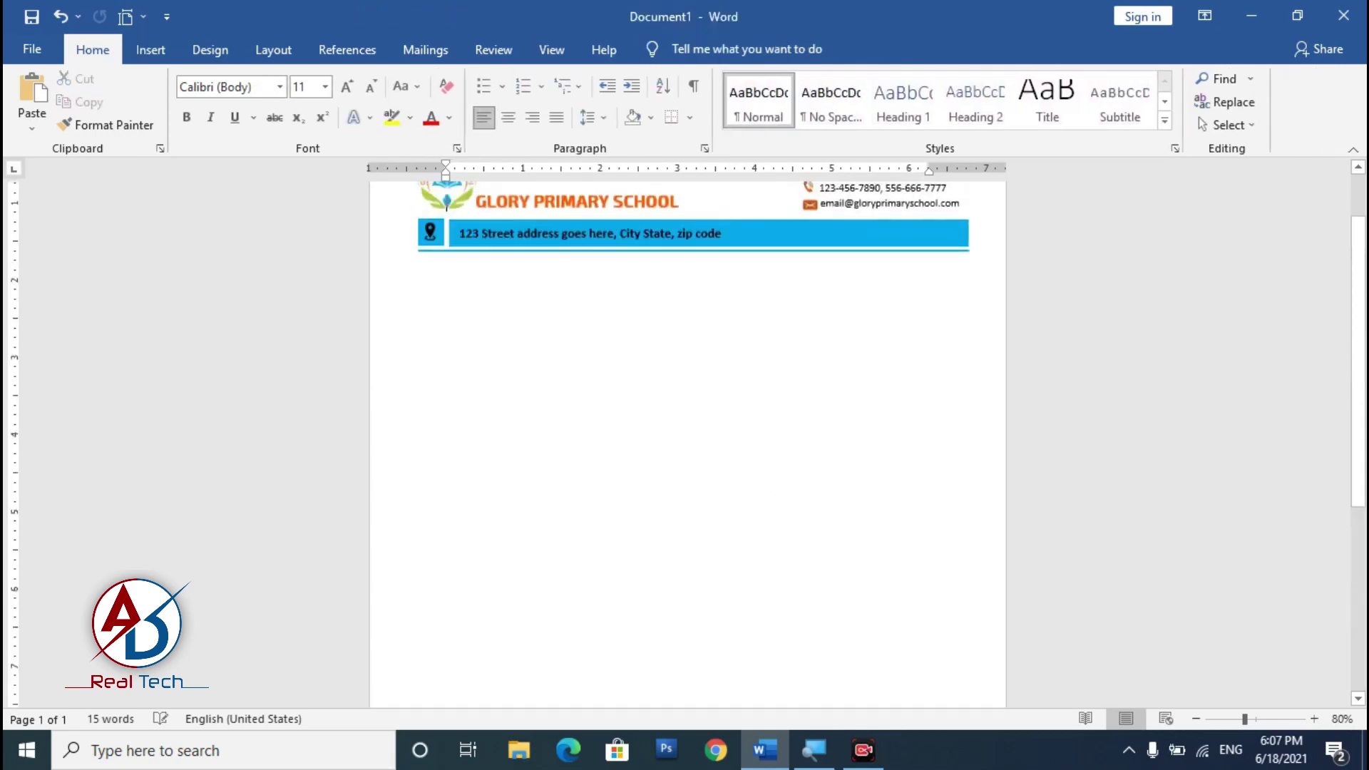
- Draw a blue parallelogram, move it to the lower right, and flip it horizontally
click(150, 50)
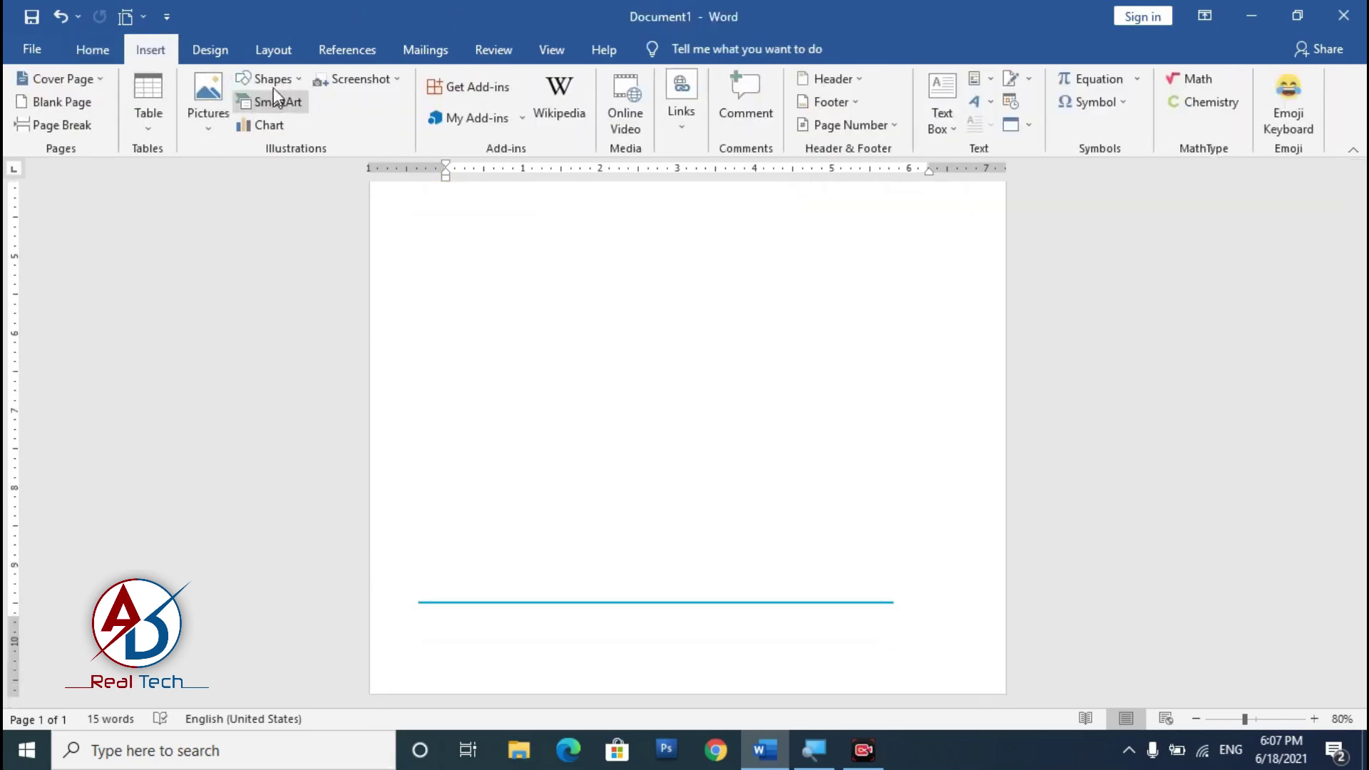
click(269, 79)
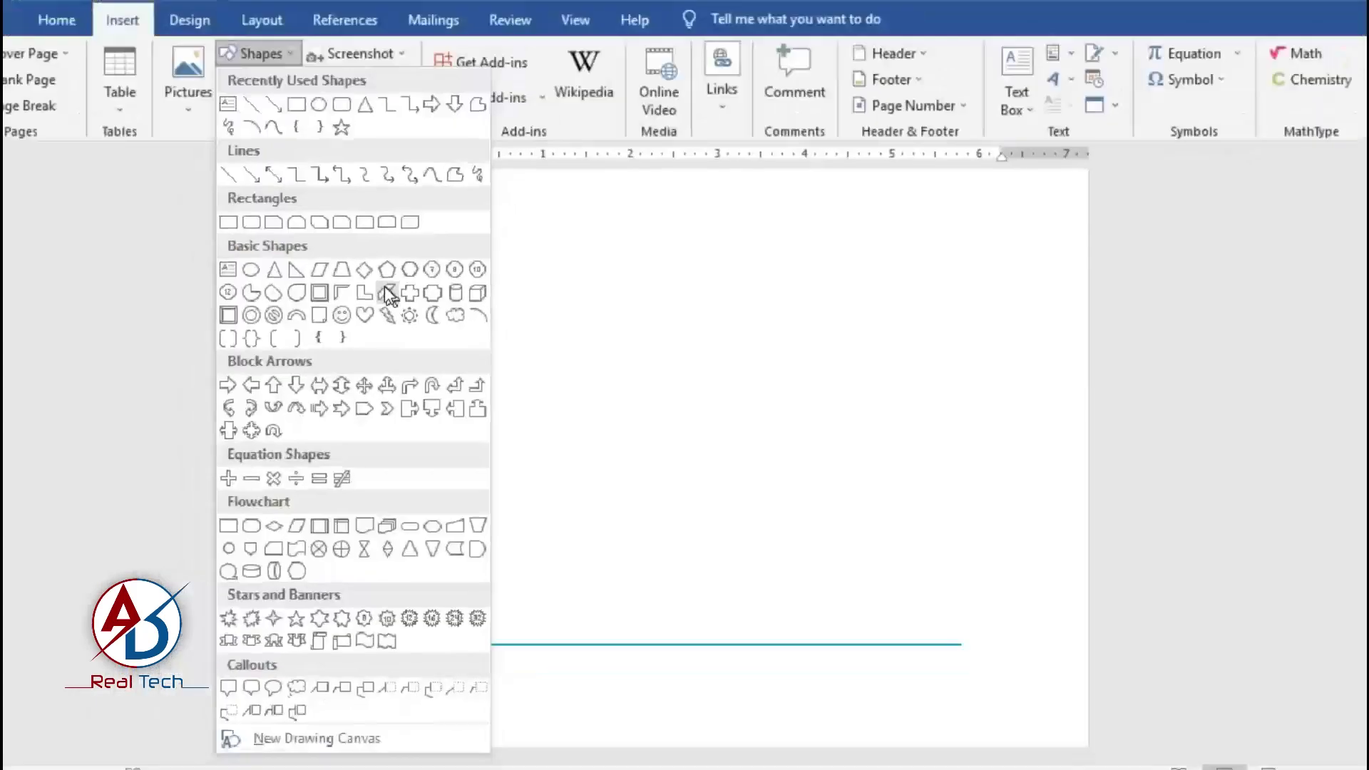
click(384, 288)
drag(495, 338, 615, 471)
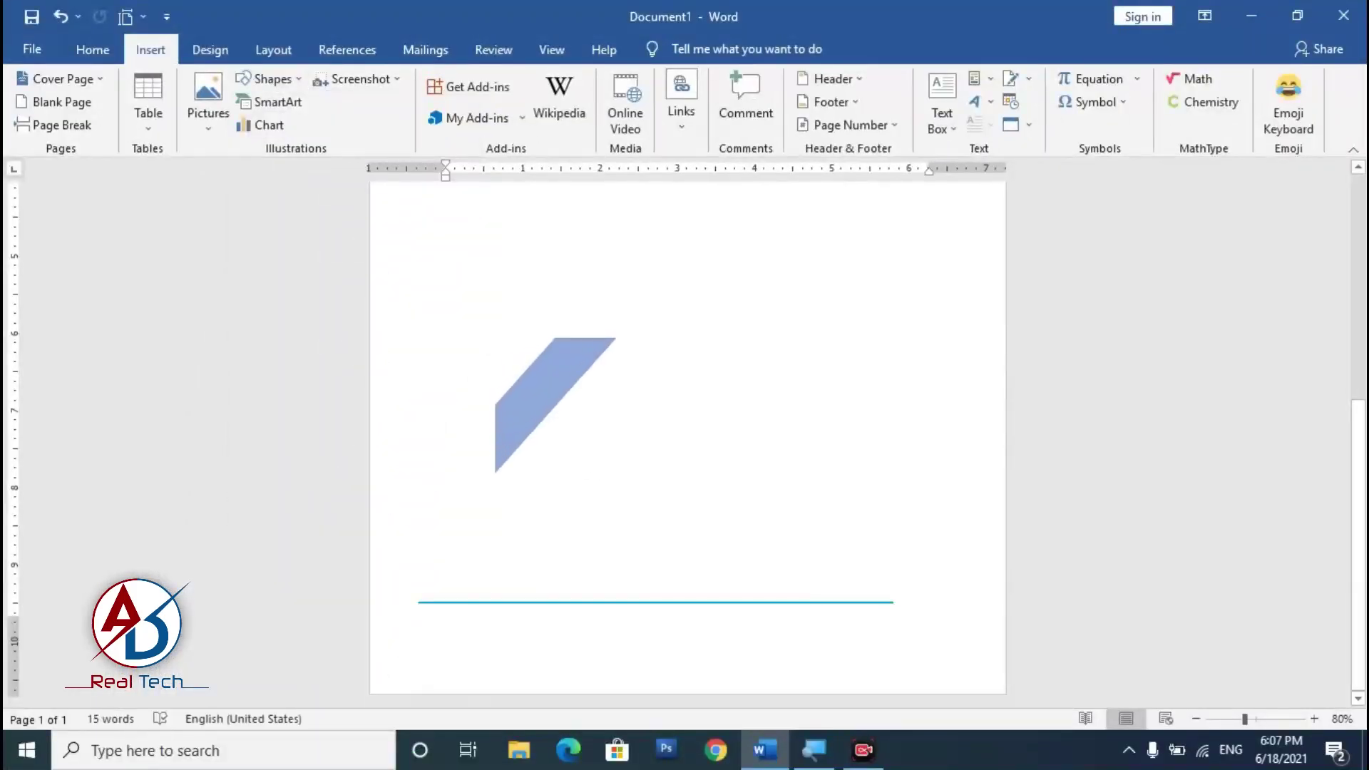
drag(570, 412, 833, 490)
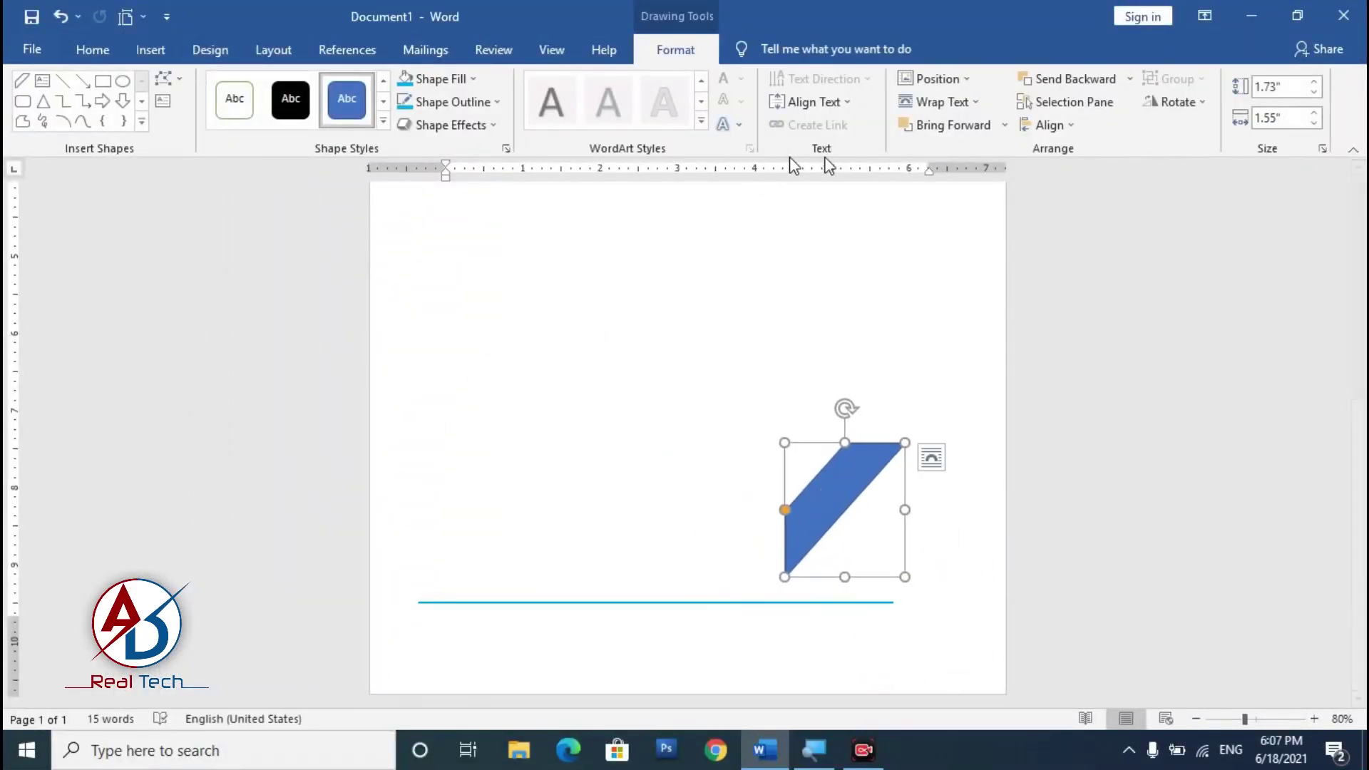
click(1173, 102)
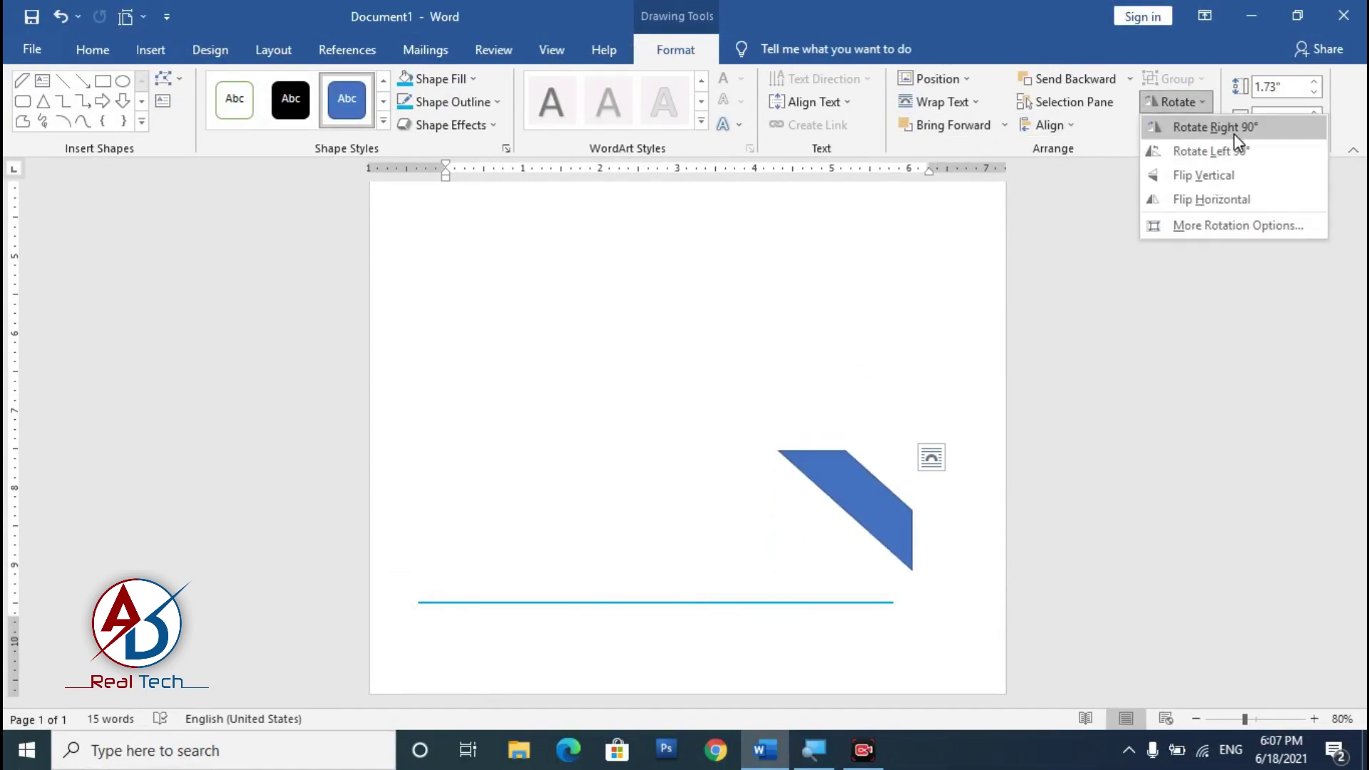
click(1212, 200)
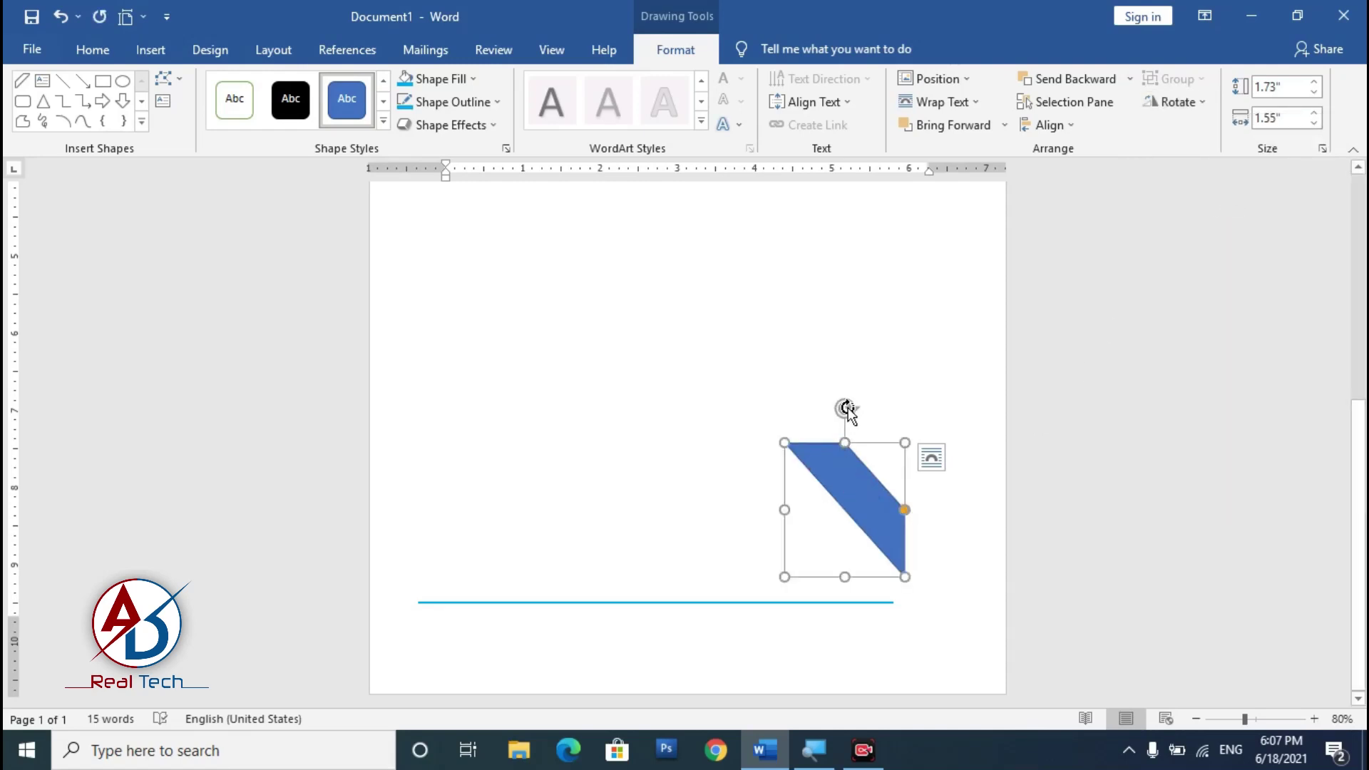
- Rotate the parallelogram into the bottom-right corner and extend the footer line toward it
drag(845, 409, 963, 520)
mouse_move(883, 544)
mouse_down()
mouse_move(962, 614)
mouse_move(963, 634)
mouse_move(920, 673)
mouse_move(840, 694)
mouse_up()
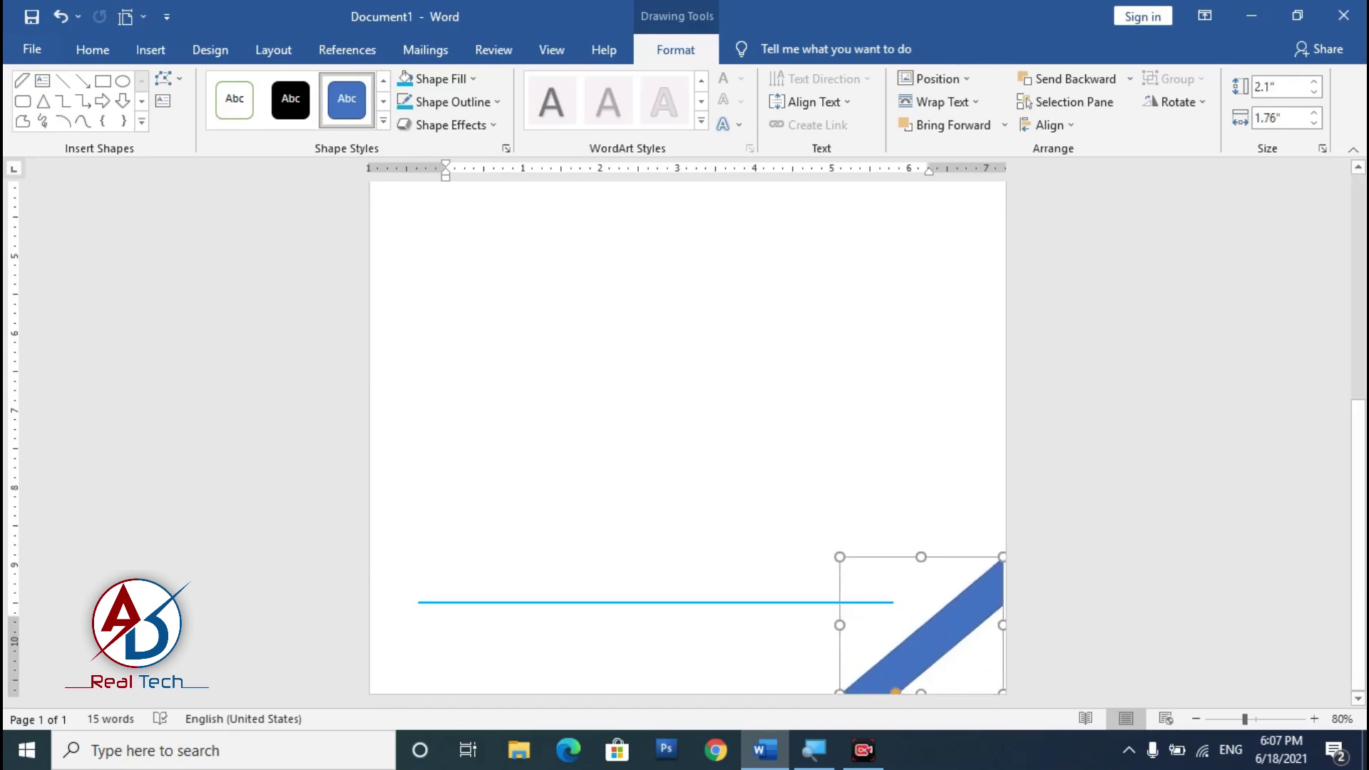
drag(920, 671, 924, 665)
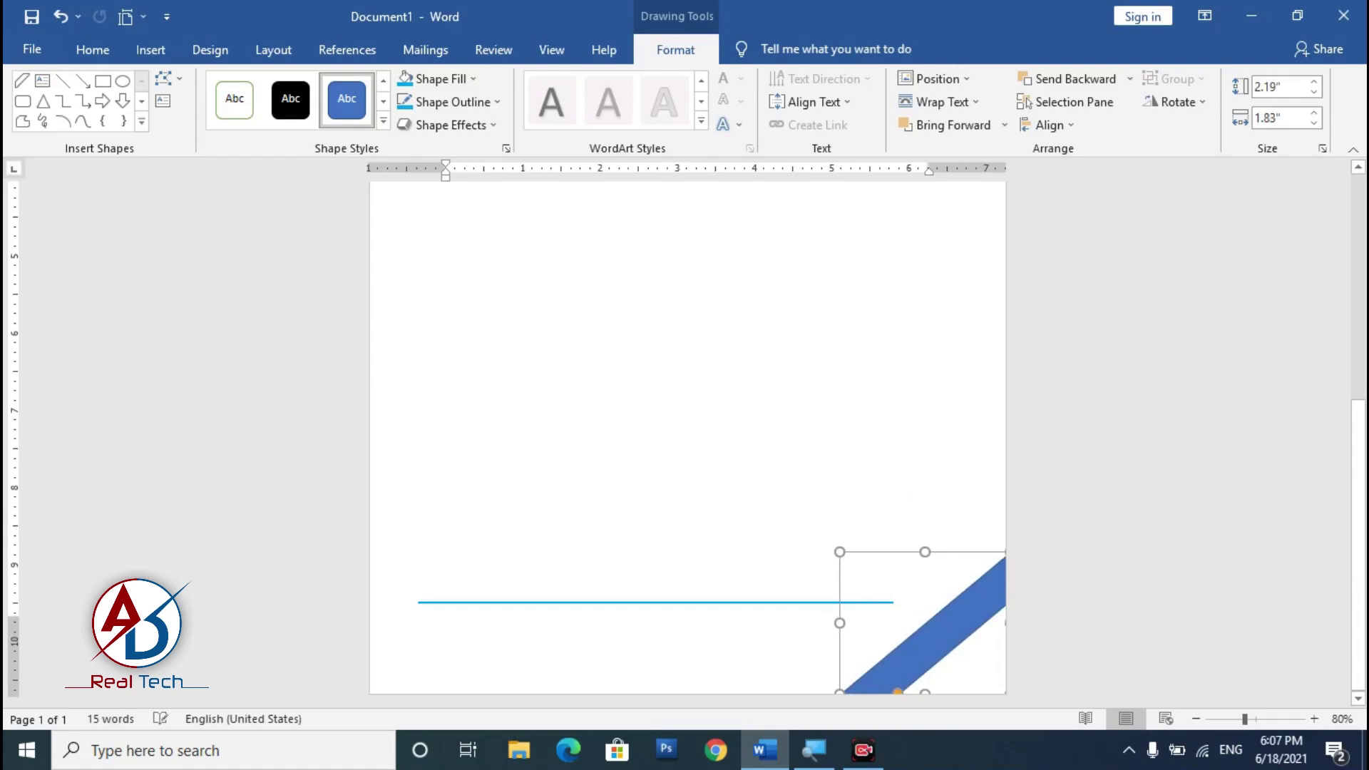
click(924, 571)
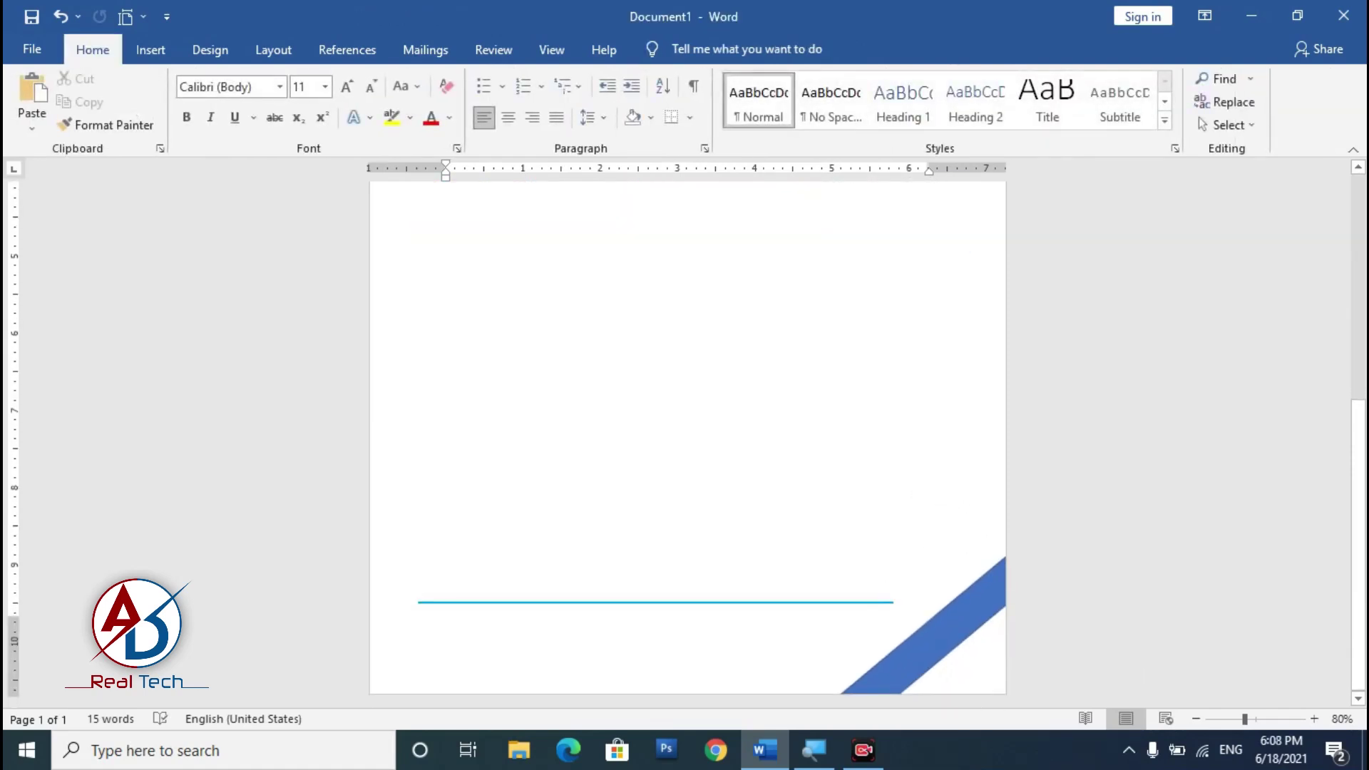
click(833, 603)
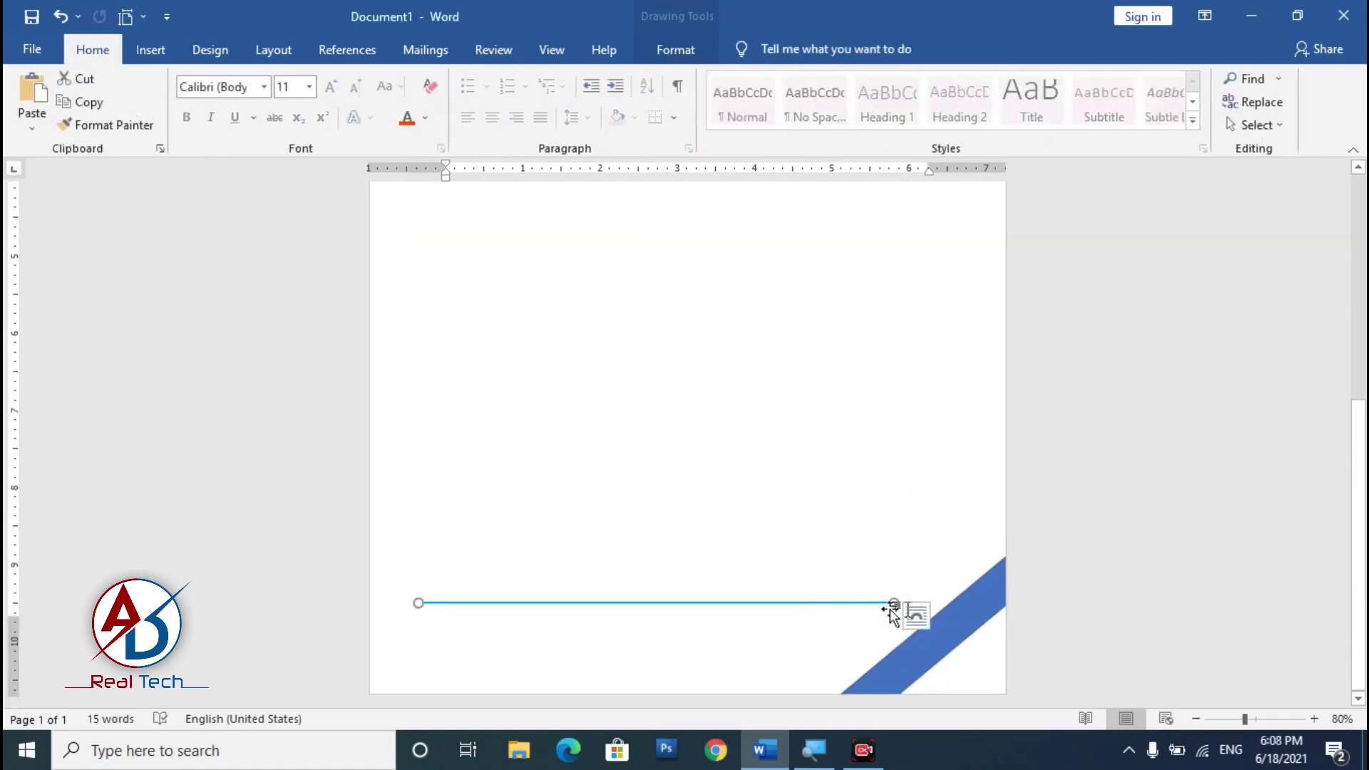
drag(902, 601, 929, 603)
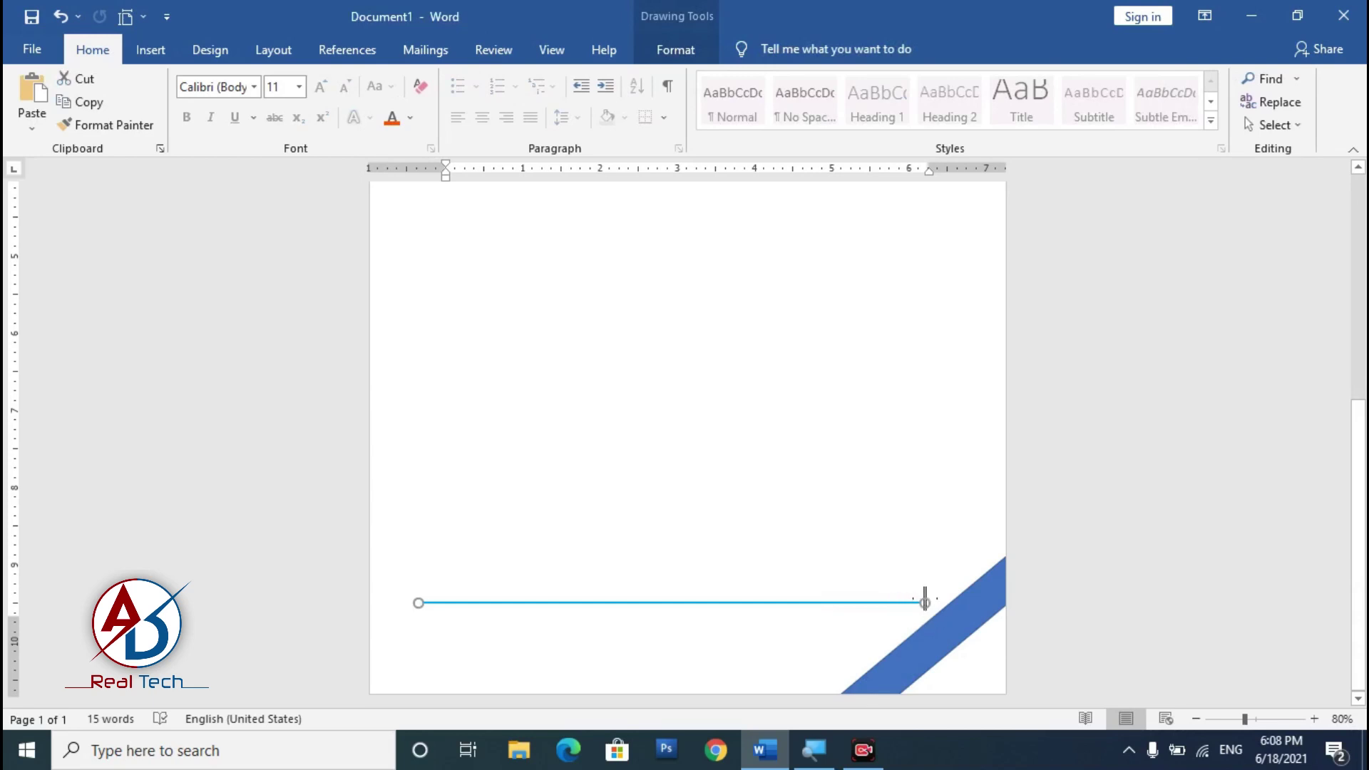
- Give the corner stripe a light blue fill and no outline
click(988, 604)
click(675, 49)
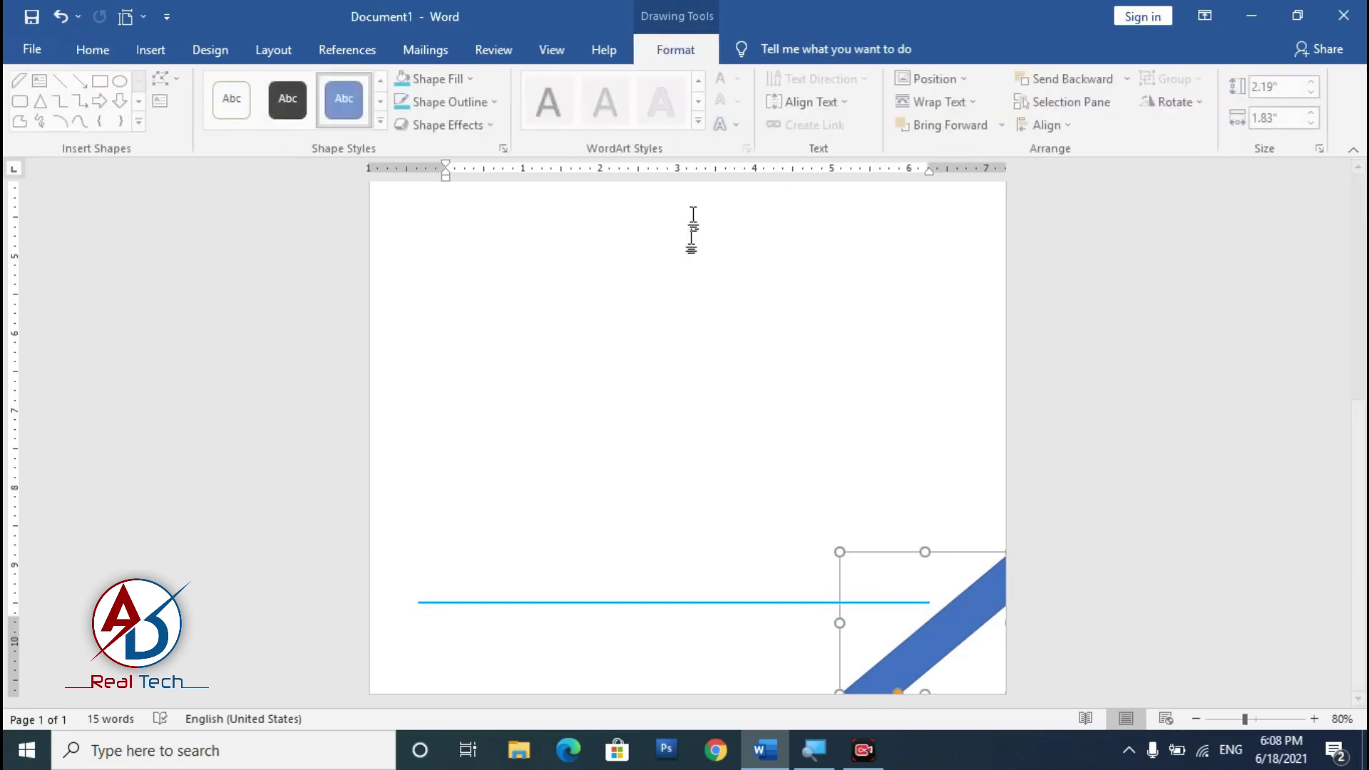
click(405, 85)
click(417, 102)
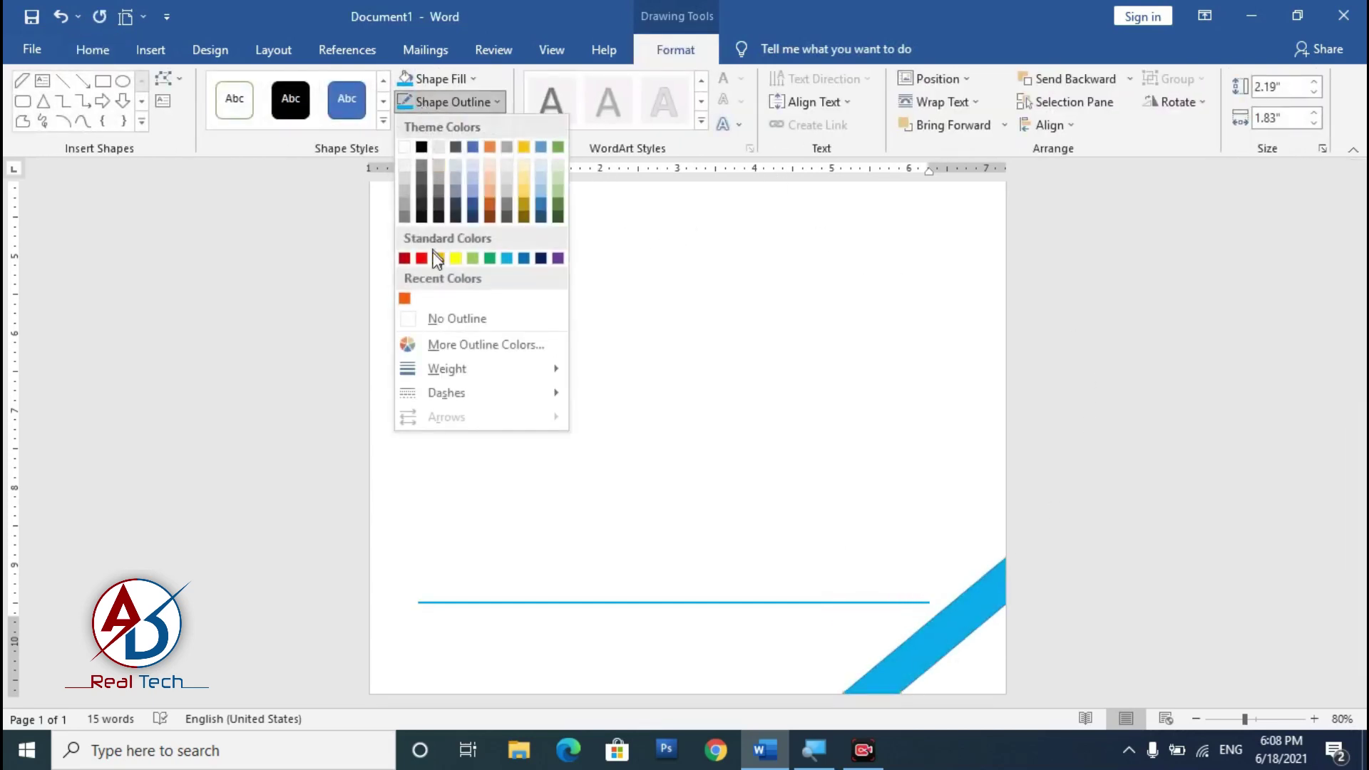
click(442, 315)
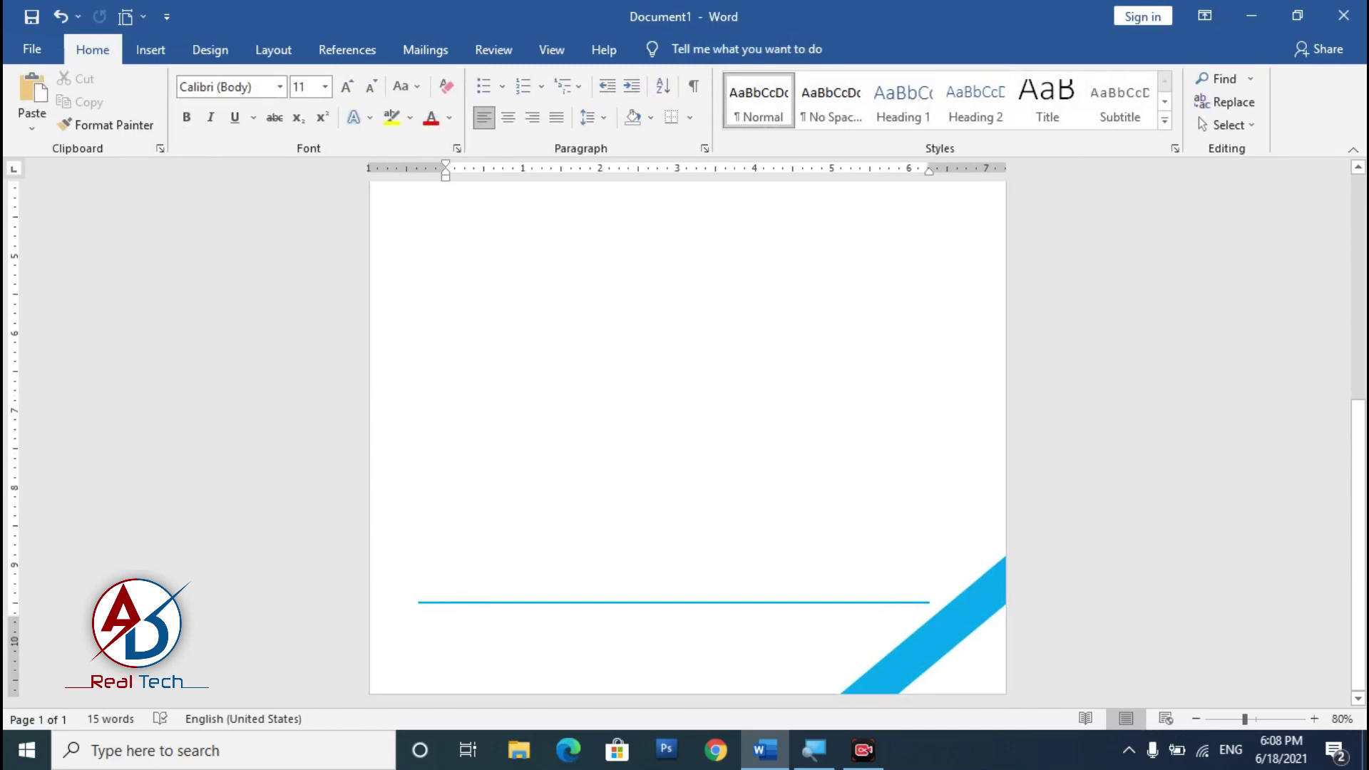
- Thicken the bottom blue line to 3 pt
click(460, 603)
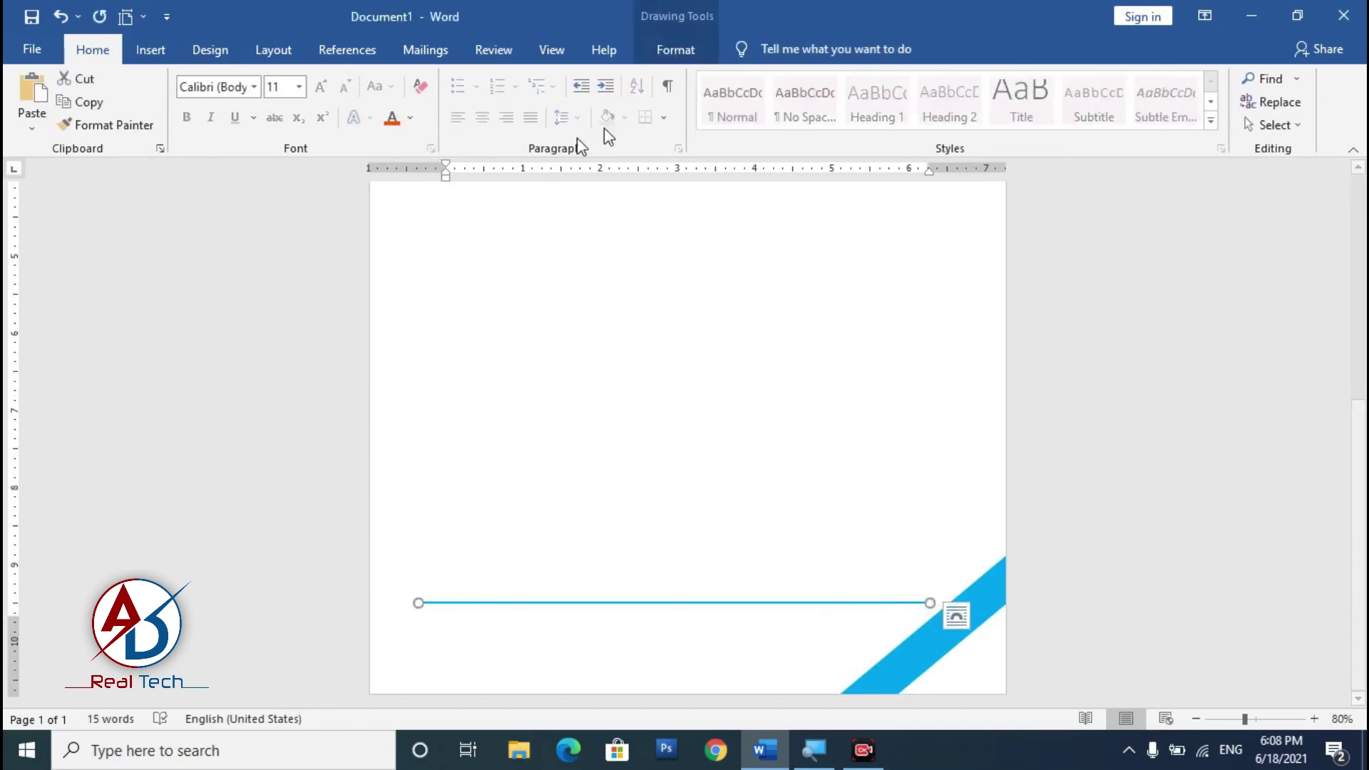
click(676, 49)
click(449, 101)
mouse_move(447, 368)
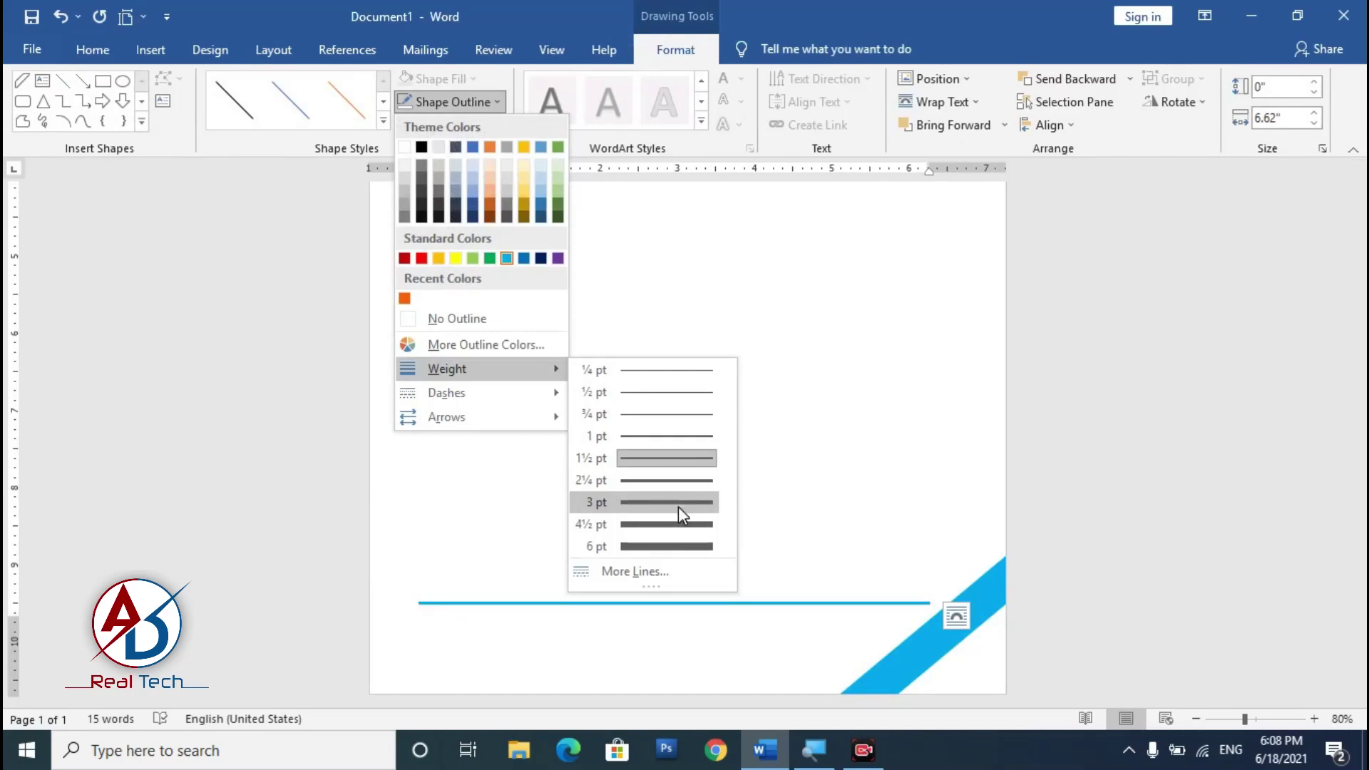
click(678, 502)
click(951, 646)
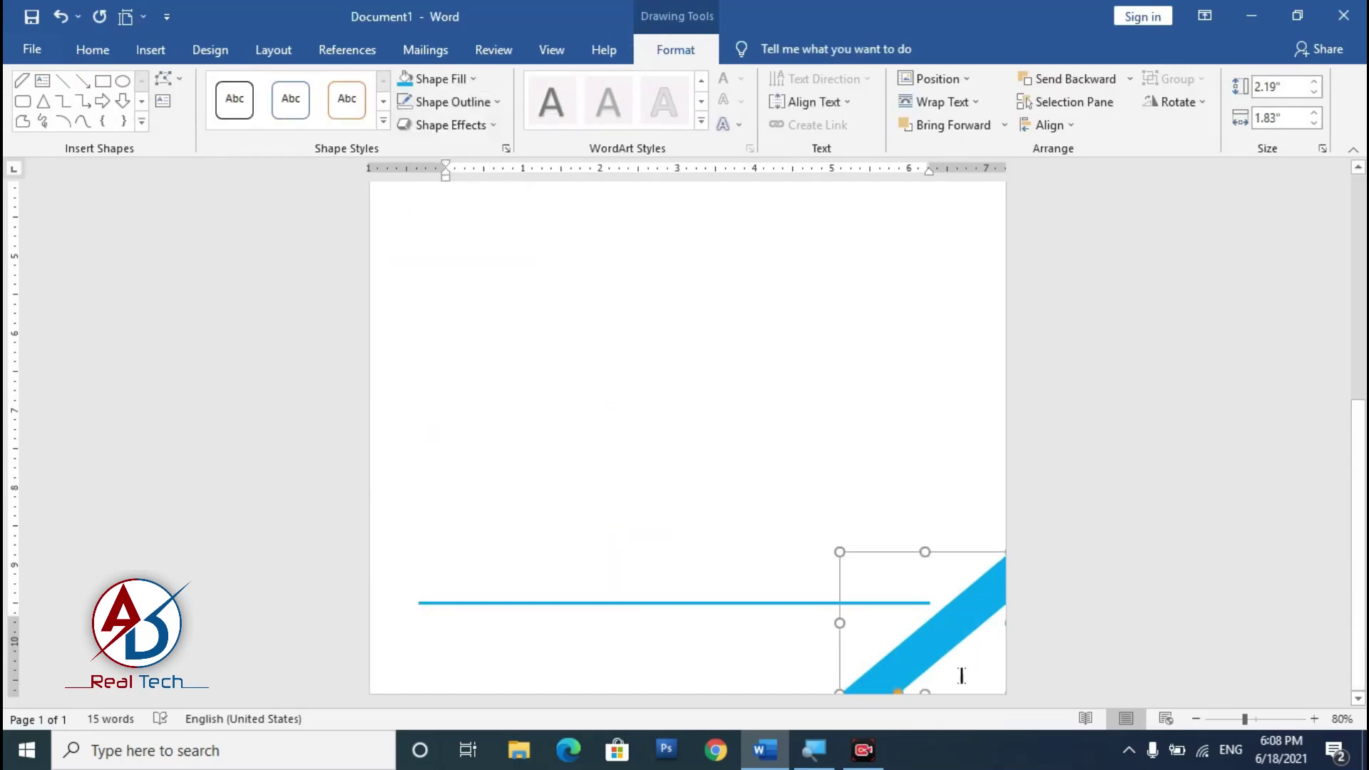
- Duplicate the blue stripe, shrink the copy to 1.23" x 1.02", and set it beside the original
mouse_move(939, 626)
mouse_down()
mouse_move(907, 550)
mouse_move(984, 669)
mouse_up()
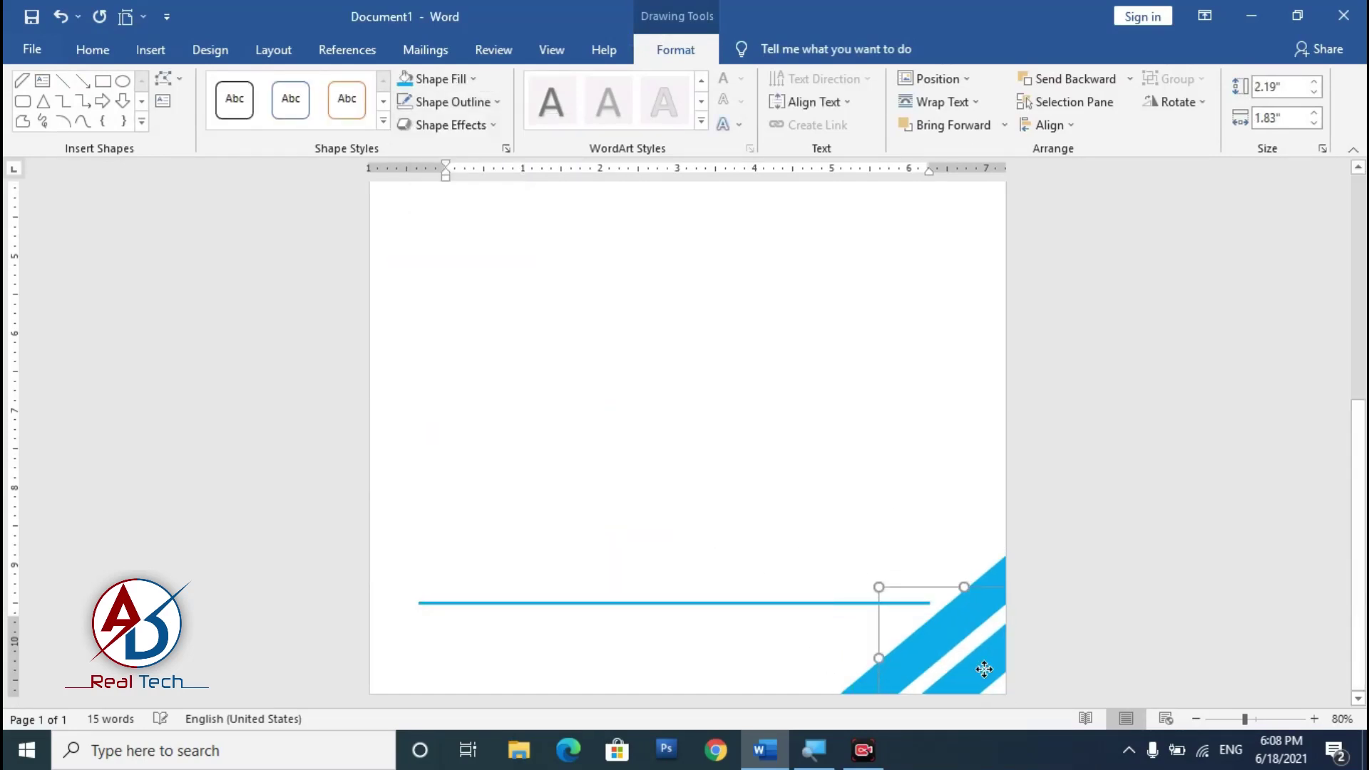
key(ctrl+z)
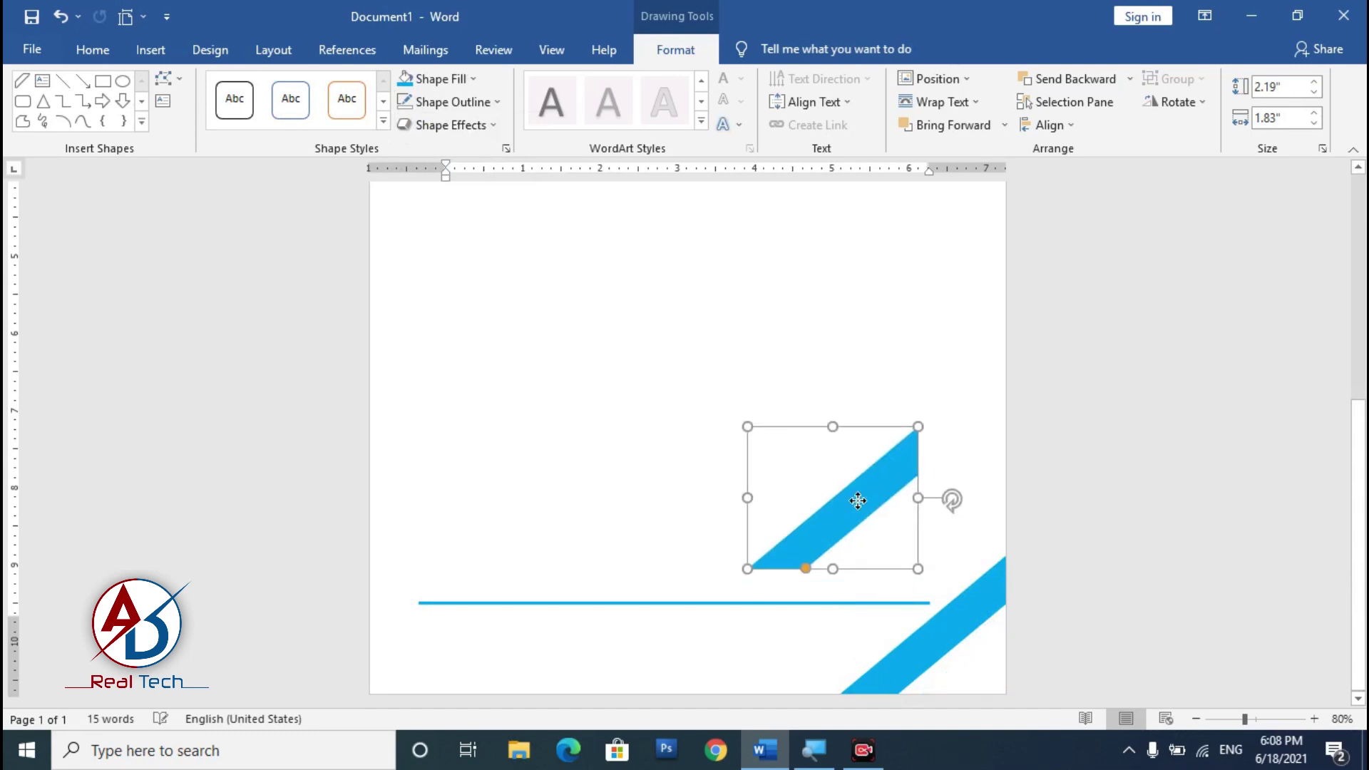
drag(748, 568, 821, 507)
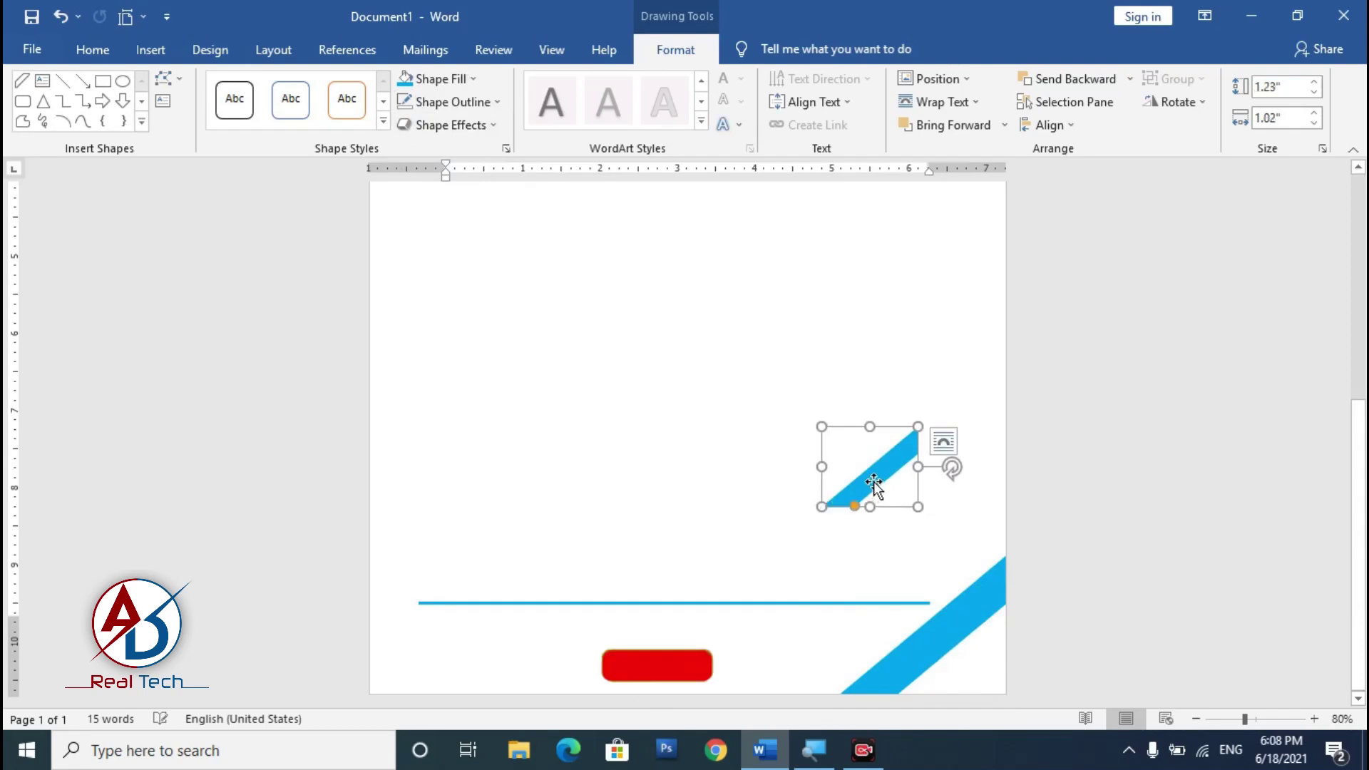
mouse_move(892, 456)
mouse_down()
mouse_move(981, 666)
mouse_move(969, 667)
mouse_up()
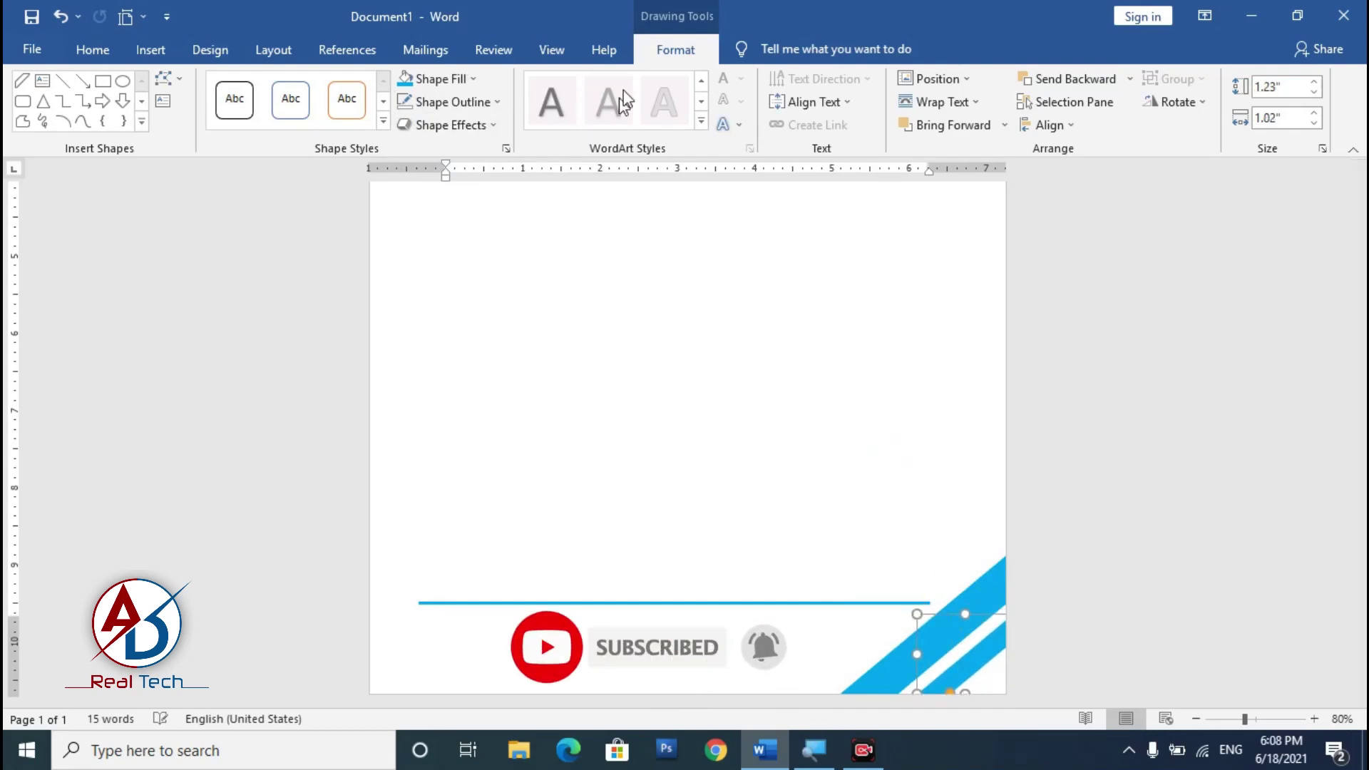
click(459, 79)
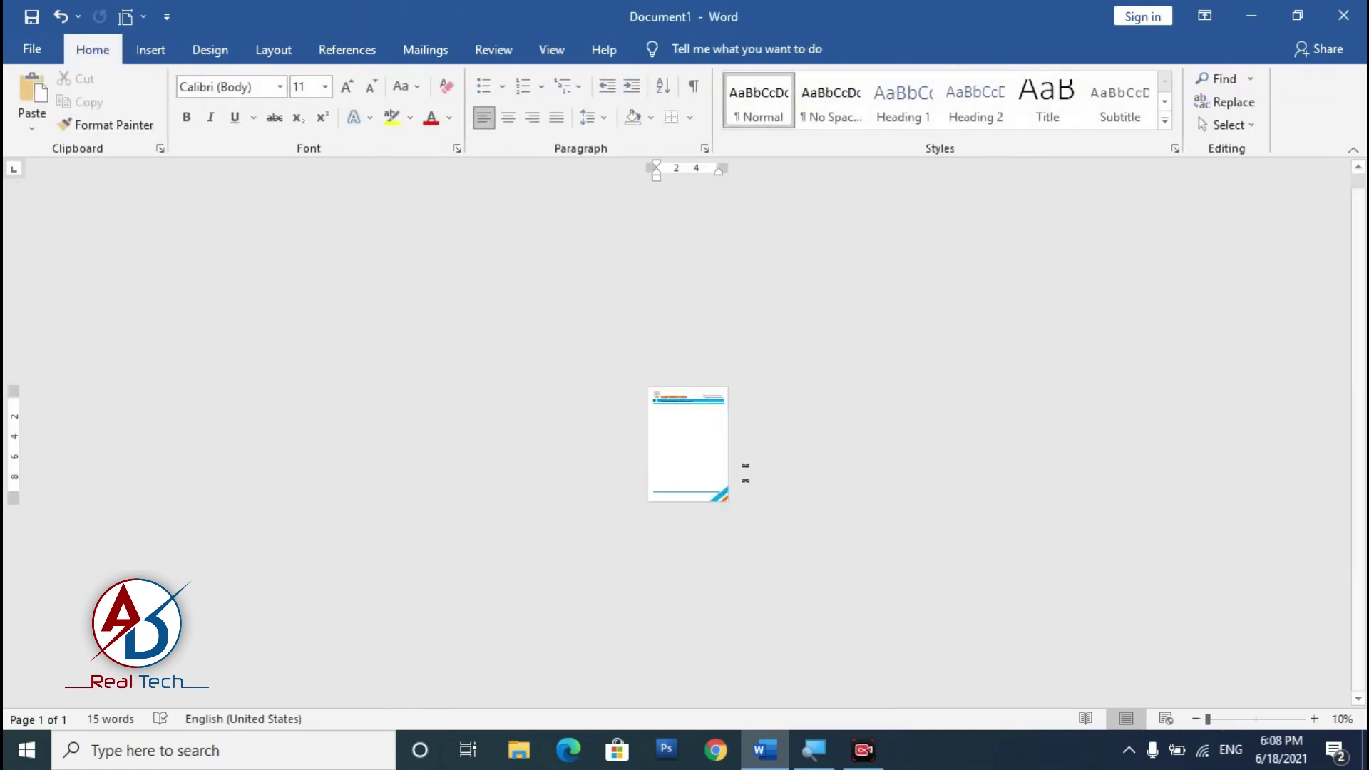
- Add a WordArt box below the address bar and clear its styling to plain text
scroll(687, 447, up, 1)
scroll(688, 448, up, 1)
scroll(688, 448, up, 1)
scroll(687, 448, up, 1)
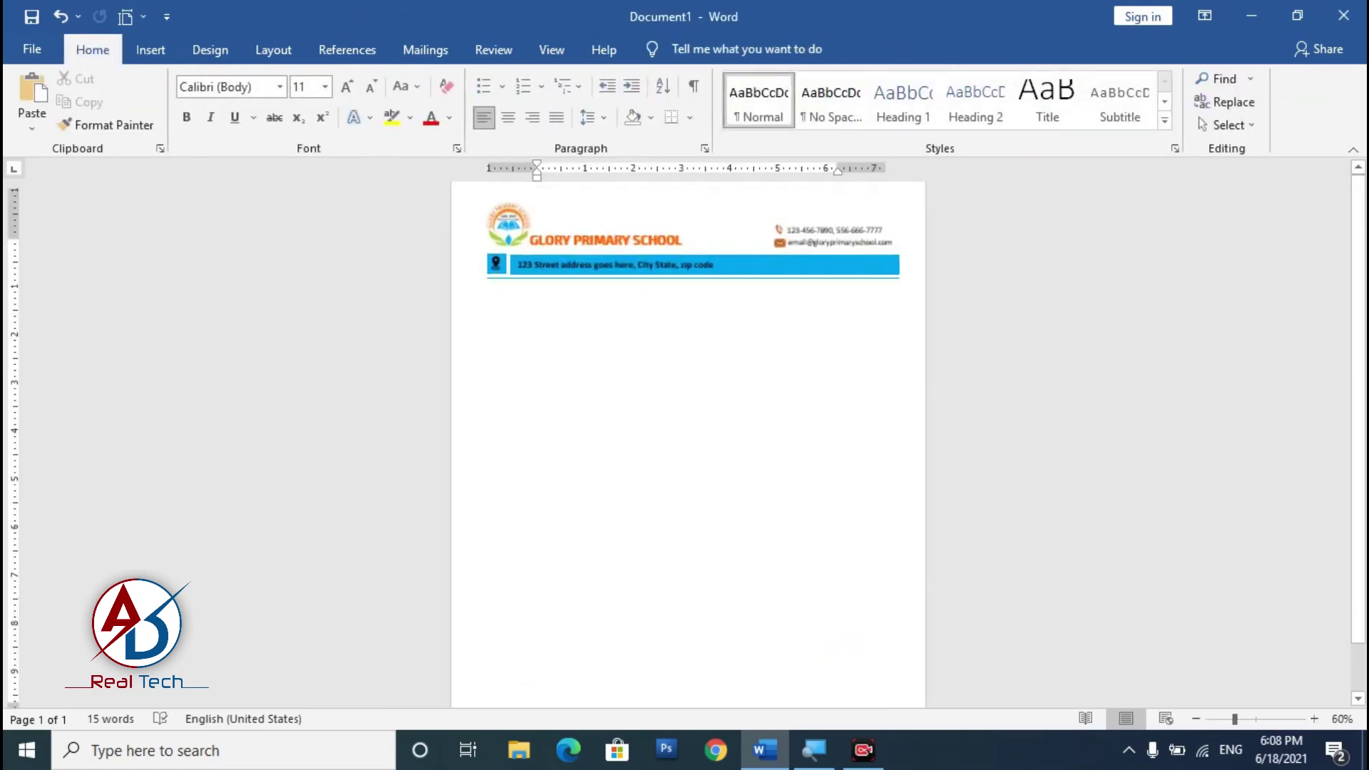
scroll(687, 448, up, 3)
scroll(687, 448, up, 1)
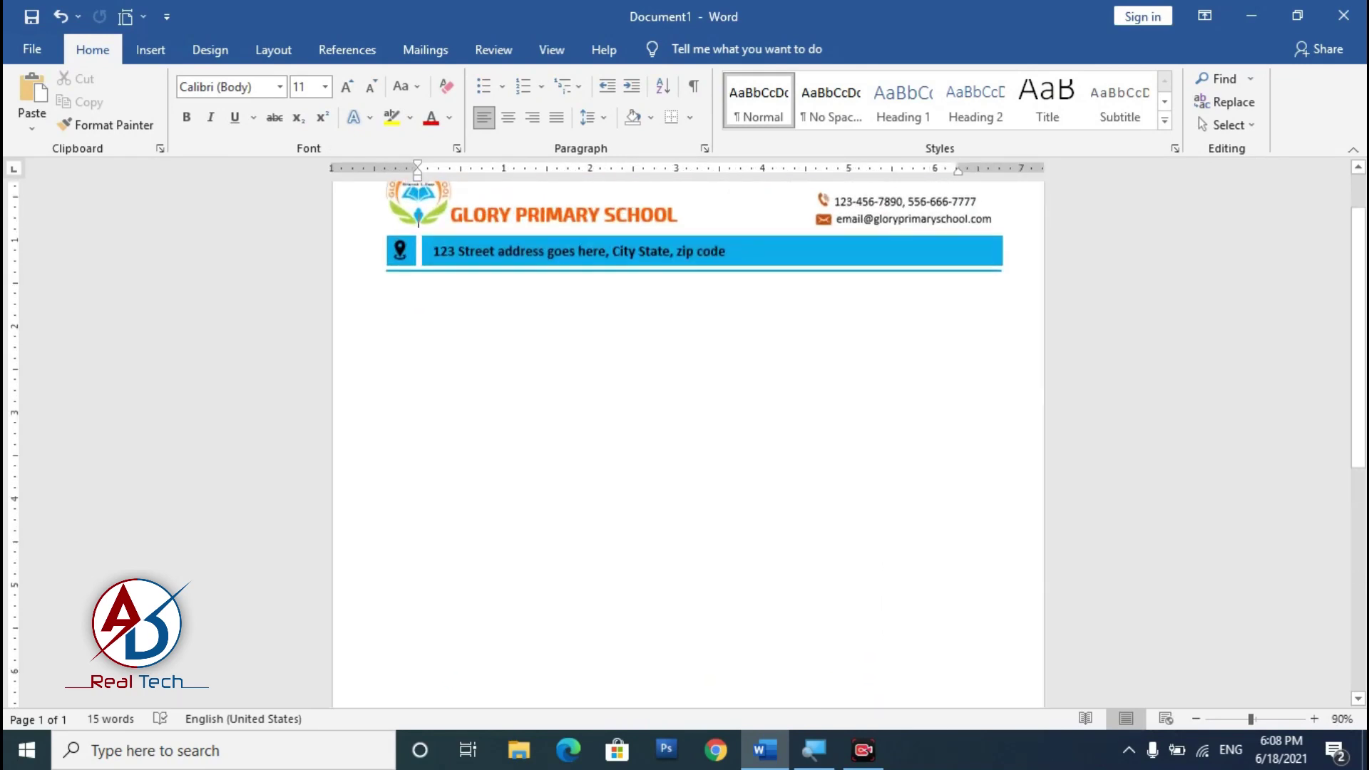
scroll(687, 448, up, 1)
scroll(687, 448, up, 2)
scroll(688, 448, up, 1)
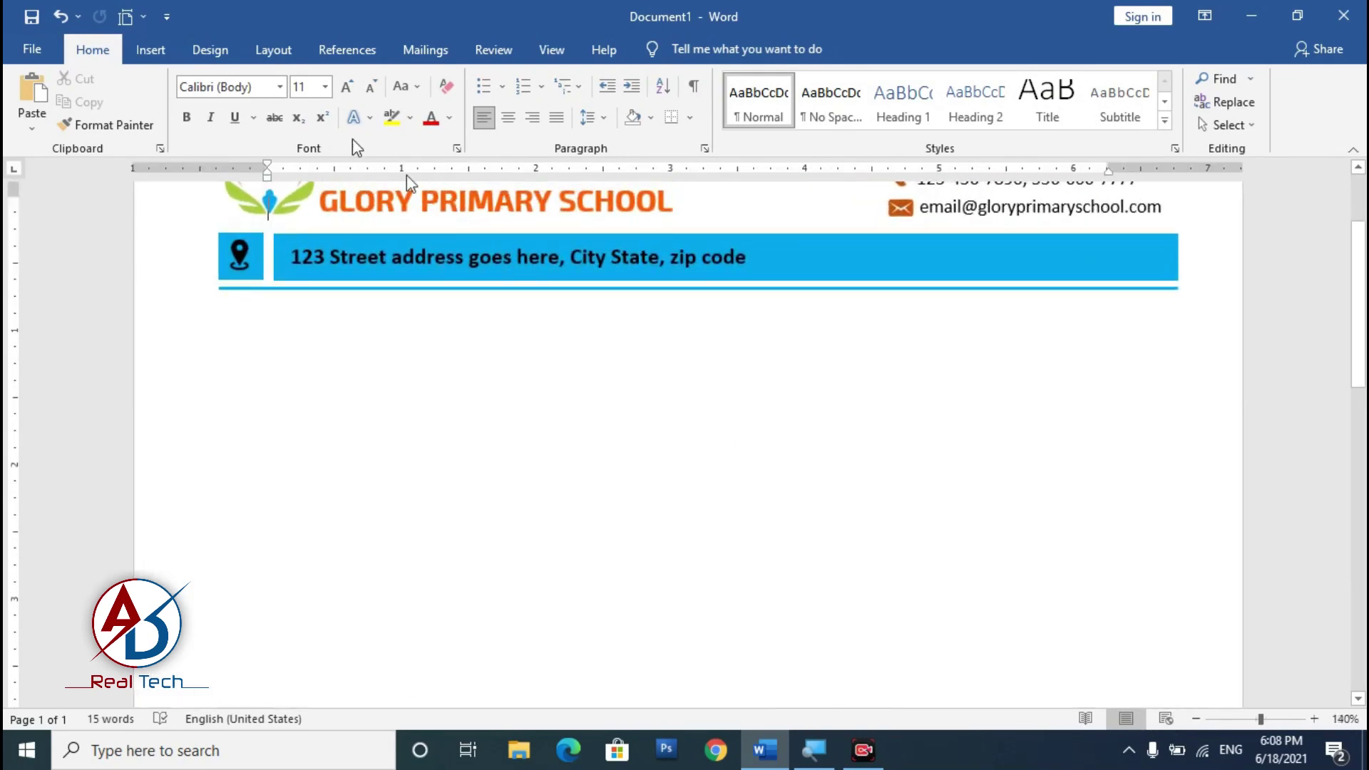
click(149, 50)
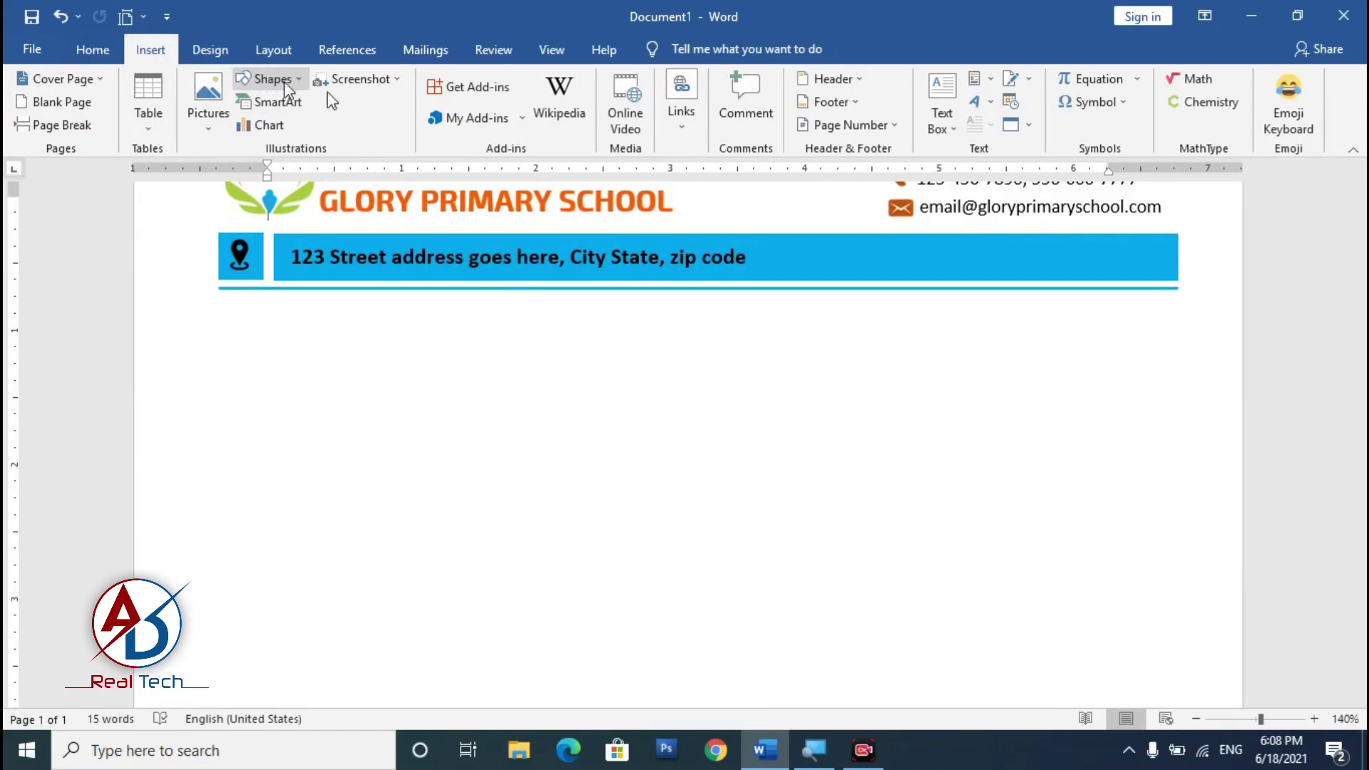
click(979, 101)
click(992, 200)
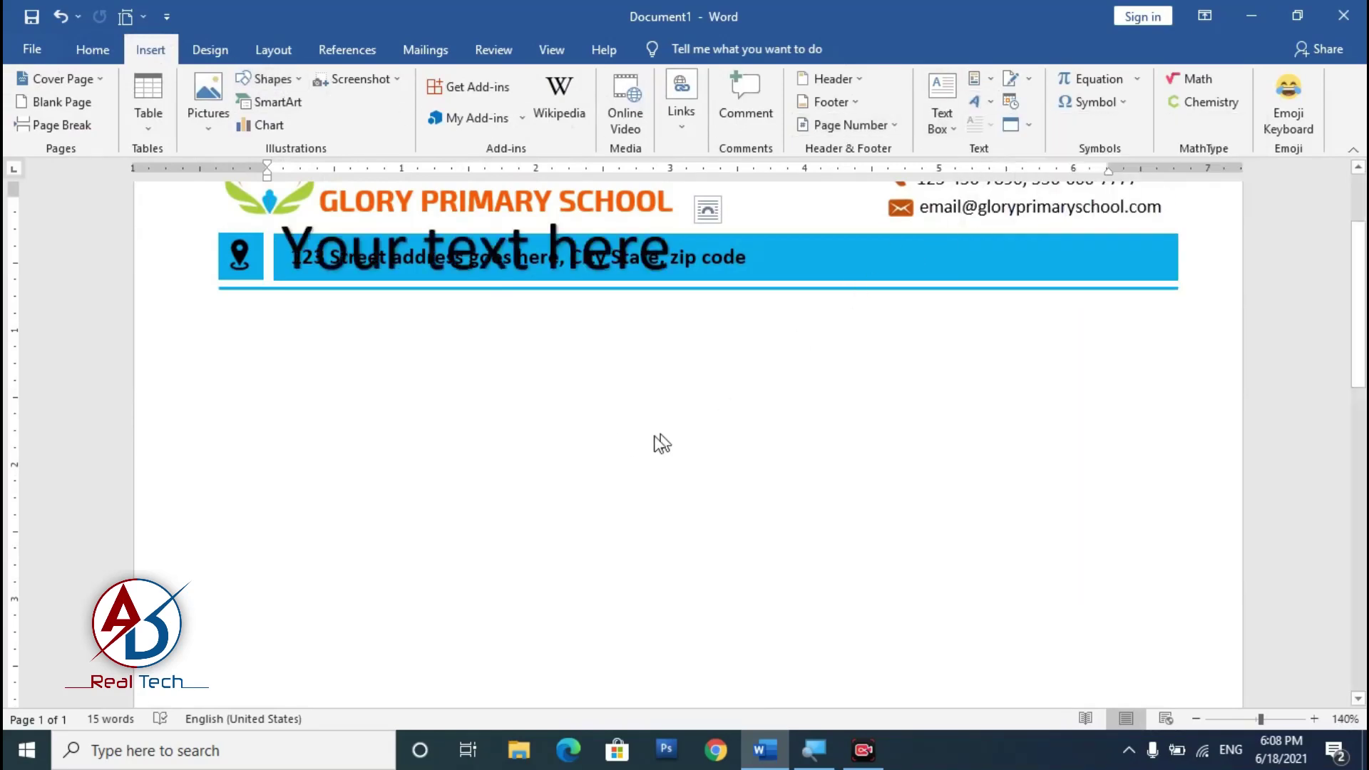
drag(448, 196, 446, 370)
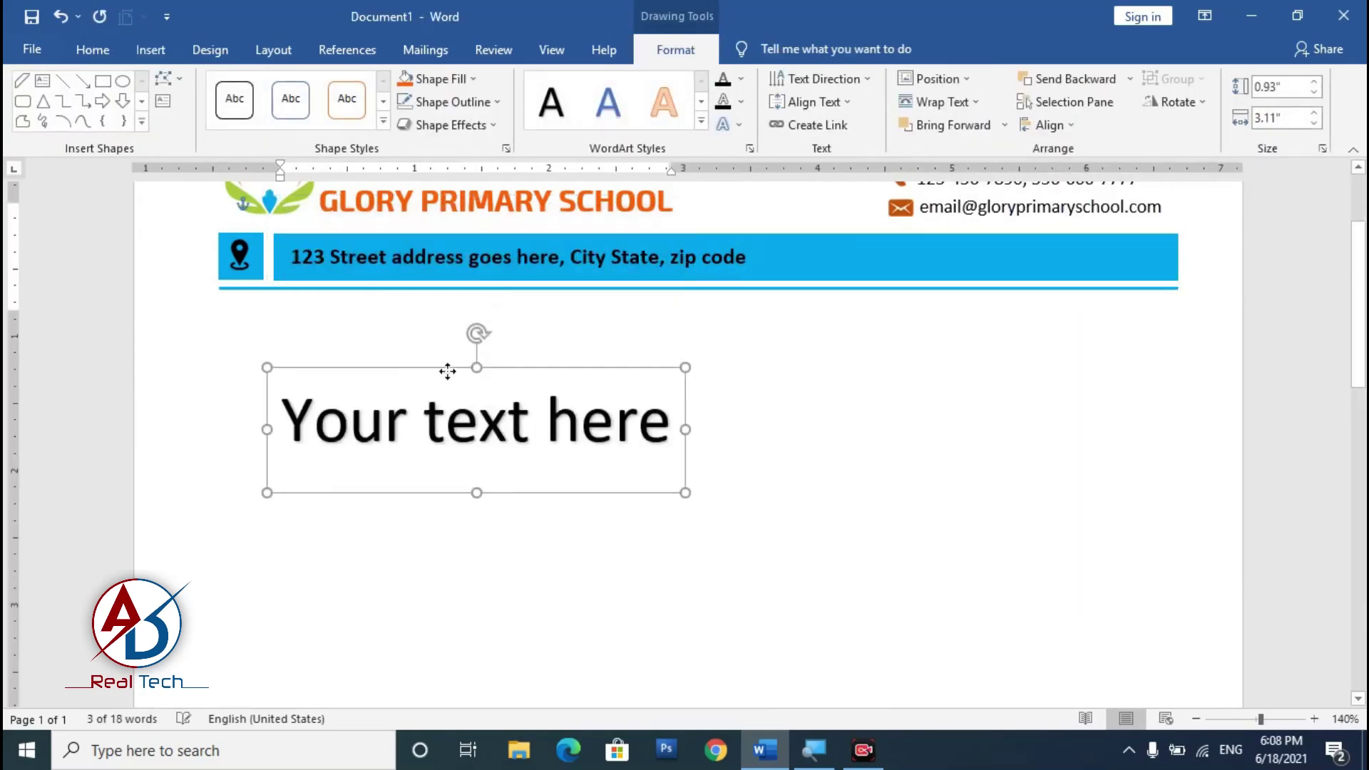
click(98, 47)
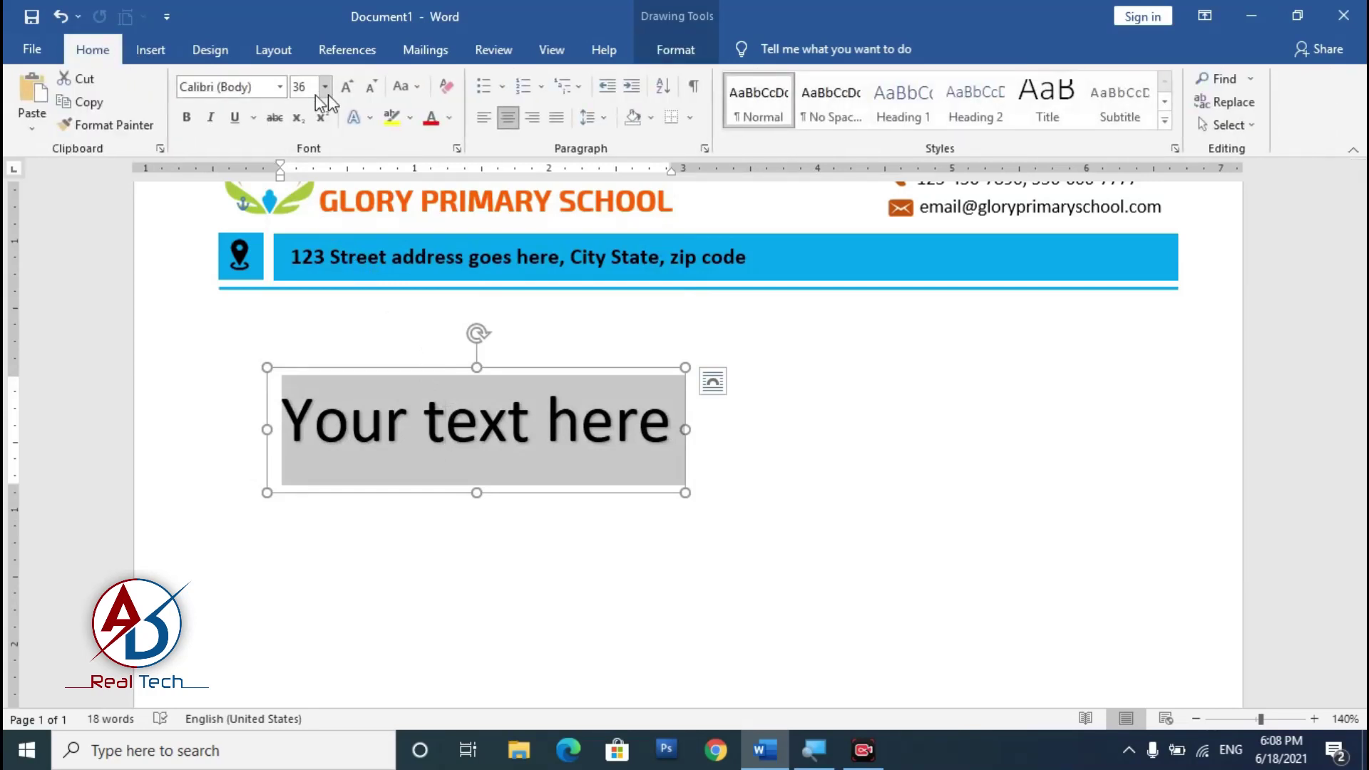
click(447, 89)
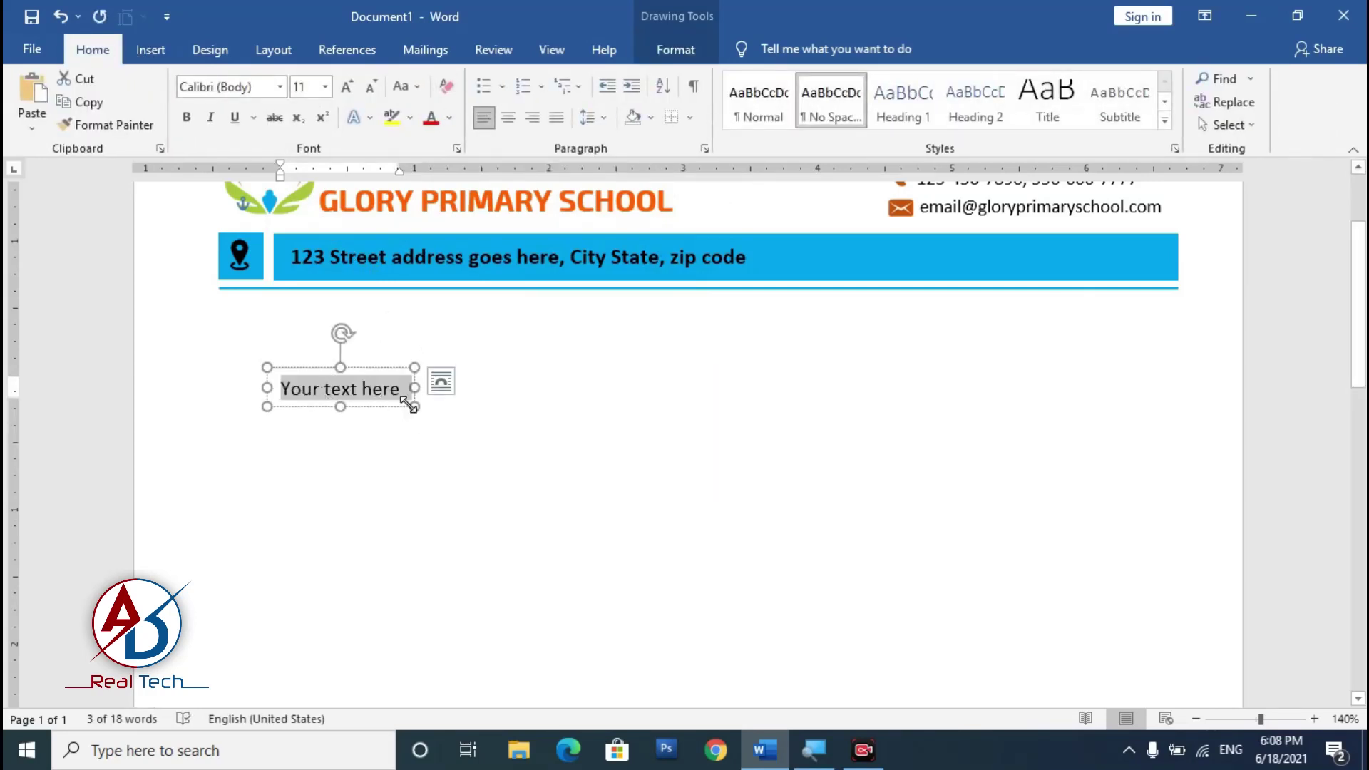
- Type 'Ref. No ____' and 'Date: ____' separated by a tab, in bold 10 pt
text(Ref. )
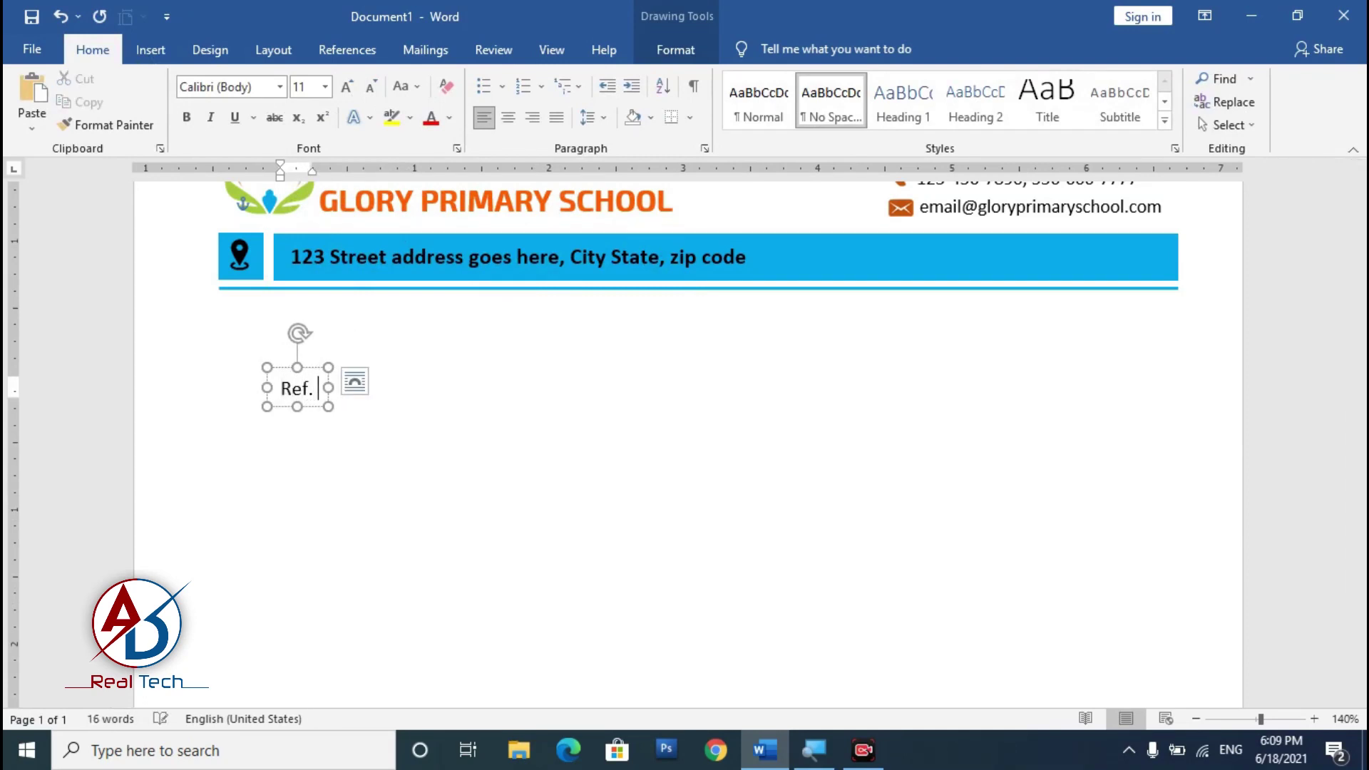
text(No)
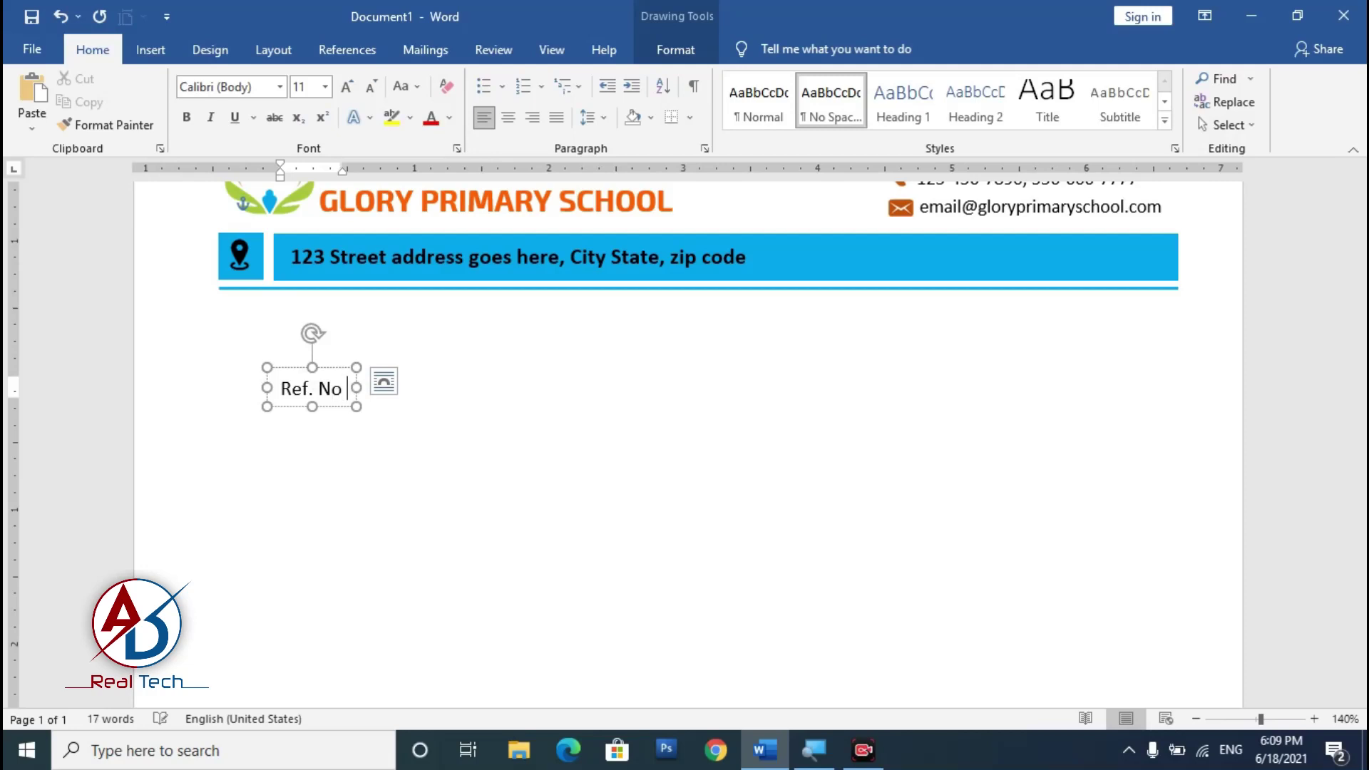
text( ______________________)
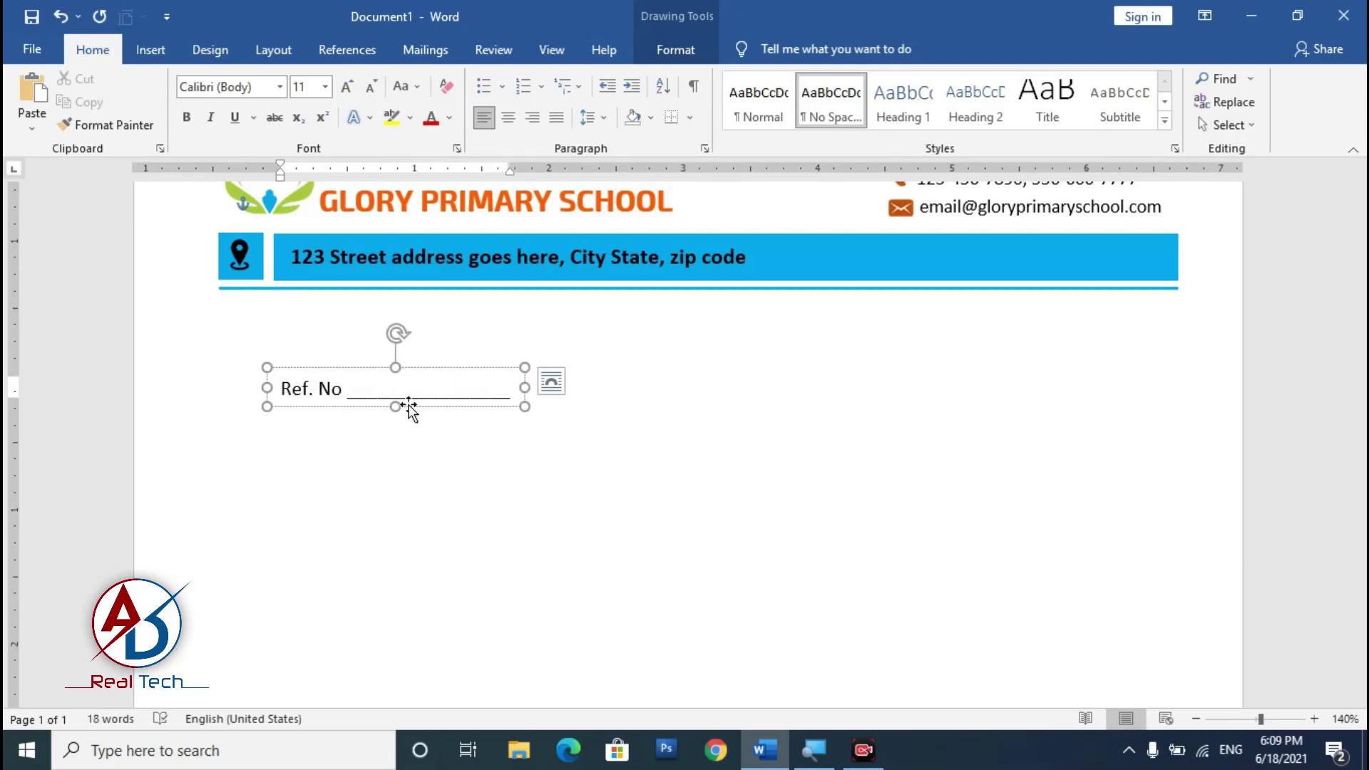
key(Tab)
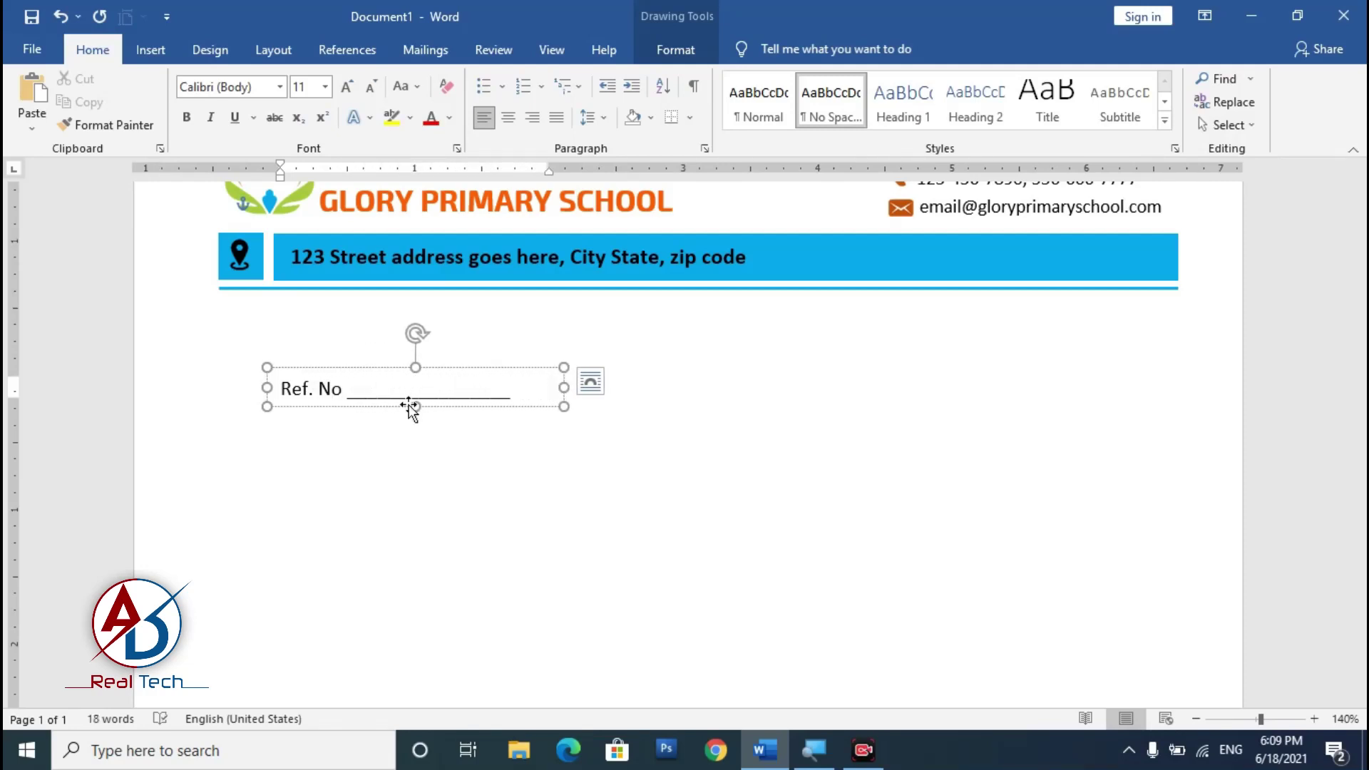
text(Date:)
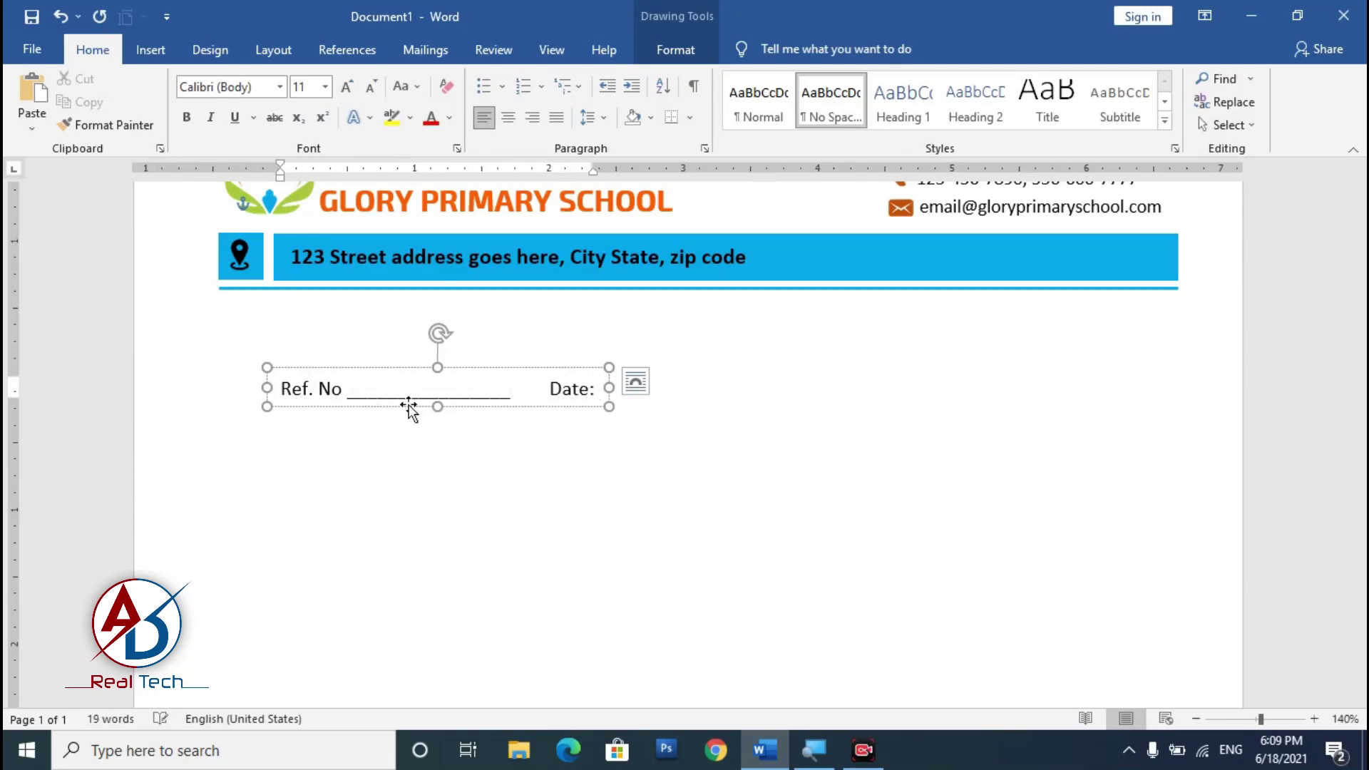
text( ______________)
key(ctrl+a)
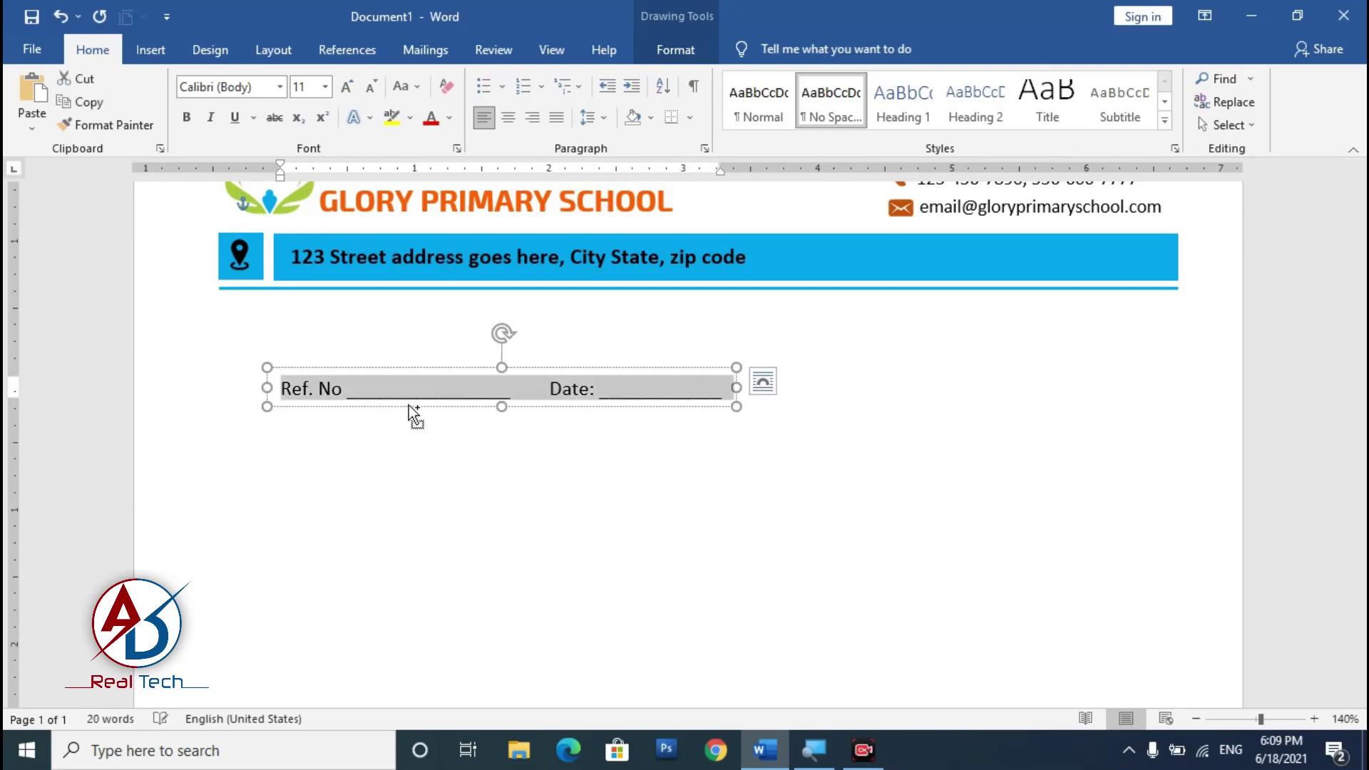
click(187, 117)
click(371, 86)
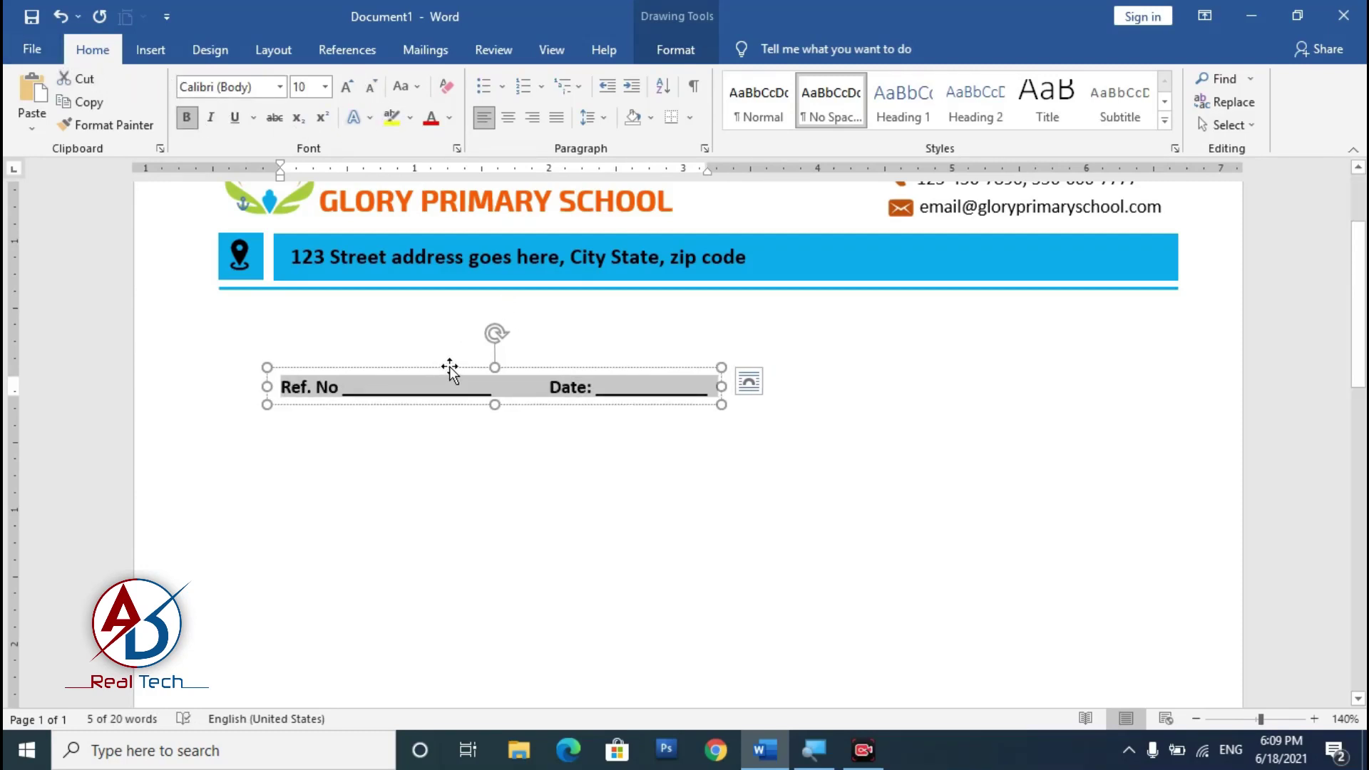
- Move the Ref. No / Date line to the right side of the page
drag(450, 365, 916, 335)
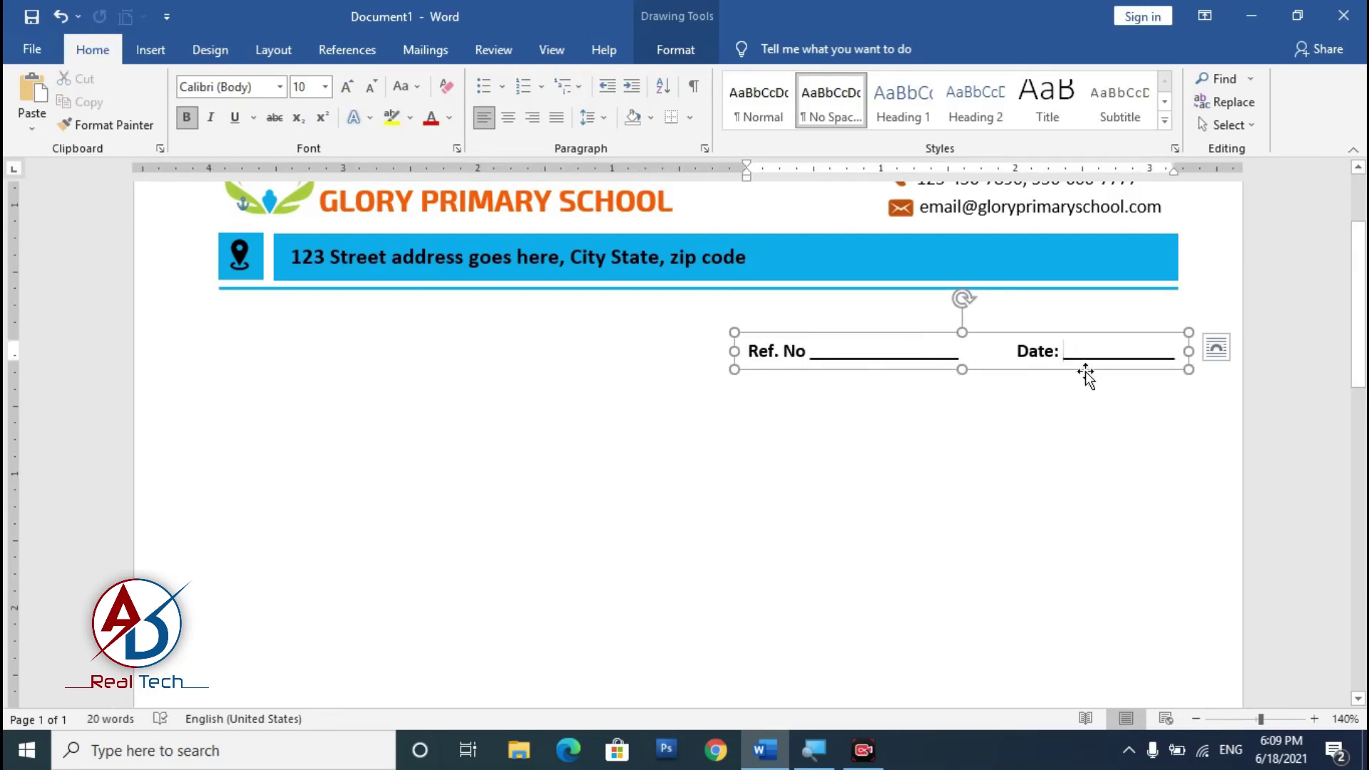
text(___)
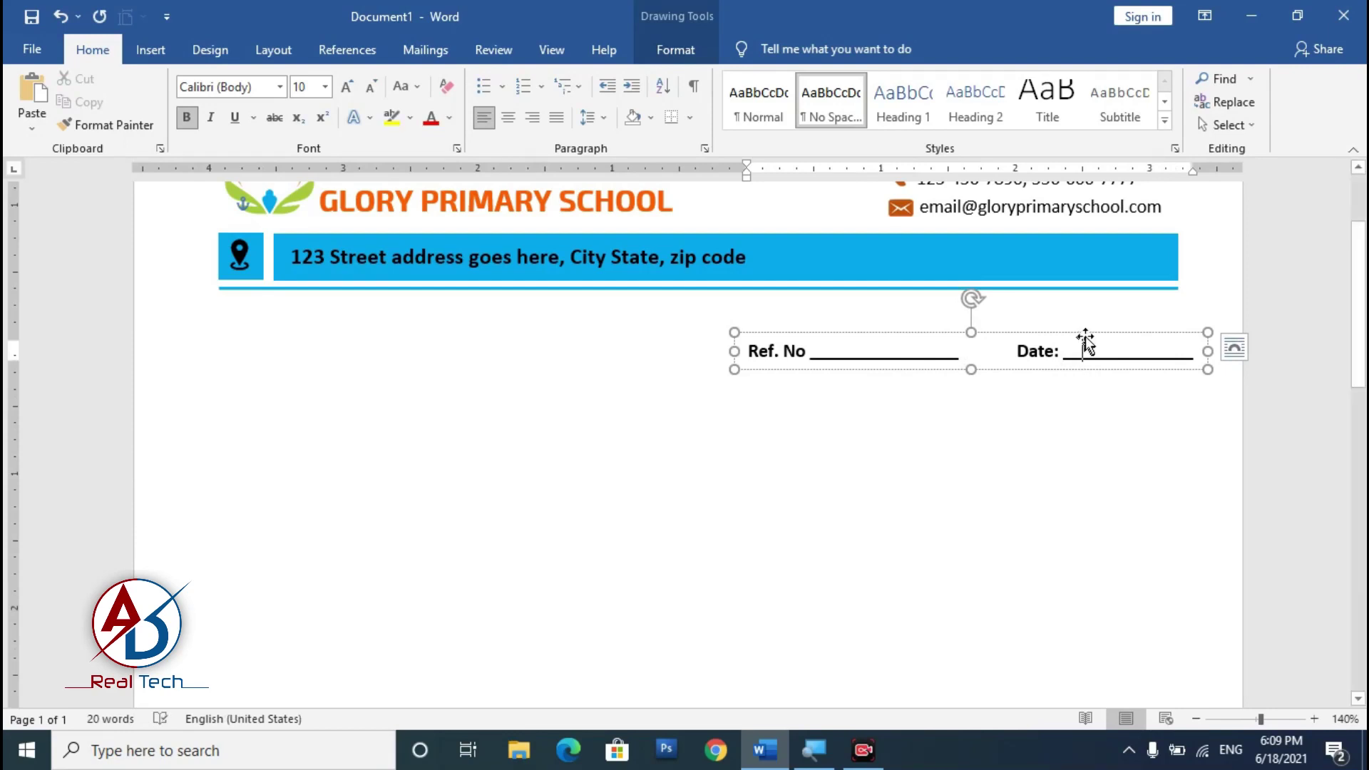
drag(1081, 333, 1063, 333)
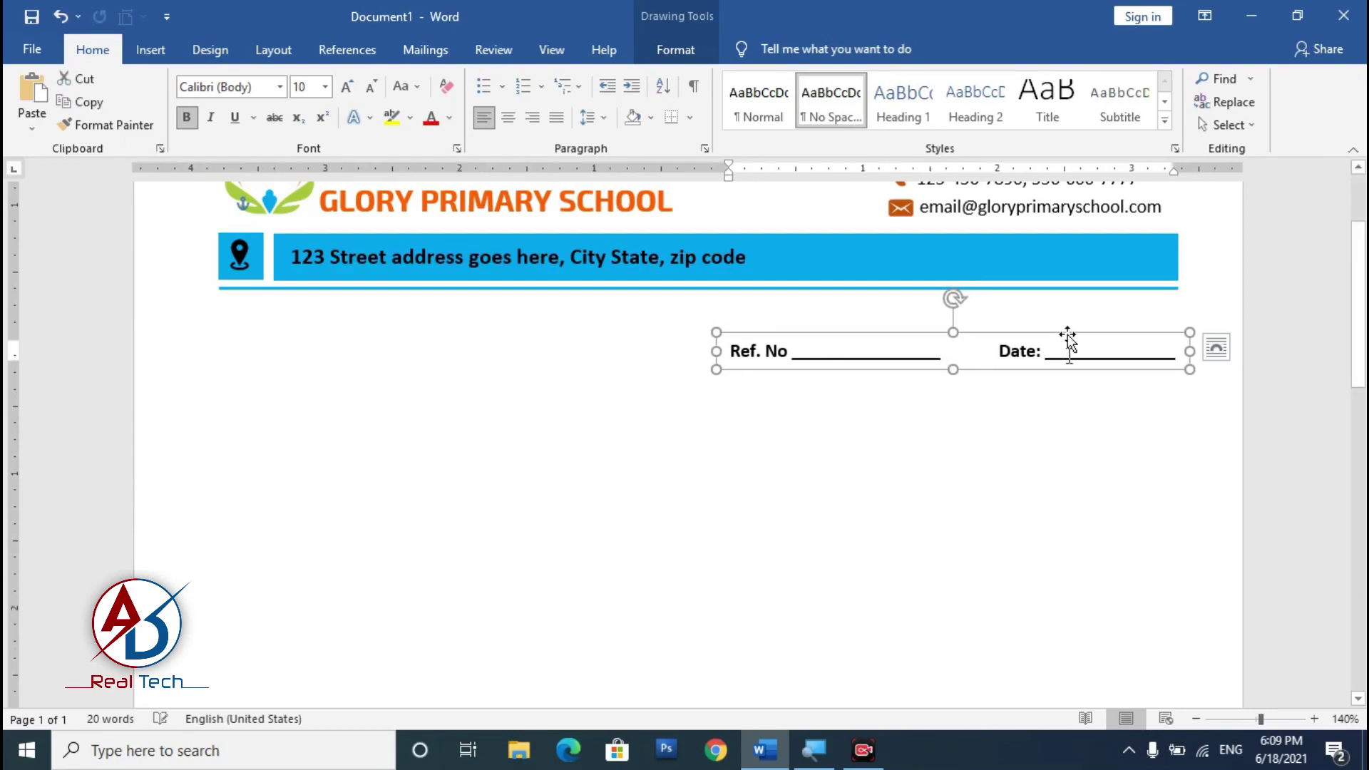
key(Escape)
ctrl+scroll(1017, 455, down, 4)
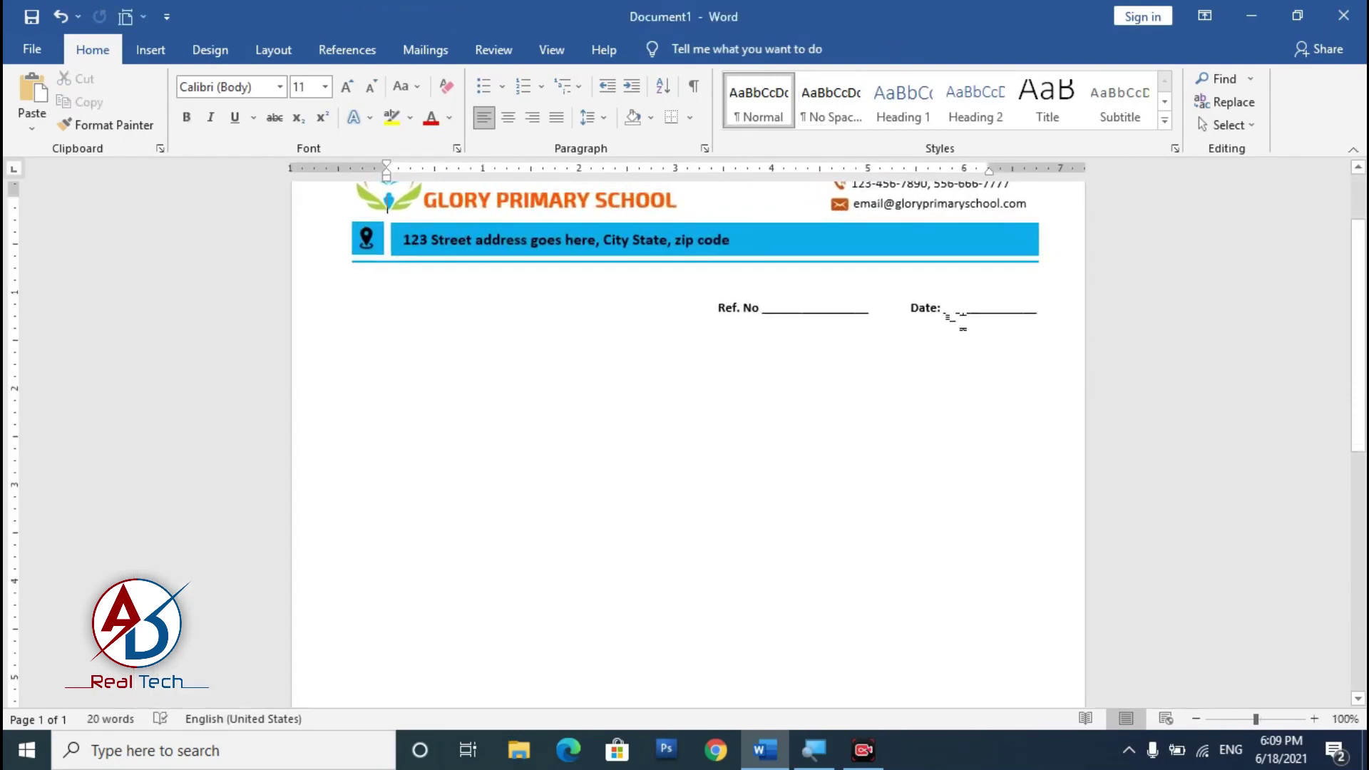
- Nudge the Ref. No text box slightly further left
click(984, 307)
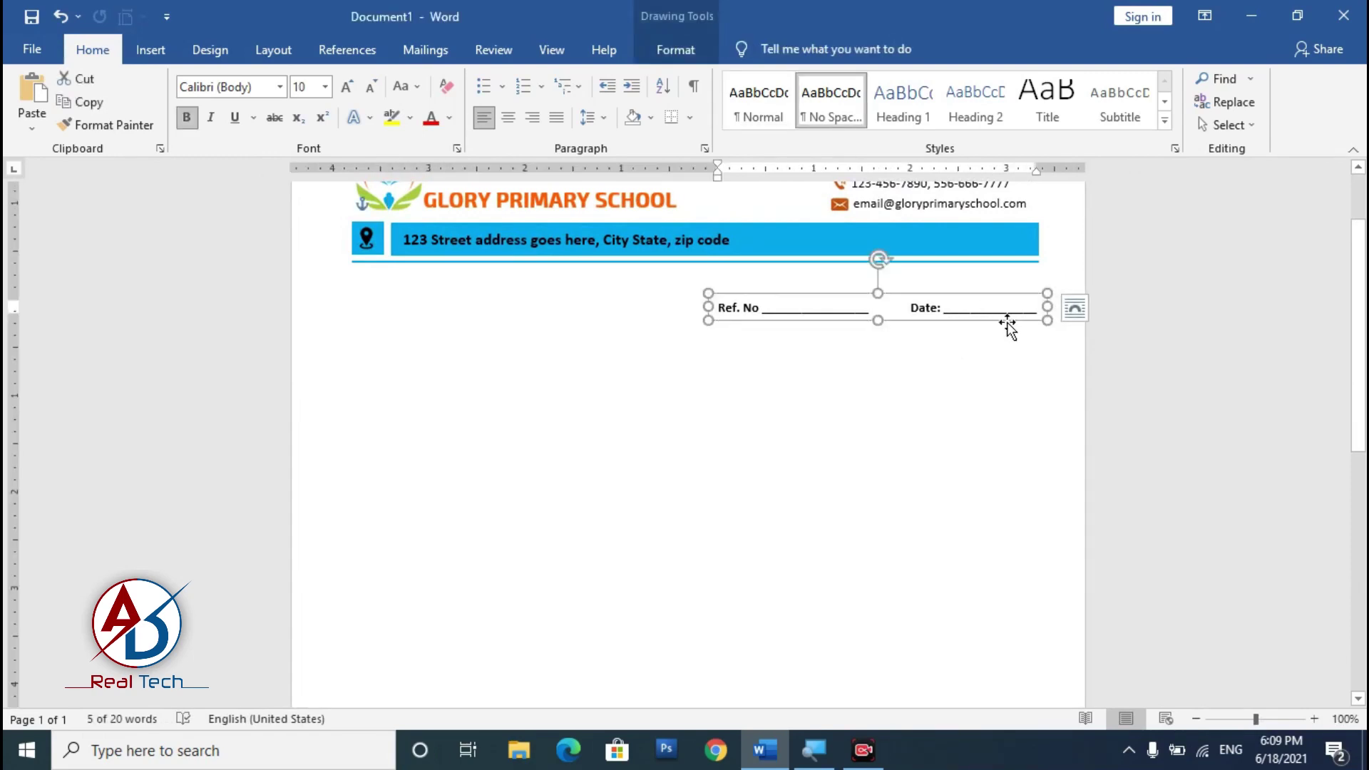
drag(1008, 325, 1005, 324)
click(994, 395)
ctrl+scroll(994, 395, down, 1)
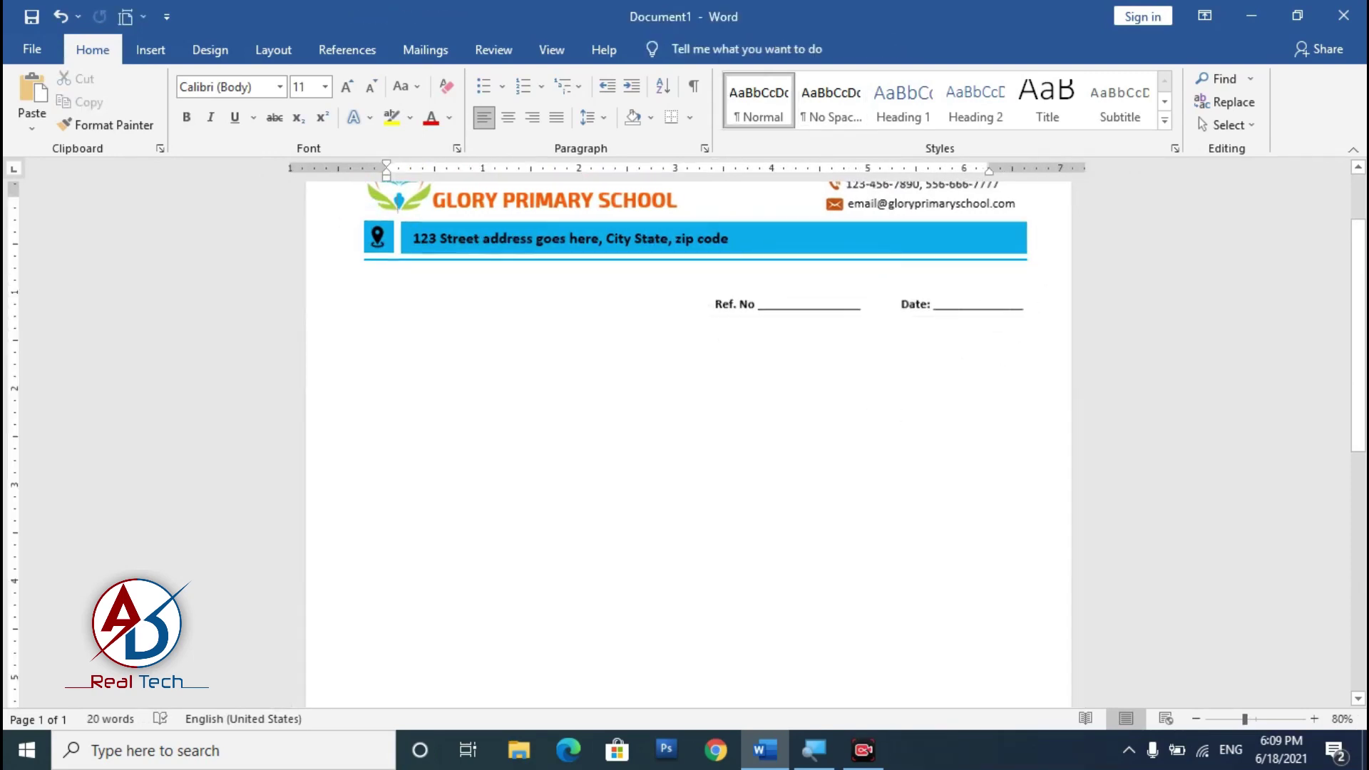
ctrl+scroll(995, 395, down, 5)
ctrl+scroll(994, 395, down, 3)
ctrl+scroll(560, 374, up, 1)
ctrl+scroll(560, 374, up, 5)
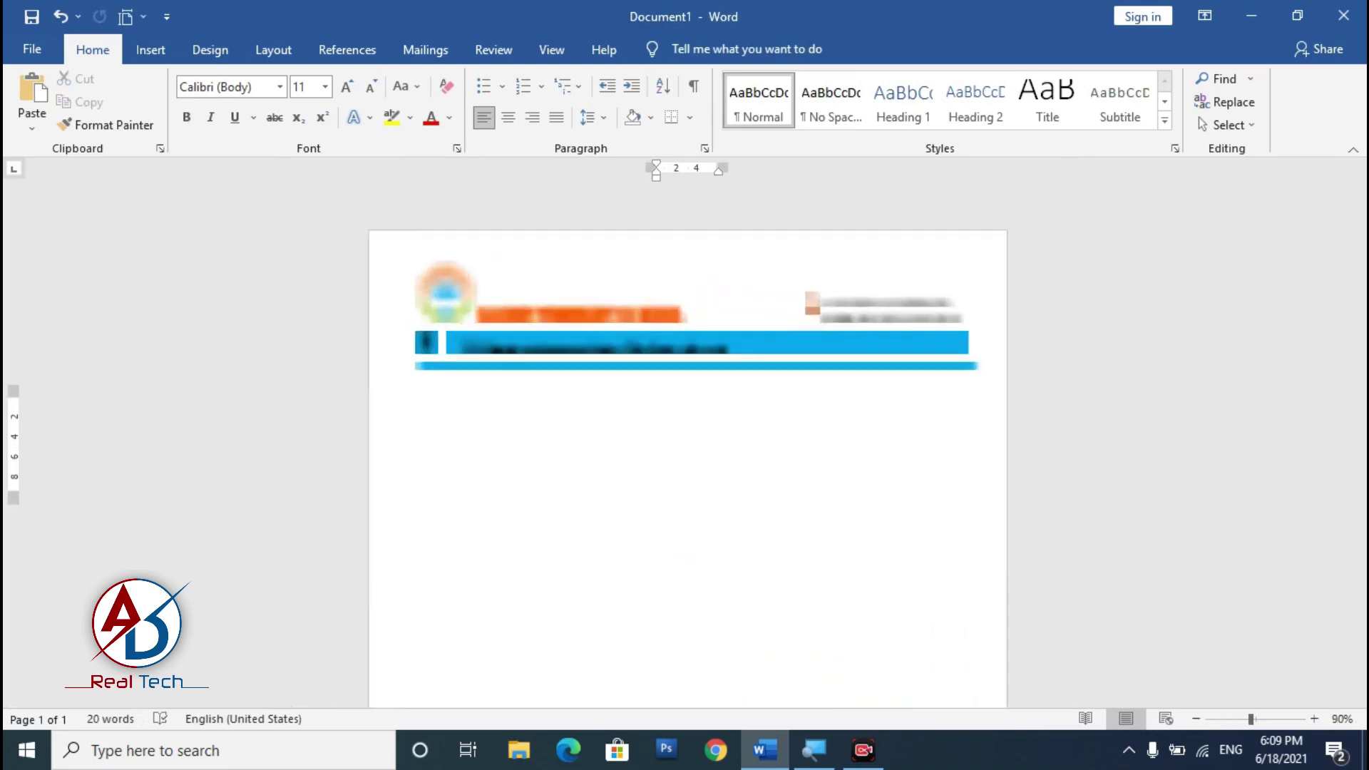
ctrl+scroll(560, 374, up, 1)
ctrl+scroll(560, 373, up, 1)
- Draw a 3.07" square rectangle on the page
click(151, 49)
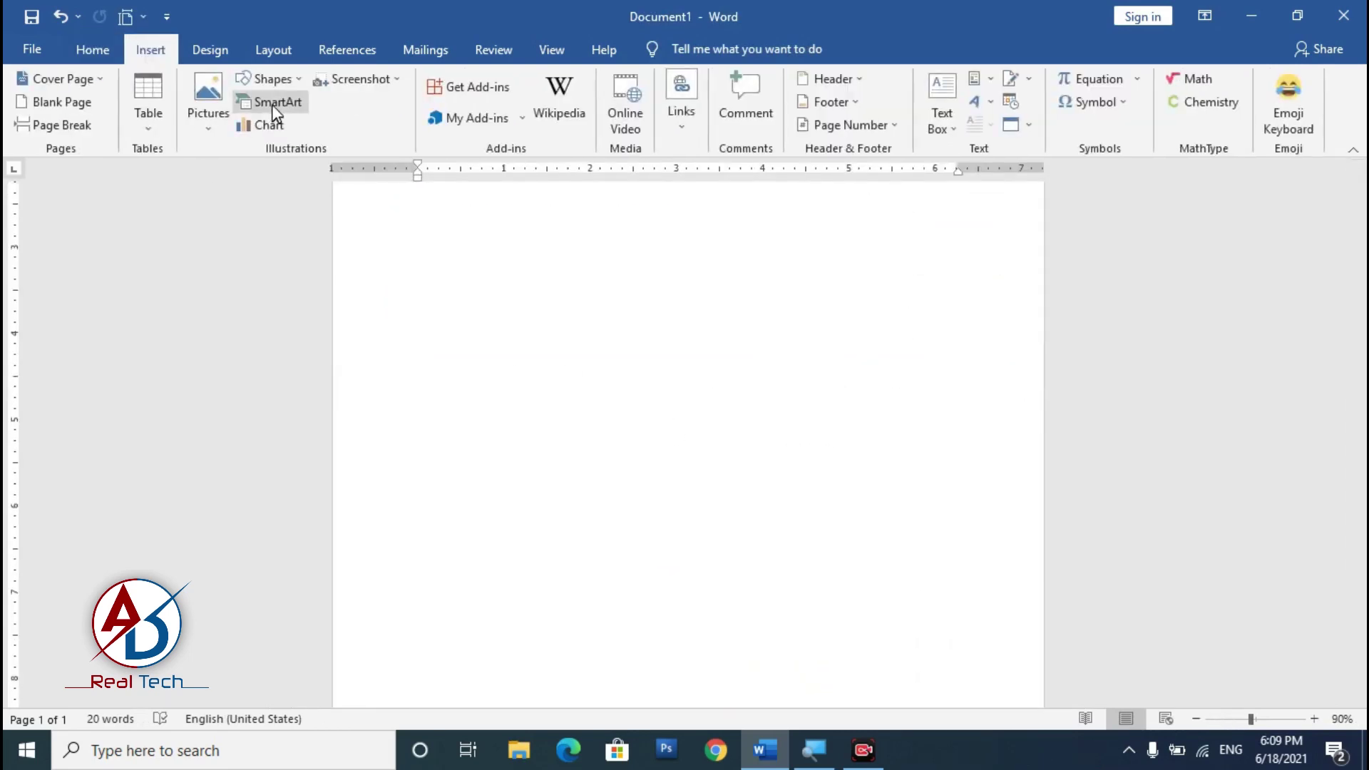
click(268, 79)
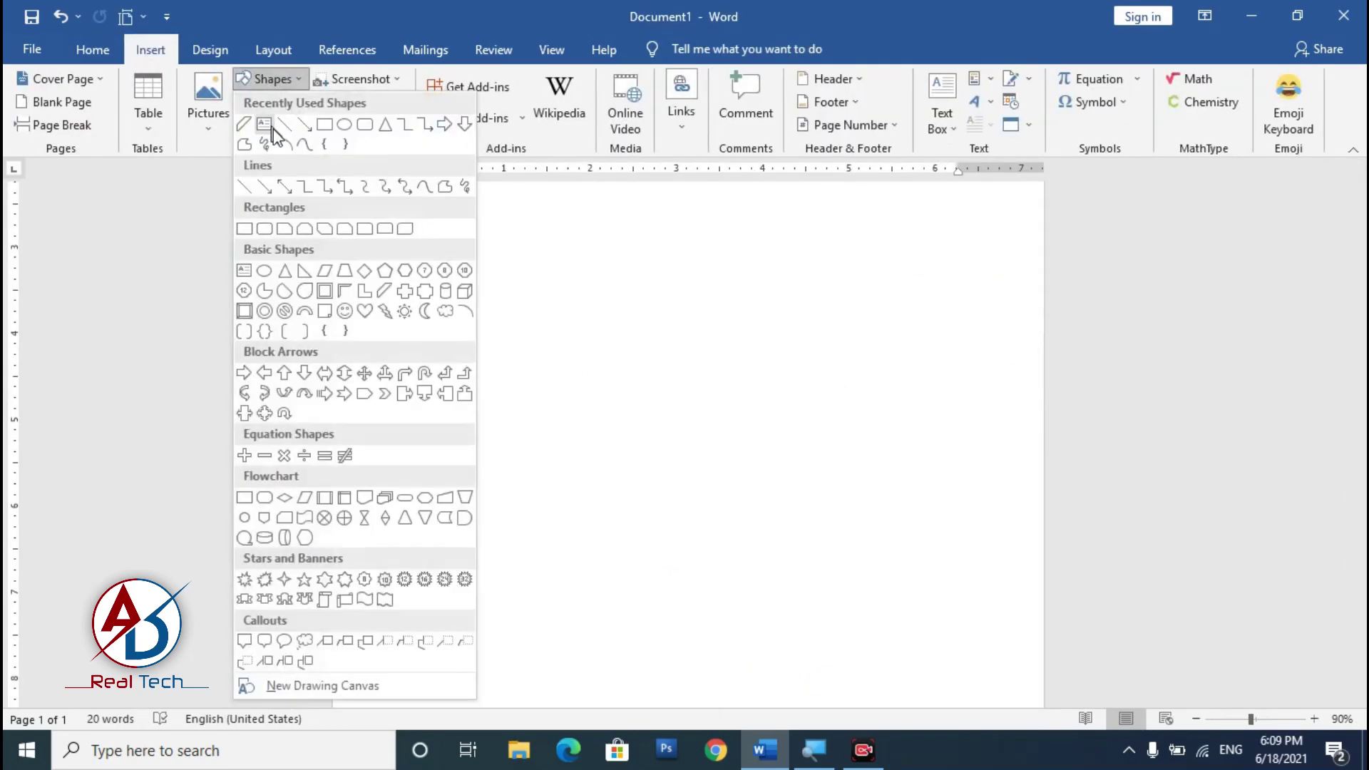
click(325, 125)
drag(473, 271, 740, 538)
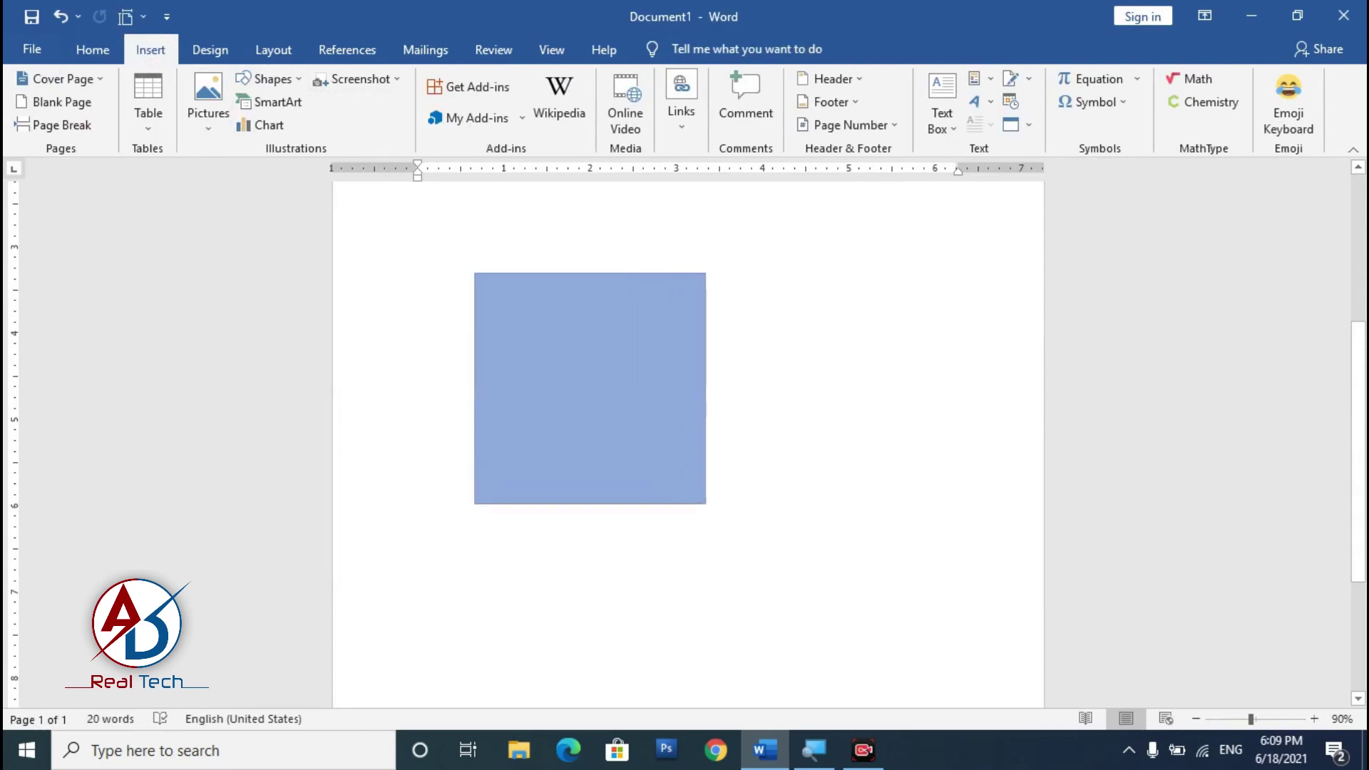
- Give the square a Picture or texture fill and start choosing the fill picture
right_click(668, 410)
click(768, 394)
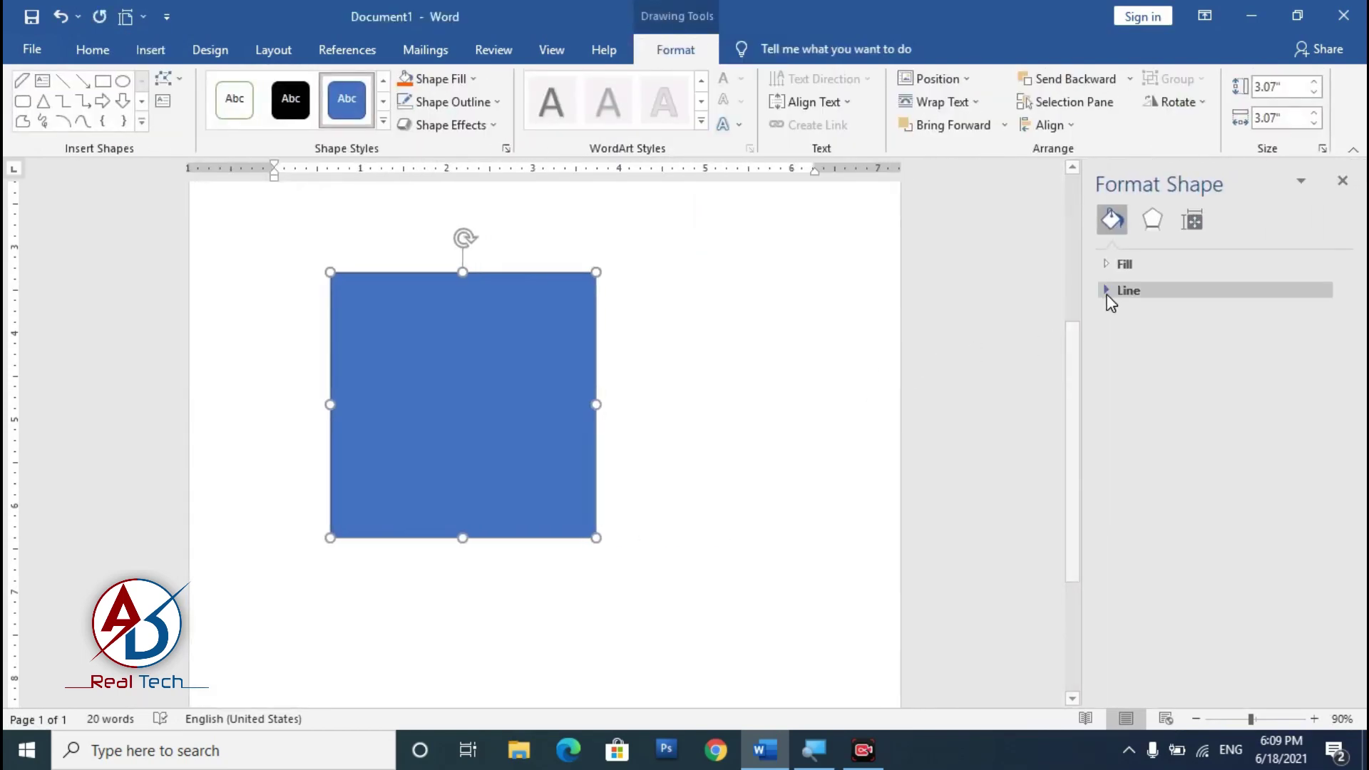
click(1111, 265)
click(1162, 361)
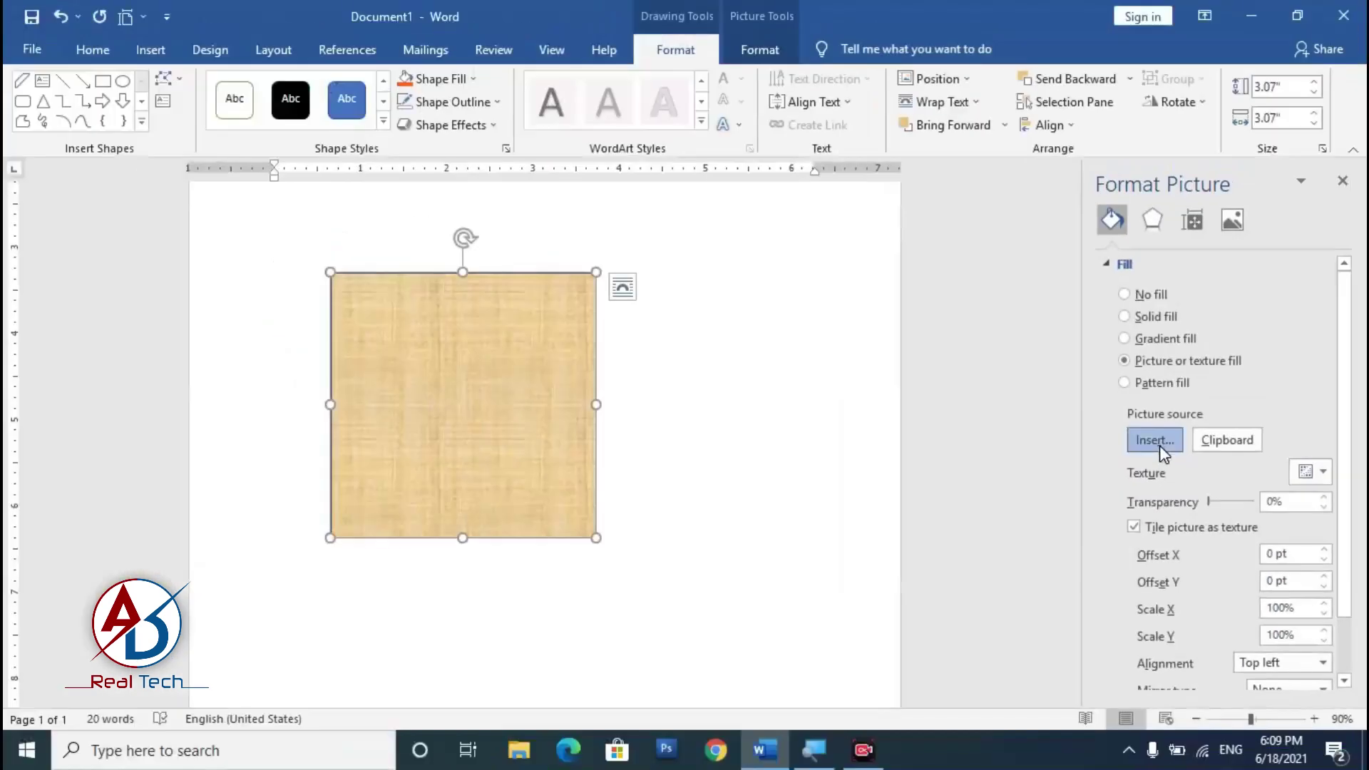
click(1155, 440)
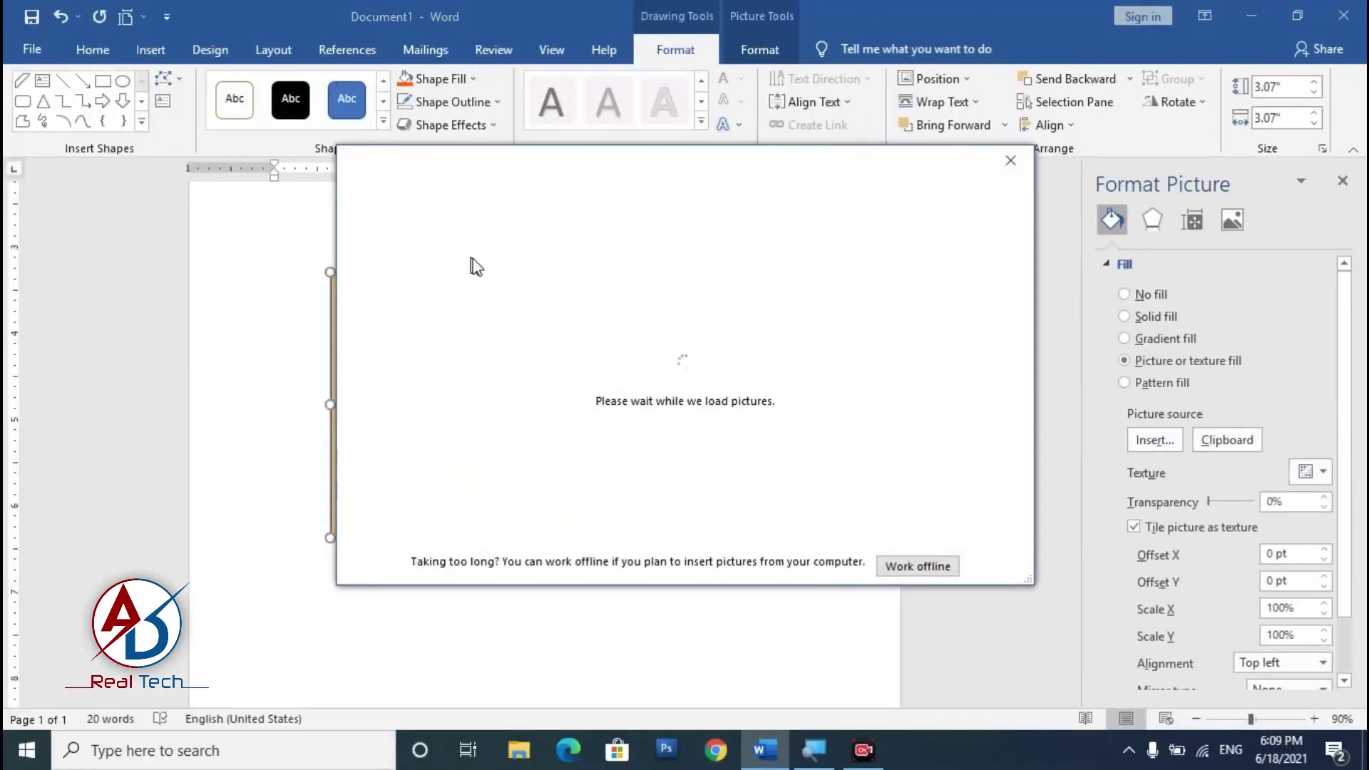
- Fill the square with the 'logo School' image from the Desktop
click(558, 278)
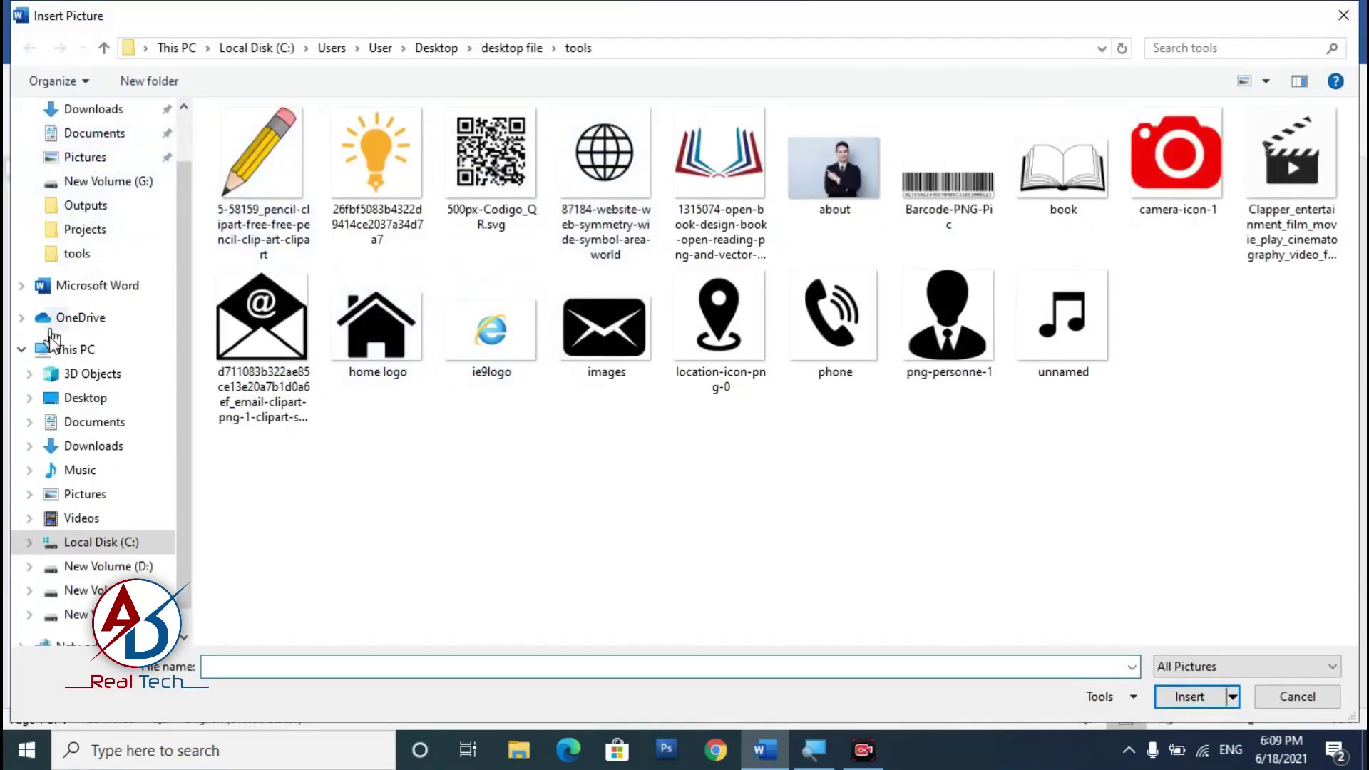
click(85, 397)
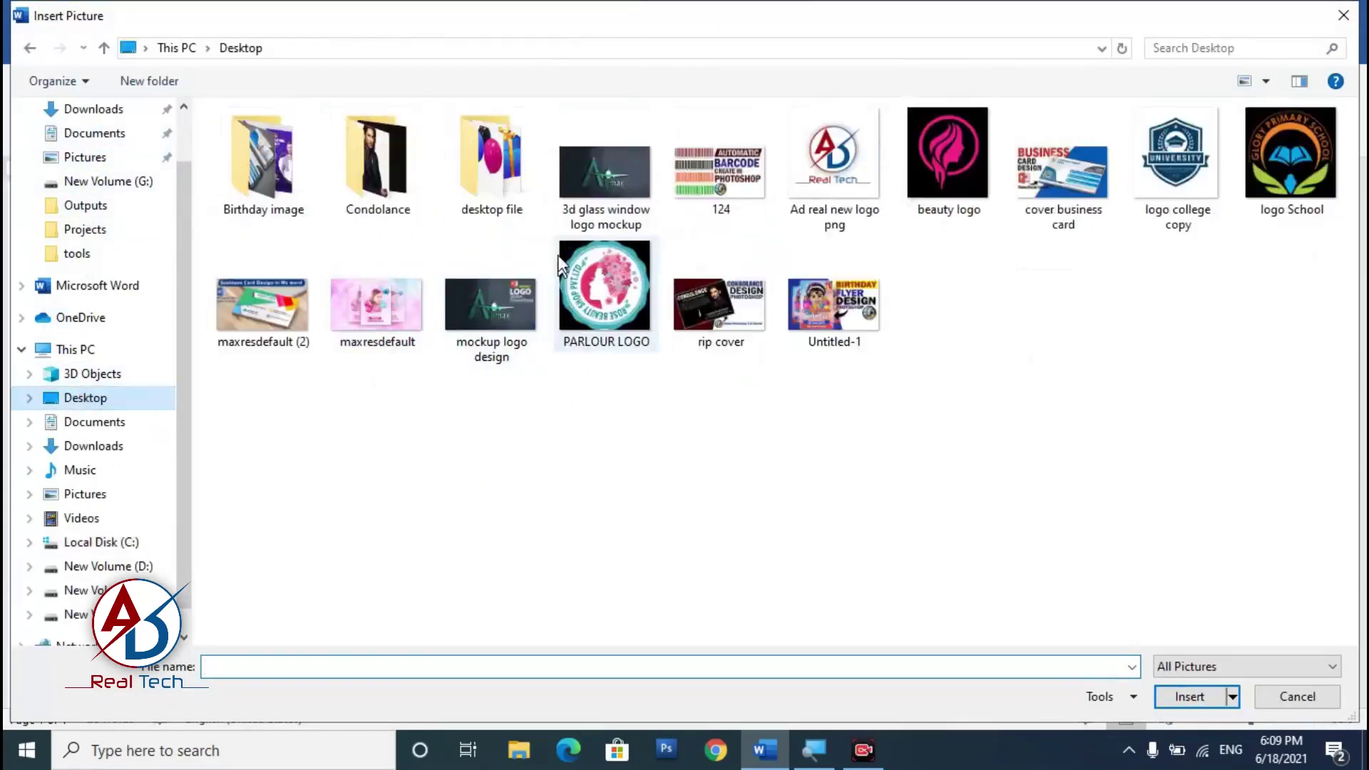
click(1281, 174)
click(1189, 696)
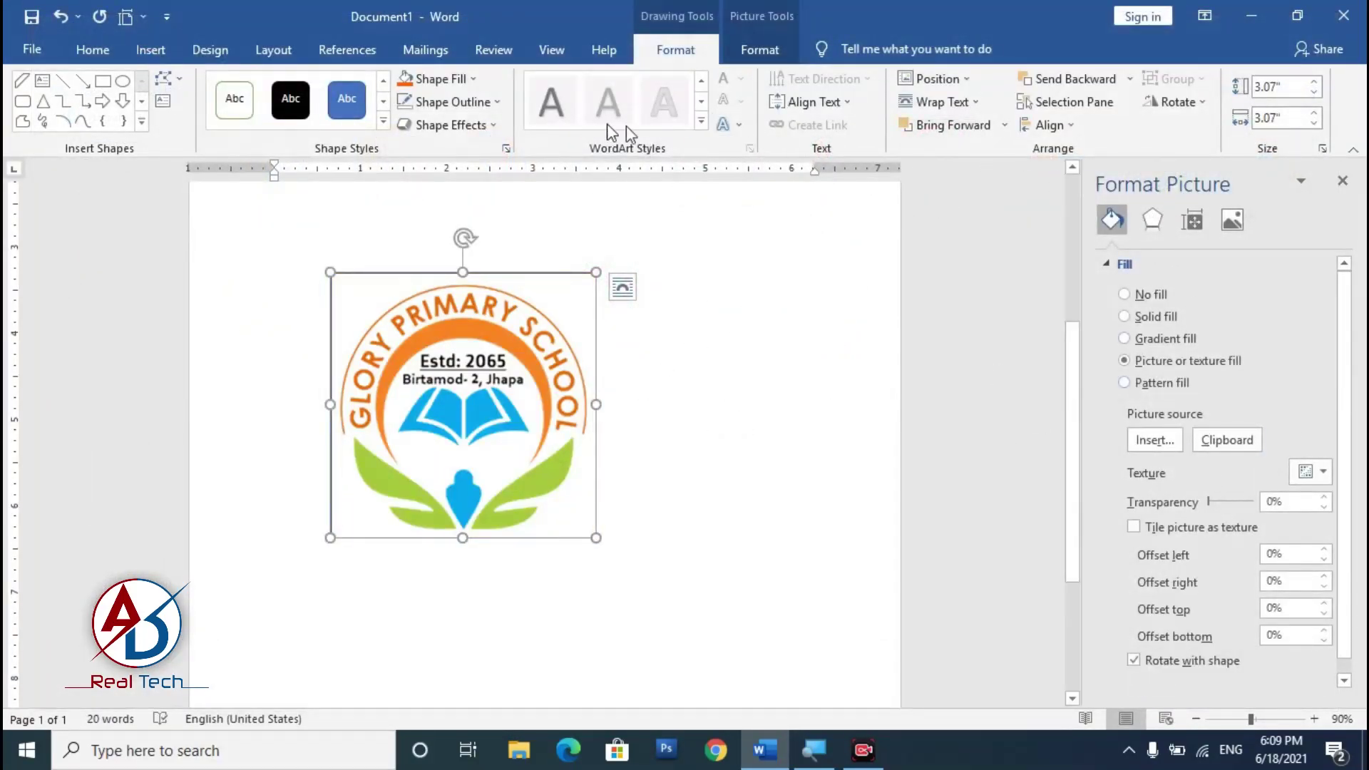
- Remove the logo shape's outline and fade it to 76% transparency
click(497, 102)
click(489, 314)
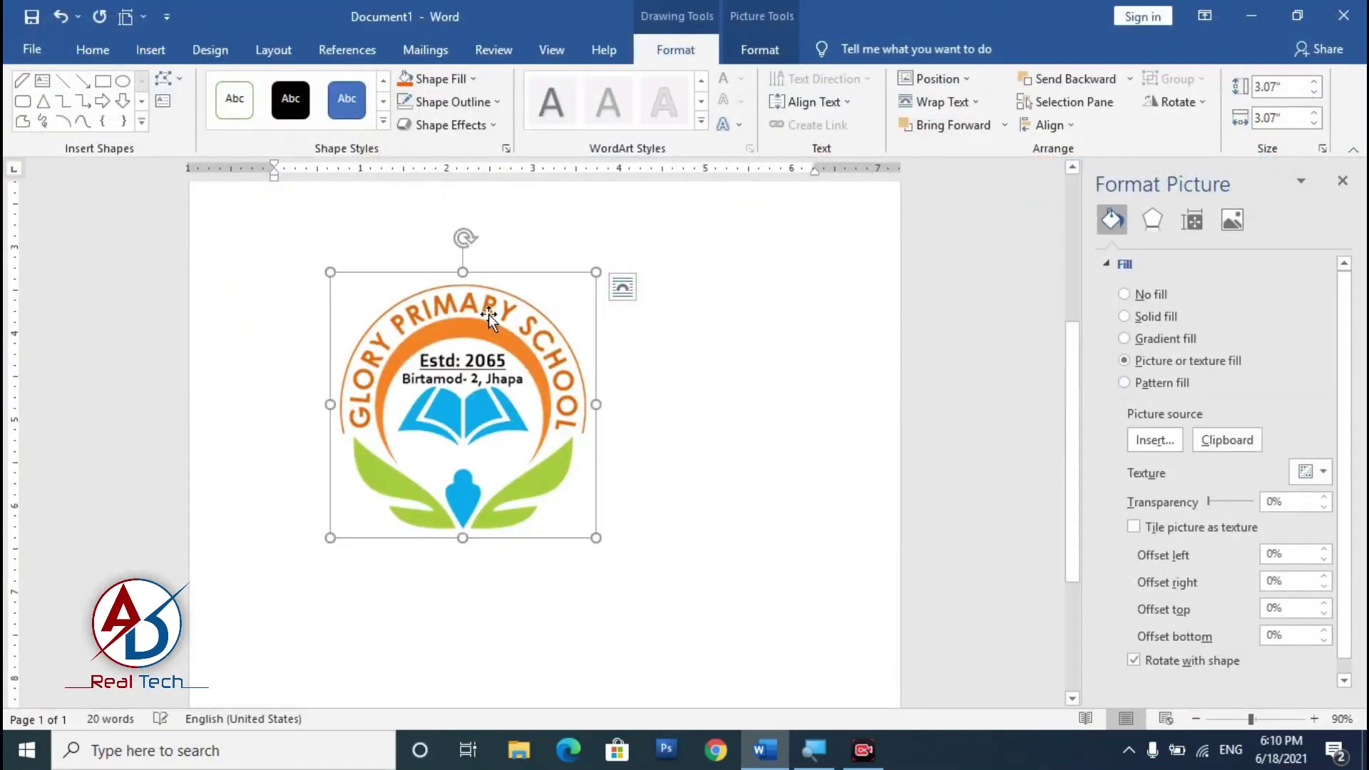
drag(1210, 502, 1245, 502)
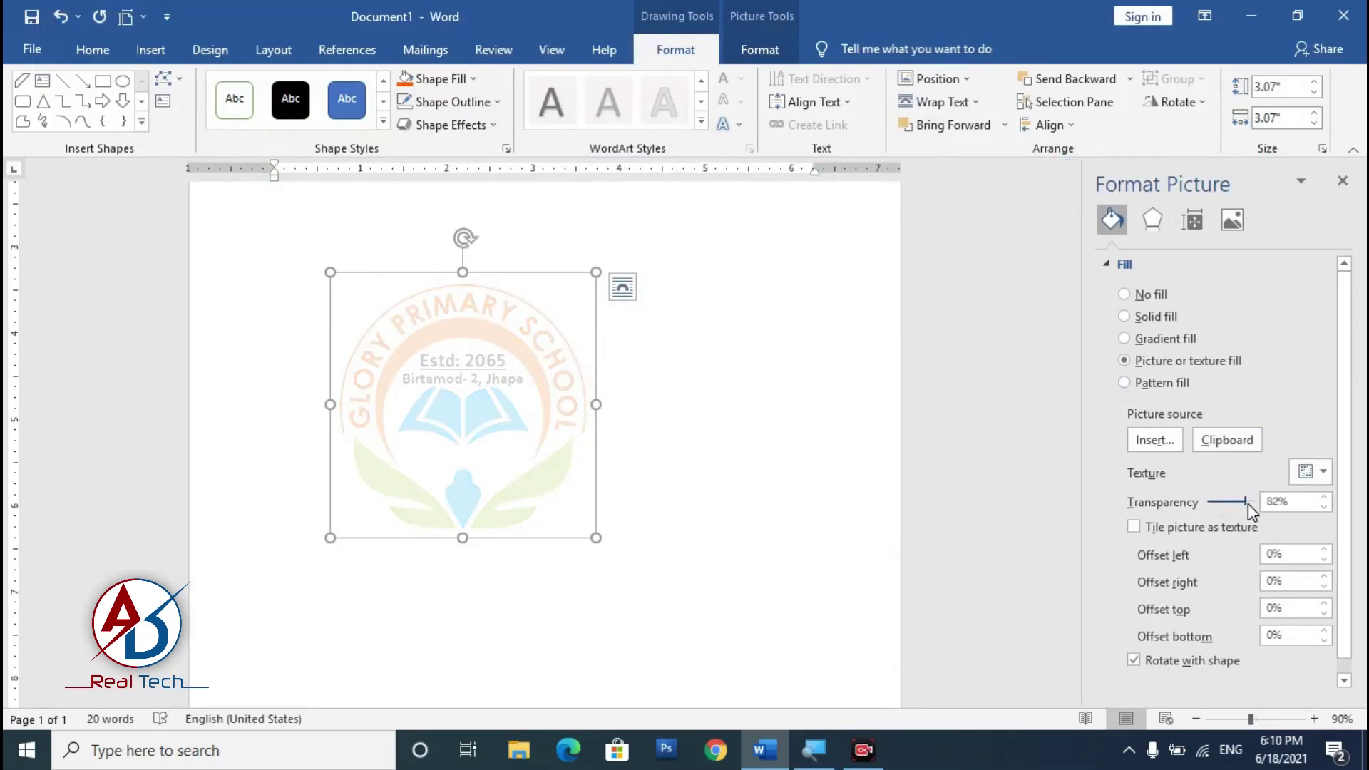
- Enlarge the logo watermark slightly and align it to the page's centre and middle
click(542, 462)
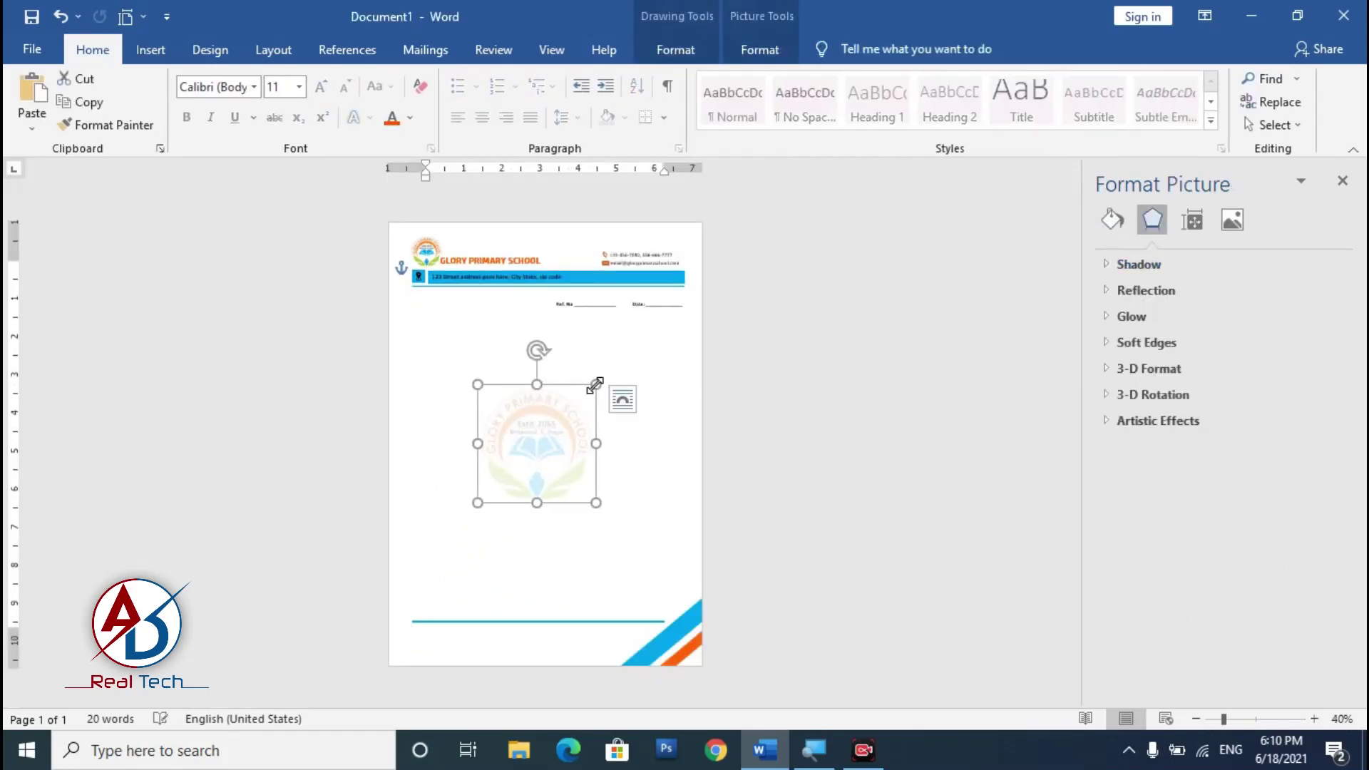
drag(595, 384, 602, 379)
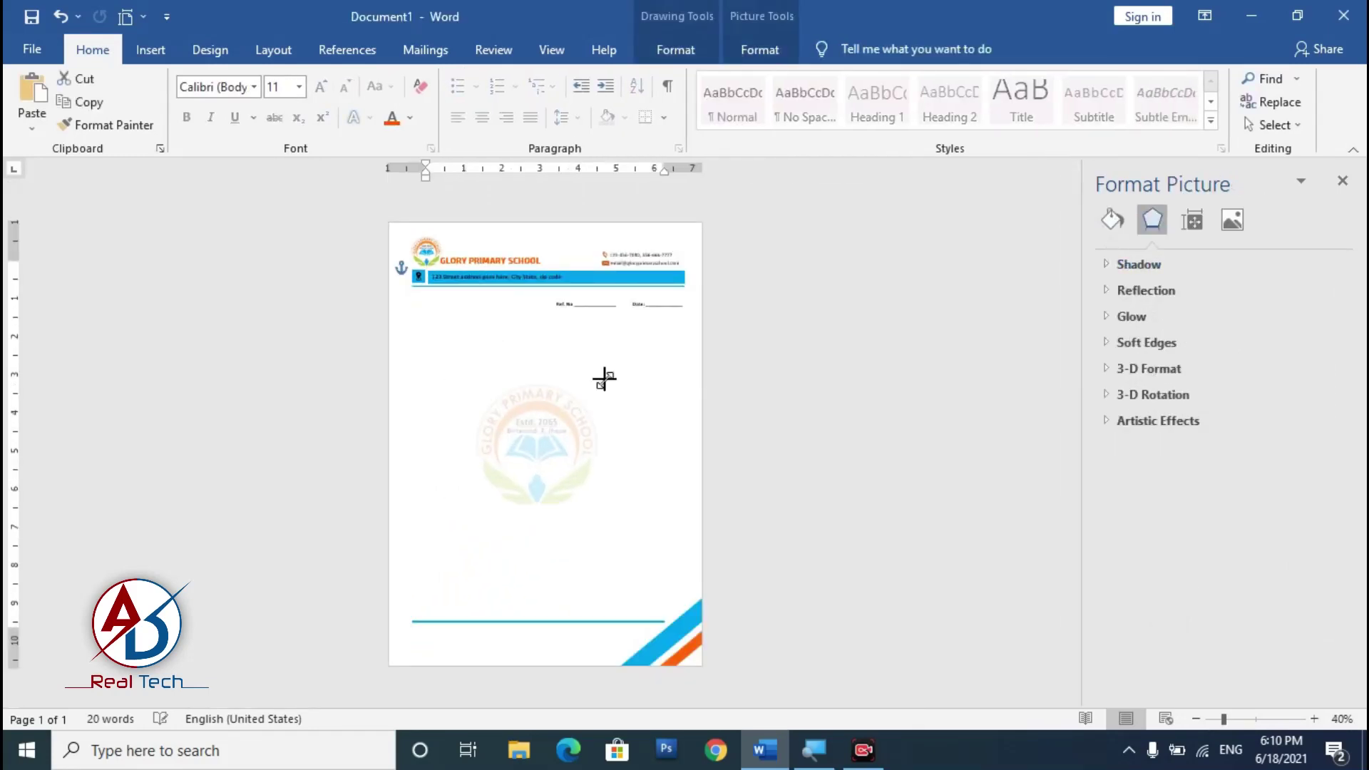
click(656, 49)
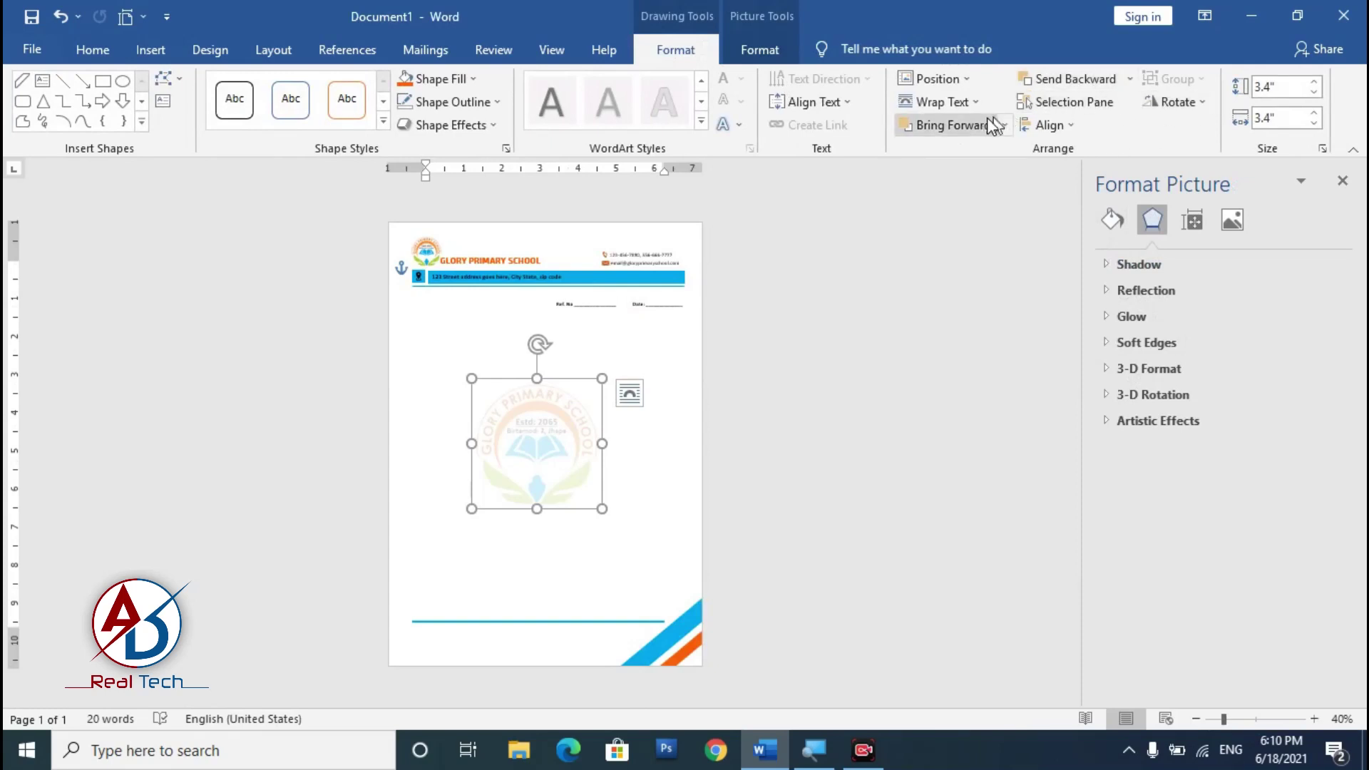
click(1051, 126)
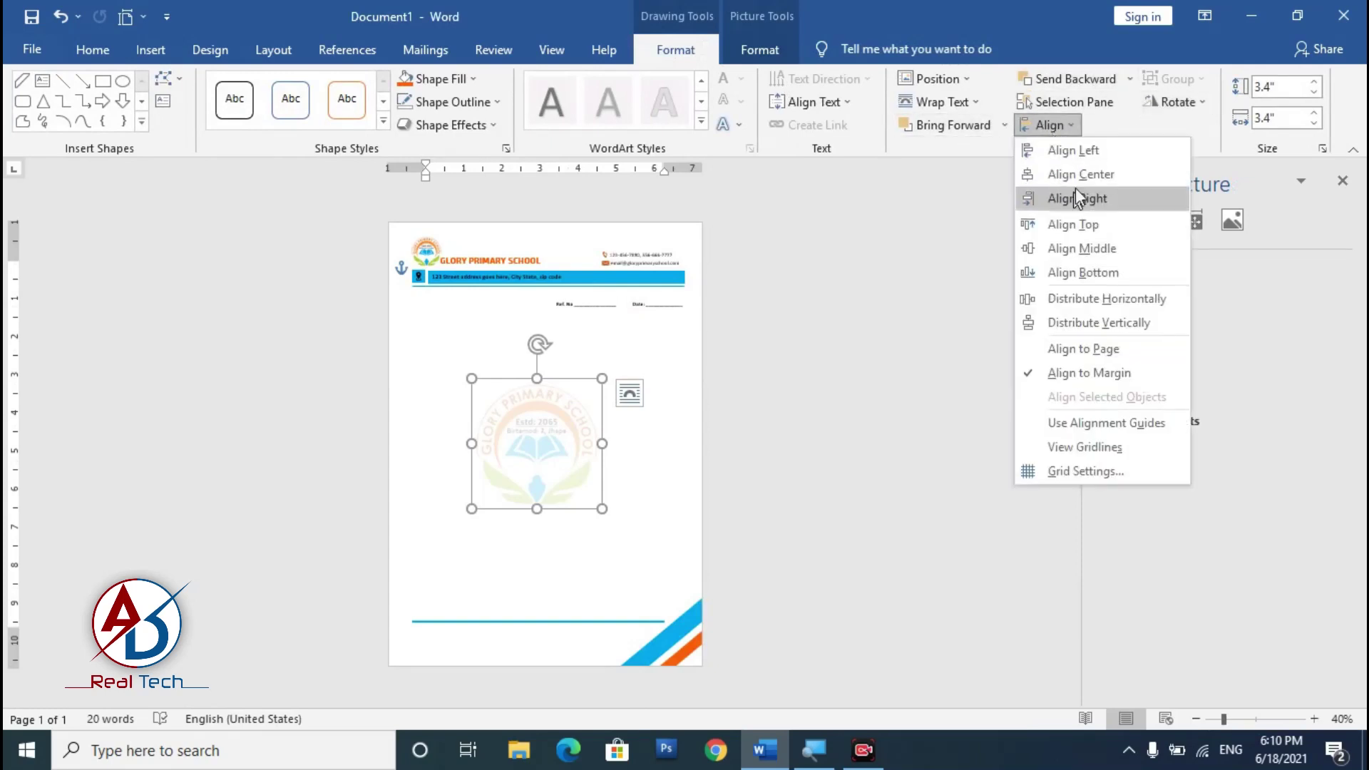
click(1069, 171)
click(1071, 129)
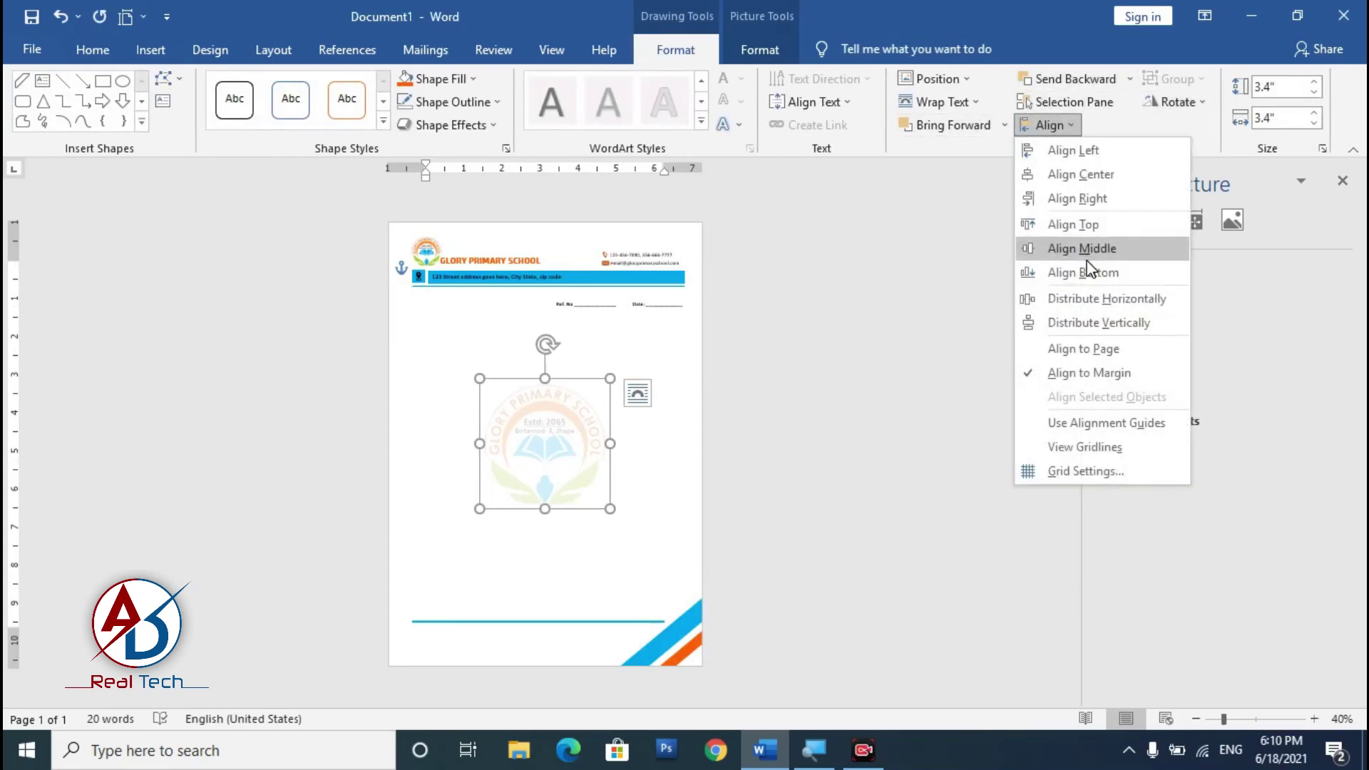
click(1076, 249)
scroll(651, 422, up, 2)
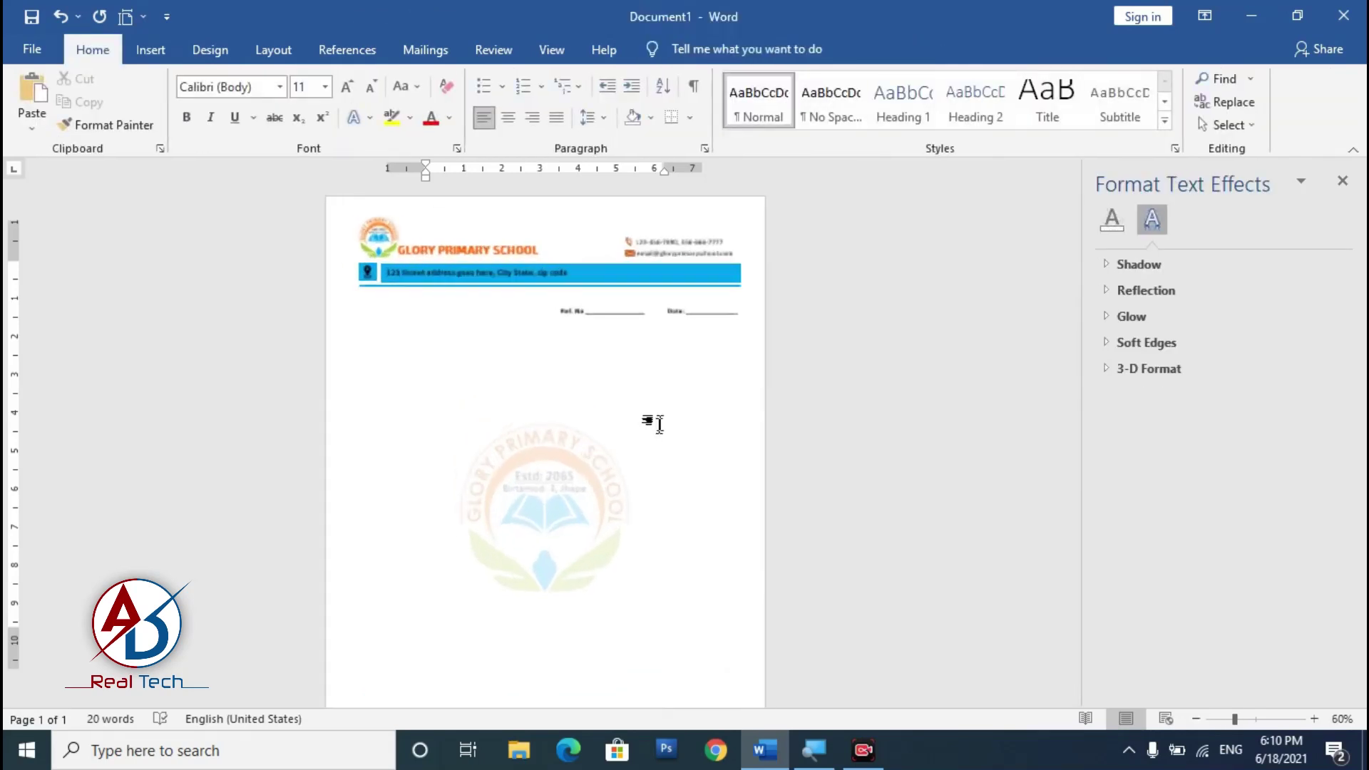
click(625, 470)
drag(644, 431, 646, 426)
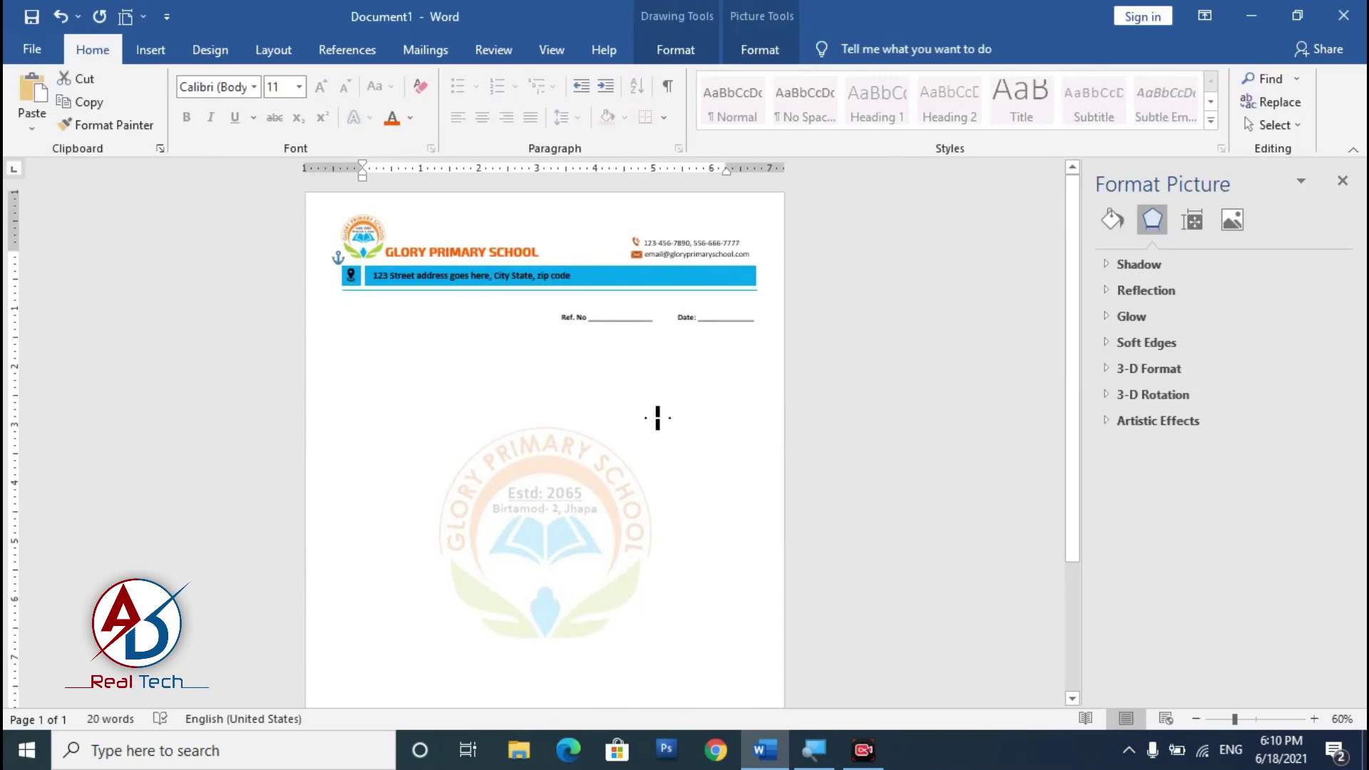
click(666, 452)
- Close the formatting side pane to view the finished watermark
scroll(666, 452, down, 5)
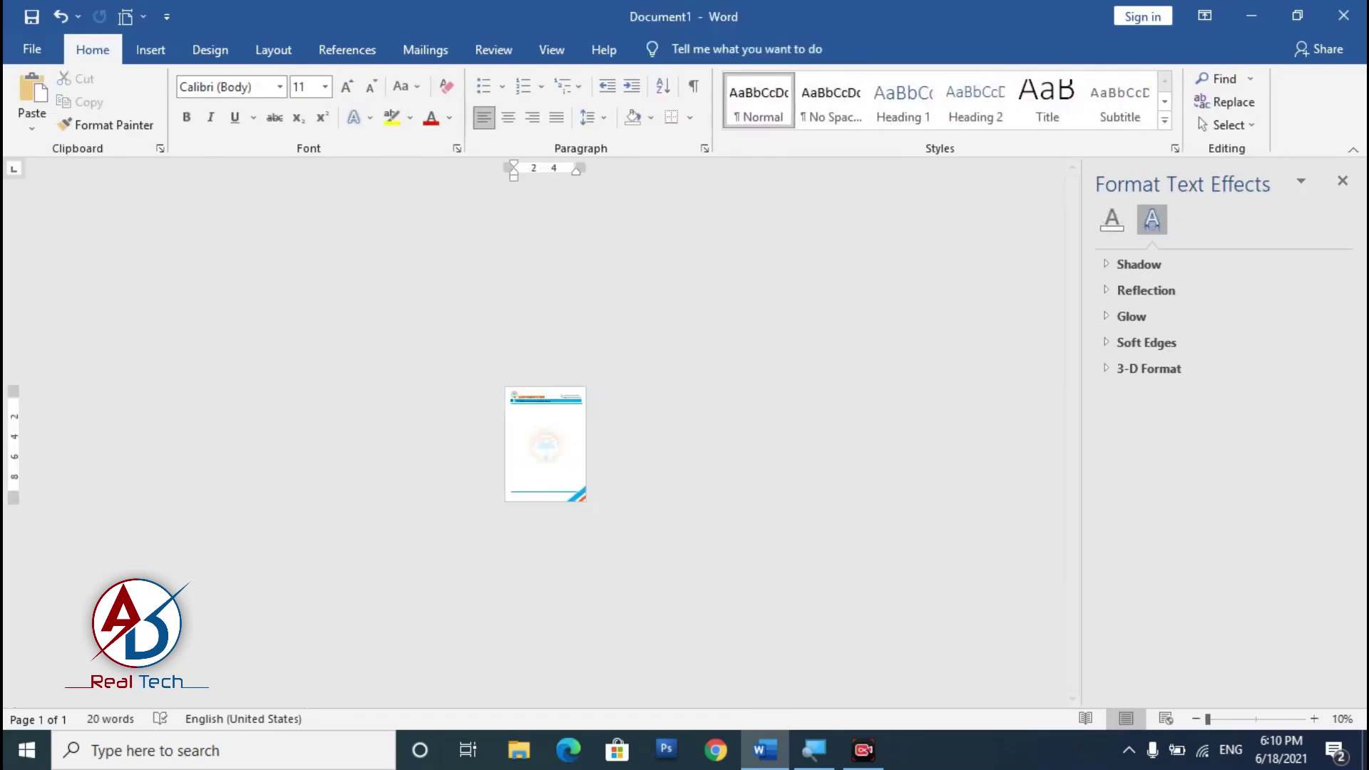
scroll(545, 442, up, 3)
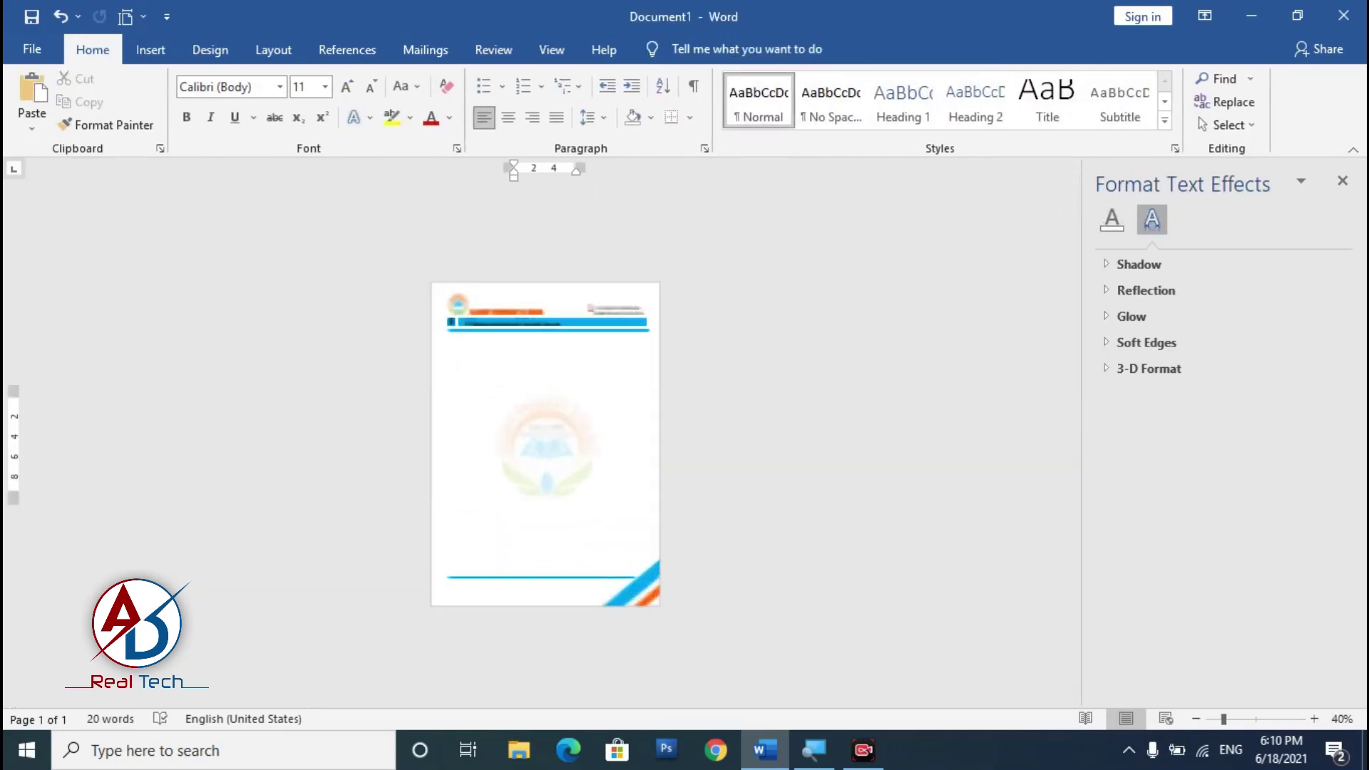
scroll(707, 502, up, 2)
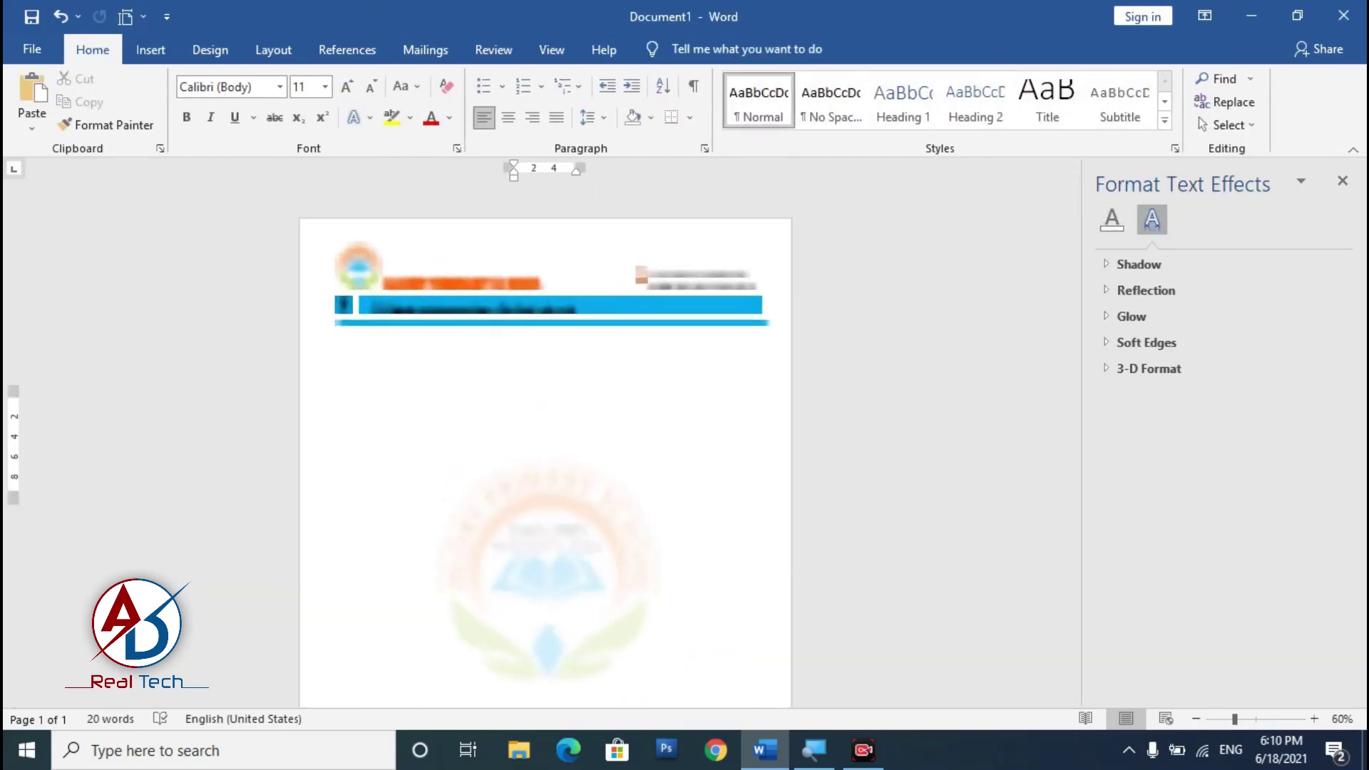
click(1343, 180)
scroll(688, 428, down, 4)
scroll(688, 427, down, 1)
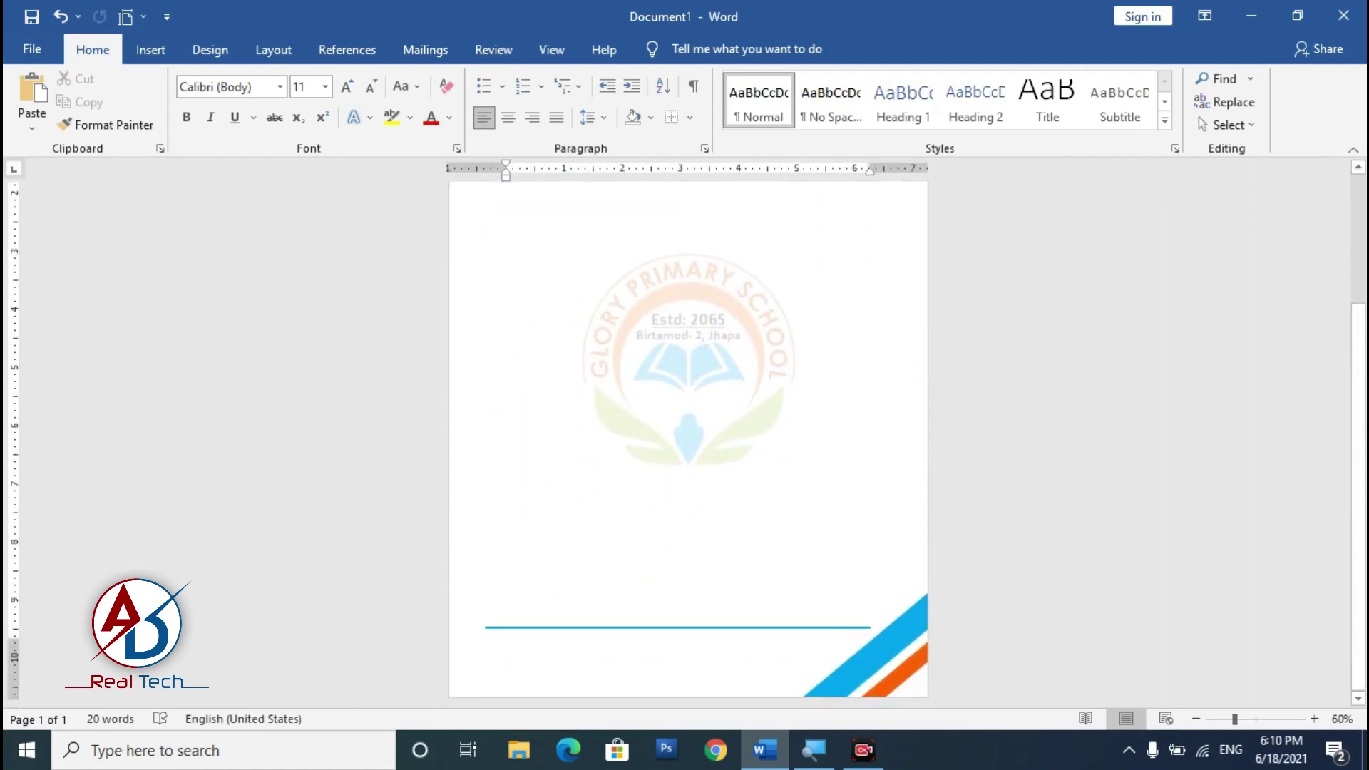
scroll(688, 428, up, 5)
scroll(689, 428, up, 2)
scroll(688, 428, down, 4)
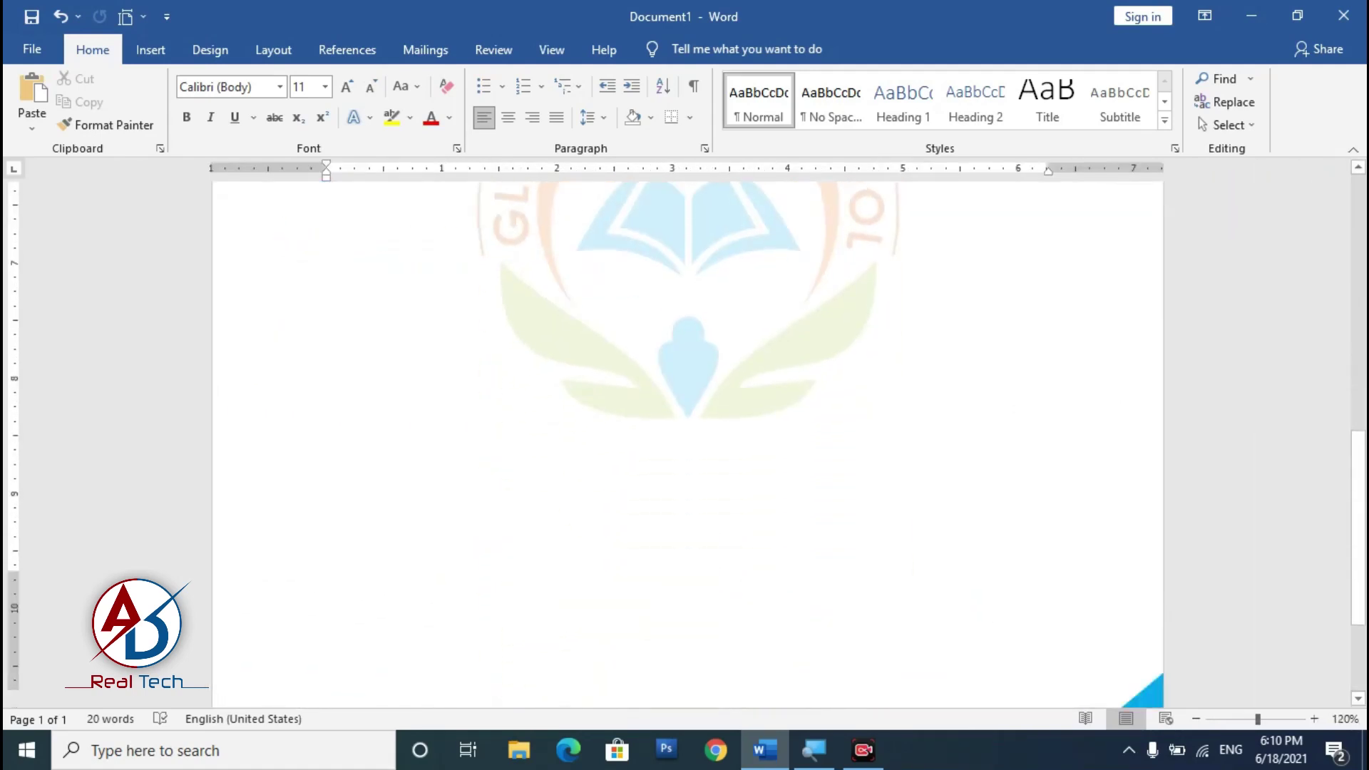
scroll(476, 315, down, 2)
click(150, 49)
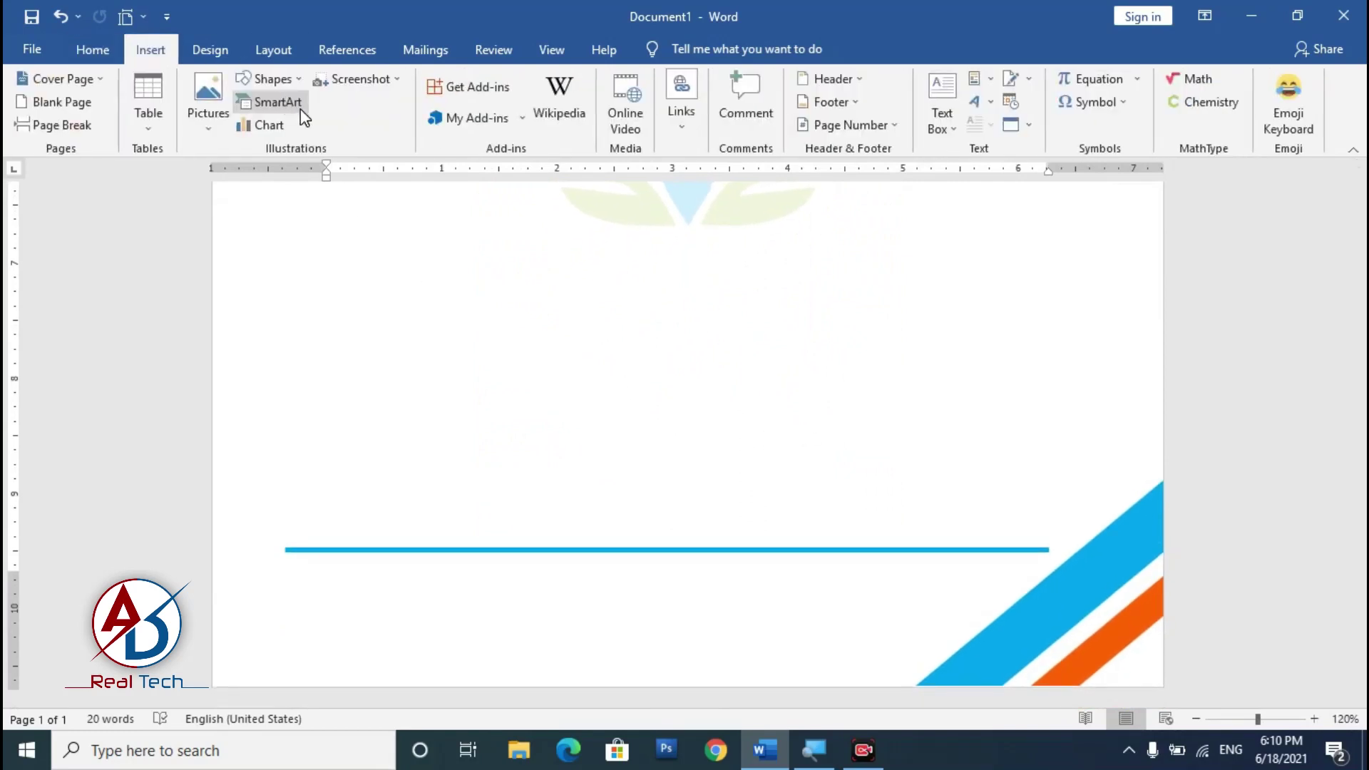
- Insert the 500px-Codigo_QR.svg picture from the desktop file > tools folder
click(222, 92)
click(265, 178)
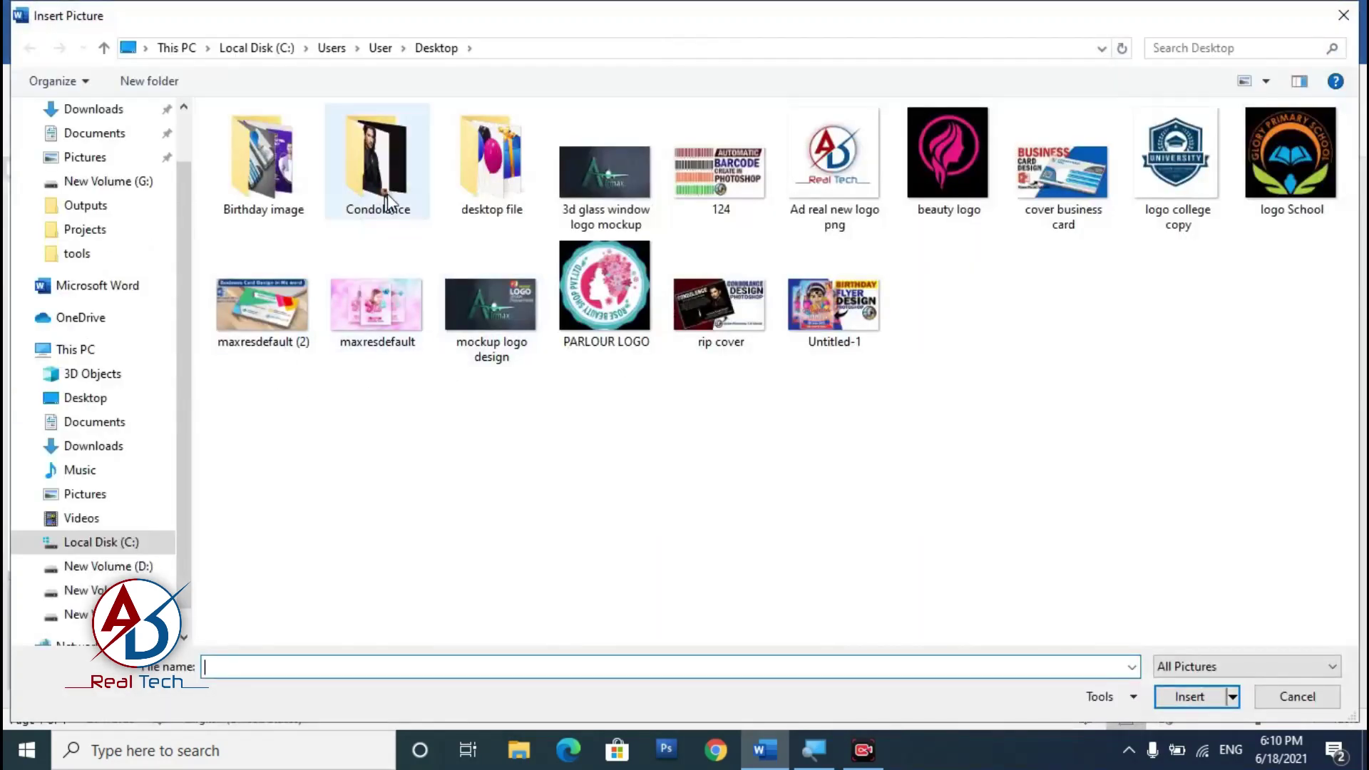
double_click(524, 185)
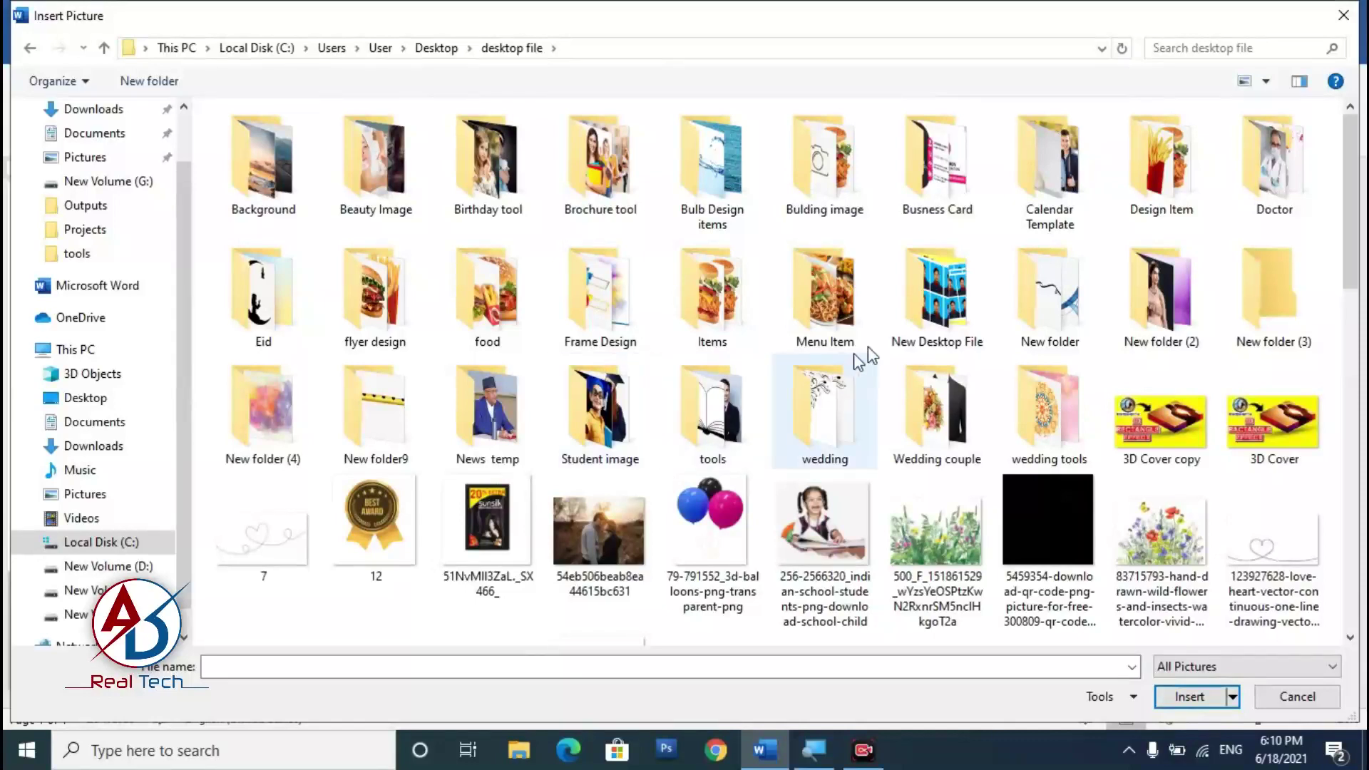
double_click(713, 406)
click(508, 164)
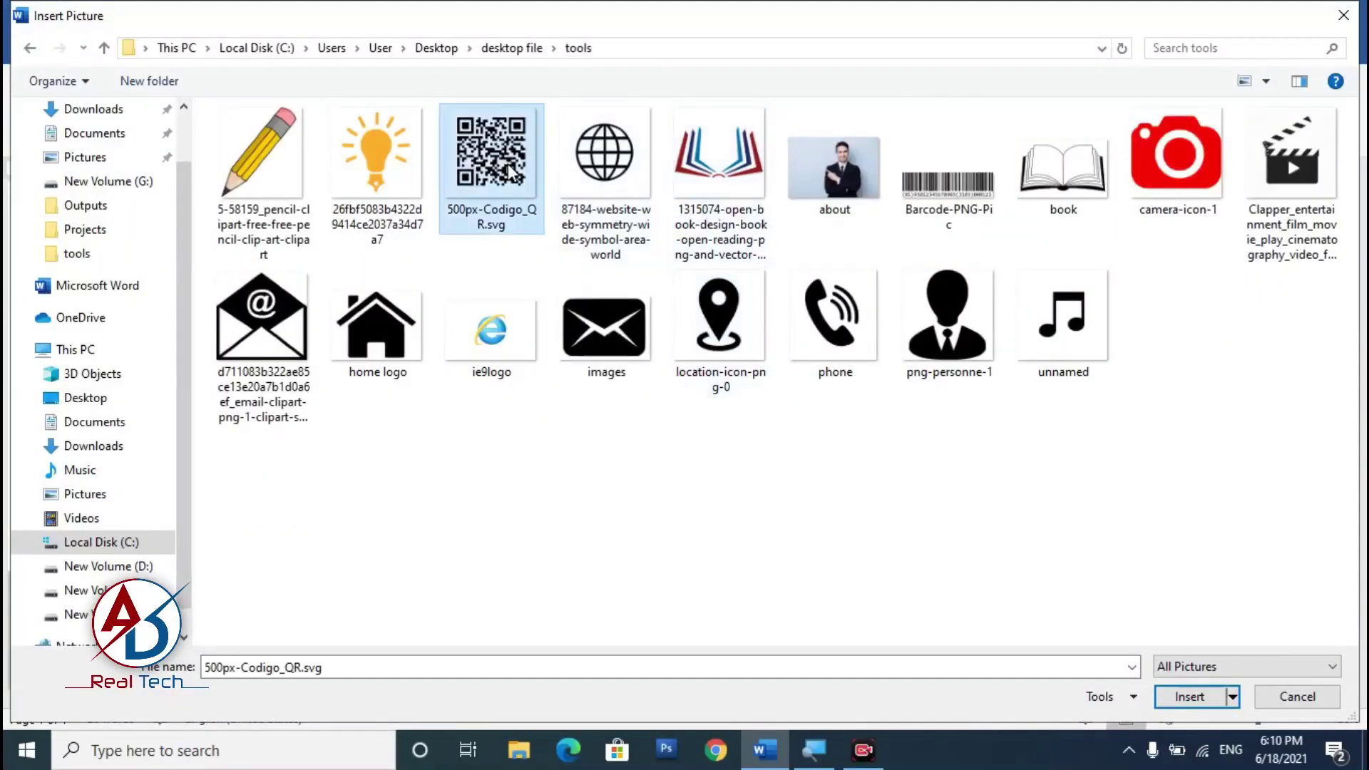
click(1204, 697)
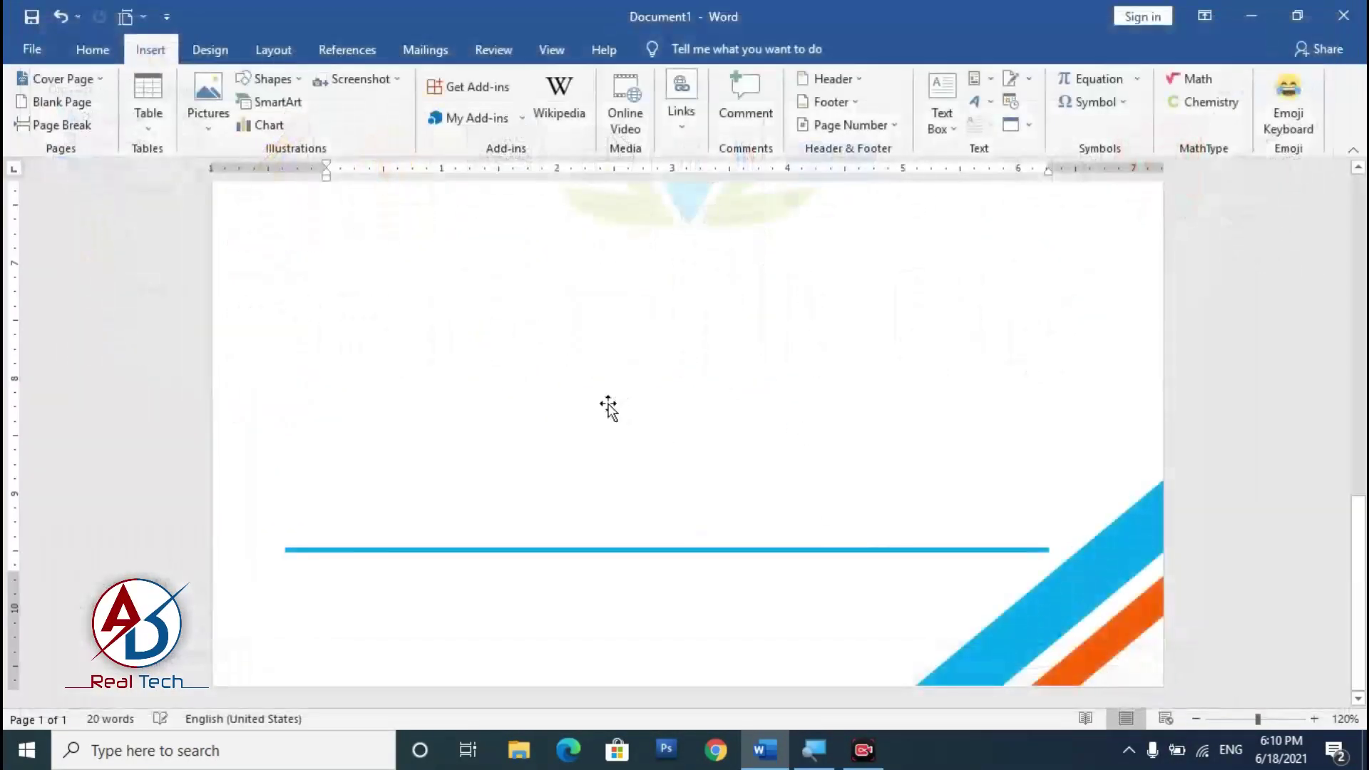
- Float the QR code free of text, size it to 0.74", and place it bottom-left
click(937, 107)
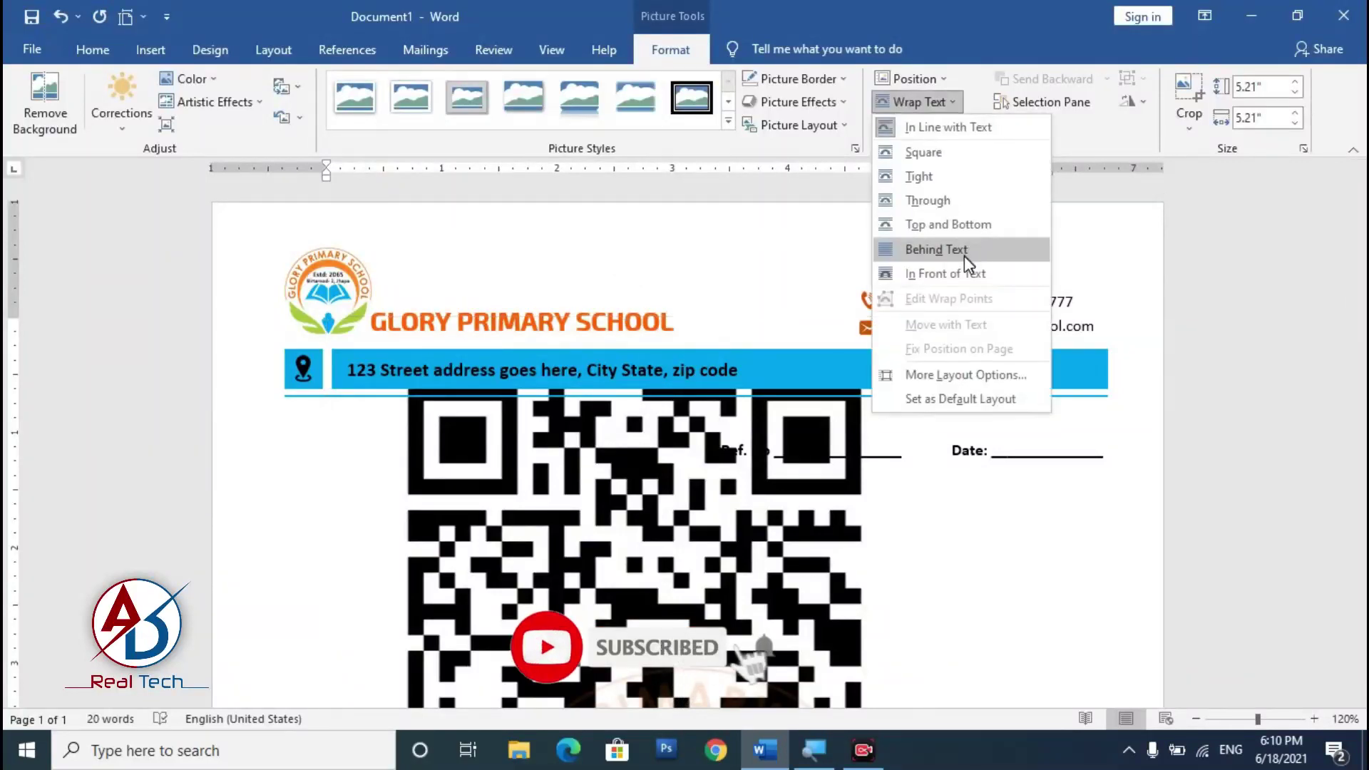
click(971, 271)
scroll(715, 430, down, 6)
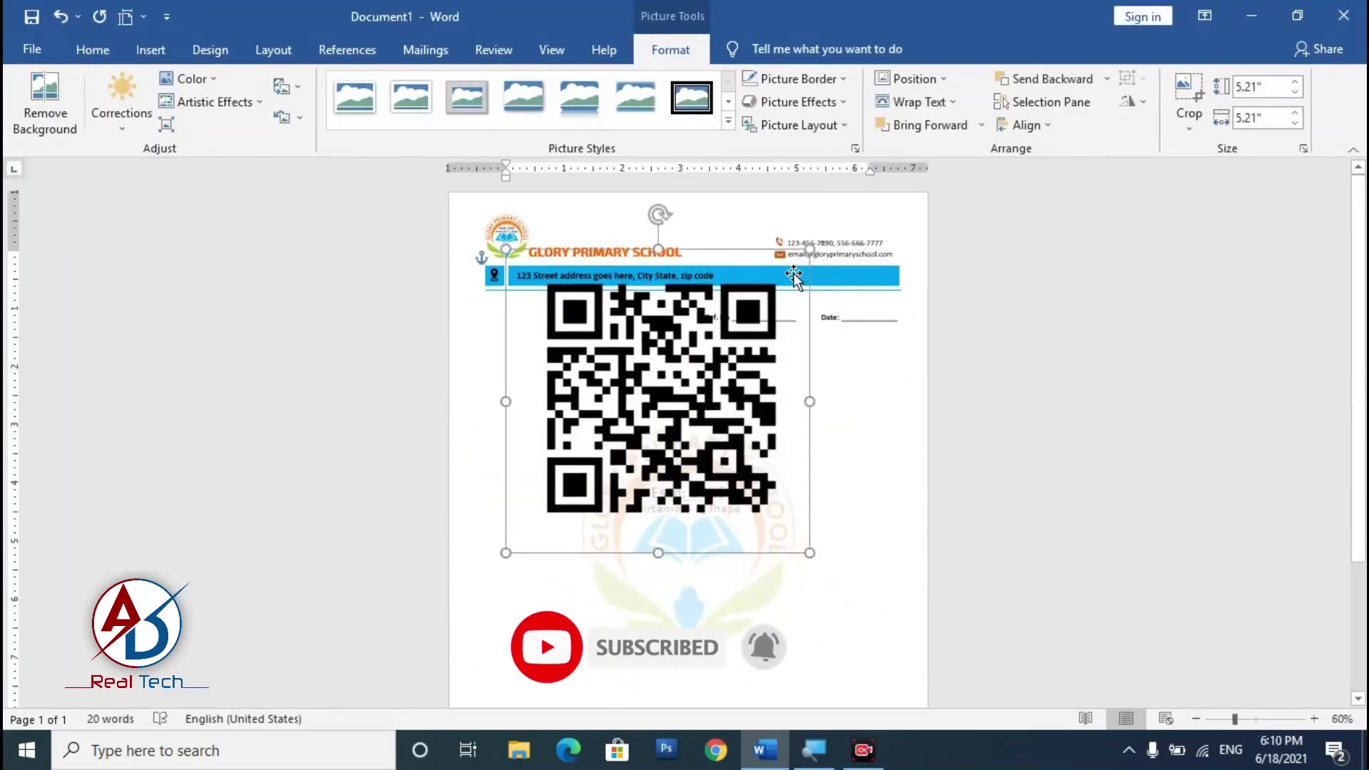
mouse_move(810, 250)
mouse_down()
mouse_move(550, 508)
mouse_move(498, 692)
mouse_up()
scroll(589, 505, down, 3)
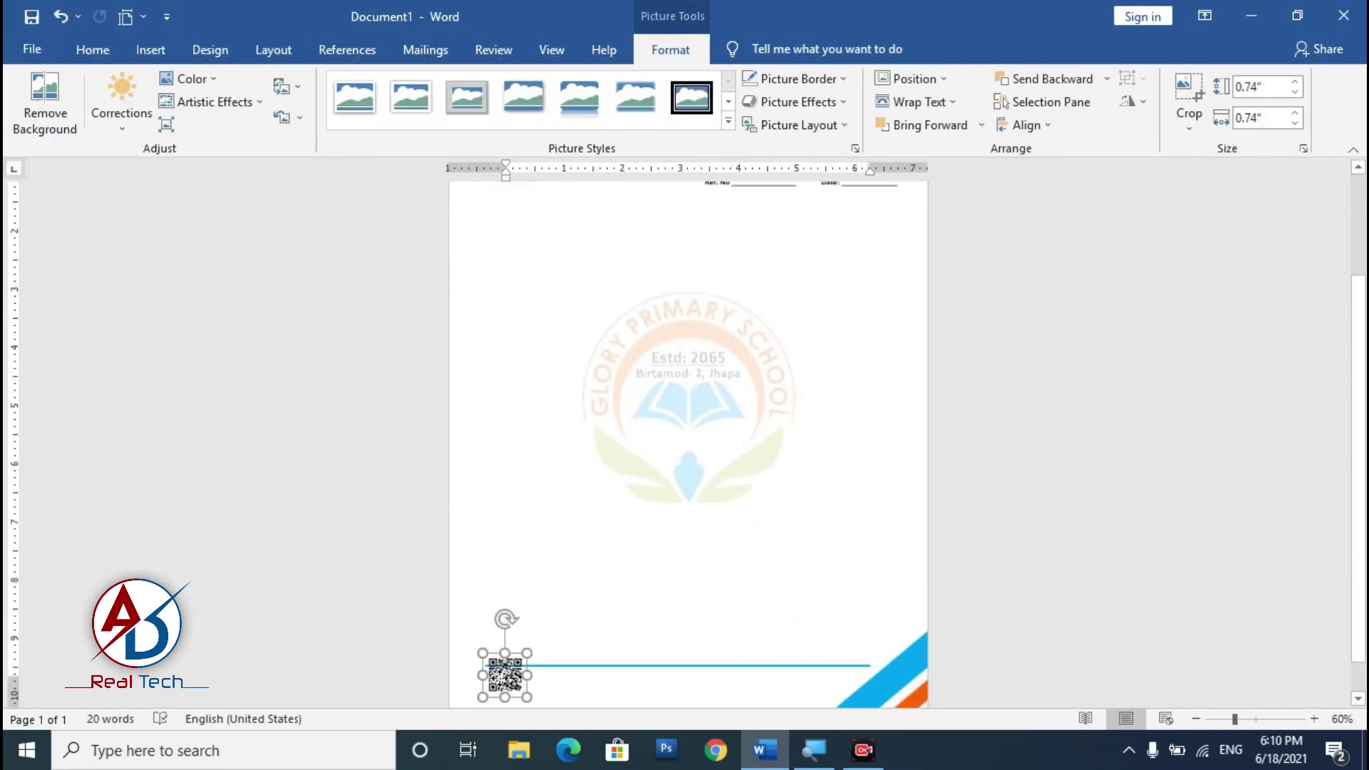
ctrl+scroll(560, 628, down, 1)
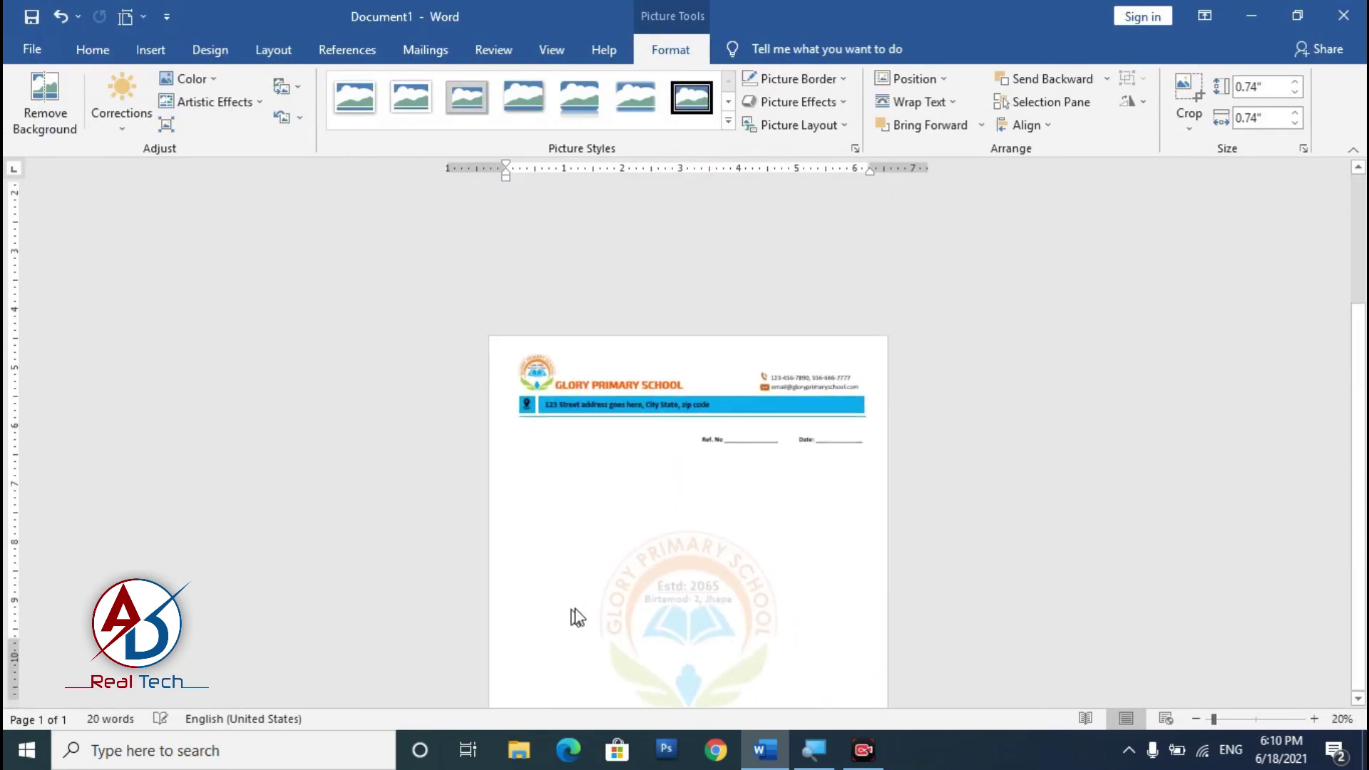
ctrl+scroll(571, 614, up, 3)
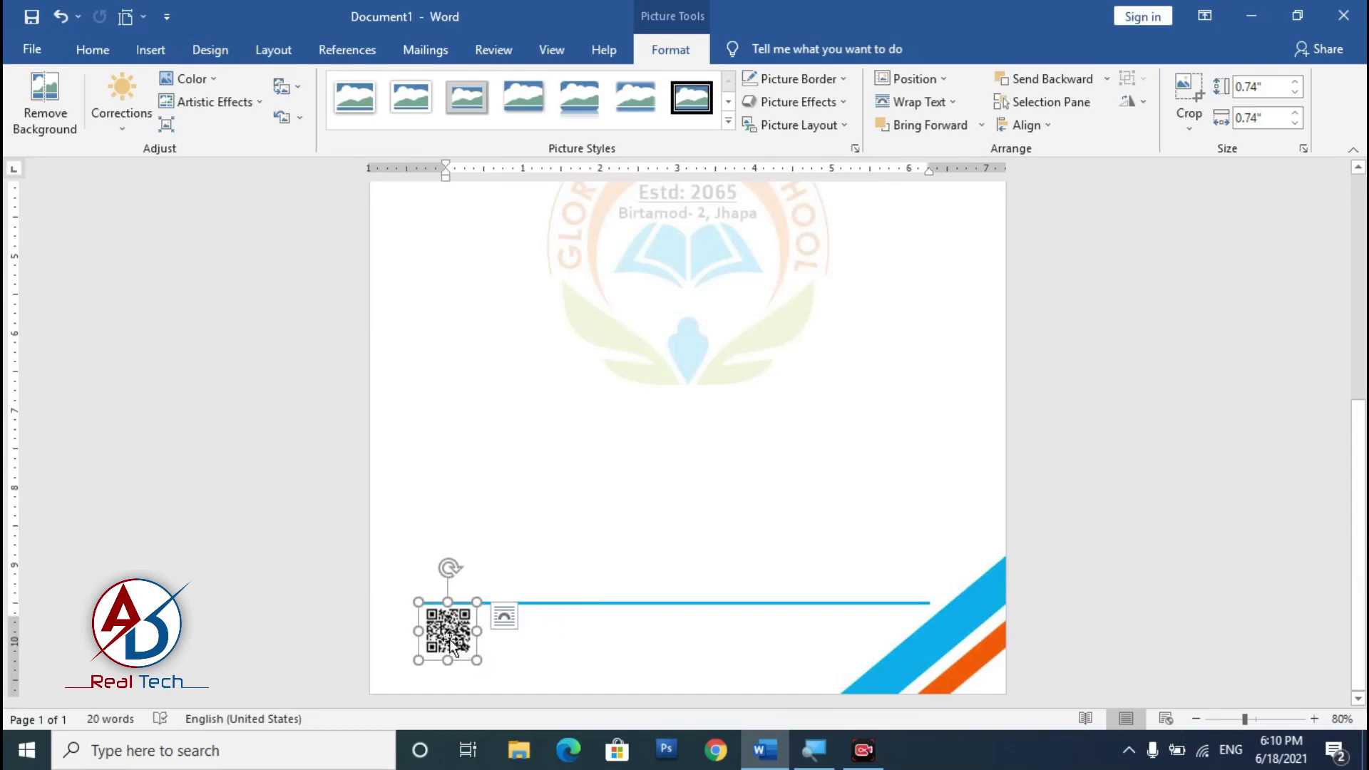
drag(450, 646, 447, 657)
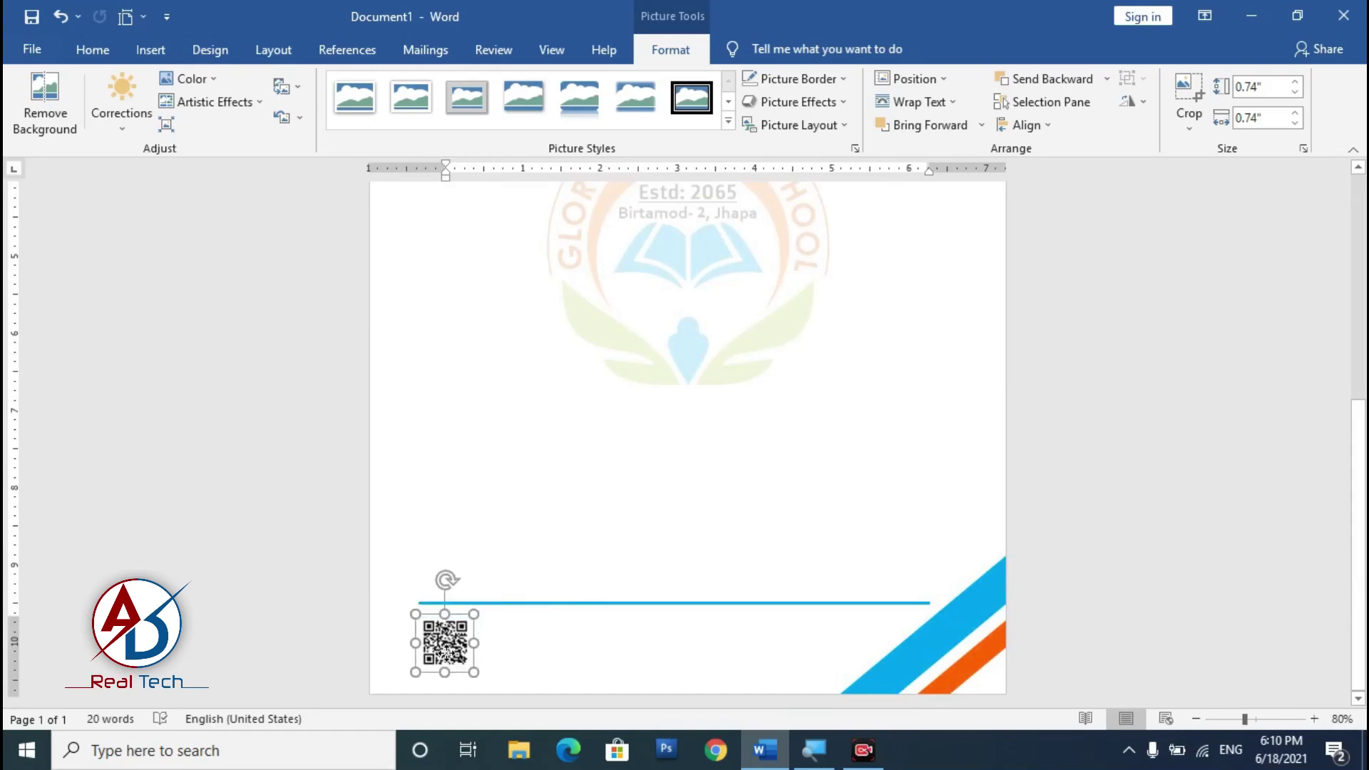
click(477, 505)
scroll(428, 356, up, 5)
click(150, 49)
- Draw a text box along the bottom of the page
click(271, 78)
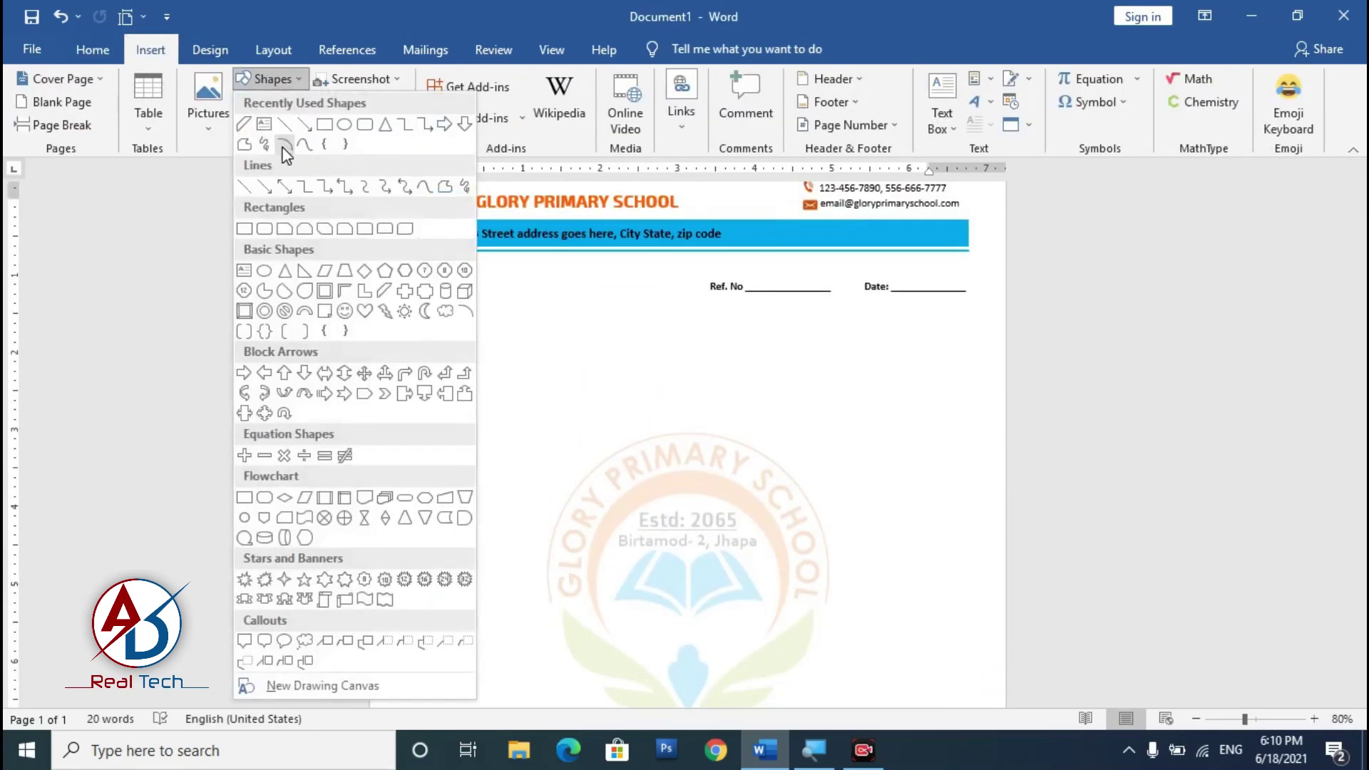
click(271, 125)
mouse_move(467, 366)
mouse_down()
mouse_move(862, 449)
mouse_move(940, 420)
mouse_up()
- Copy the Lorem ipsum sample text through 'ridiculus mus.', paste it into the text box, and shorten the box
click(1252, 17)
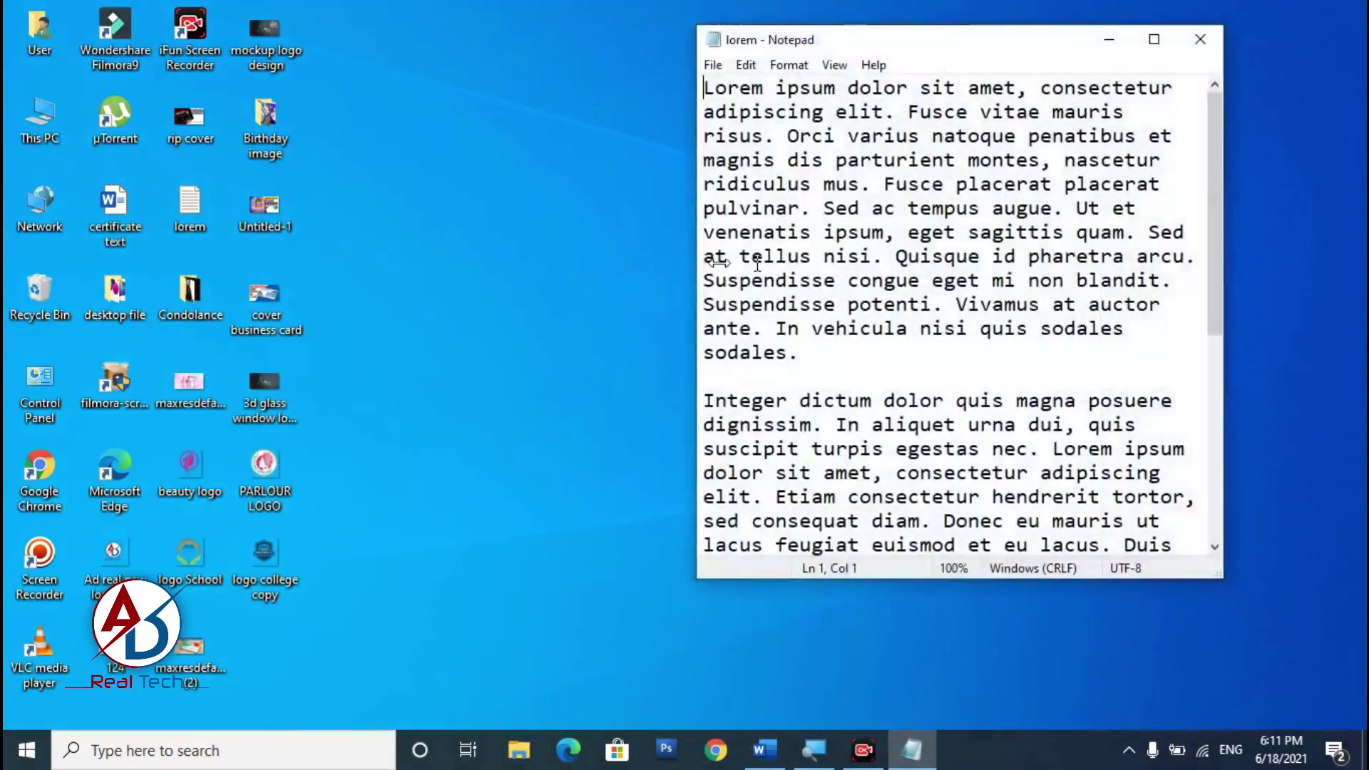
mouse_move(704, 88)
mouse_down()
mouse_move(821, 112)
mouse_move(884, 187)
mouse_up()
key(ctrl+c)
key(alt+Tab)
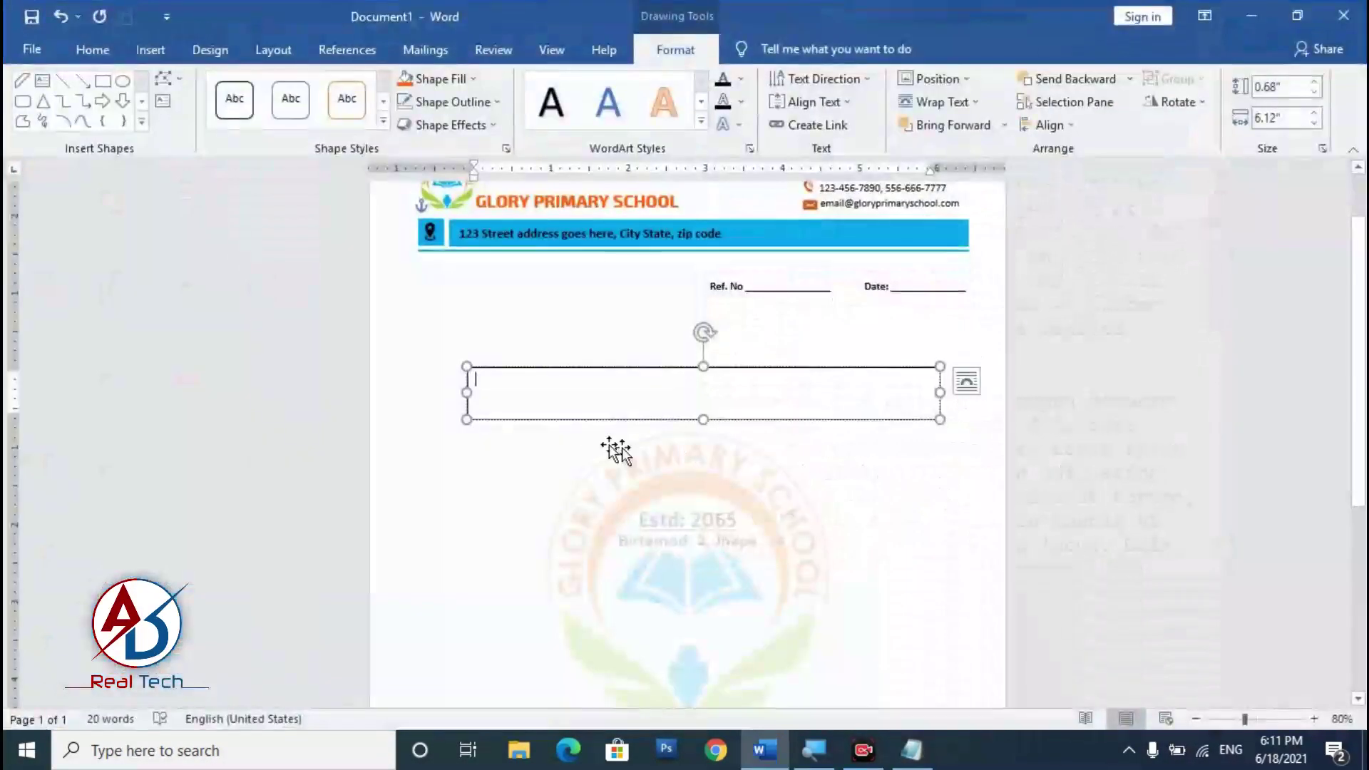
key(ctrl+v)
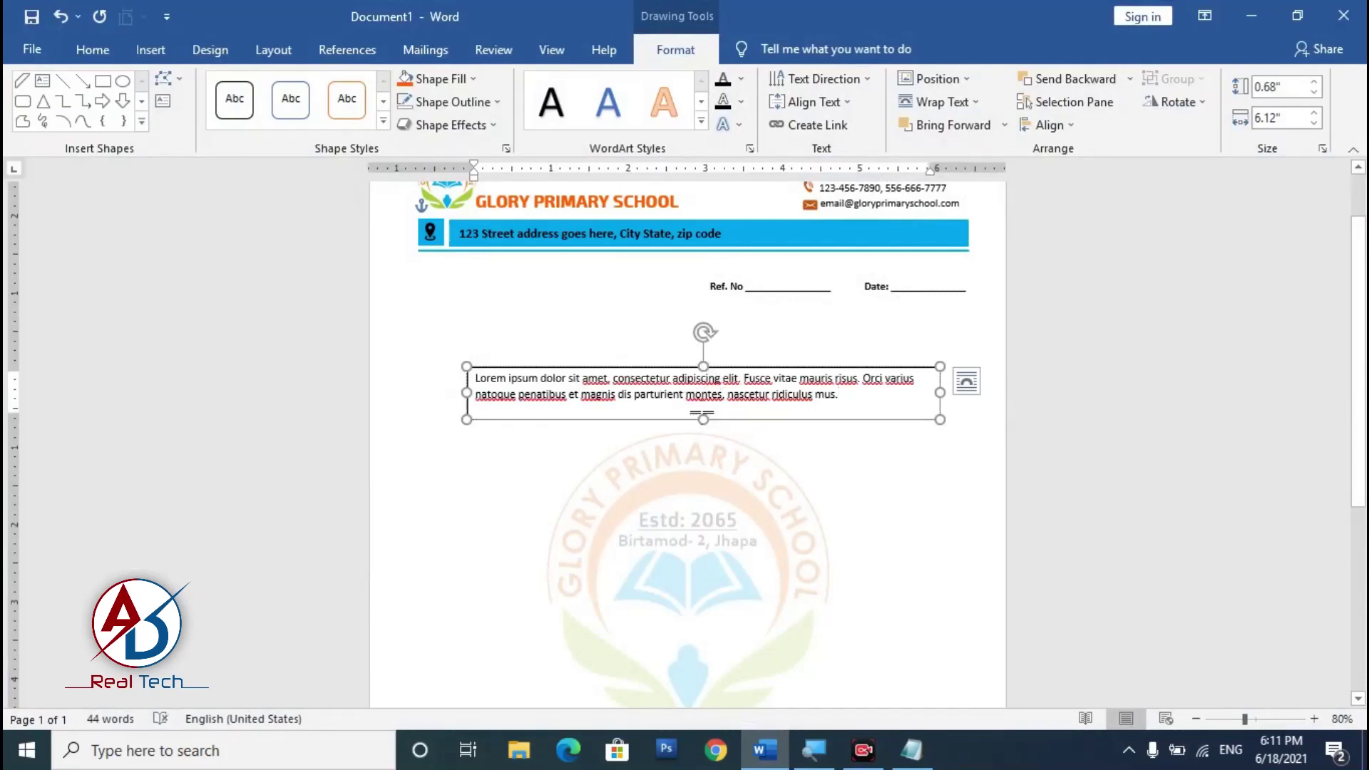
drag(703, 417, 703, 405)
- Set the text box to No Outline and No Fill
click(453, 102)
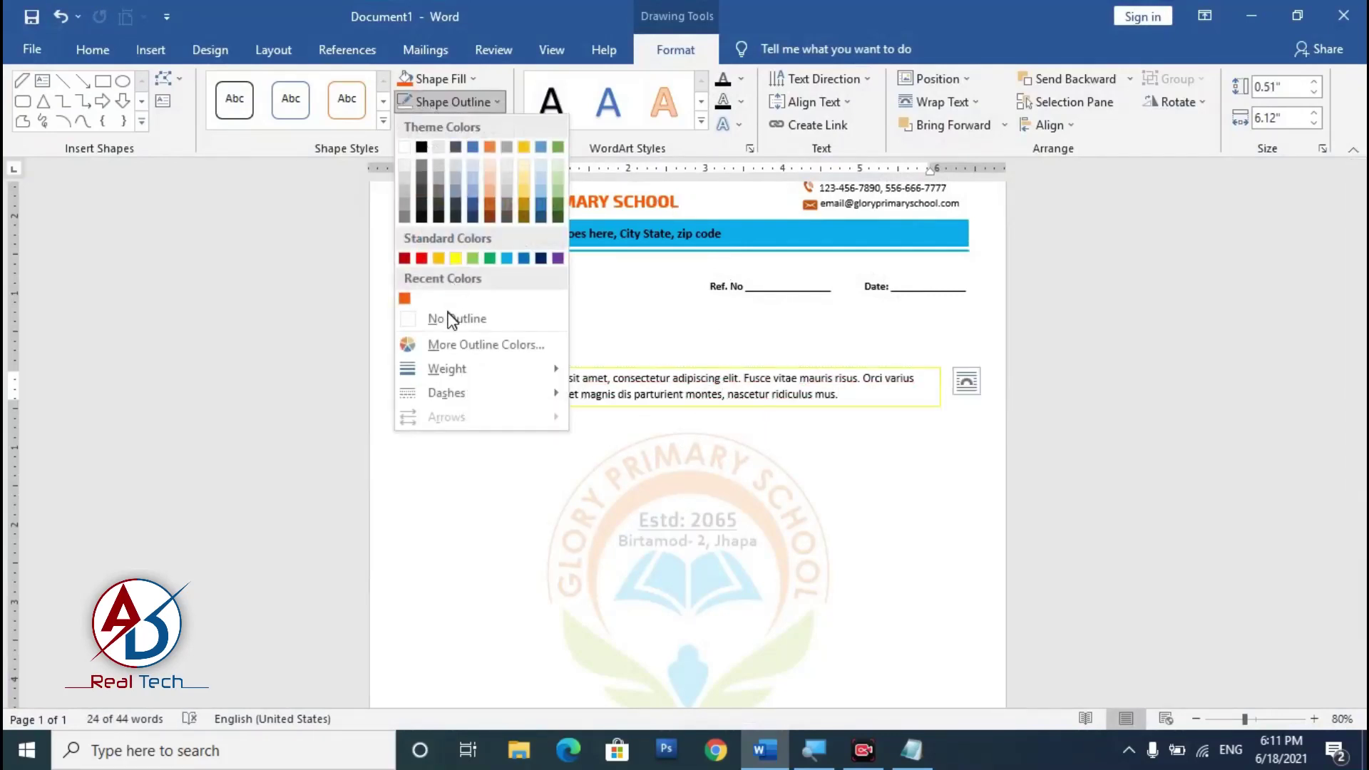
click(450, 318)
click(448, 81)
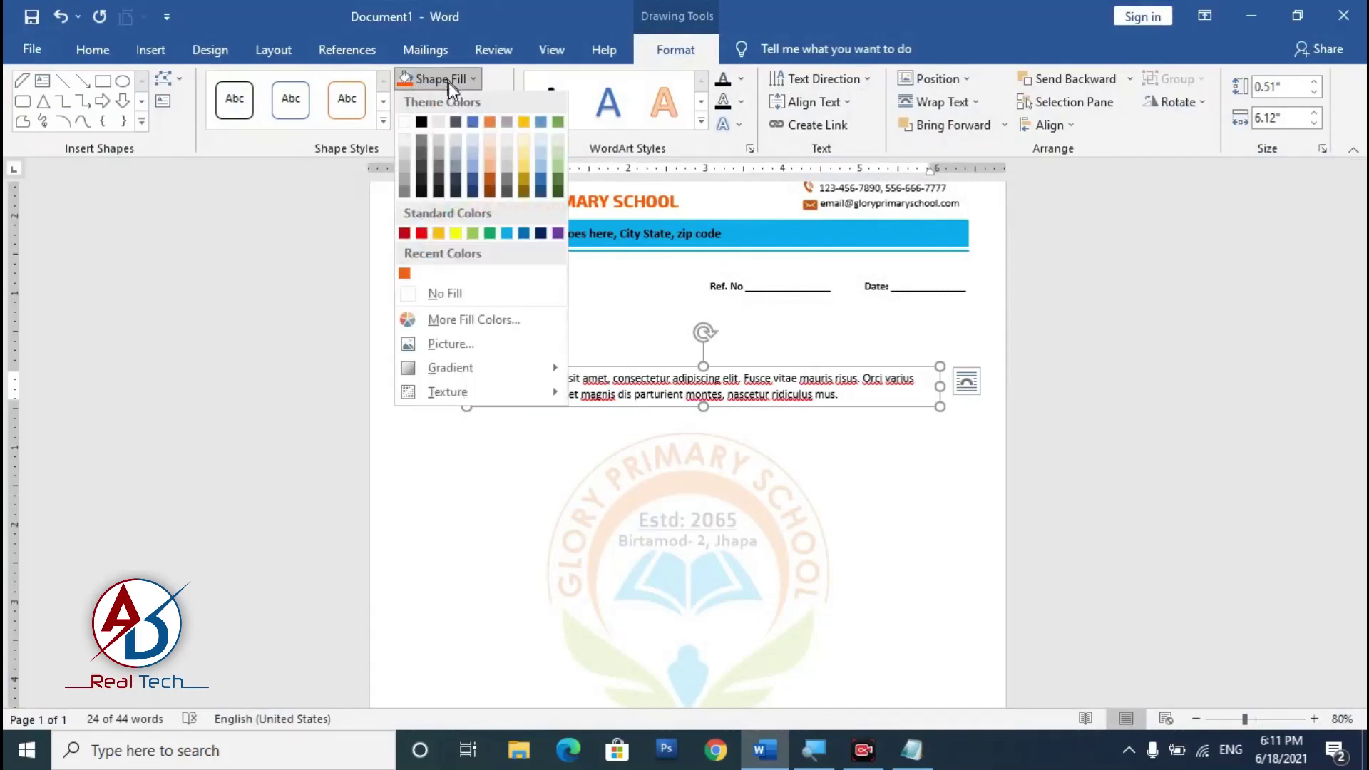
click(474, 306)
scroll(656, 266, down, 4)
drag(649, 227, 627, 488)
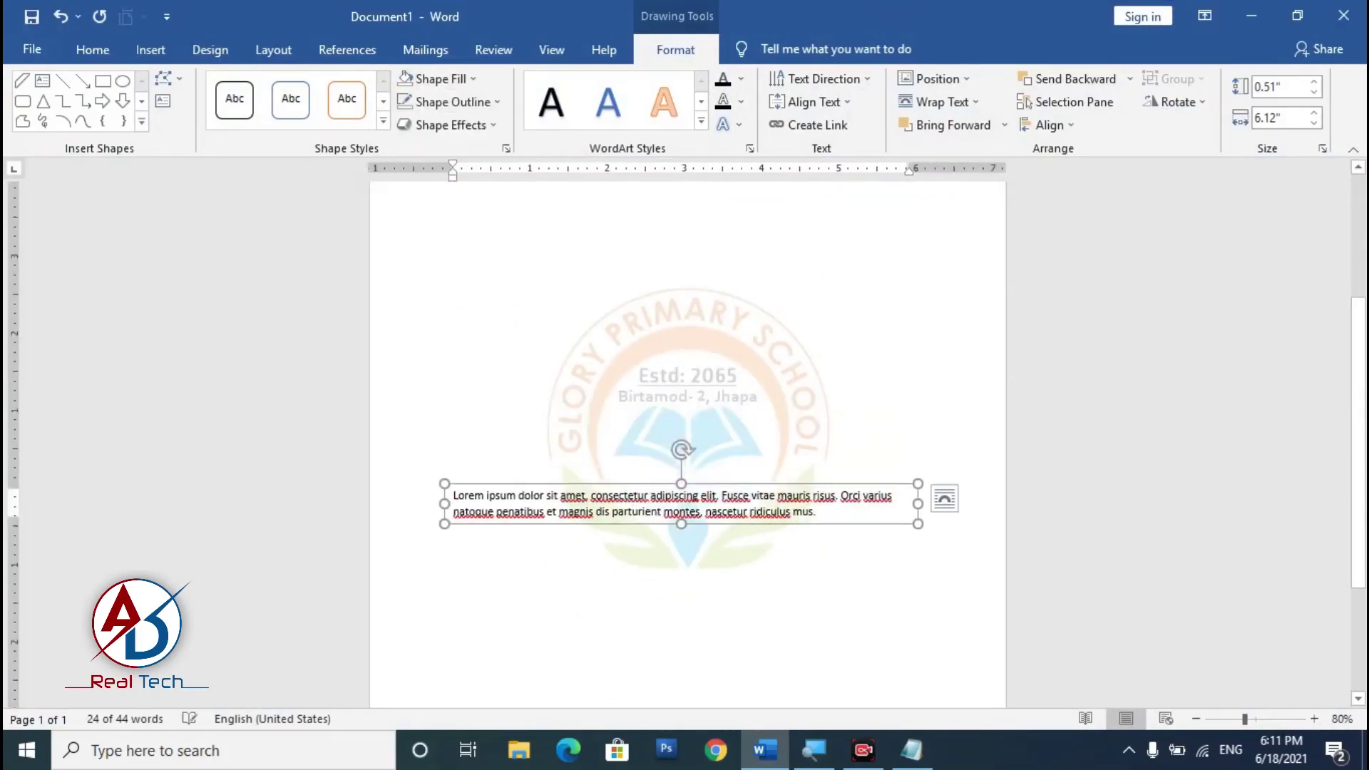
scroll(628, 487, down, 5)
- Move the text box into the footer beside the QR code, sized so the text wraps onto two lines
drag(612, 338, 635, 653)
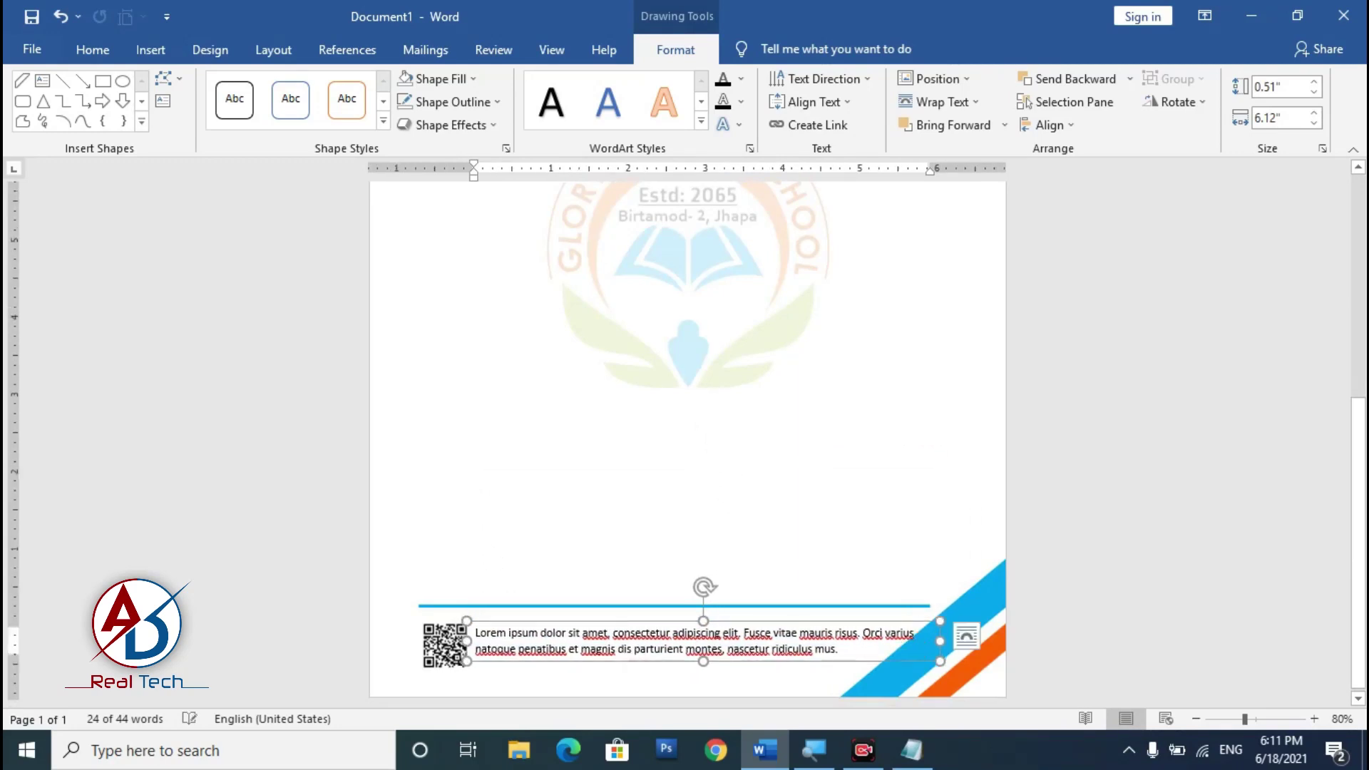
drag(940, 643, 889, 641)
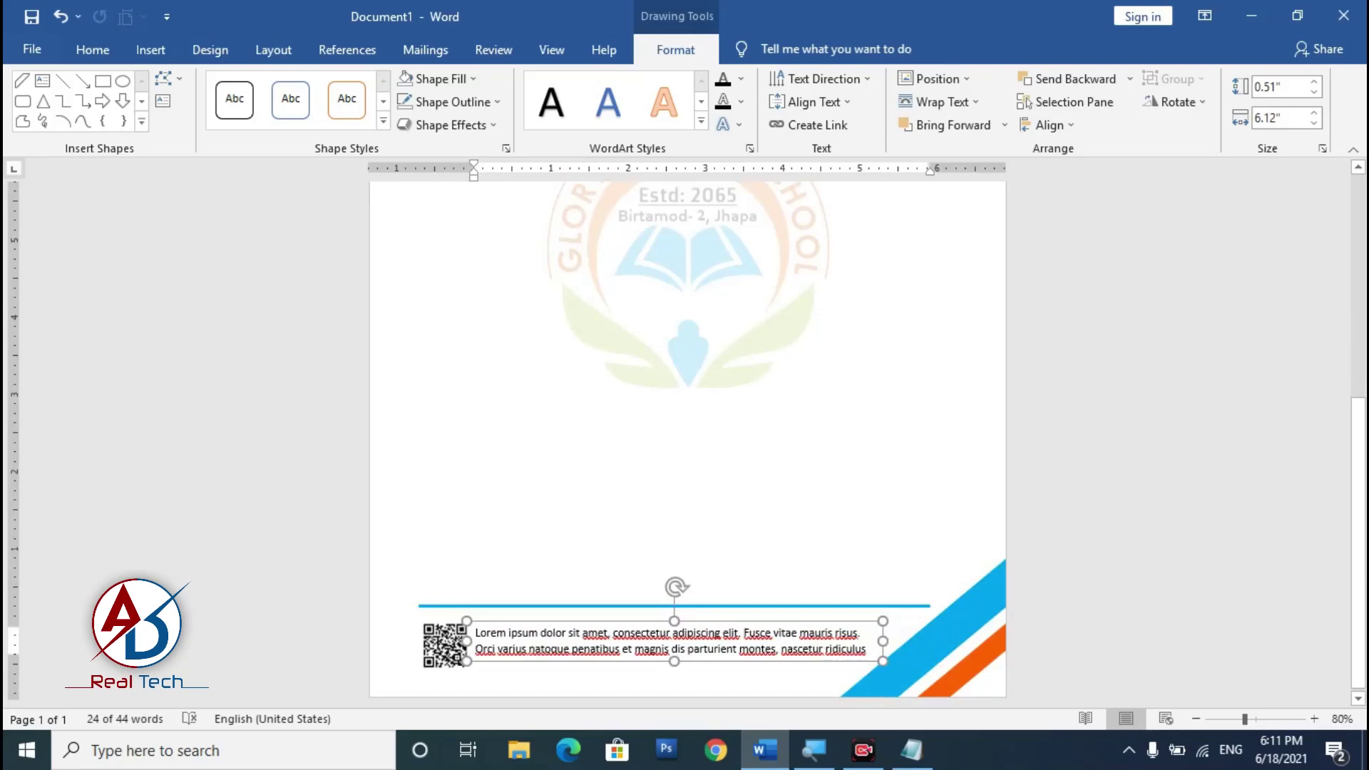
drag(884, 641, 894, 641)
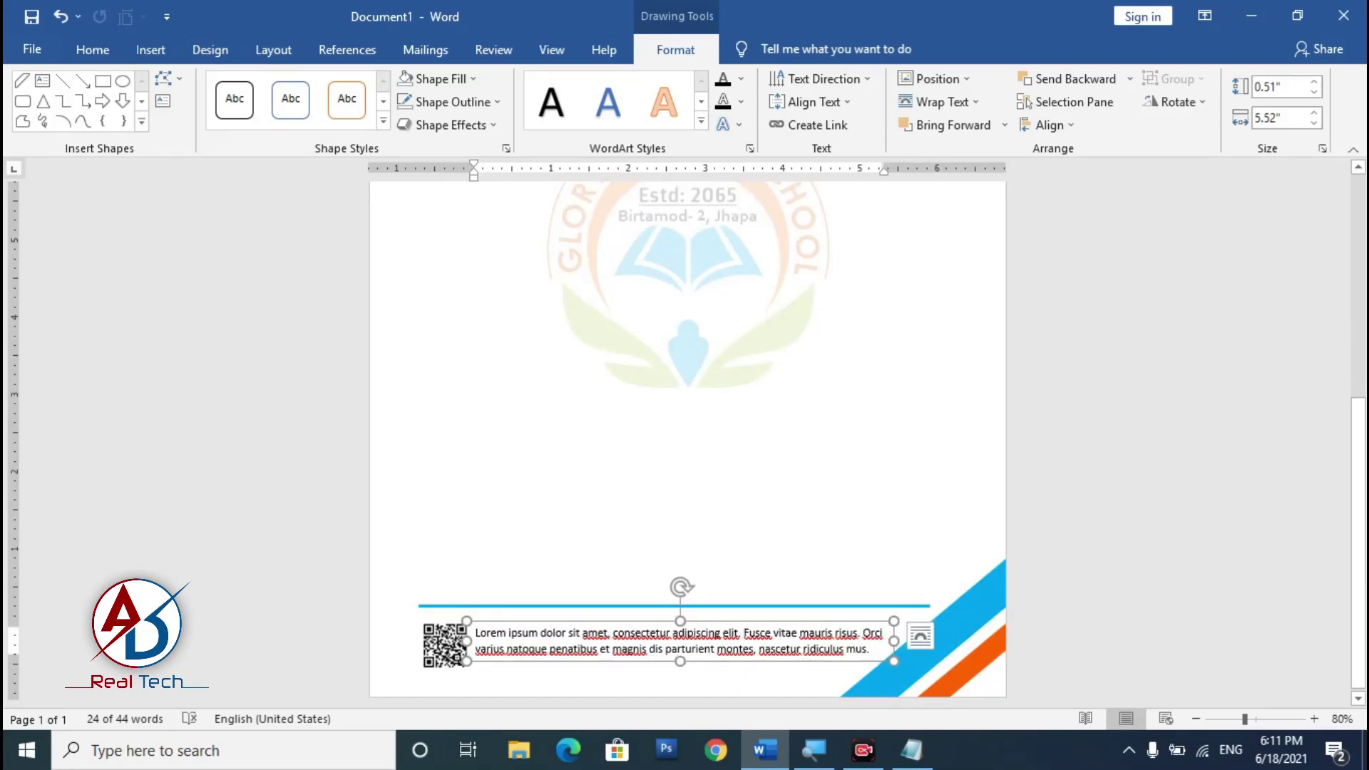
- Reduce the footer text to 10 pt
key(ctrl+a)
click(90, 50)
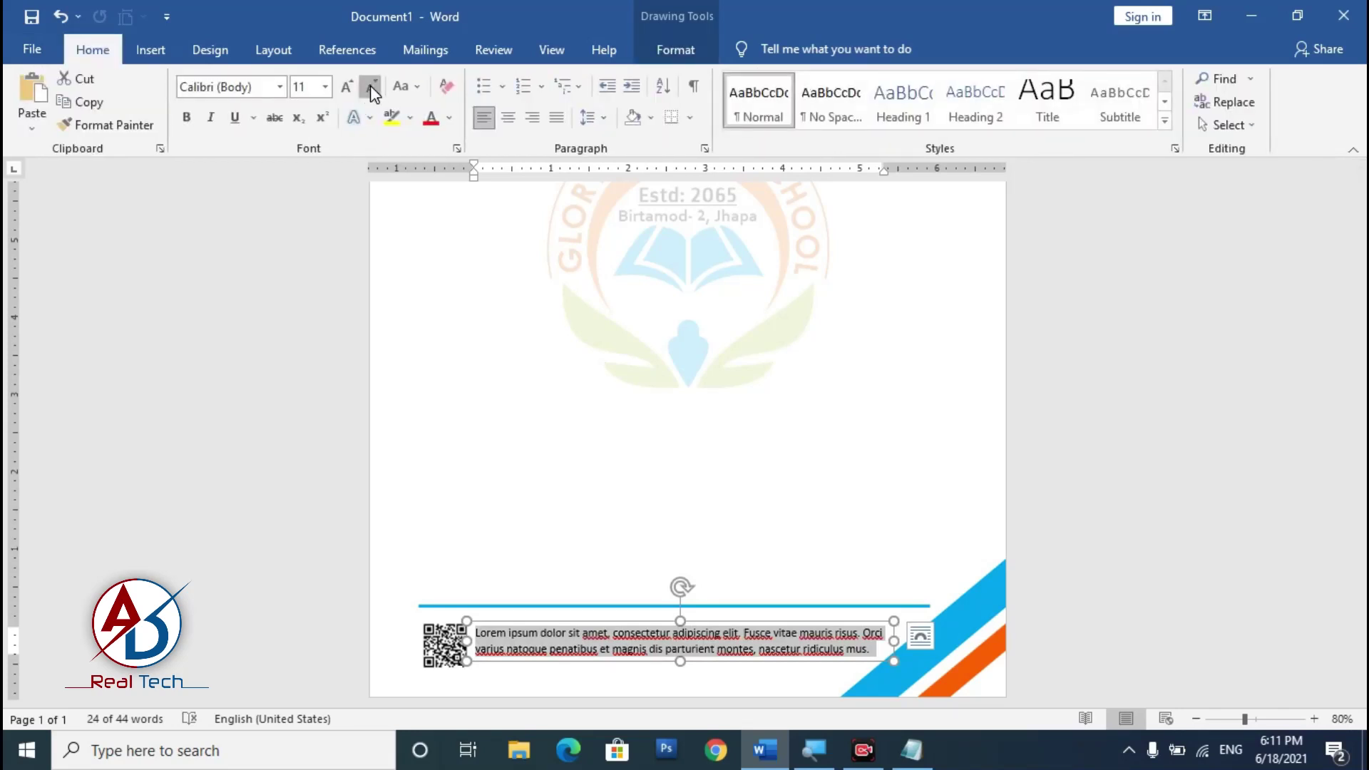
click(371, 89)
key(Right)
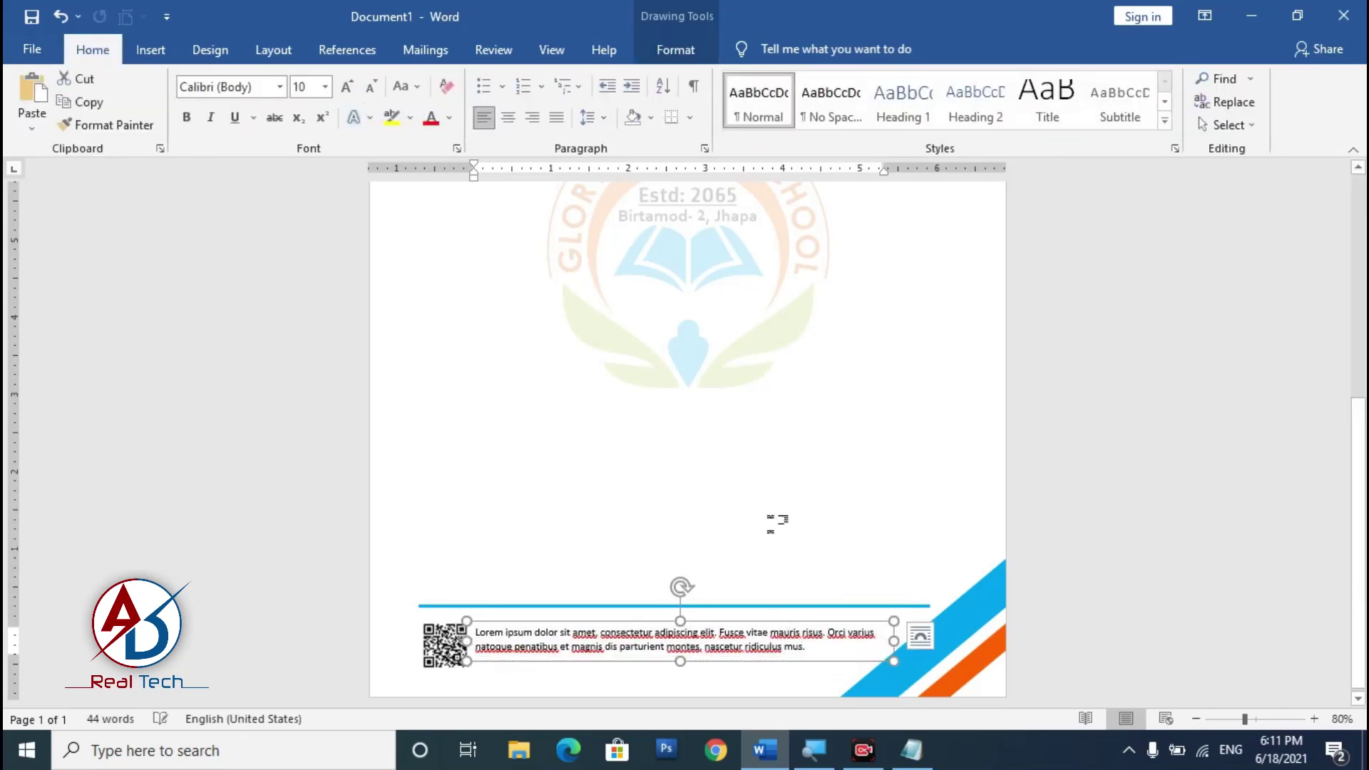
click(777, 524)
scroll(770, 519, down, 5)
scroll(770, 519, down, 5)
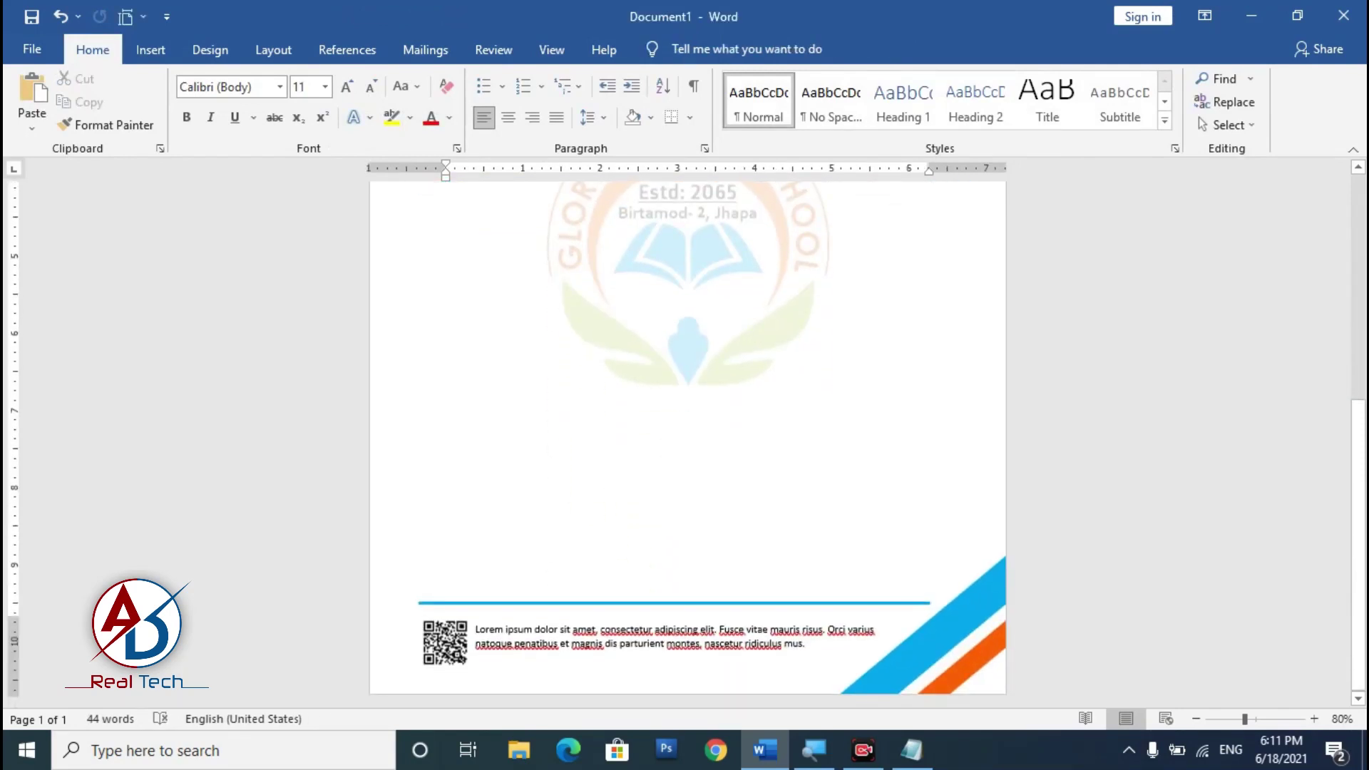
click(752, 643)
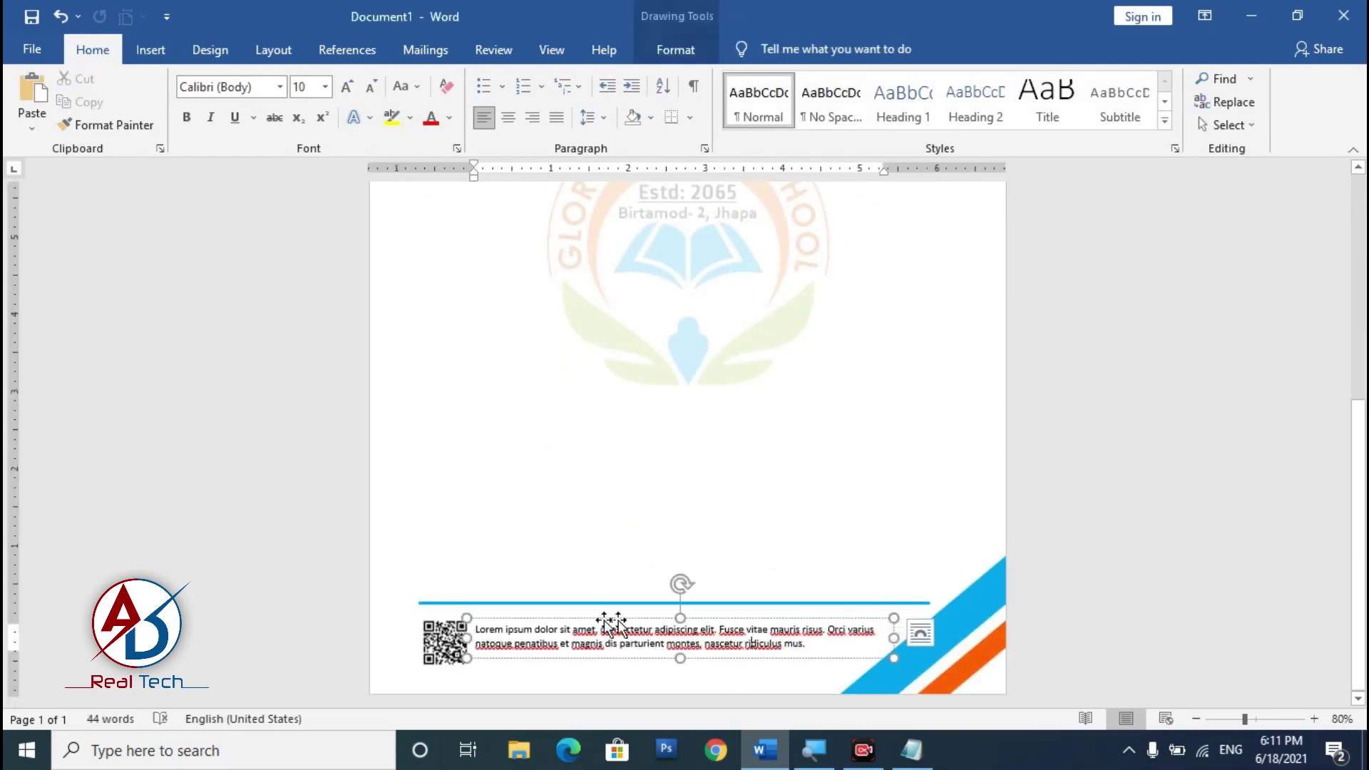
- Shrink the QR code slightly and move the footer text closer to it
click(444, 643)
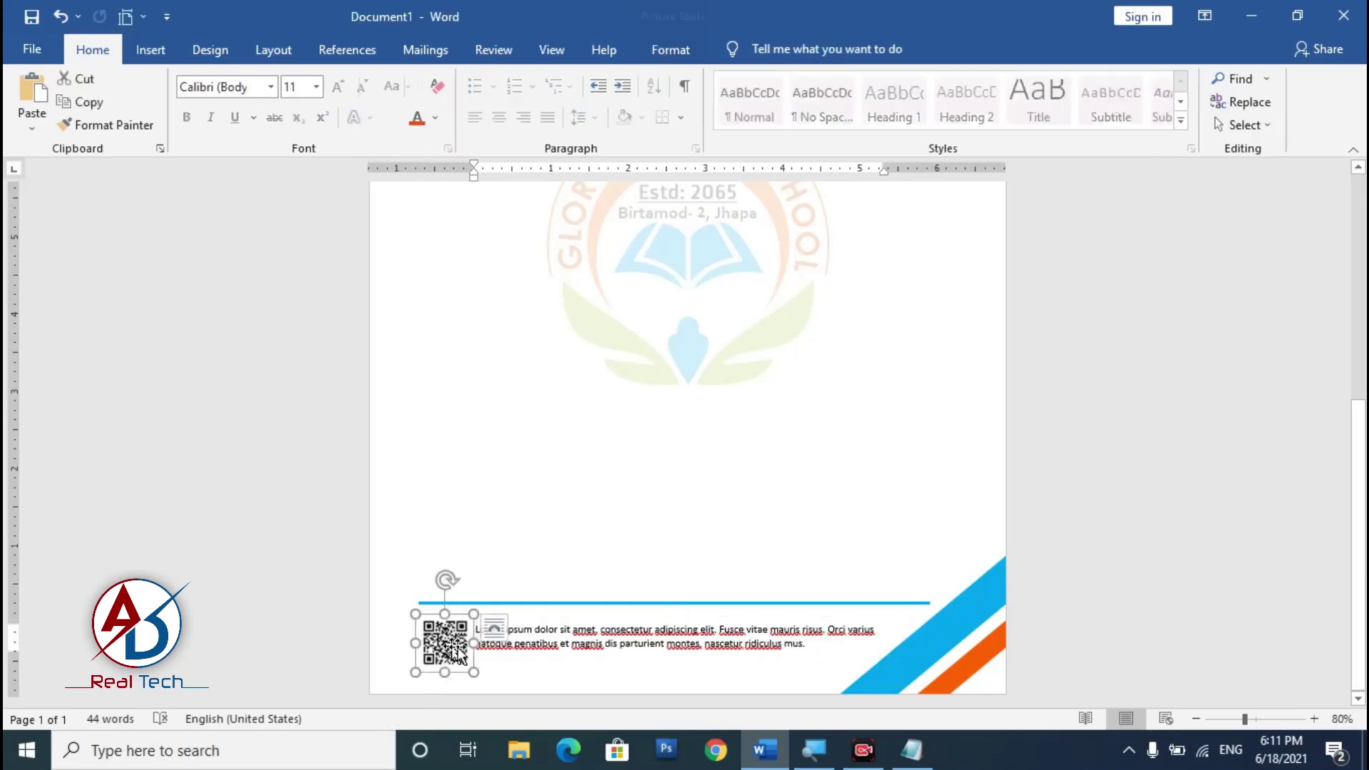
scroll(444, 644, up, 4)
scroll(511, 592, up, 4)
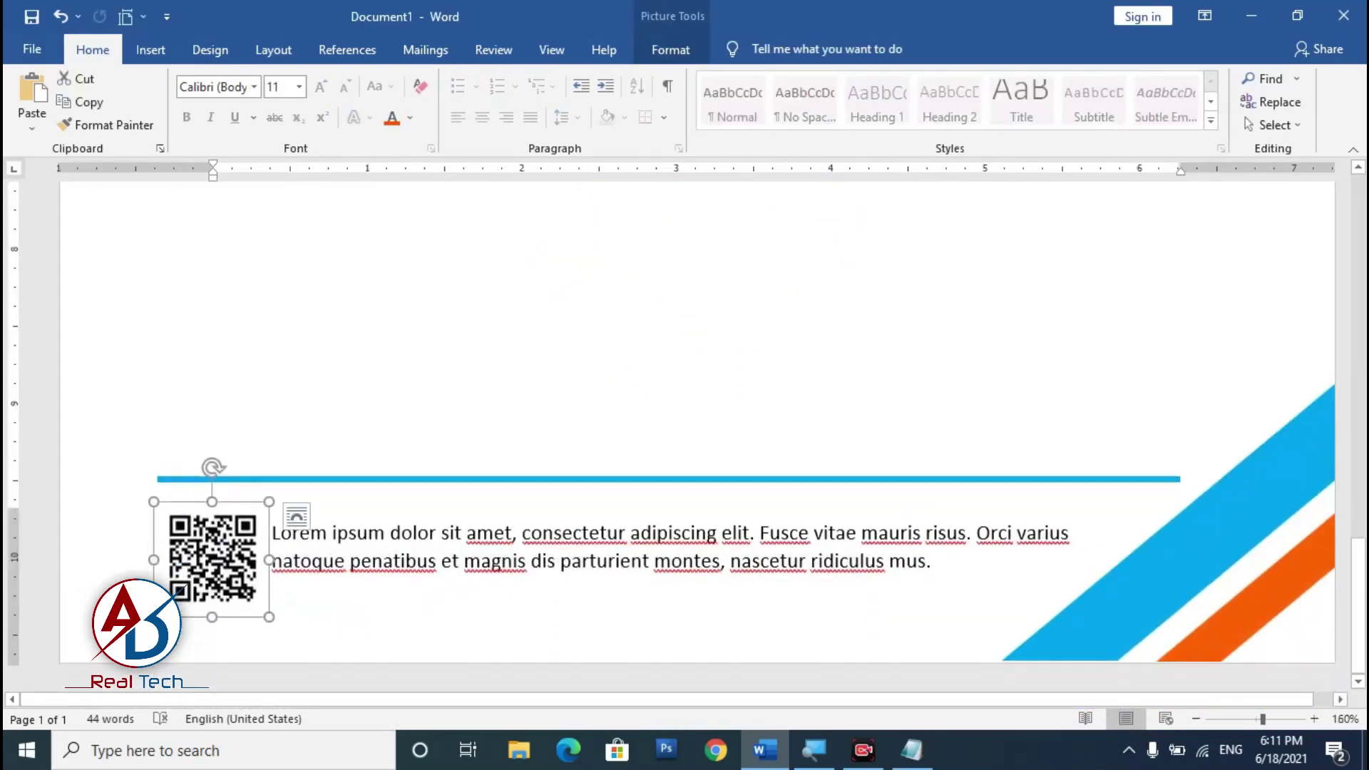
drag(267, 618, 223, 575)
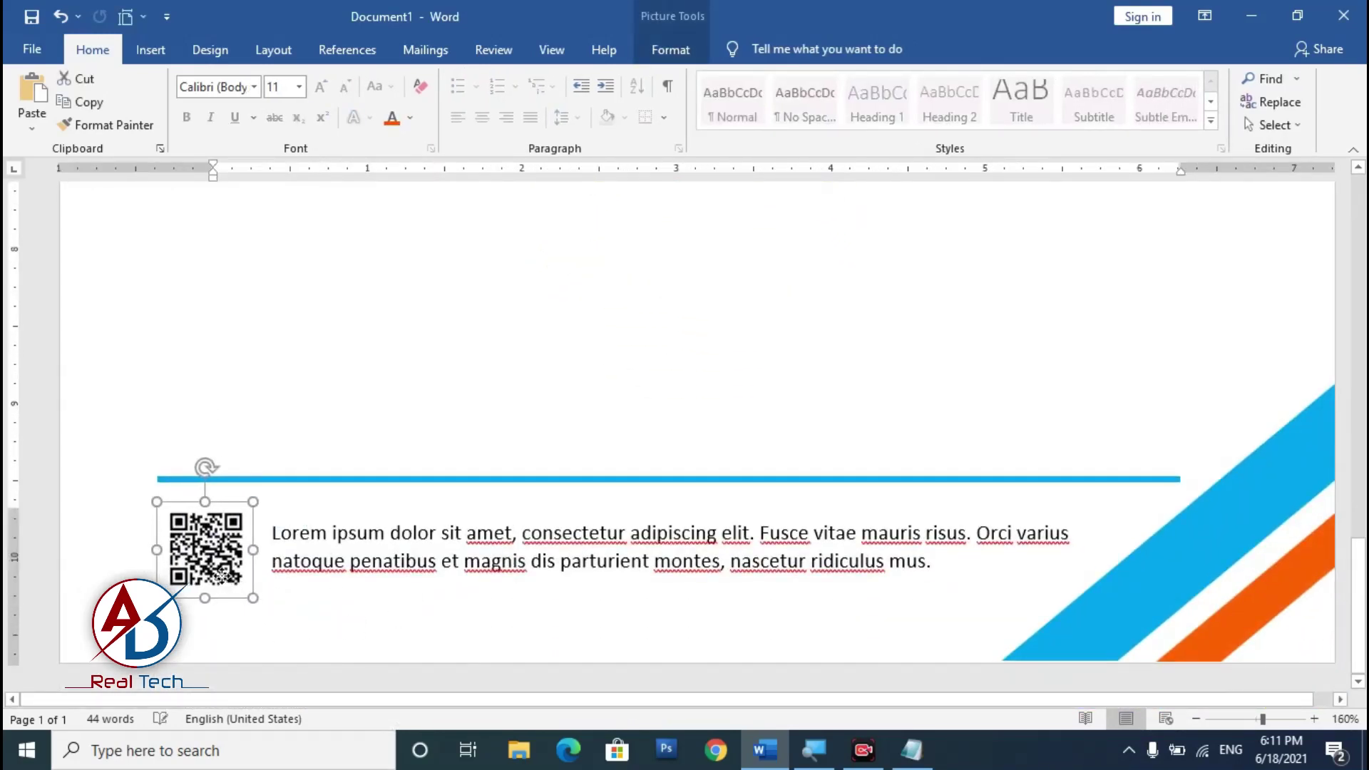
click(293, 561)
drag(390, 512, 370, 512)
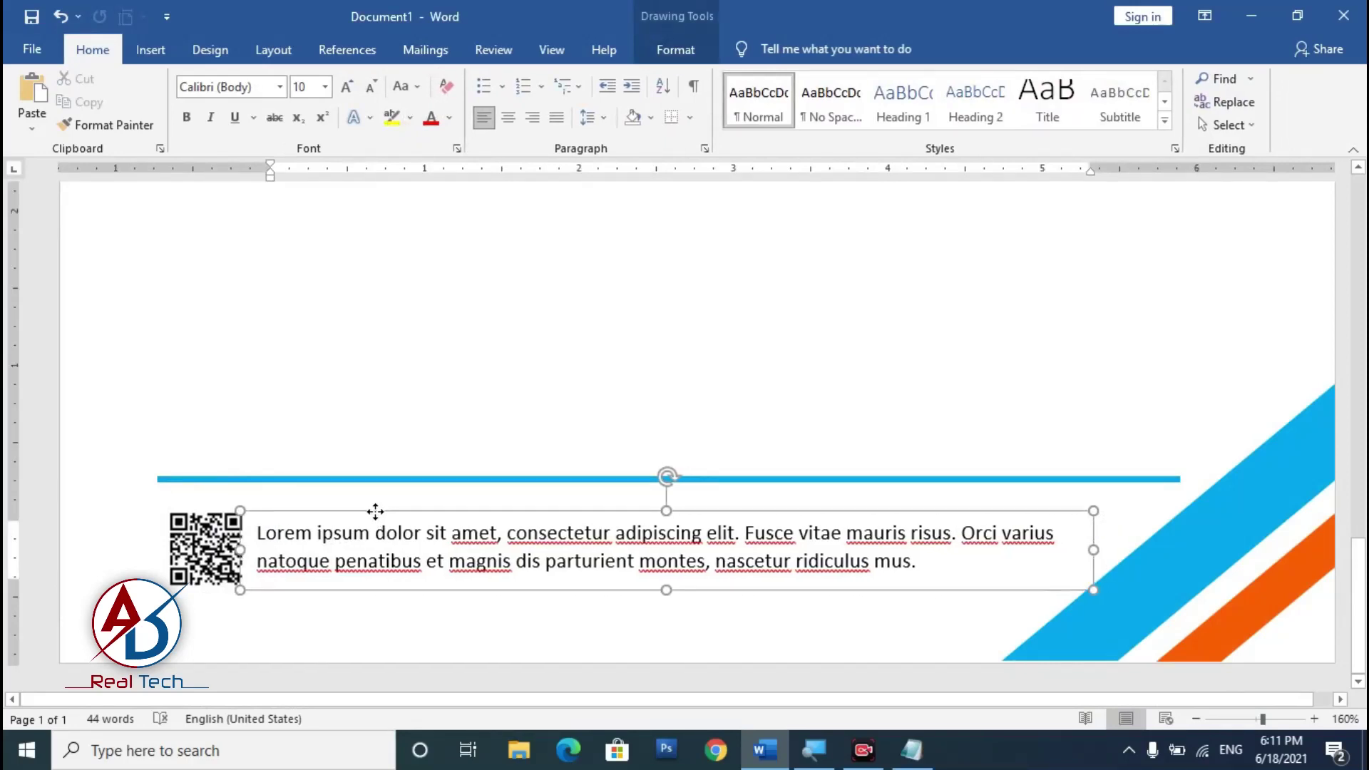
click(709, 471)
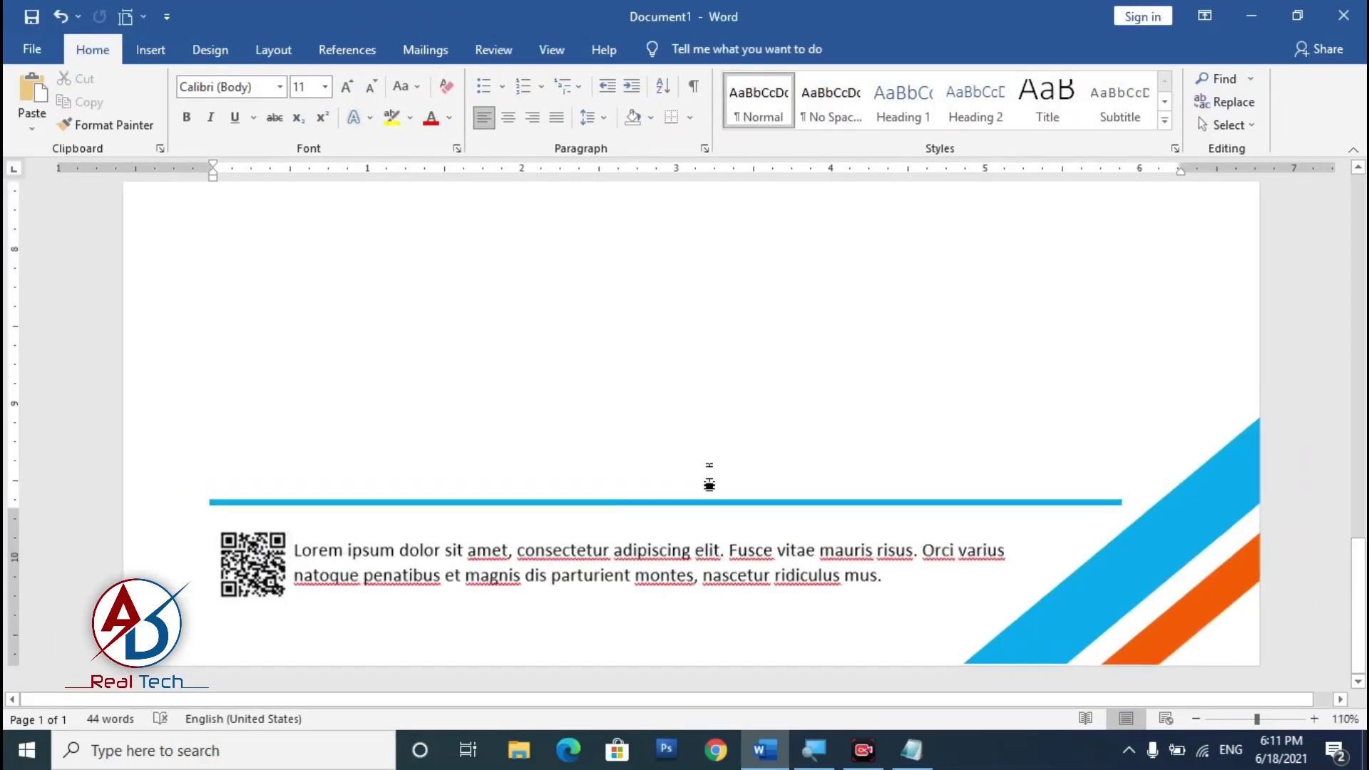
- Lower the blue footer line slightly
scroll(709, 481, down, 4)
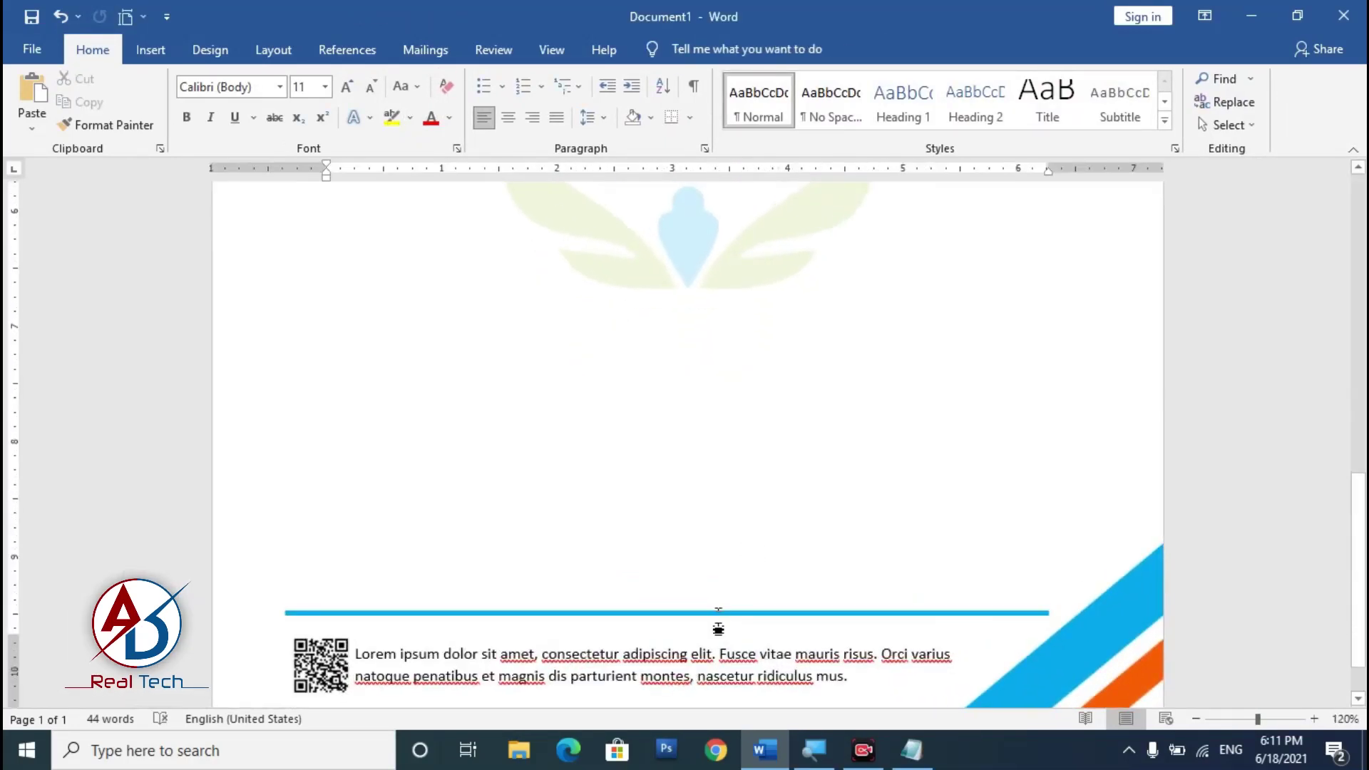
drag(718, 614, 718, 622)
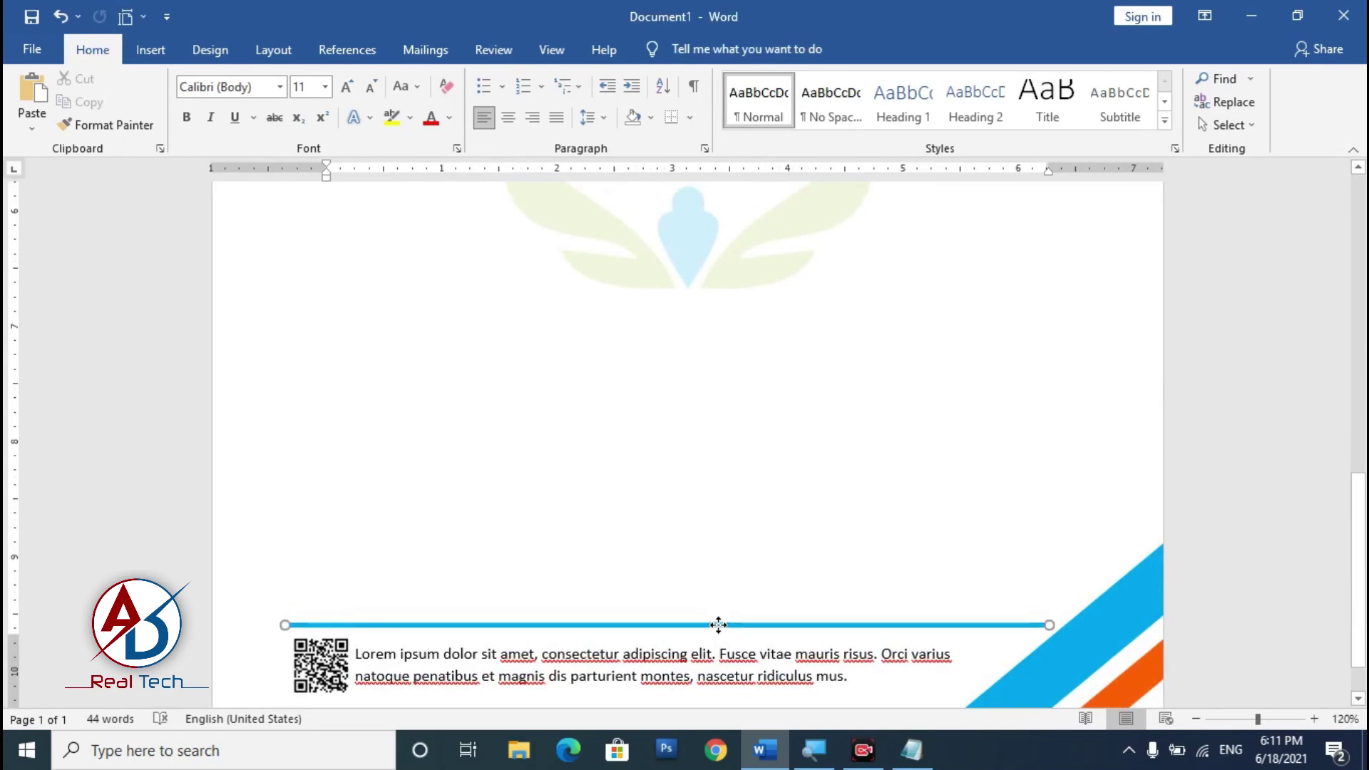
scroll(718, 622, down, 4)
scroll(718, 622, down, 4)
scroll(718, 621, down, 1)
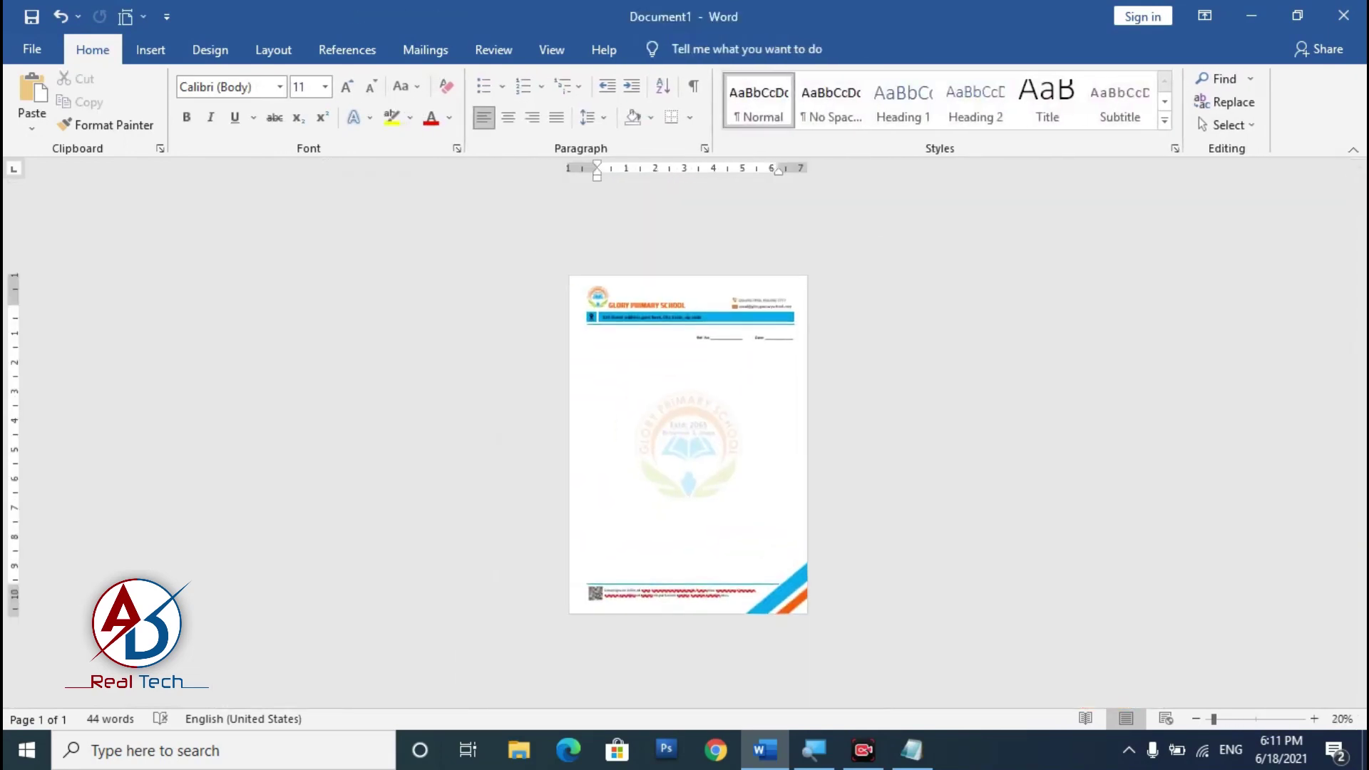
- Save the letterhead in Documents as 'new letterhead Design'
scroll(782, 529, up, 2)
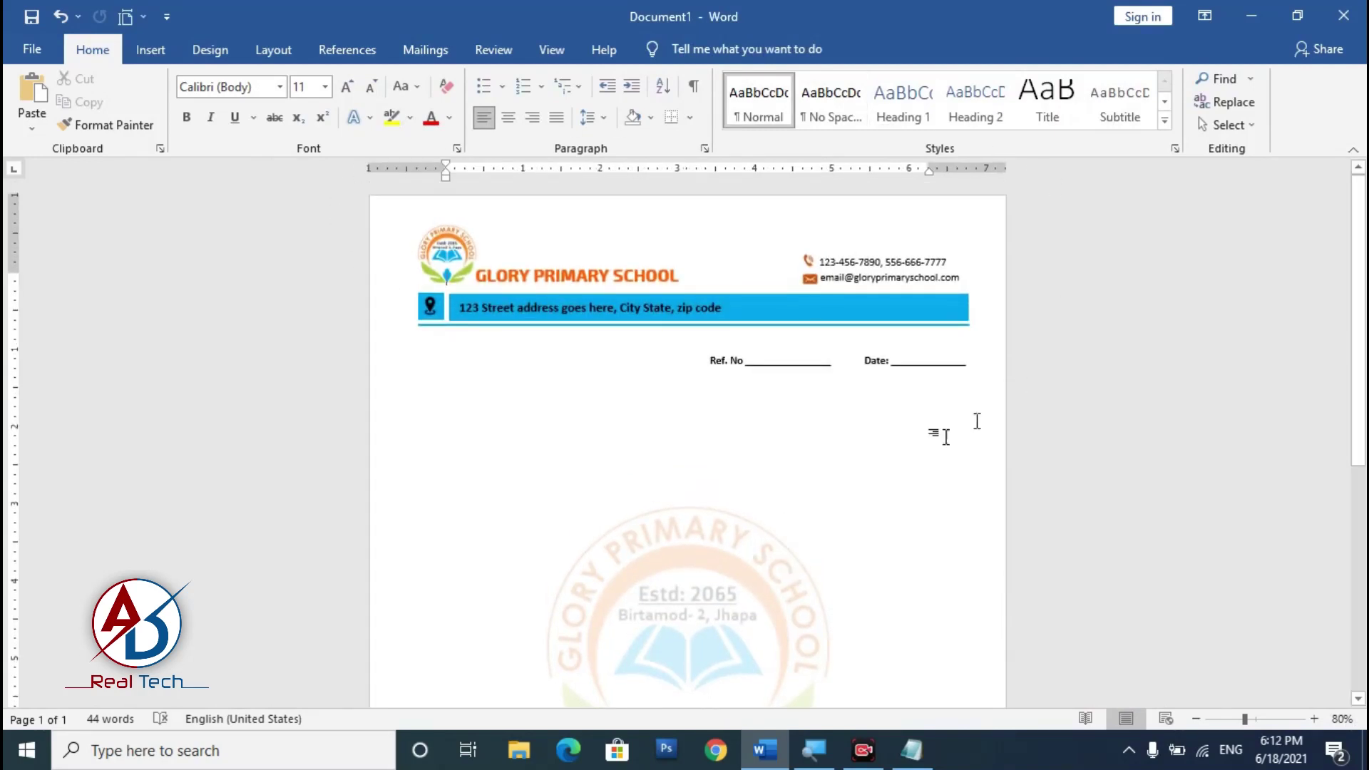
scroll(709, 397, down, 3)
scroll(727, 445, down, 3)
ctrl+scroll(713, 442, down, 4)
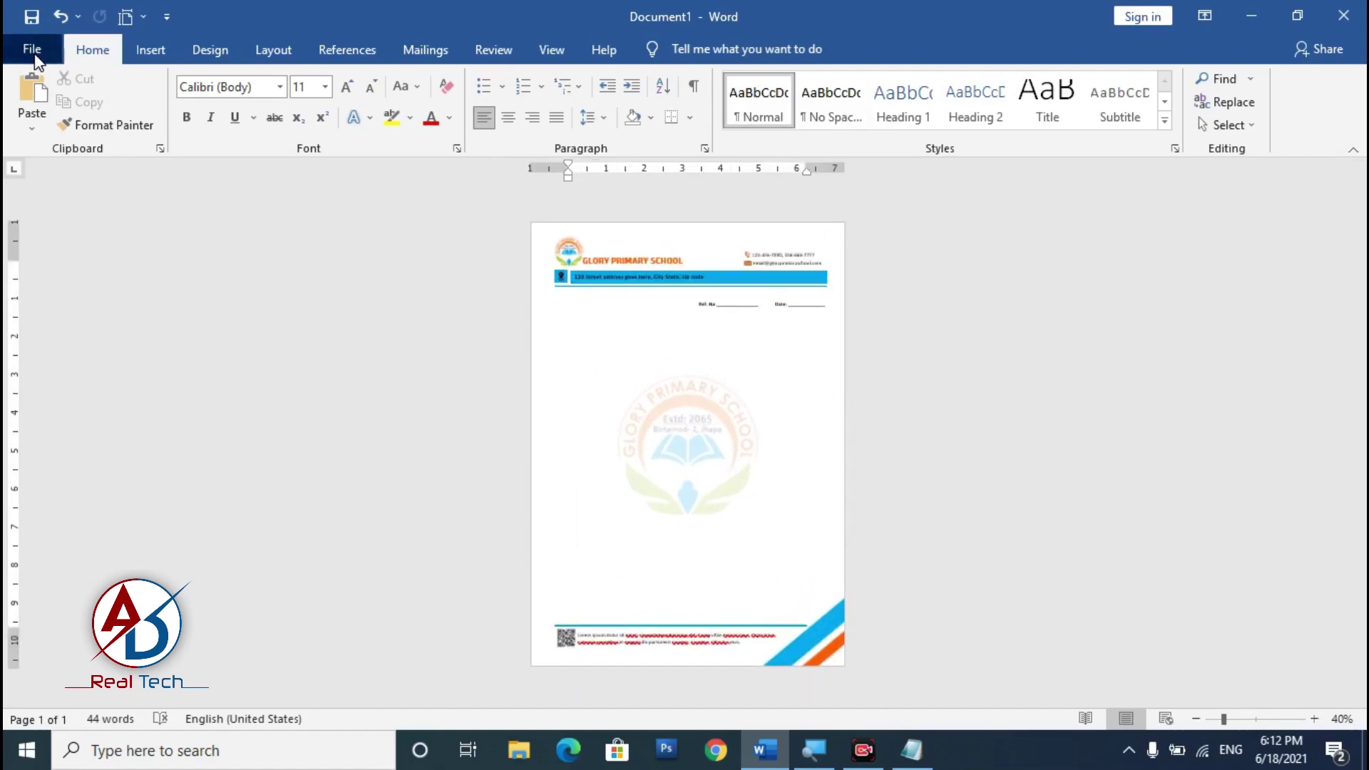
click(32, 50)
click(63, 307)
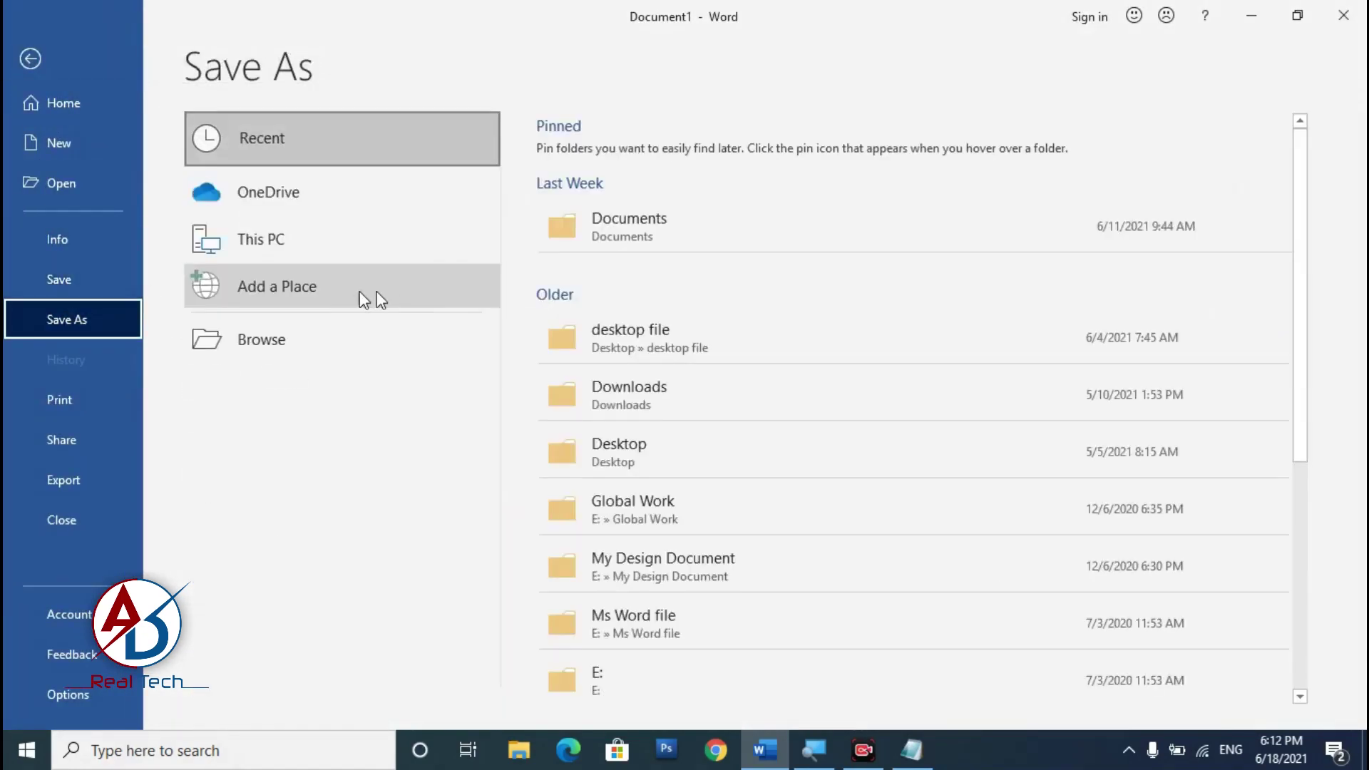
click(305, 340)
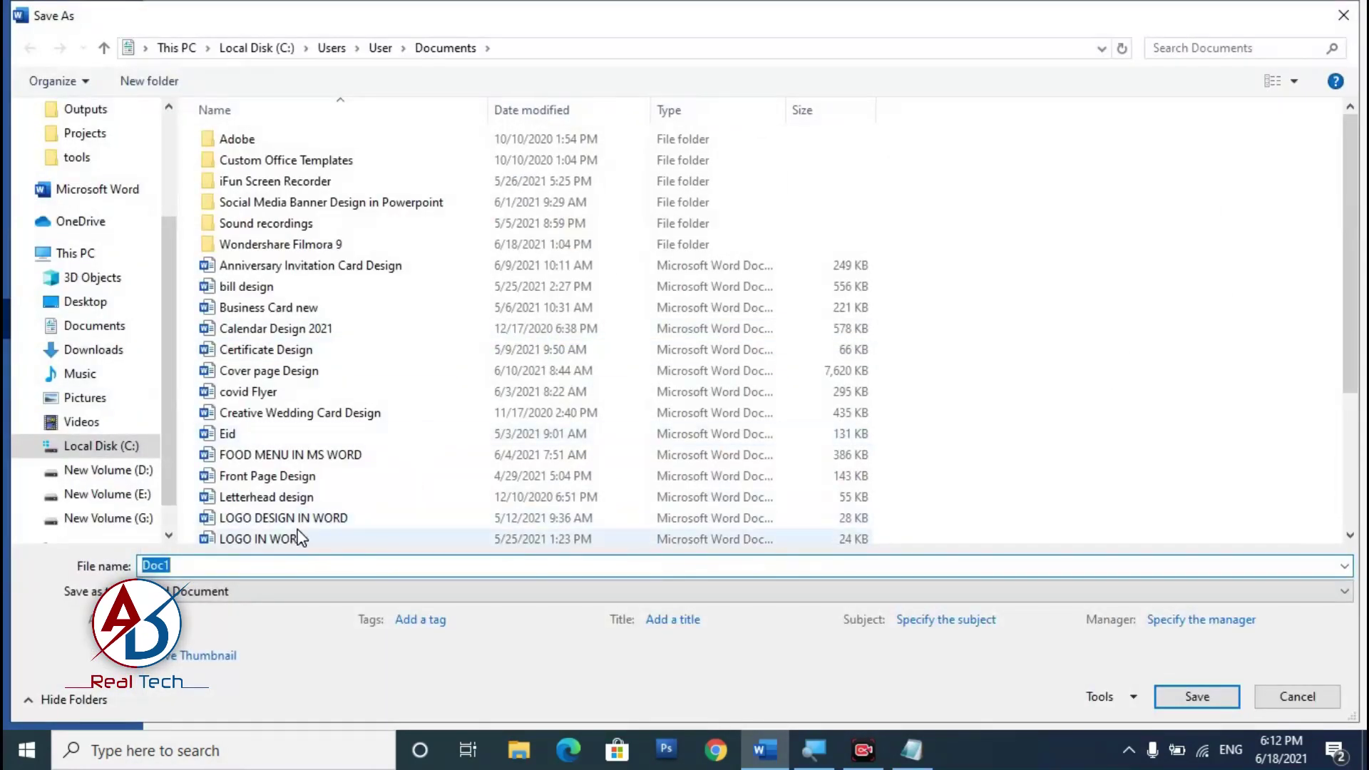
text(new letterhead Design)
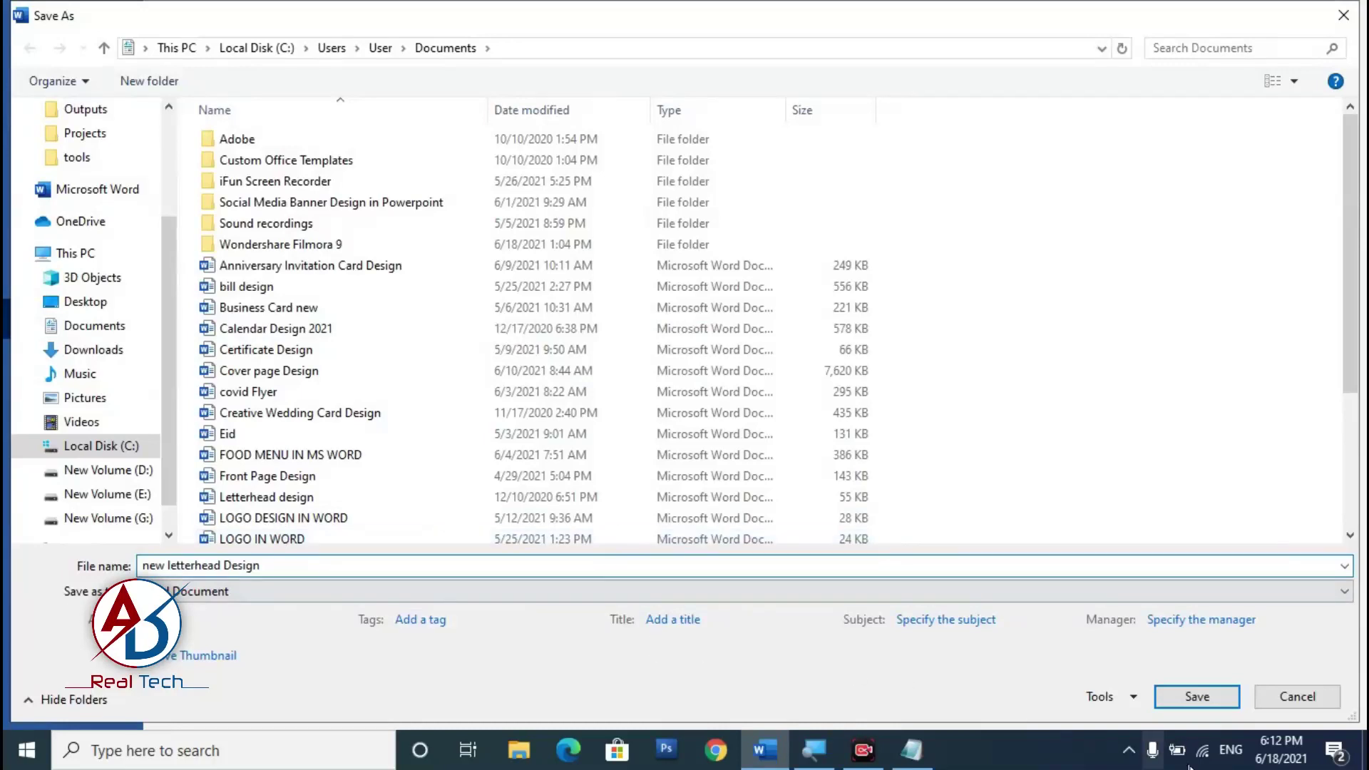
click(1197, 697)
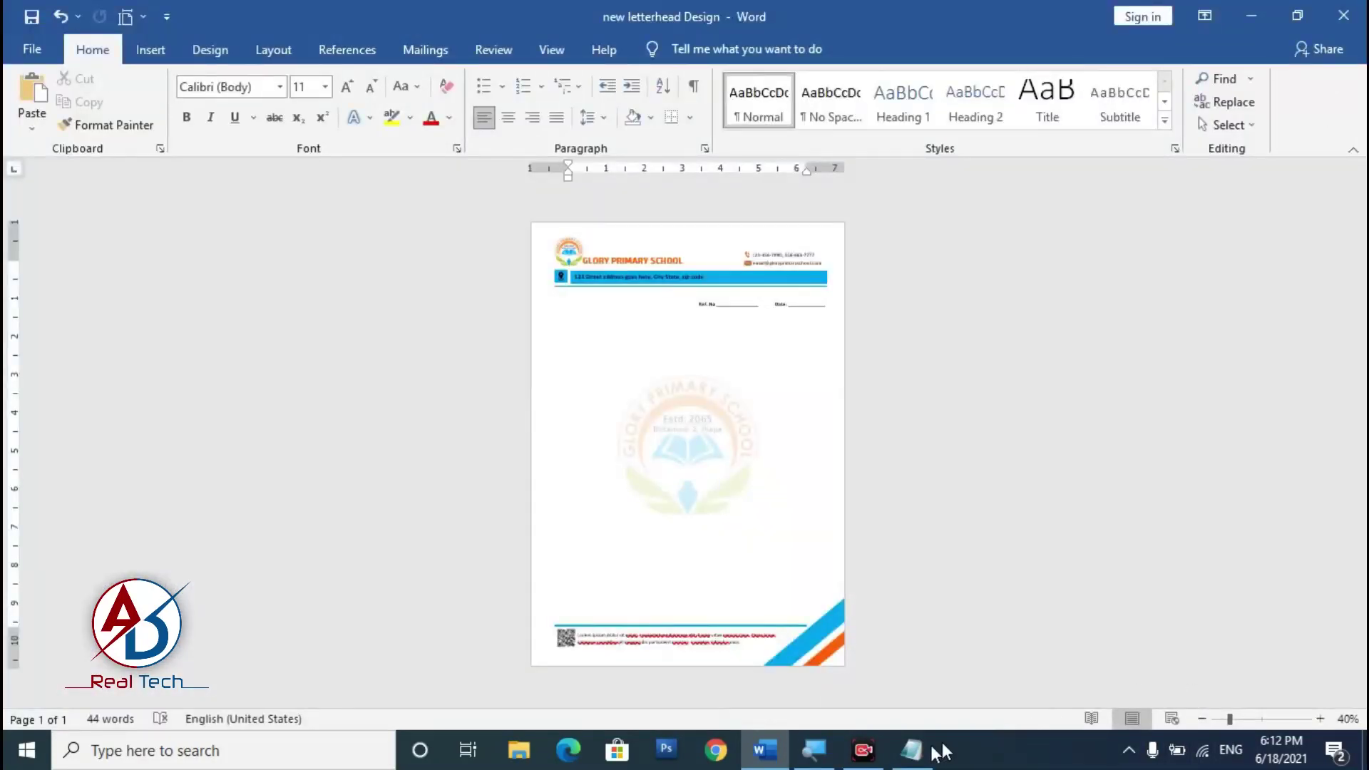